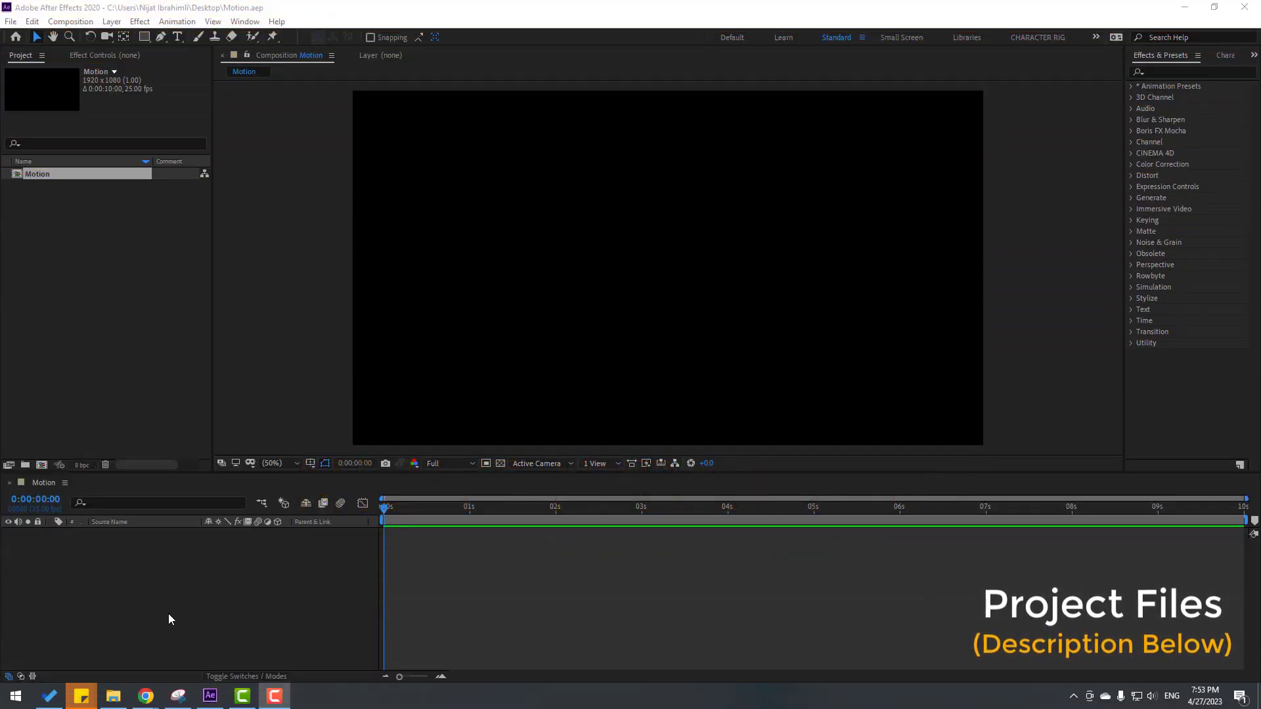
Create a black solid layer named BG at the 1920 x 1080 composition size.
right_click(134, 588)
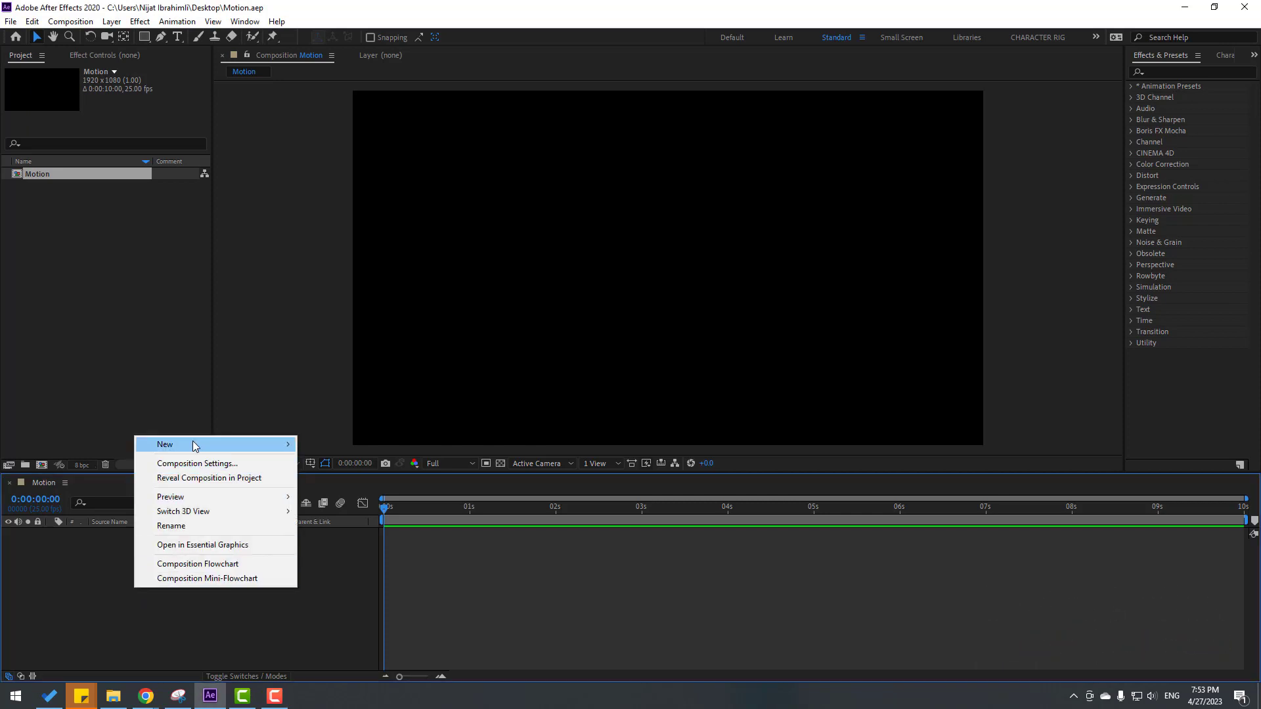
mouse_move(250, 444)
click(362, 478)
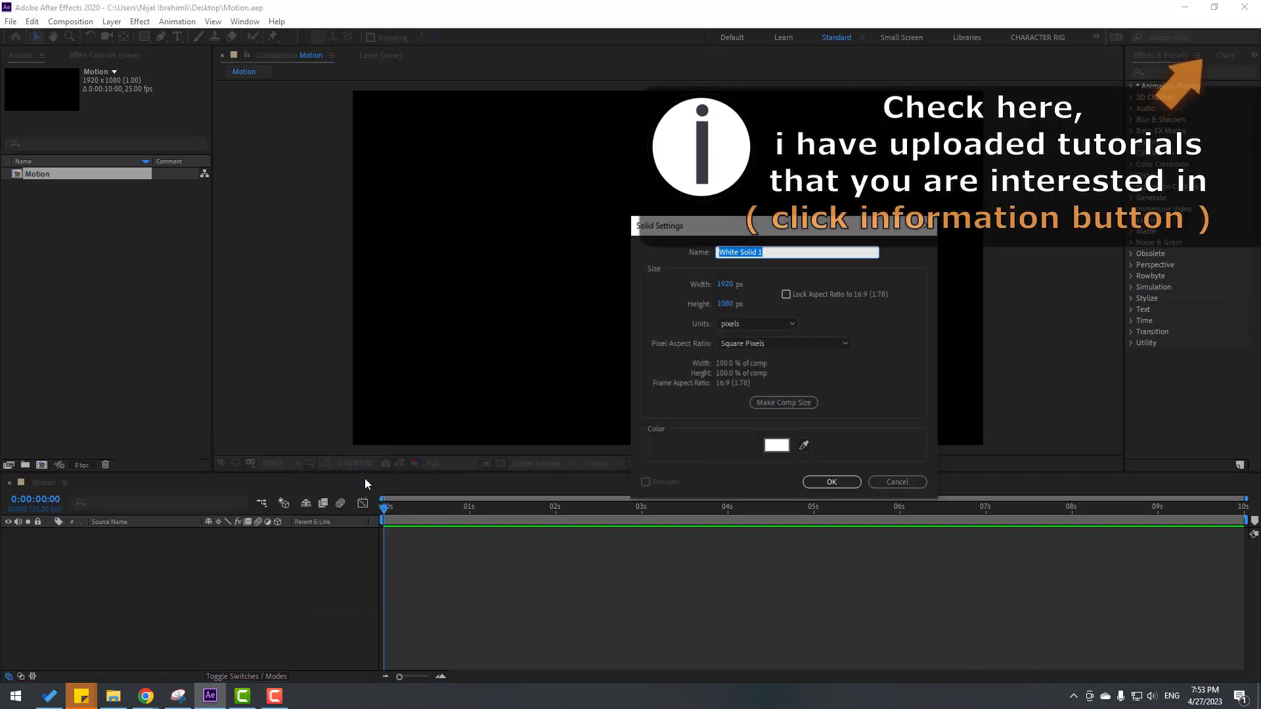
text(BG)
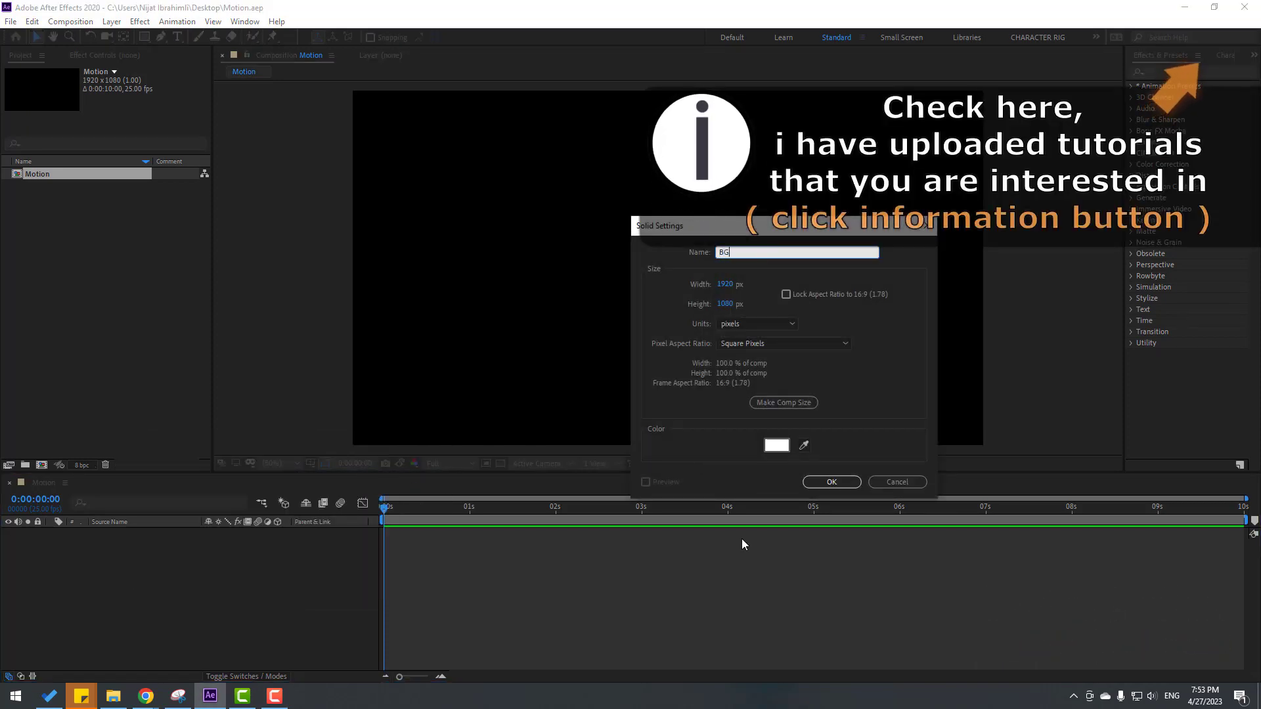
click(776, 445)
click(660, 663)
click(947, 500)
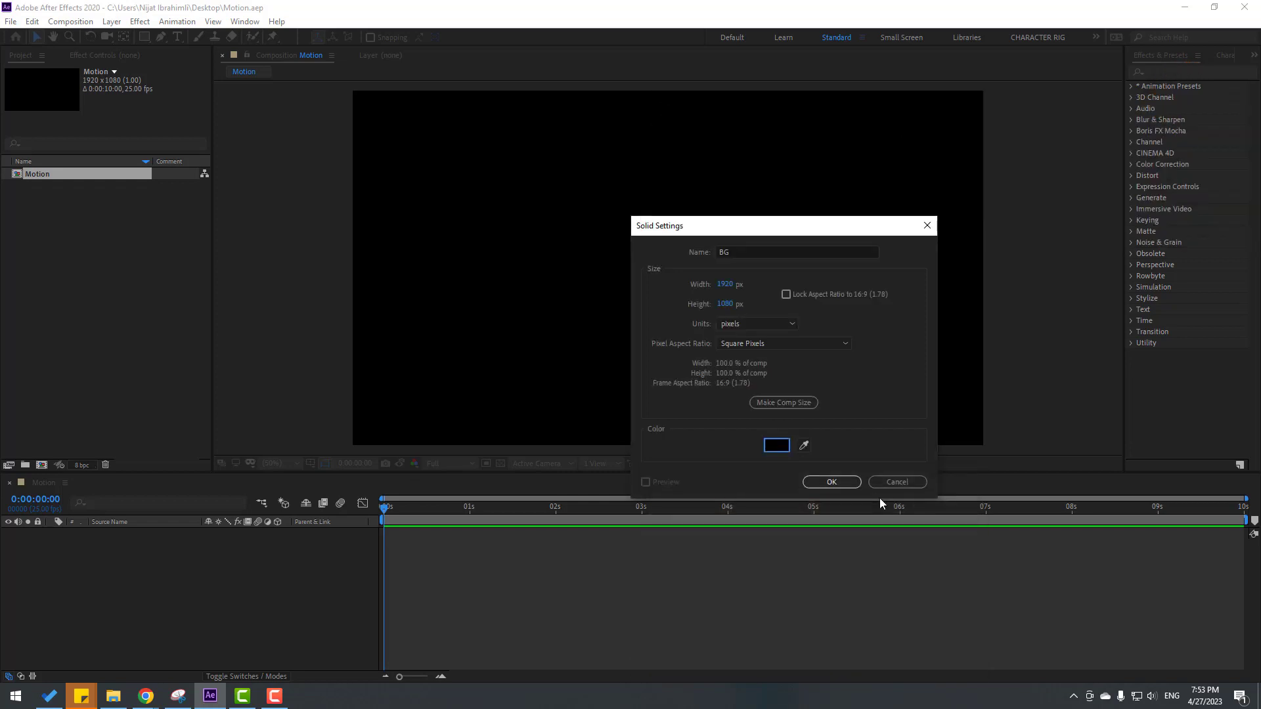
click(840, 479)
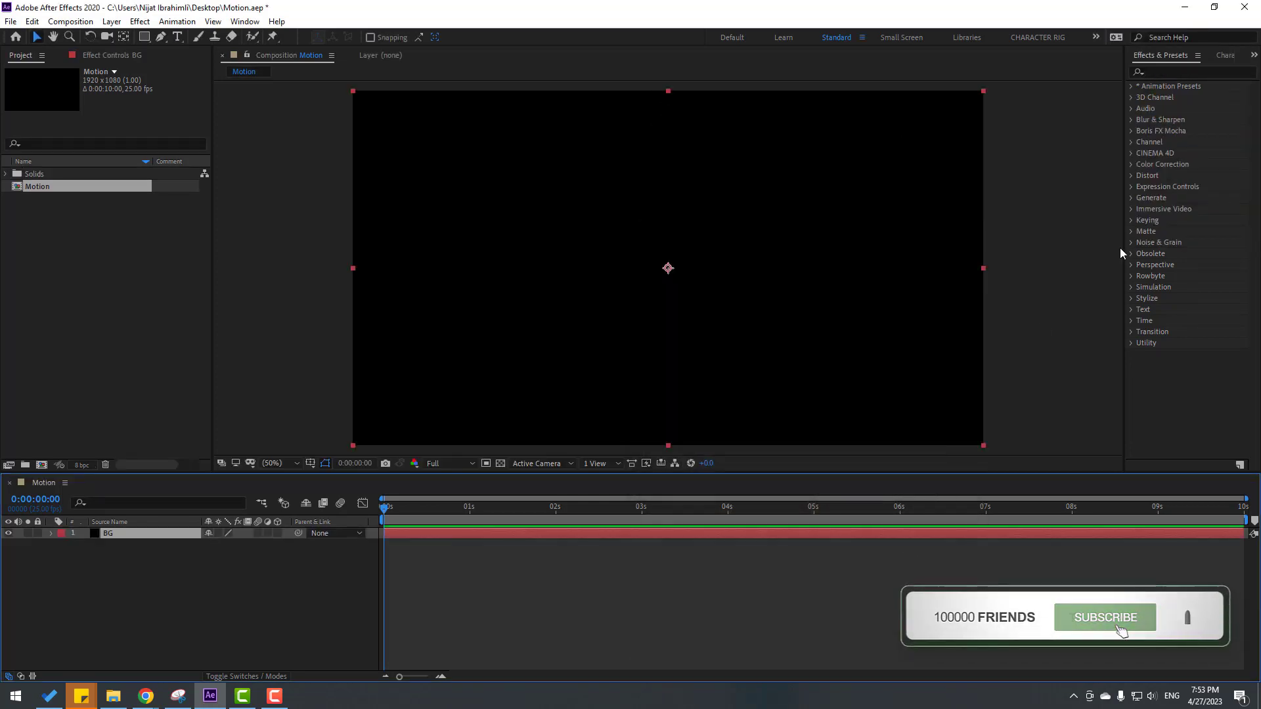
Find the Gradient Ramp effect and apply it to the BG layer.
click(1189, 74)
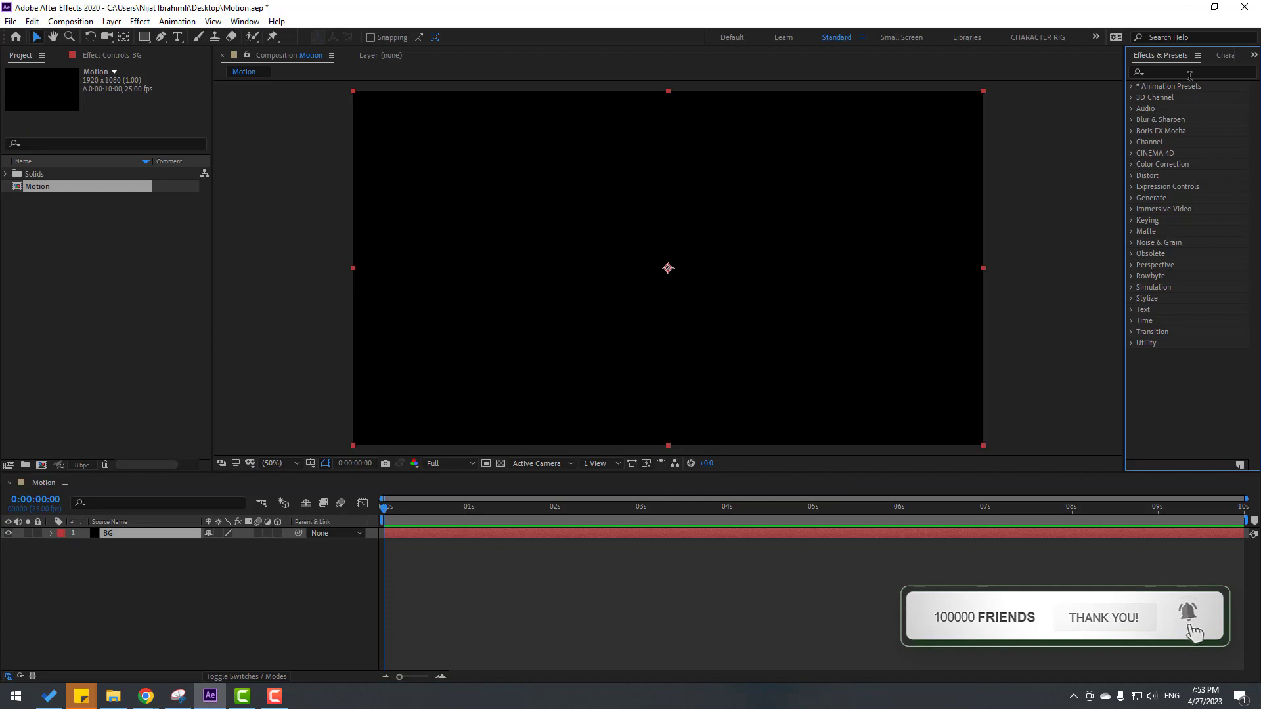
click(1189, 71)
text(gradi)
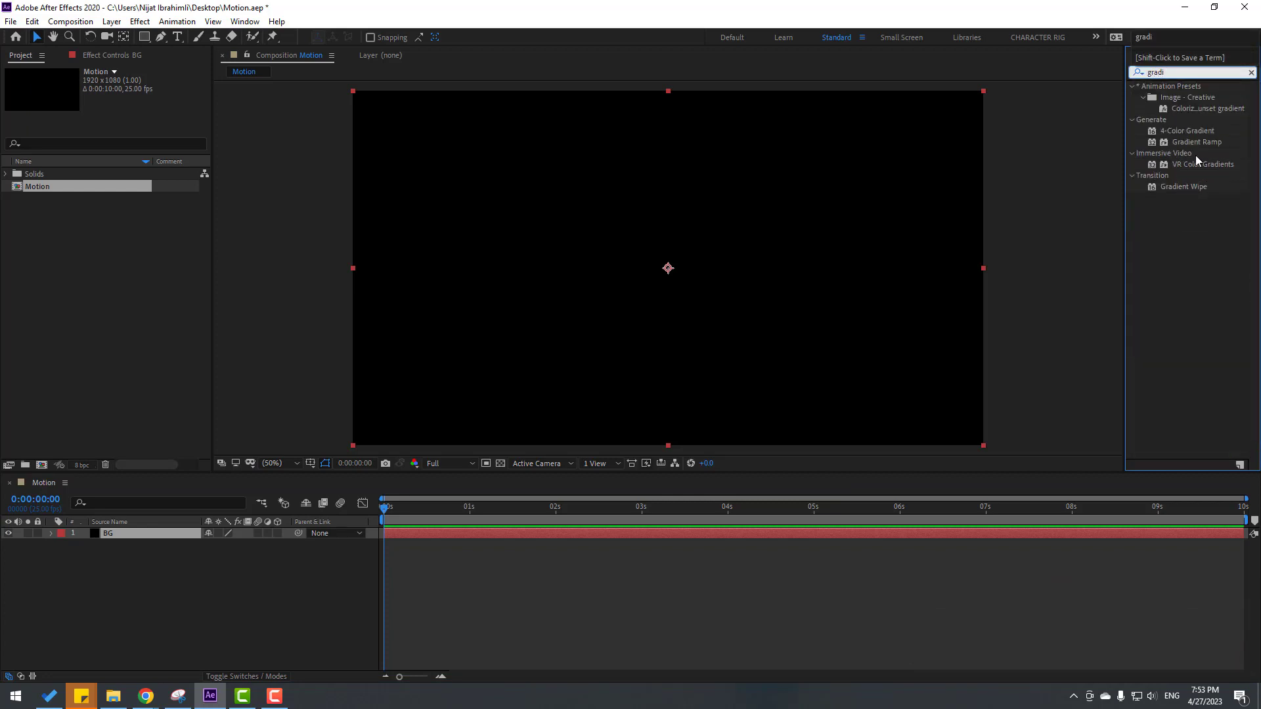
drag(1186, 145, 128, 535)
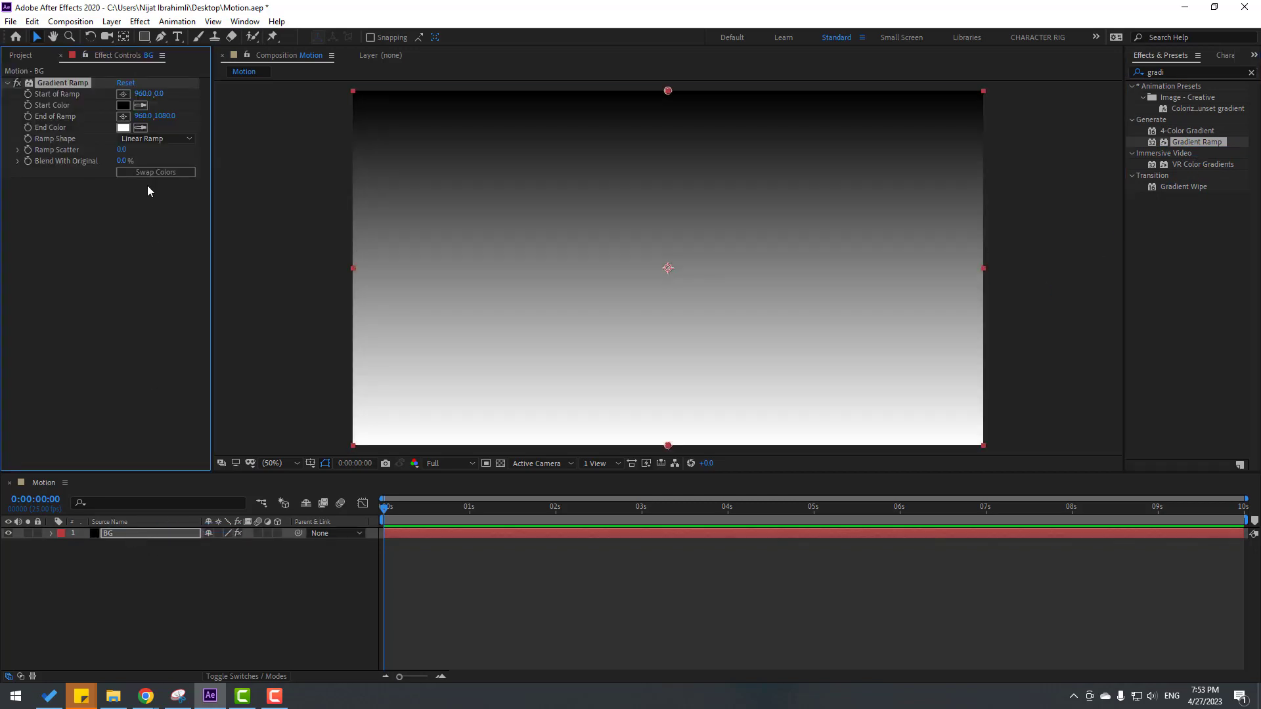
Set the Gradient Ramp's end color to light blue 57B7E9 and its start color to blue 3A42FD.
click(141, 127)
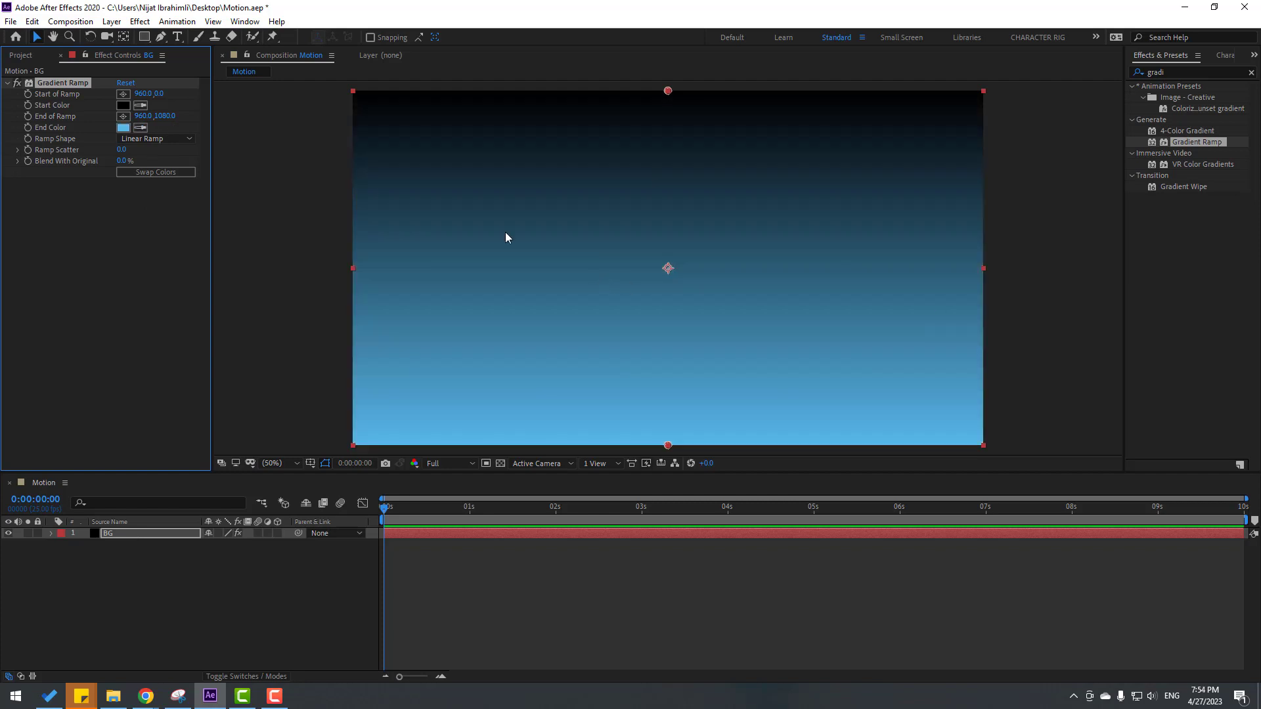
click(141, 106)
click(49, 695)
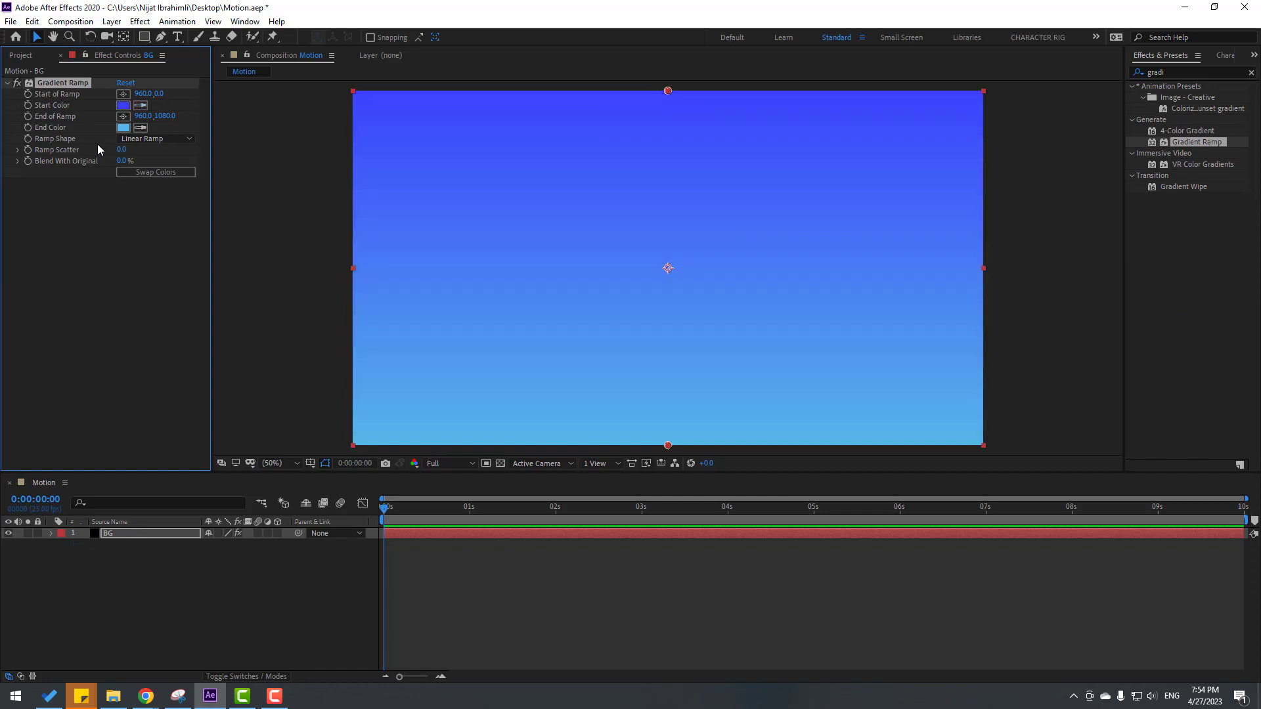
click(123, 105)
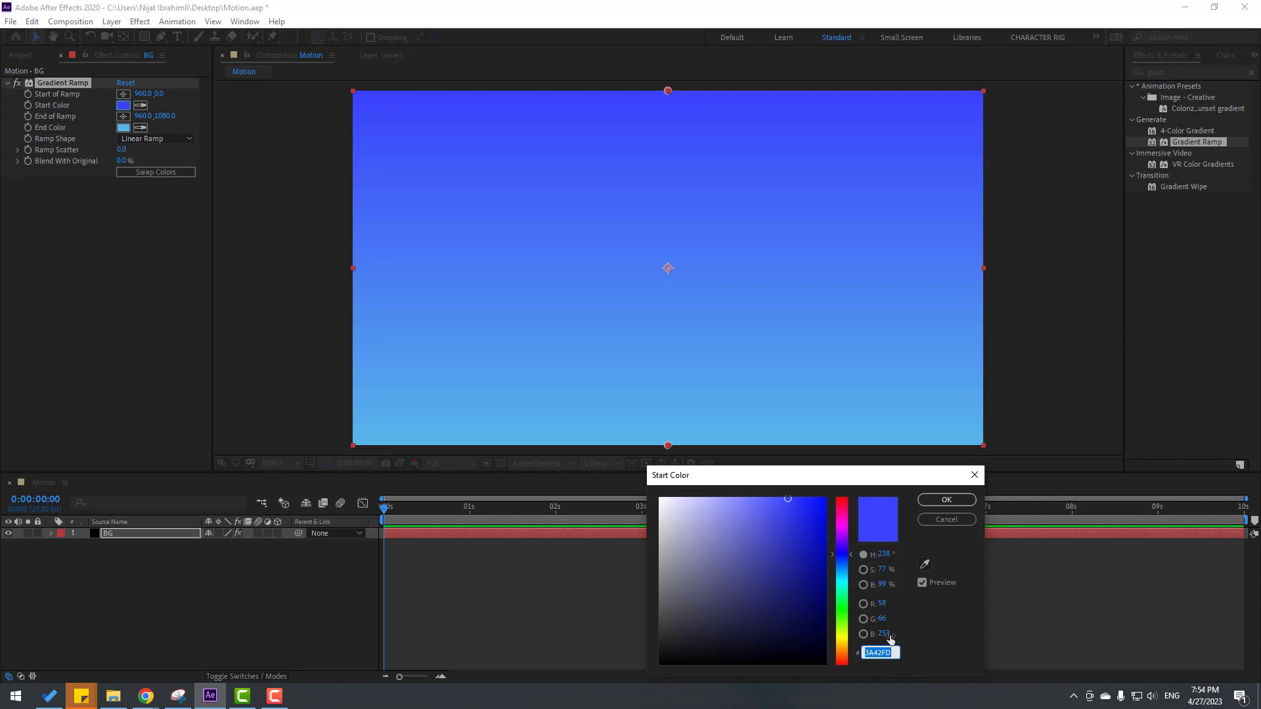
click(940, 523)
click(123, 128)
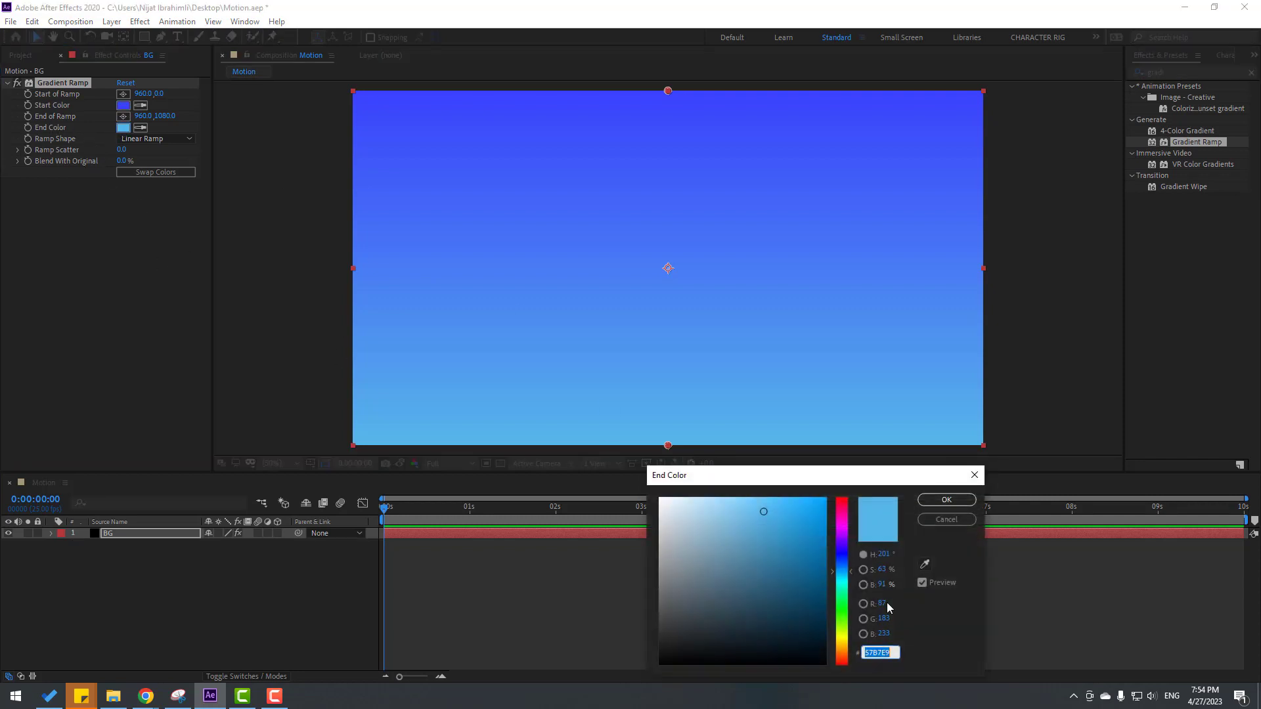
drag(883, 479, 837, 425)
click(887, 465)
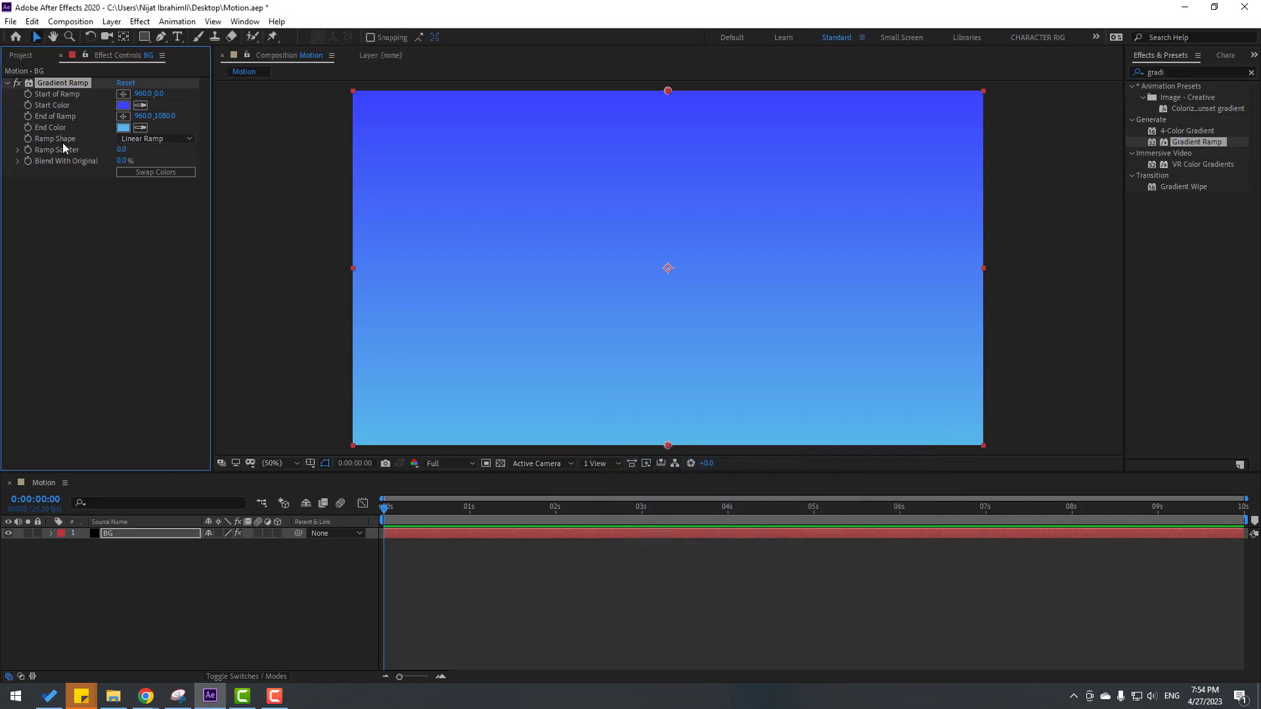
Make the gradient a Radial Ramp running from about 50, 518 near the left edge to about 1844, 514 near the right edge.
click(147, 140)
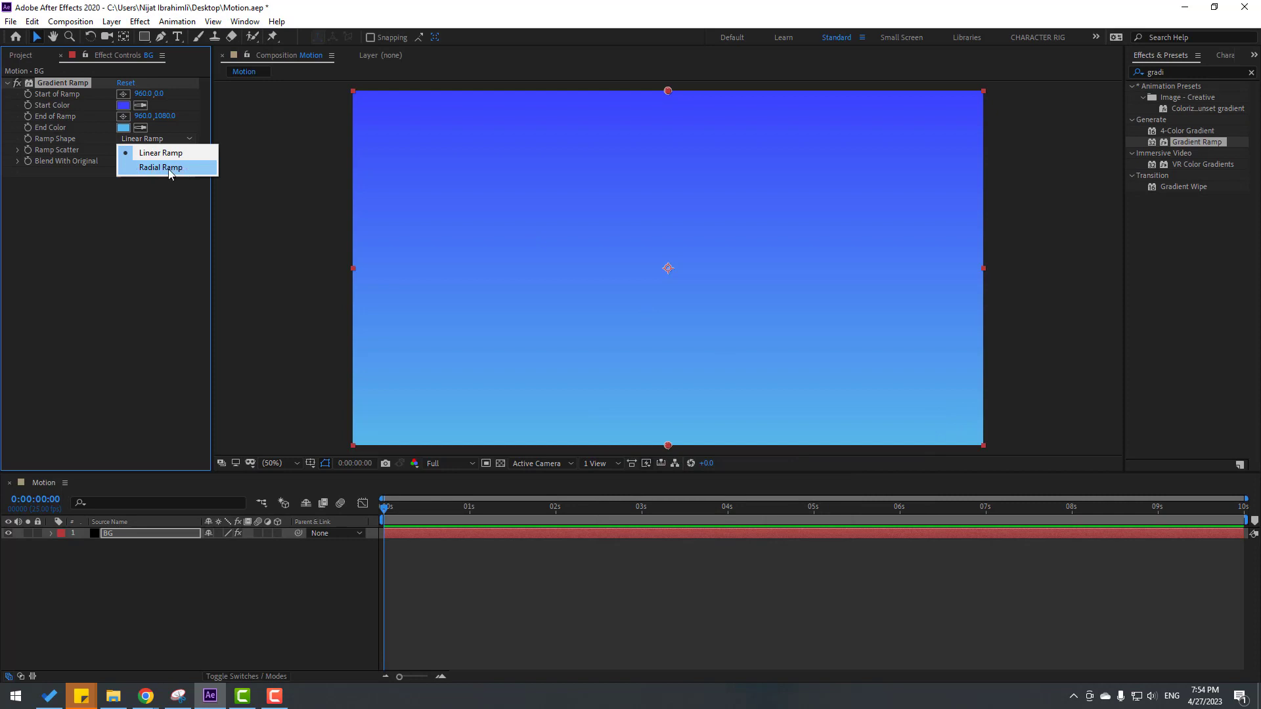
click(168, 168)
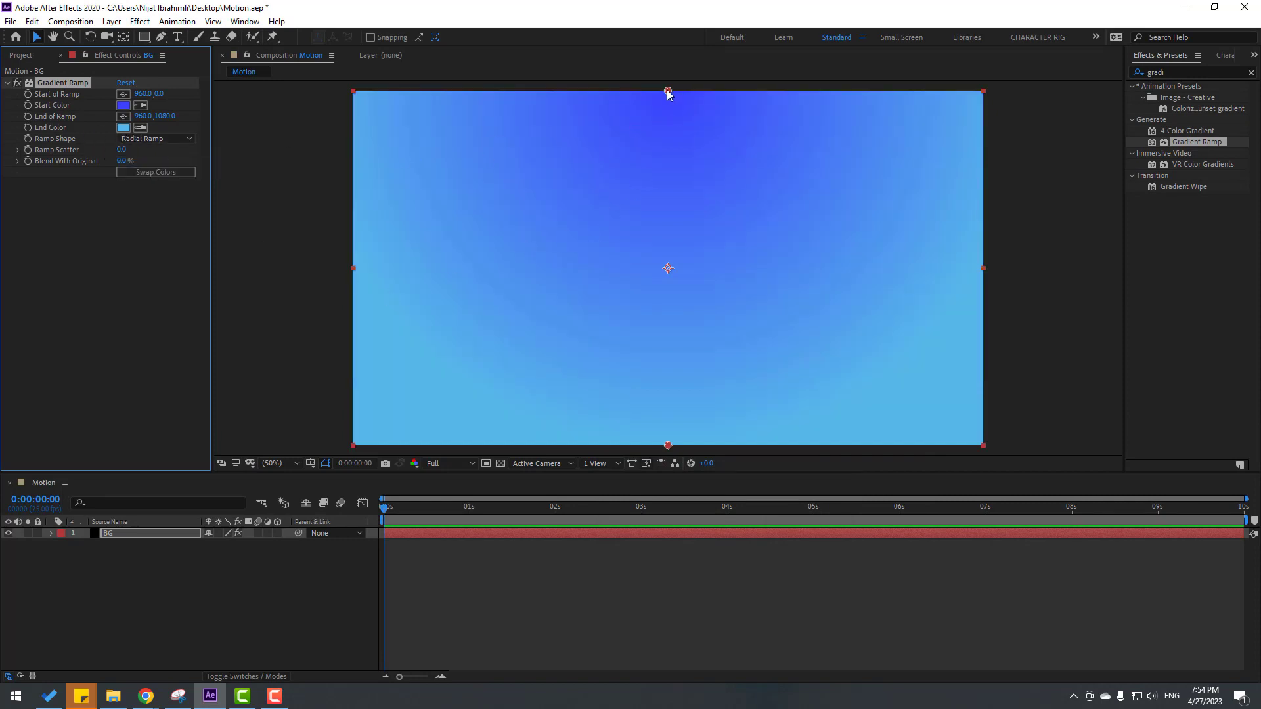
drag(667, 91, 369, 262)
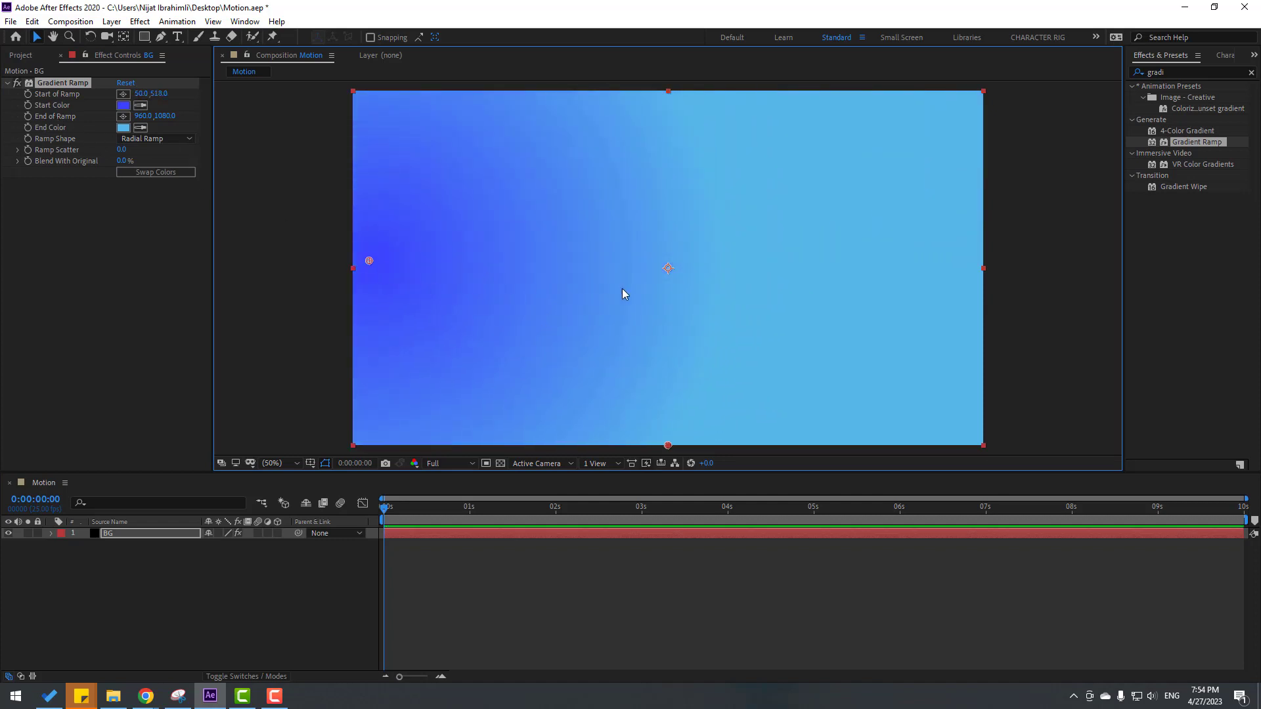
drag(668, 447, 881, 334)
mouse_move(958, 273)
mouse_down()
mouse_move(976, 260)
mouse_move(961, 264)
mouse_up()
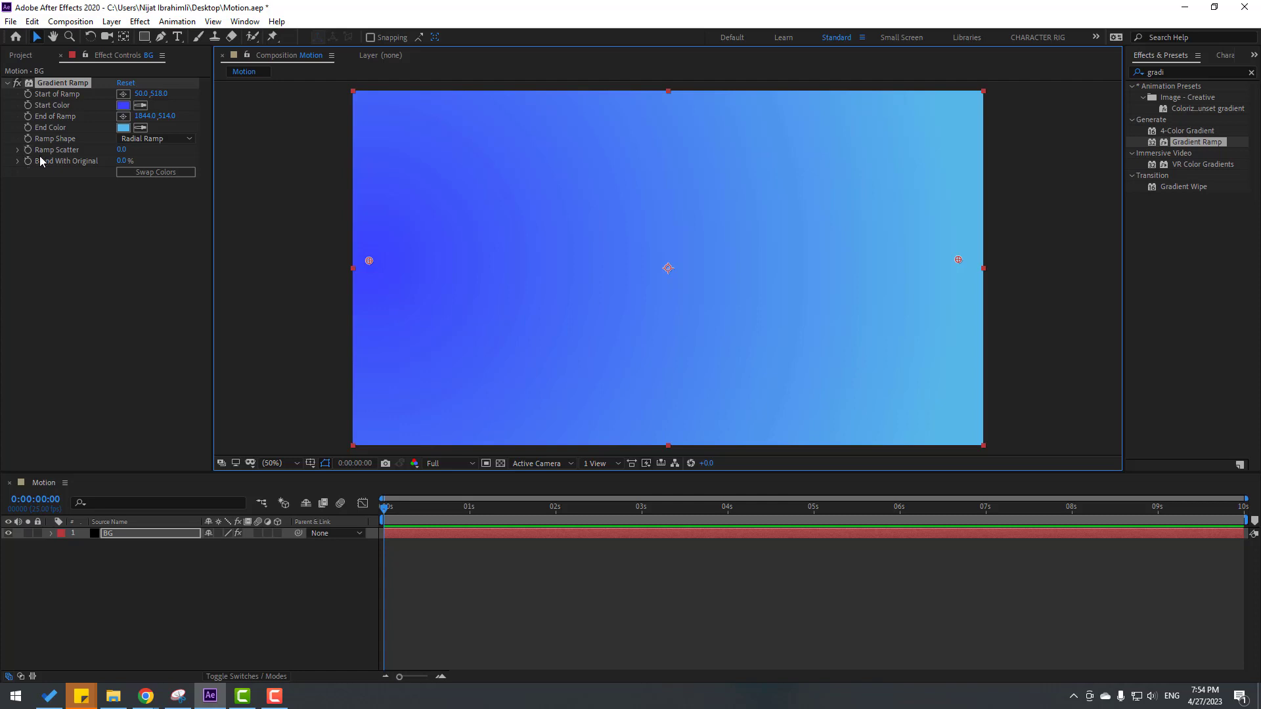
Compare the smoothness of the gradient with Ramp Scatter at 100 and at 0.
click(120, 150)
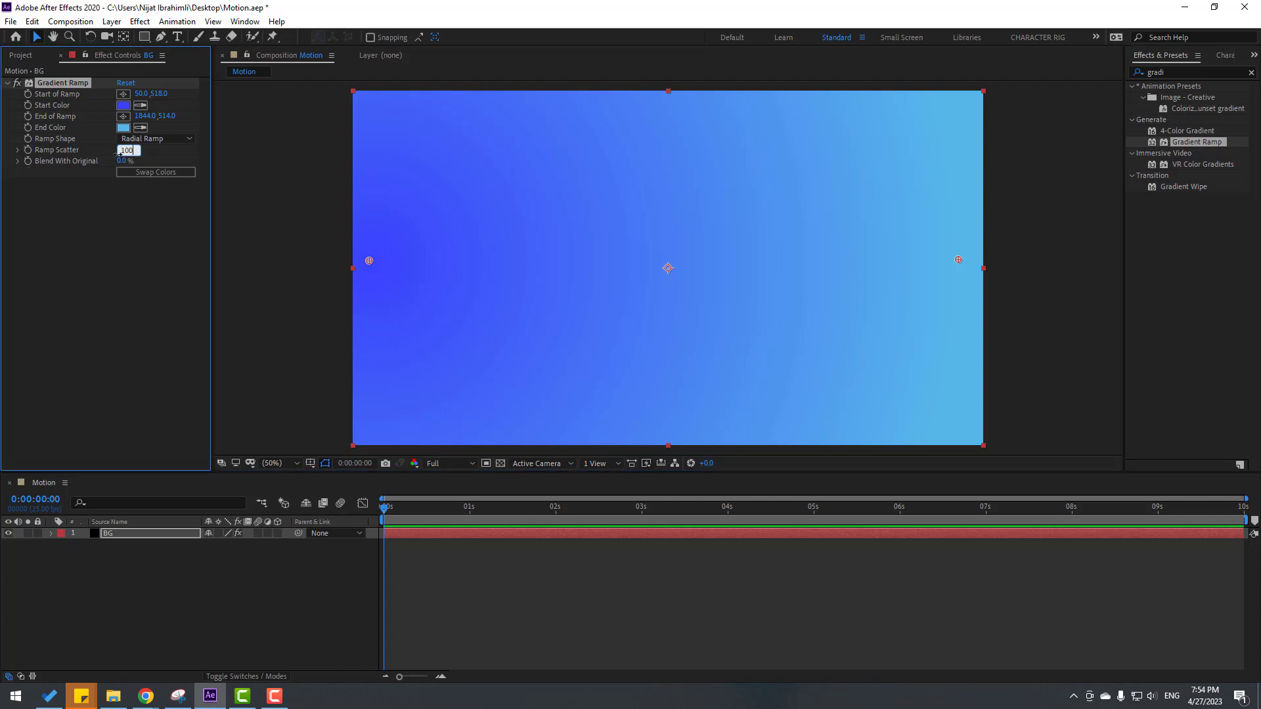
key(Return)
scroll(632, 191, up, 6)
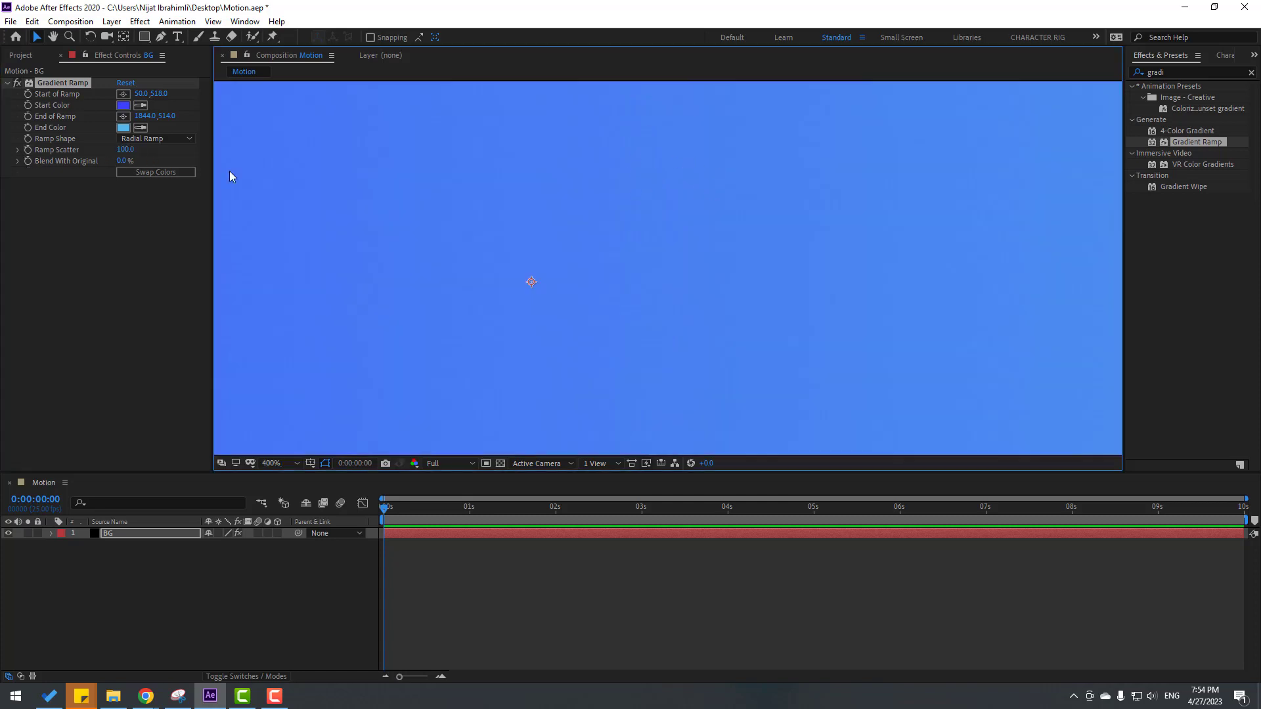
click(126, 150)
text(0)
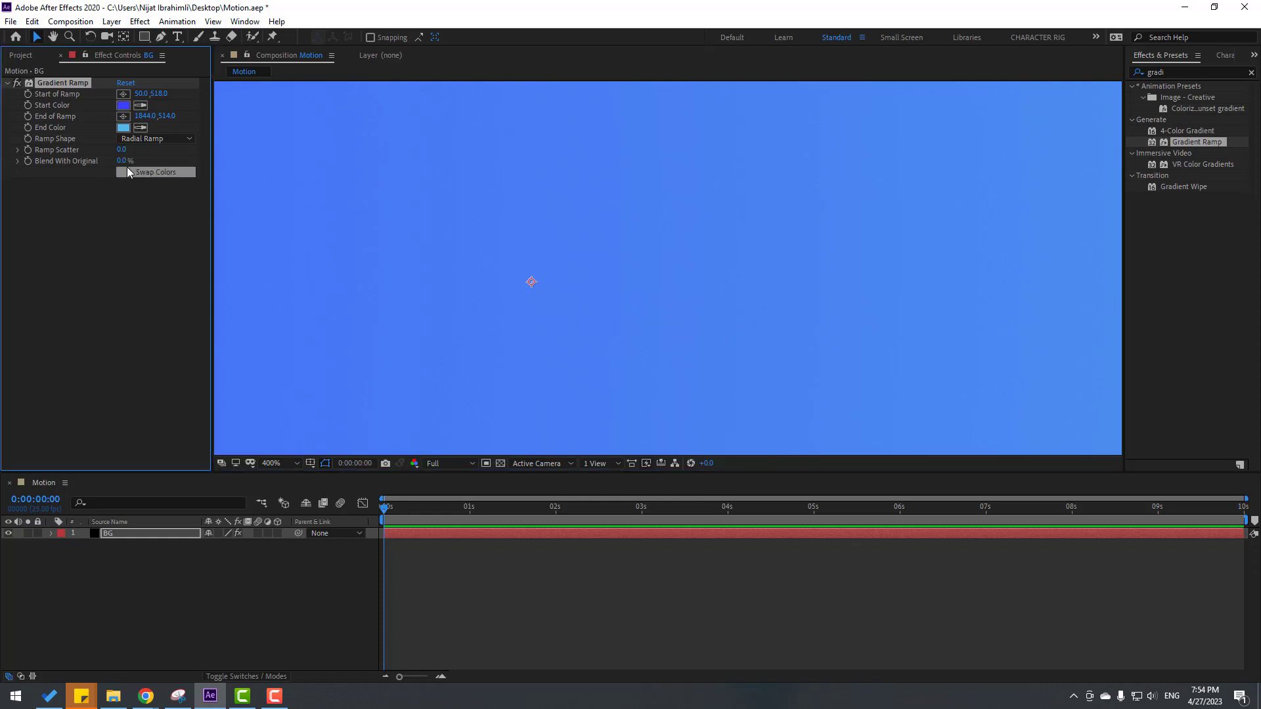
key(Return)
key(comma)
key(comma)
key(comma)
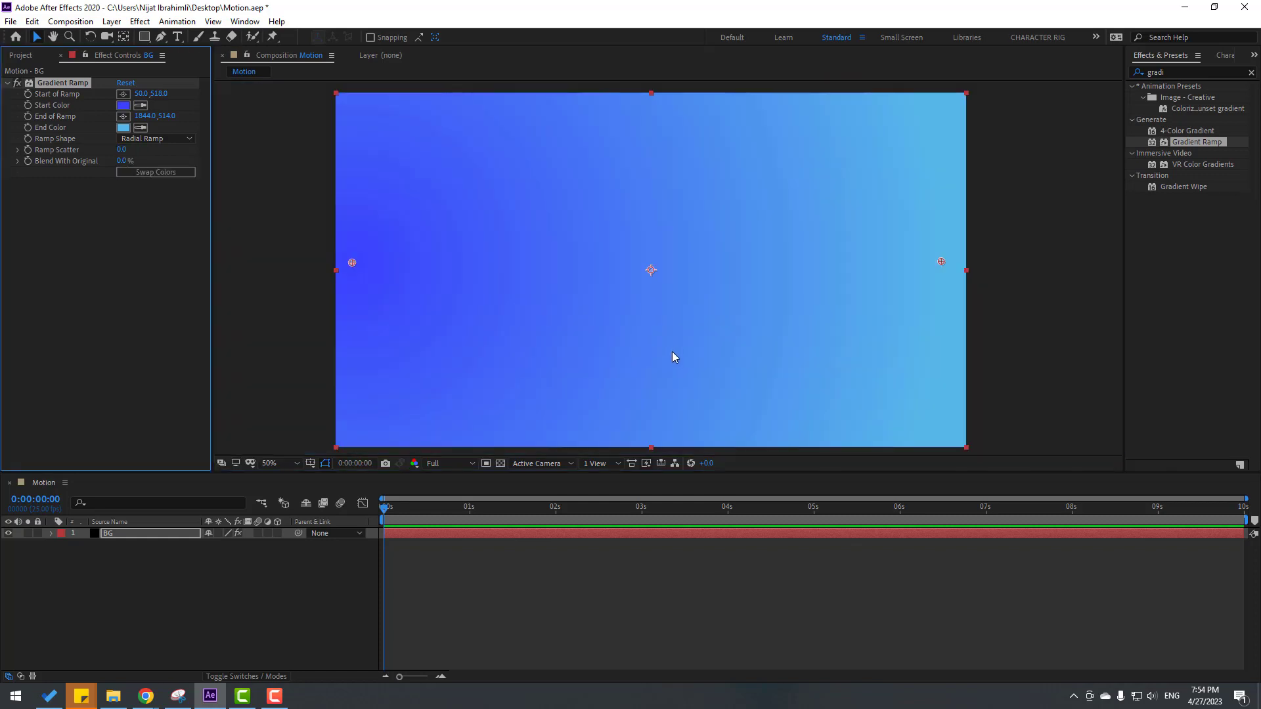
key(period)
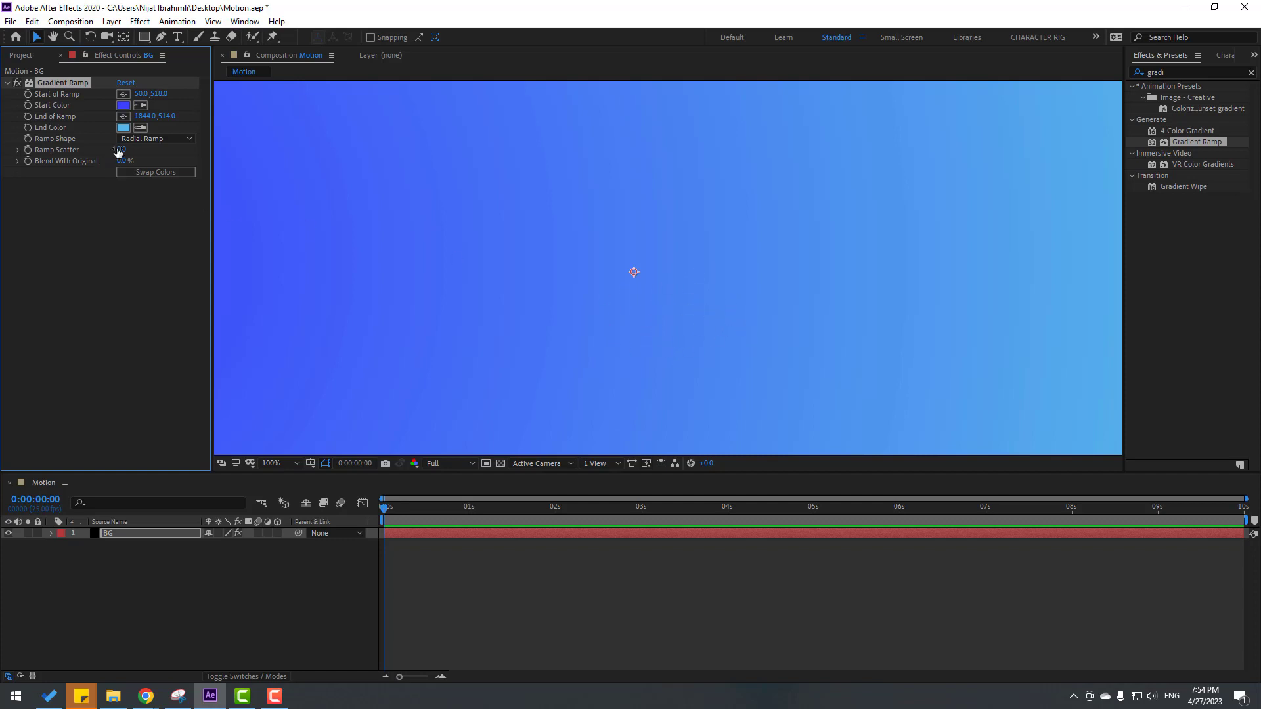
Set the Gradient Ramp's Ramp Scatter to 100 and deselect the BG layer.
click(119, 150)
text(100)
key(Return)
key(comma)
key(comma)
key(comma)
click(321, 621)
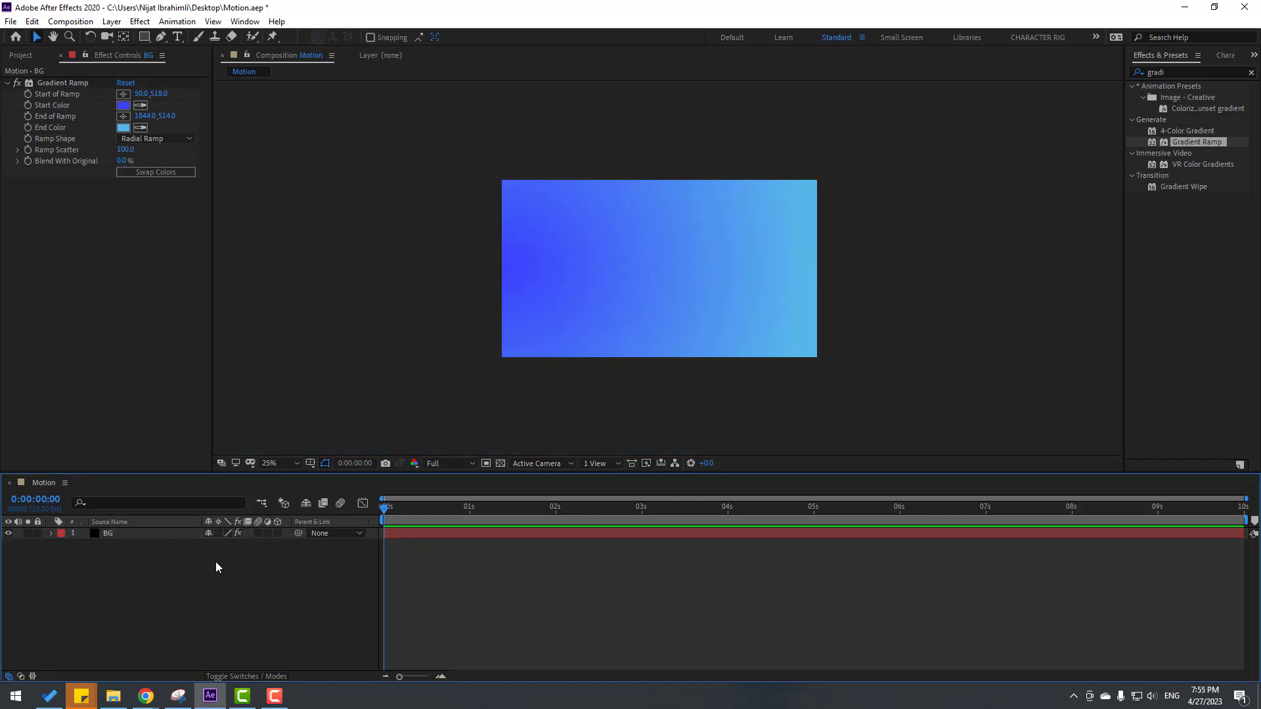
Create a black solid layer named grid above the BG layer.
right_click(170, 582)
mouse_move(251, 440)
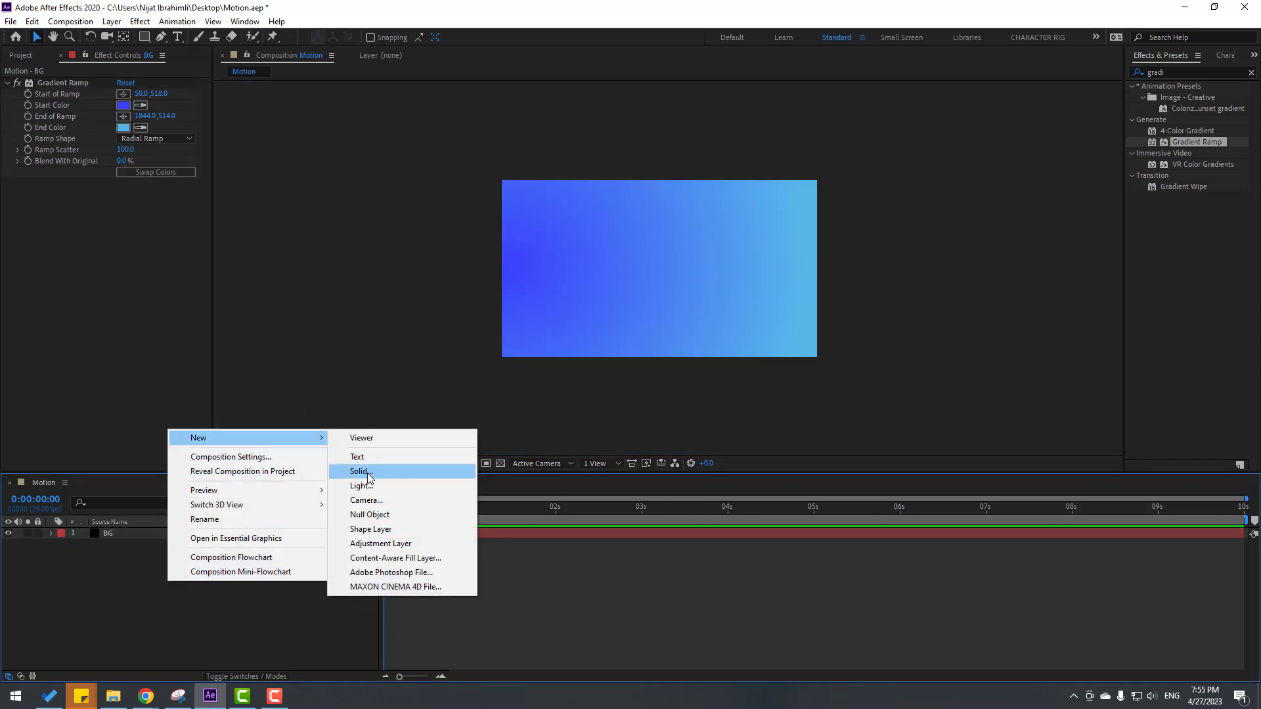
click(368, 474)
text(grid)
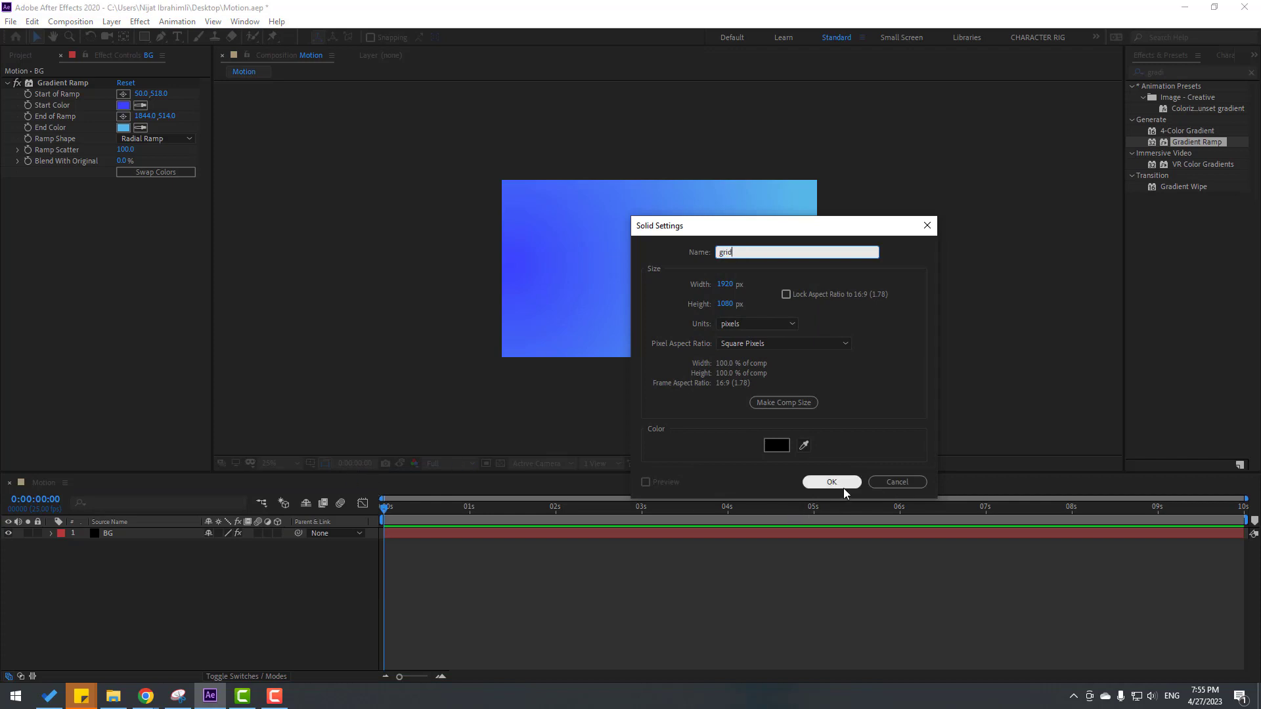
click(844, 486)
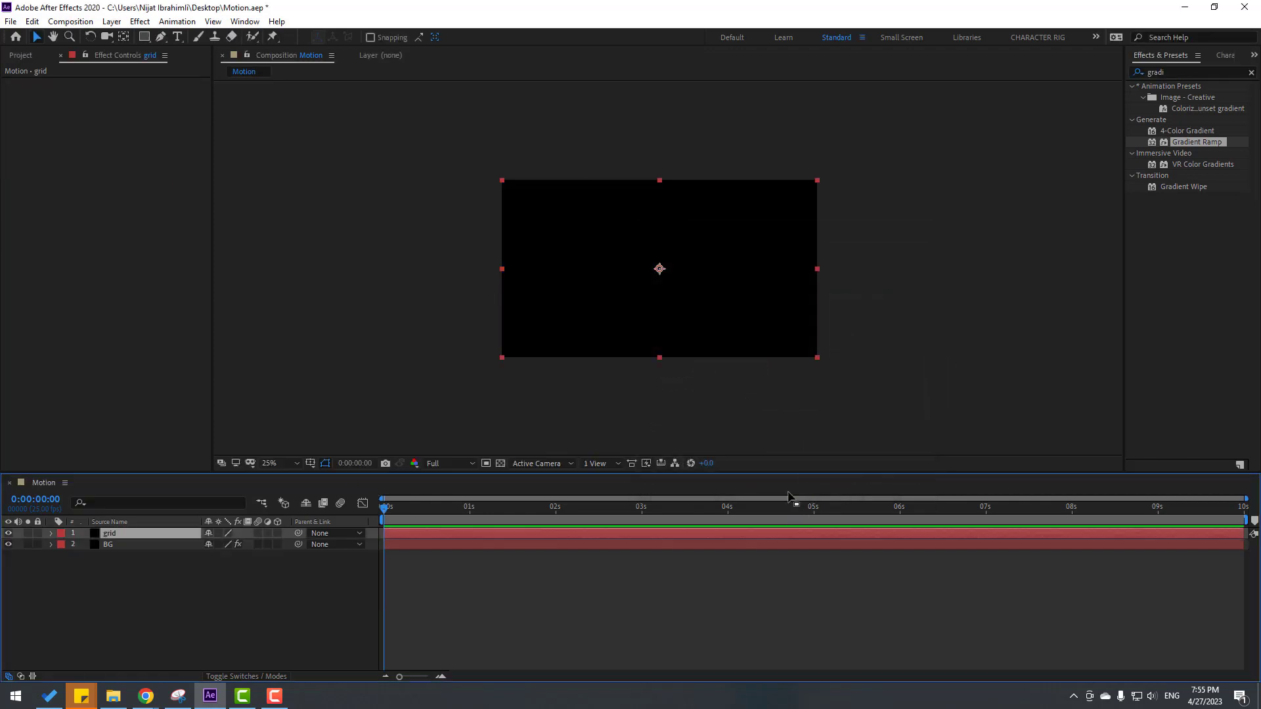
Find the Grid effect in the Generate category and apply it to the grid layer.
click(1173, 71)
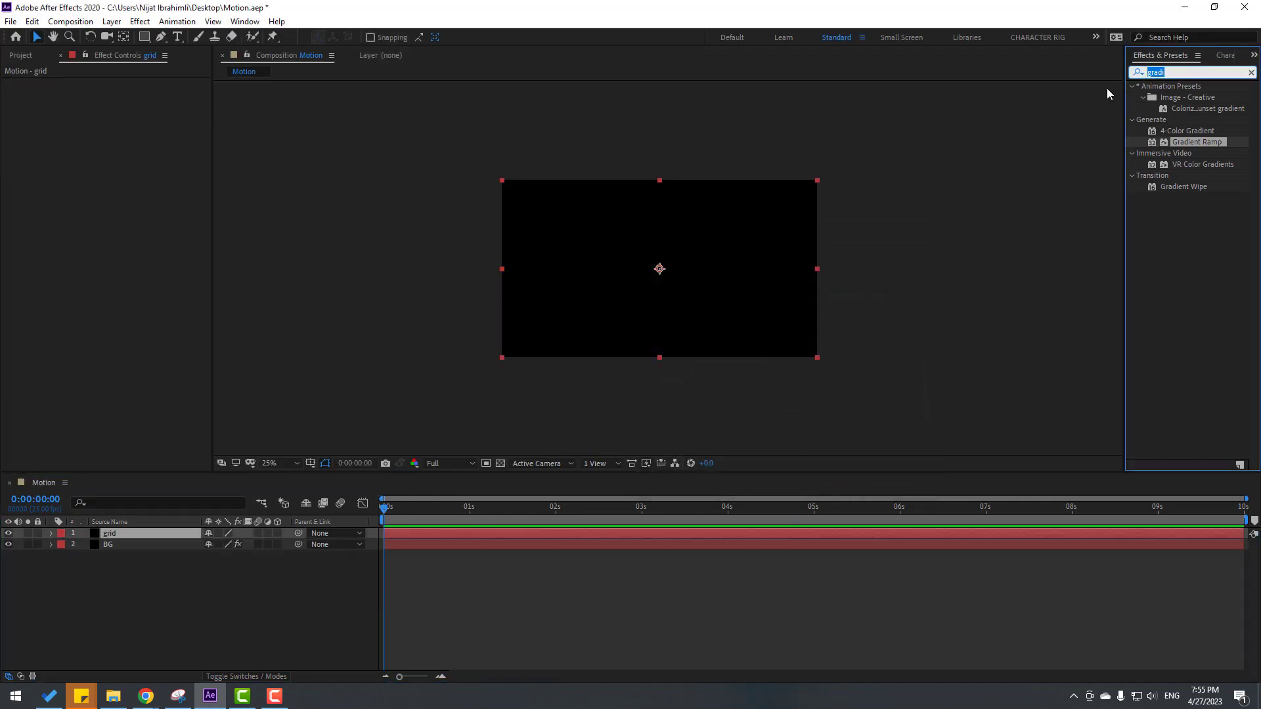
text(grid)
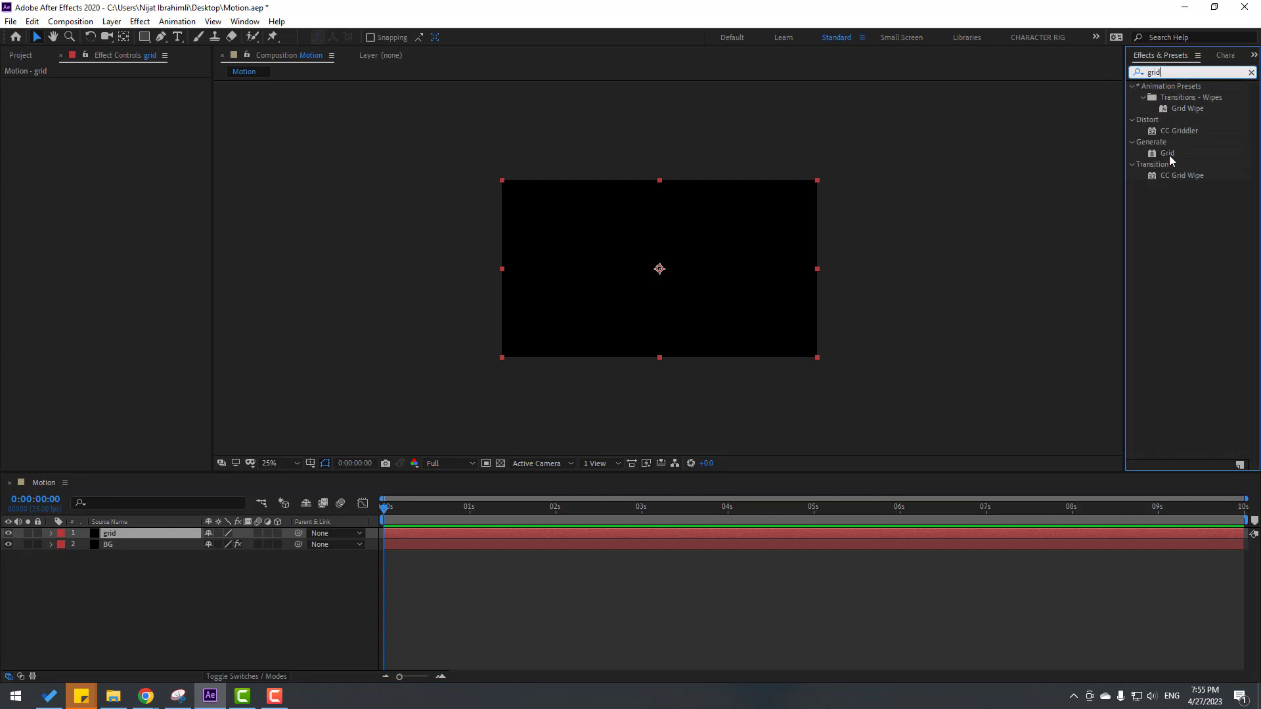
drag(1168, 153, 121, 538)
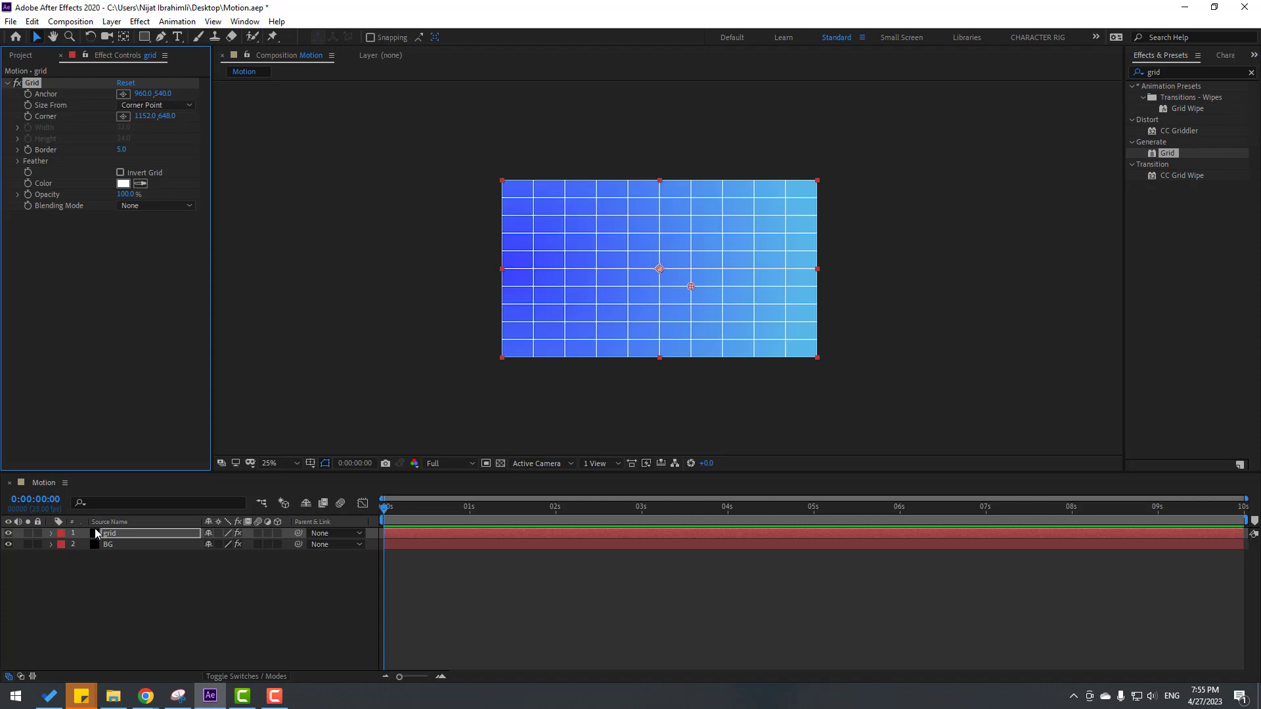
Size the Grid effect from the Width Slider and set its width to about 72.
click(136, 106)
click(166, 140)
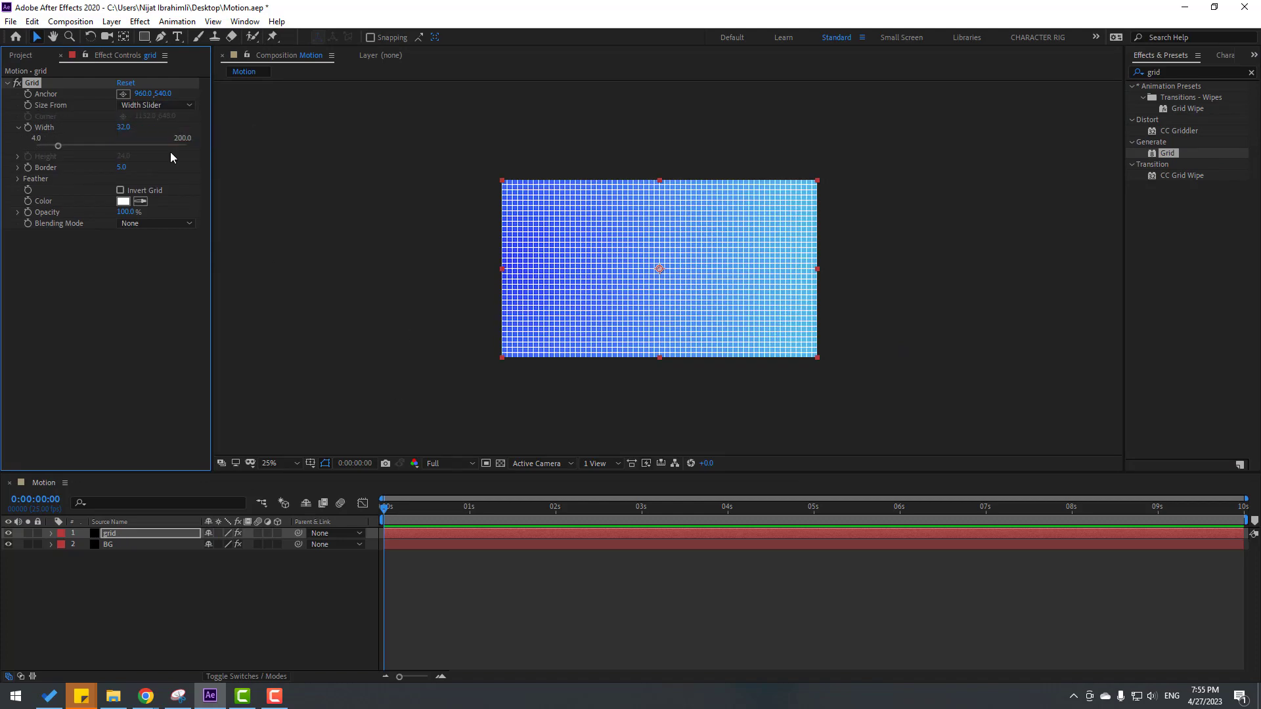
key(period)
key(period)
drag(60, 151, 90, 152)
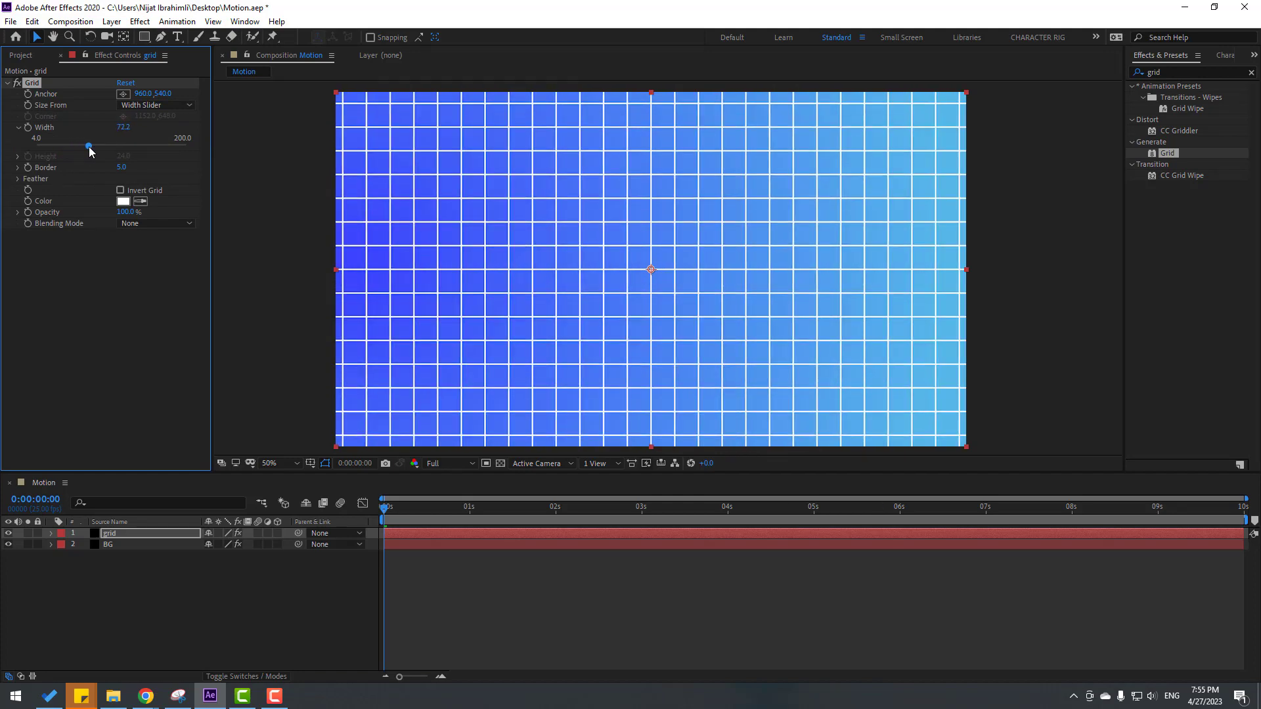
Lower the Grid effect's opacity to 9% and deselect the grid layer.
click(125, 211)
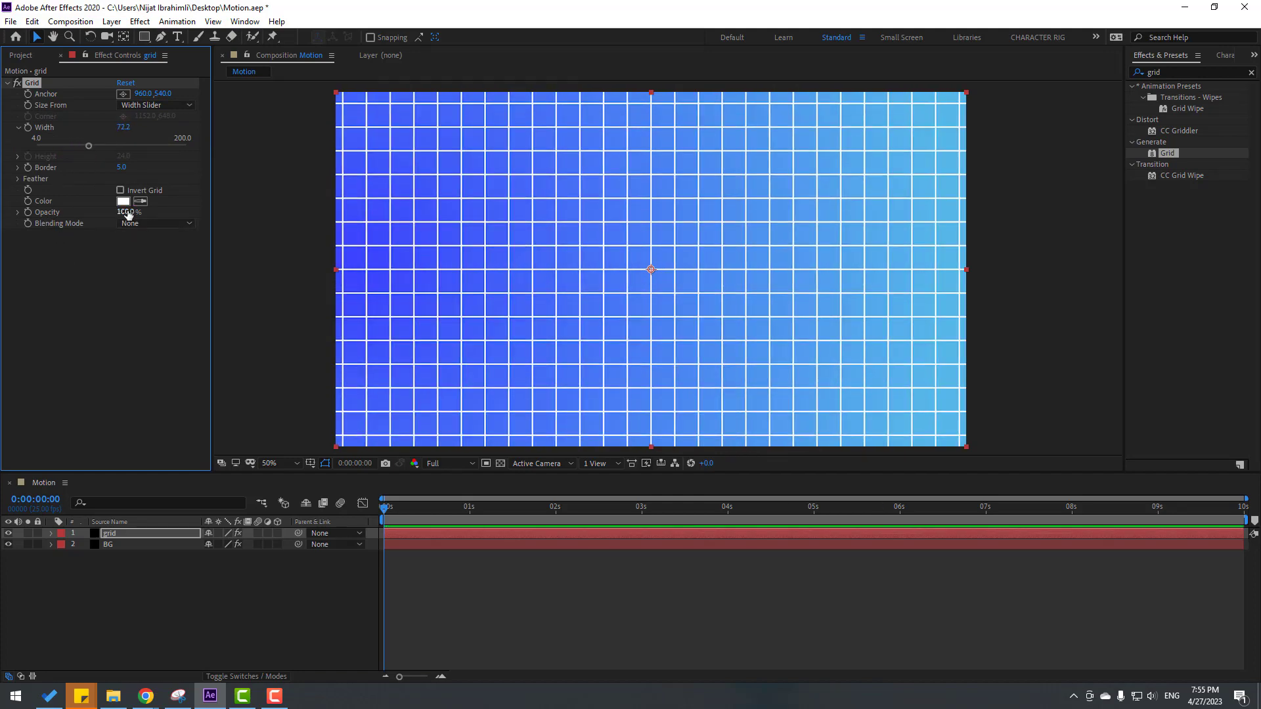
text(6)
key(Return)
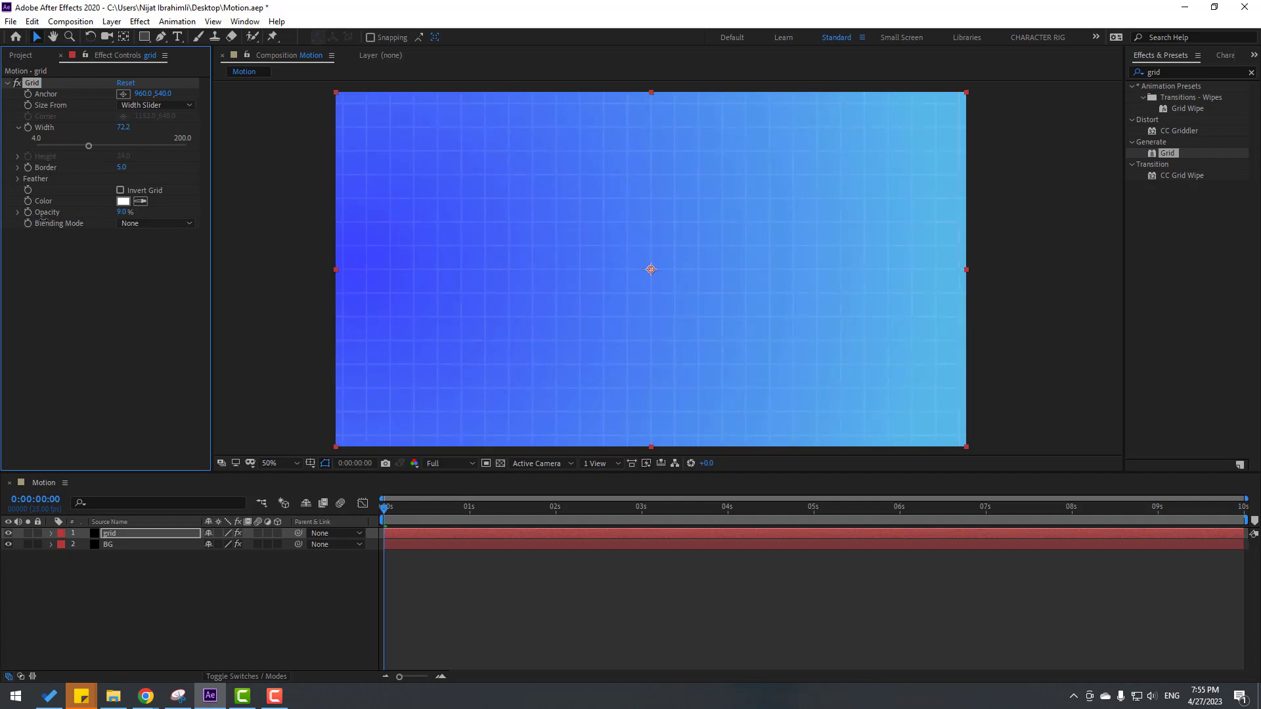
click(268, 611)
scroll(614, 275, down, 4)
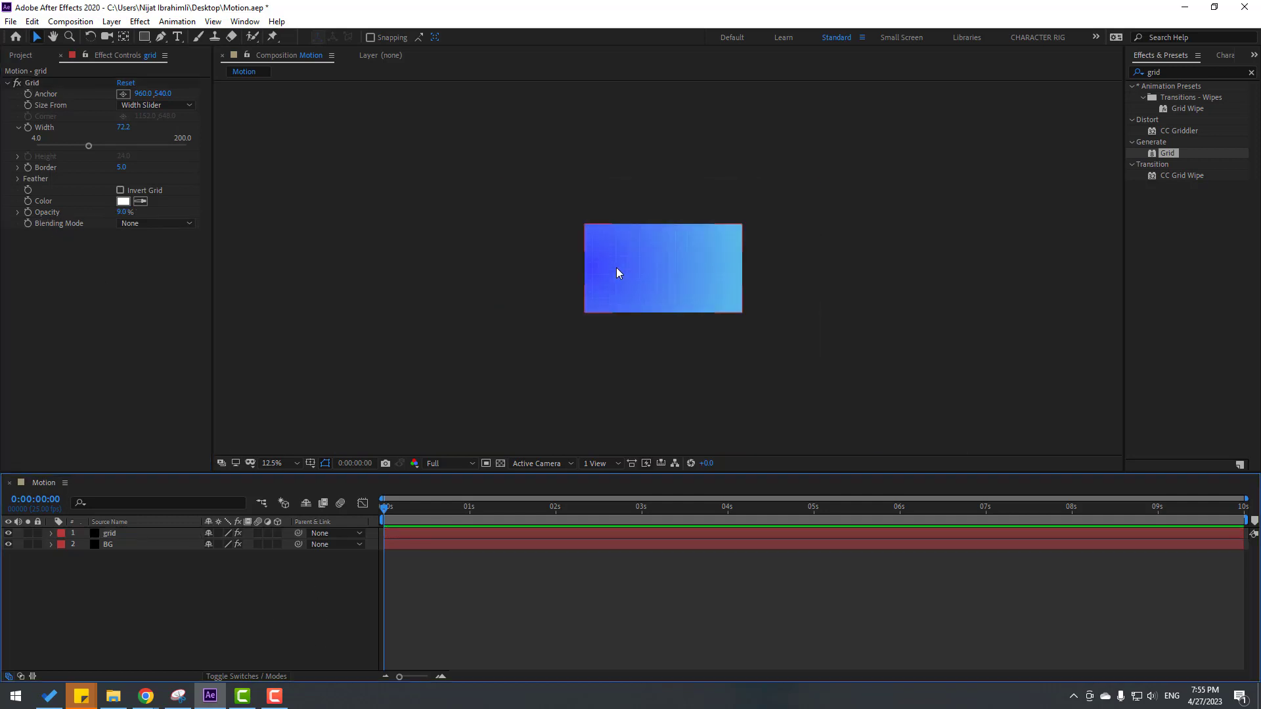
scroll(617, 273, up, 4)
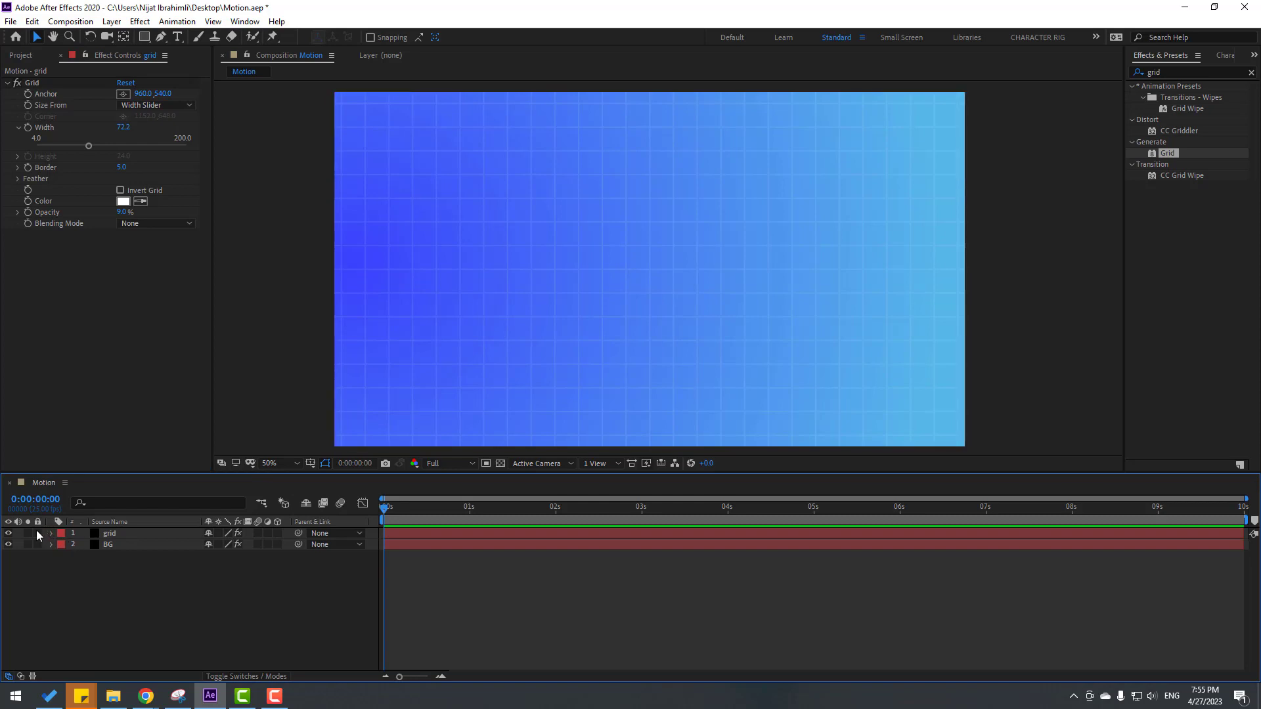
Lock the grid and BG layers and draw a yellow circle about 212 px wide in the upper middle of the composition.
drag(38, 535, 38, 545)
mouse_move(146, 41)
mouse_down()
mouse_move(177, 76)
mouse_move(196, 76)
mouse_up()
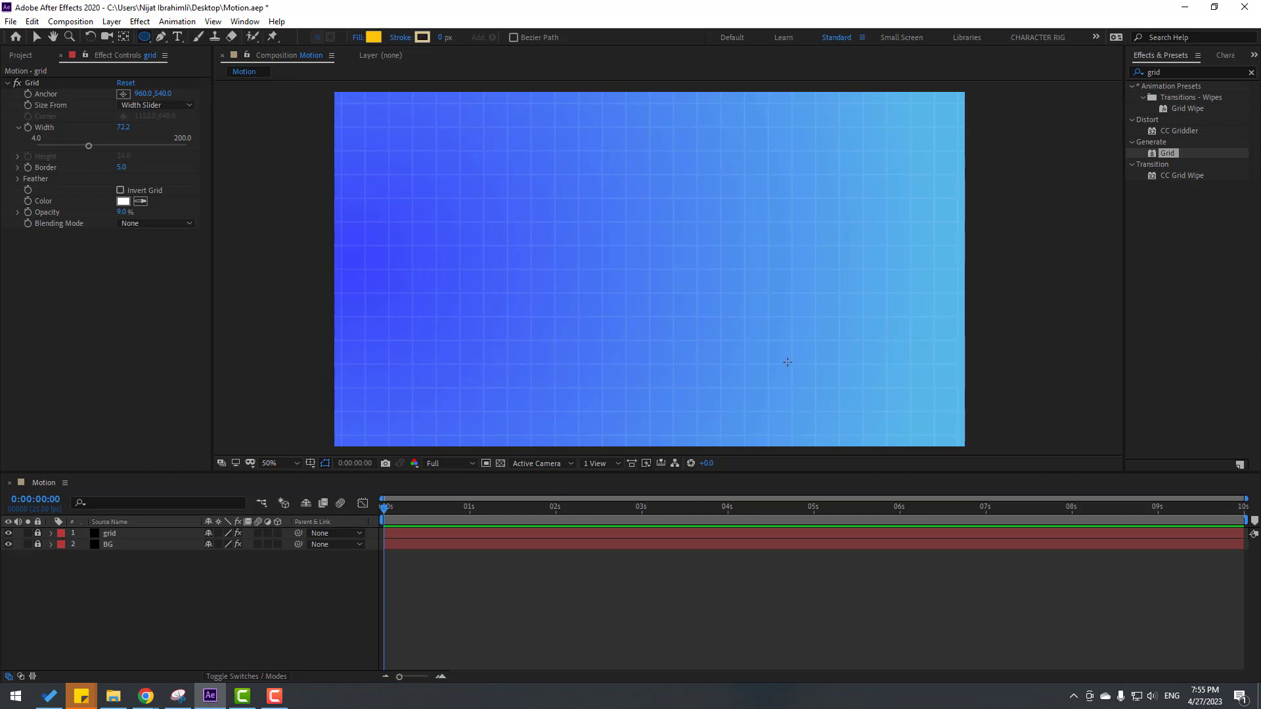
drag(589, 188, 650, 264)
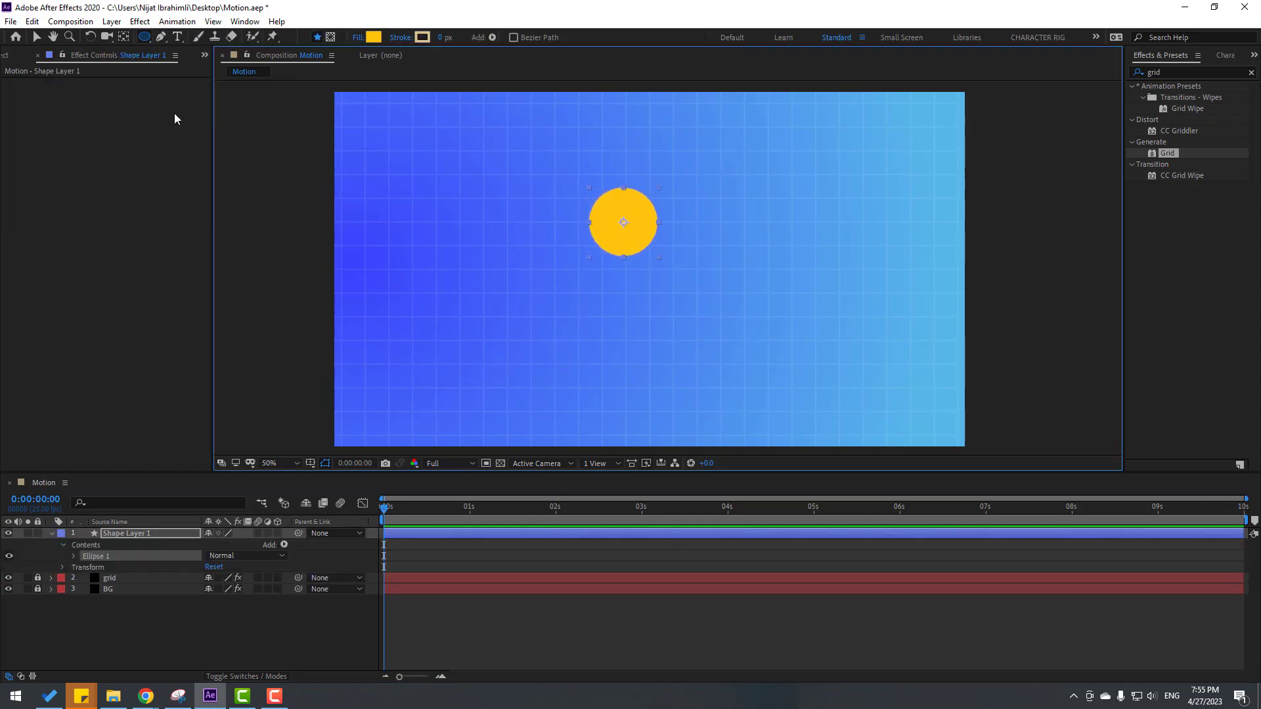
Reveal the circle's Ellipse Path properties and reduce its size to about 143 px.
click(36, 36)
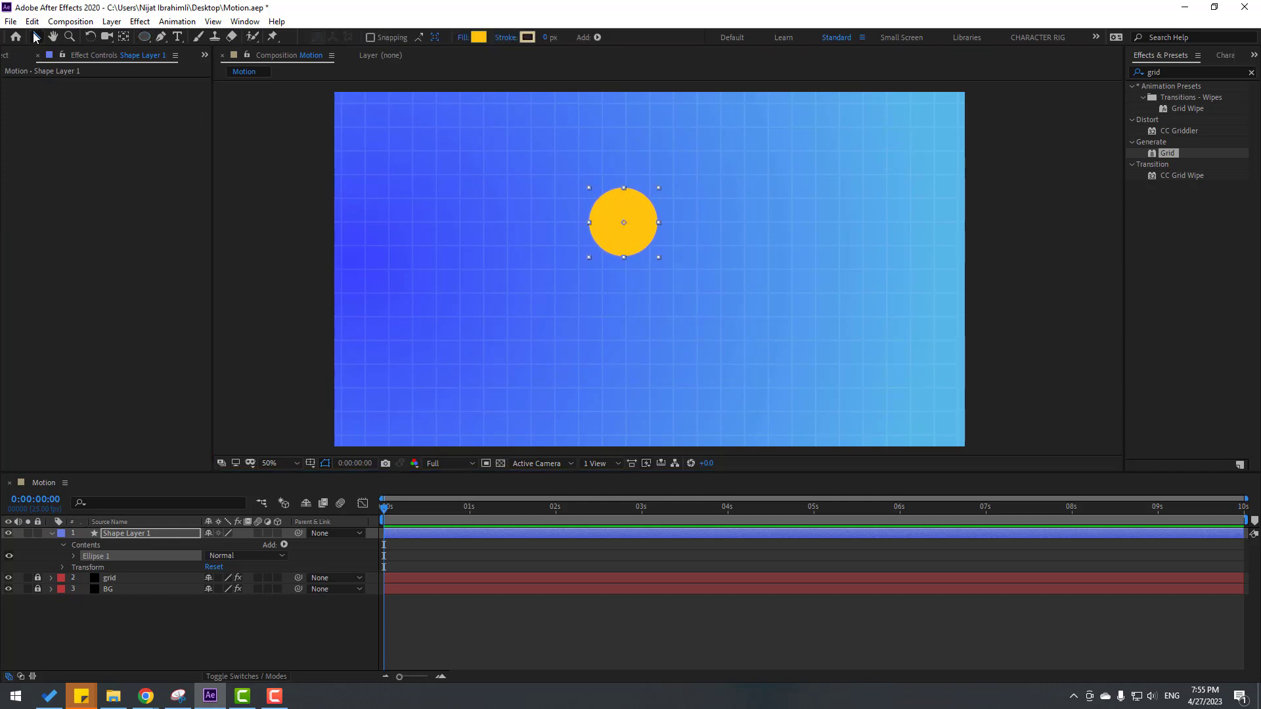
click(74, 556)
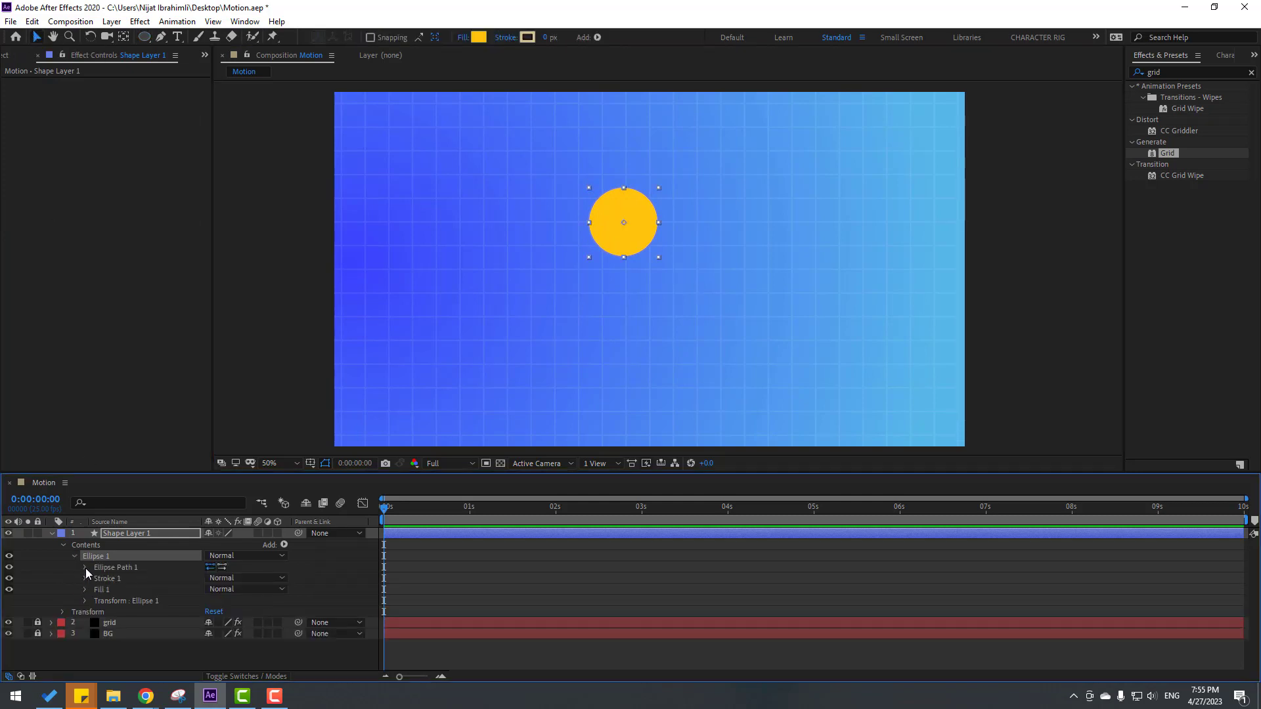
click(85, 568)
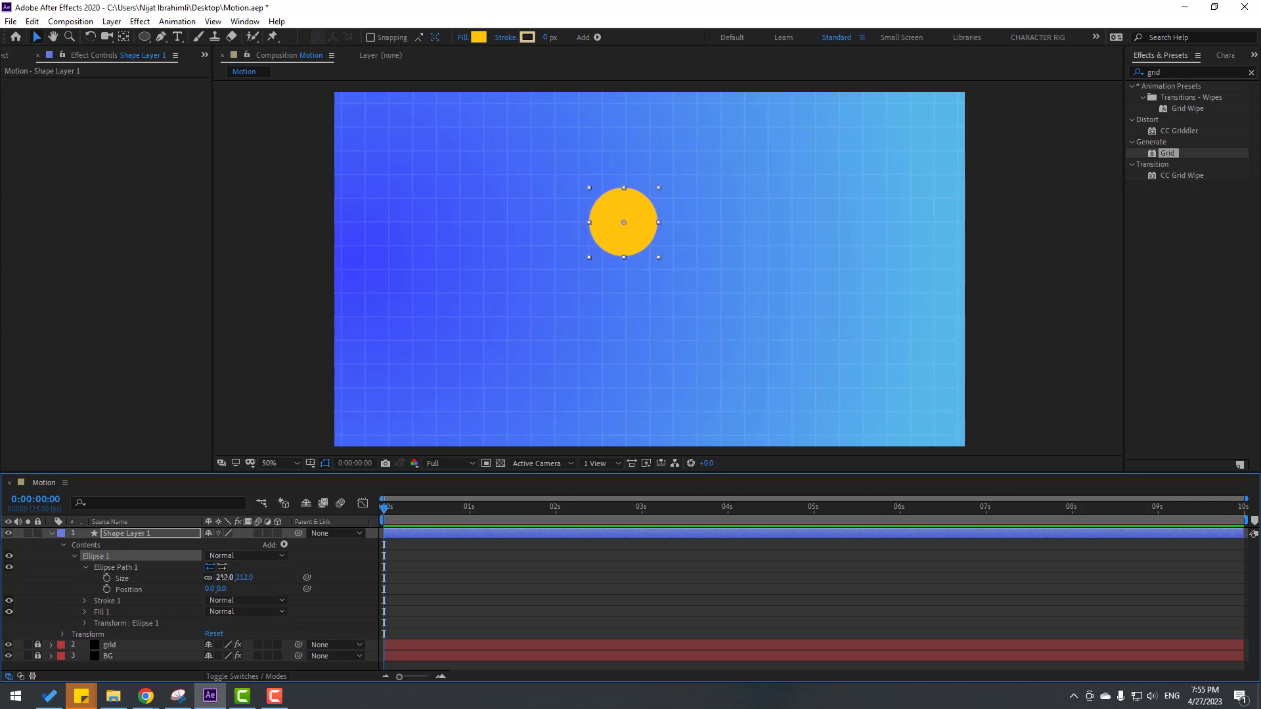
drag(224, 577, 183, 579)
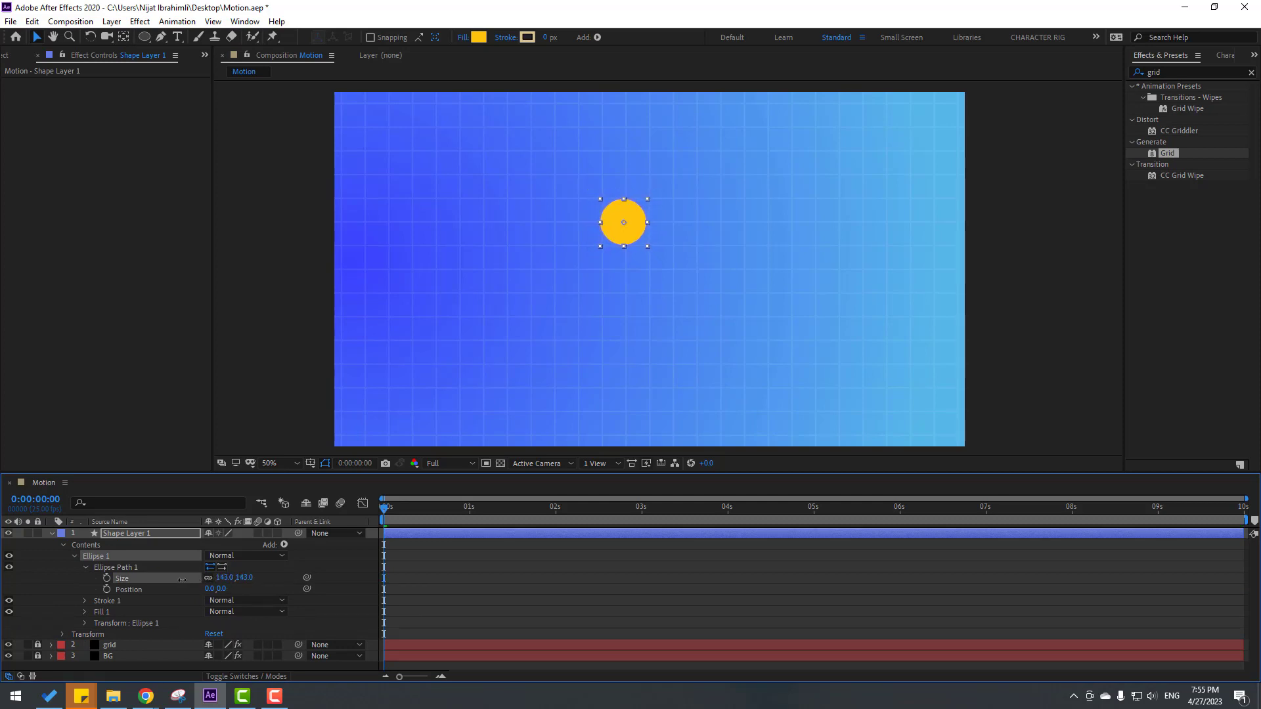
Display the Title/Action Safe guides and move the circle onto the composition's center mark.
click(306, 464)
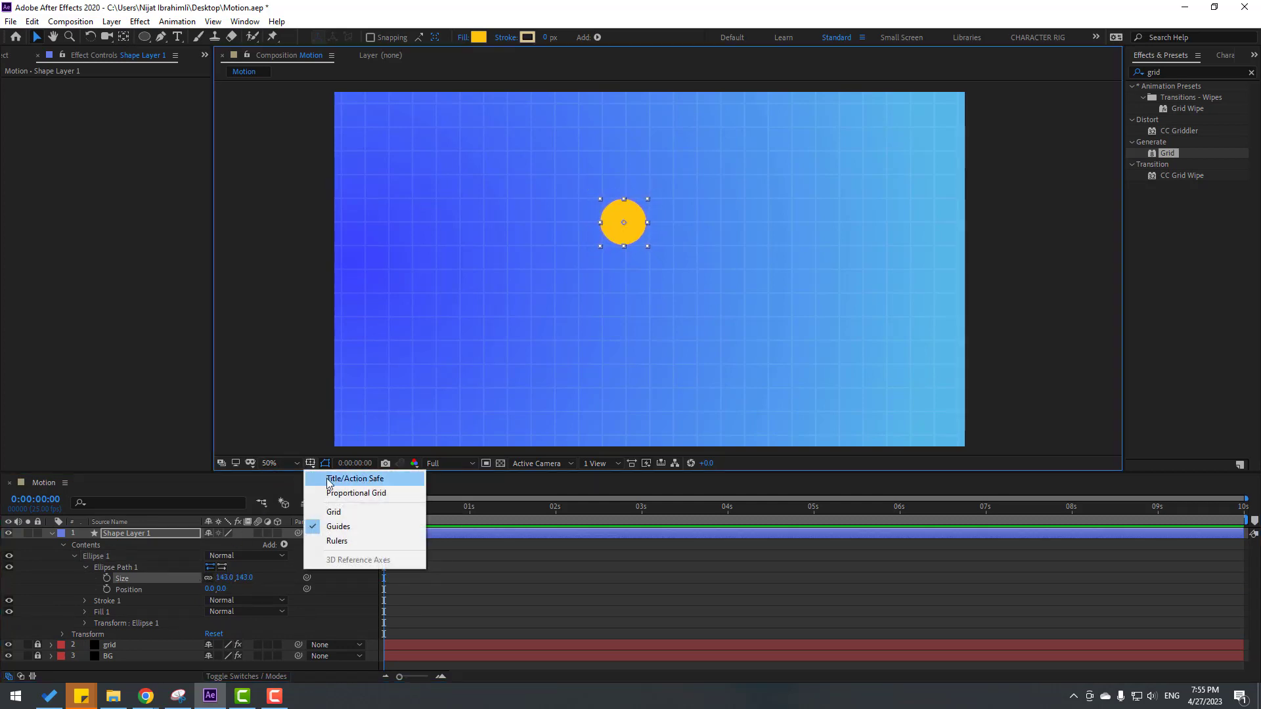
click(348, 479)
click(635, 231)
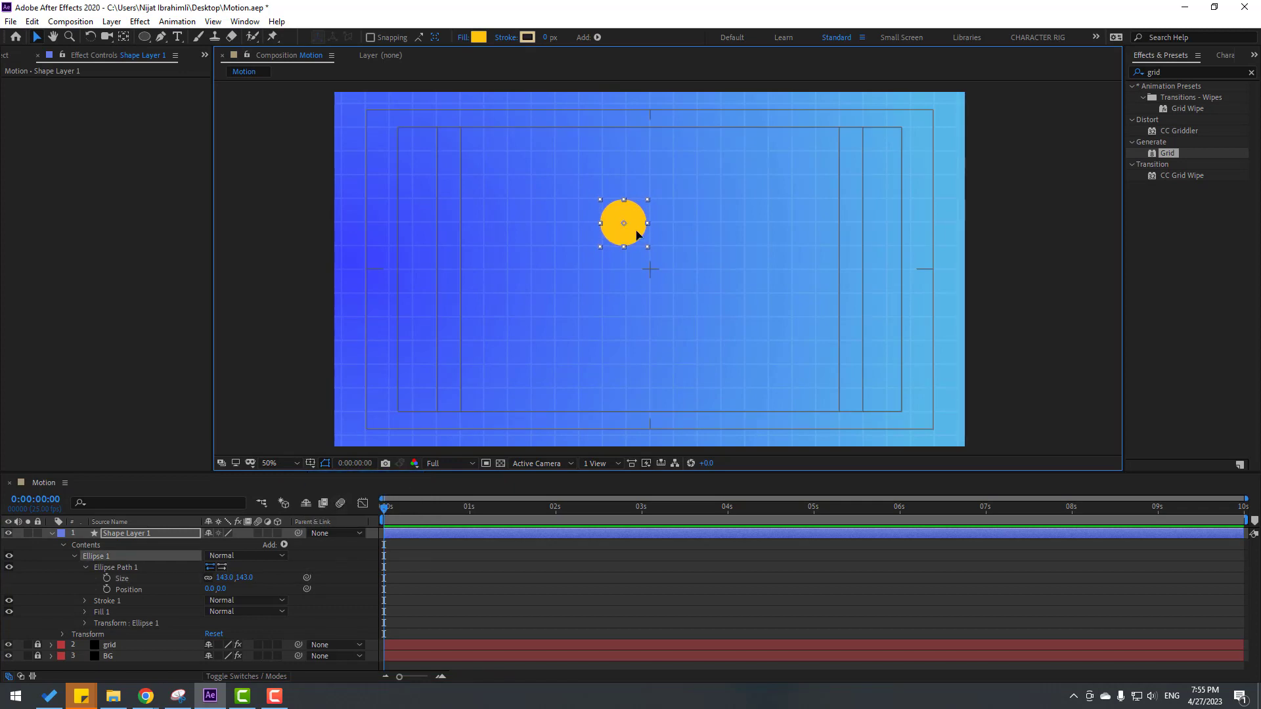
drag(635, 231, 664, 275)
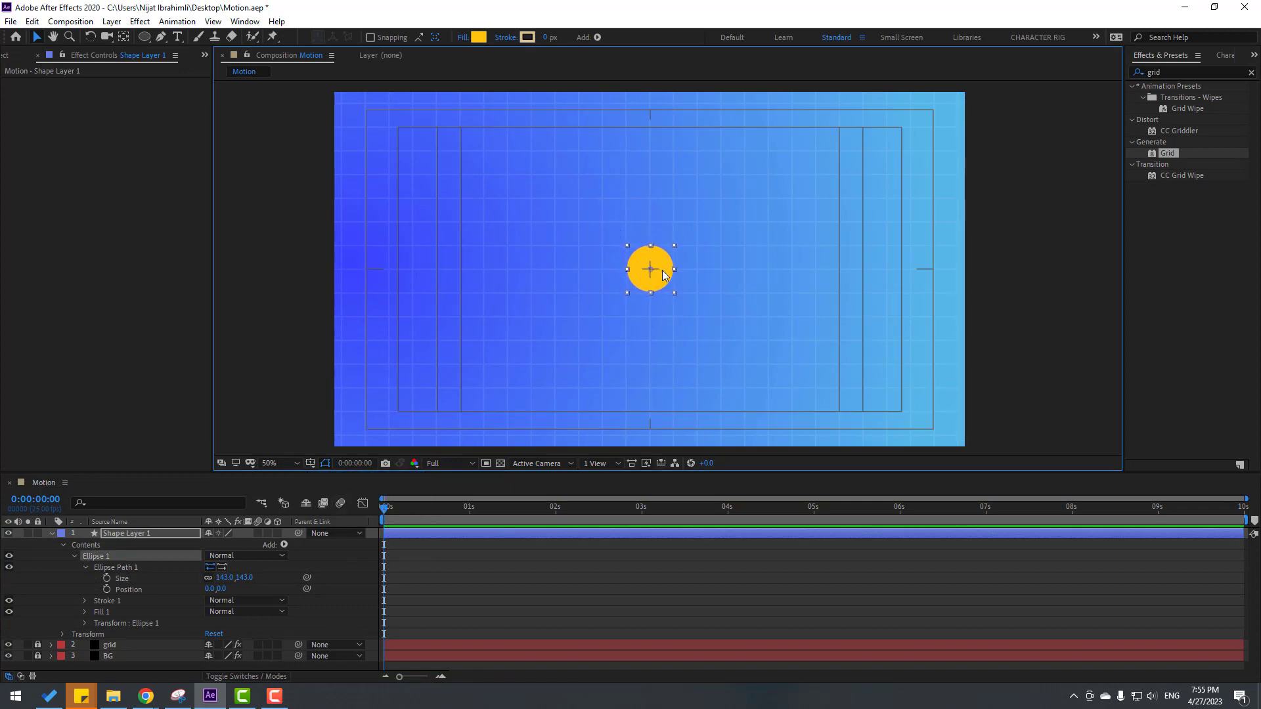
Set the circle's Ellipse Path size to 100 px and collapse the shape layer's properties.
click(221, 578)
text(100)
key(Return)
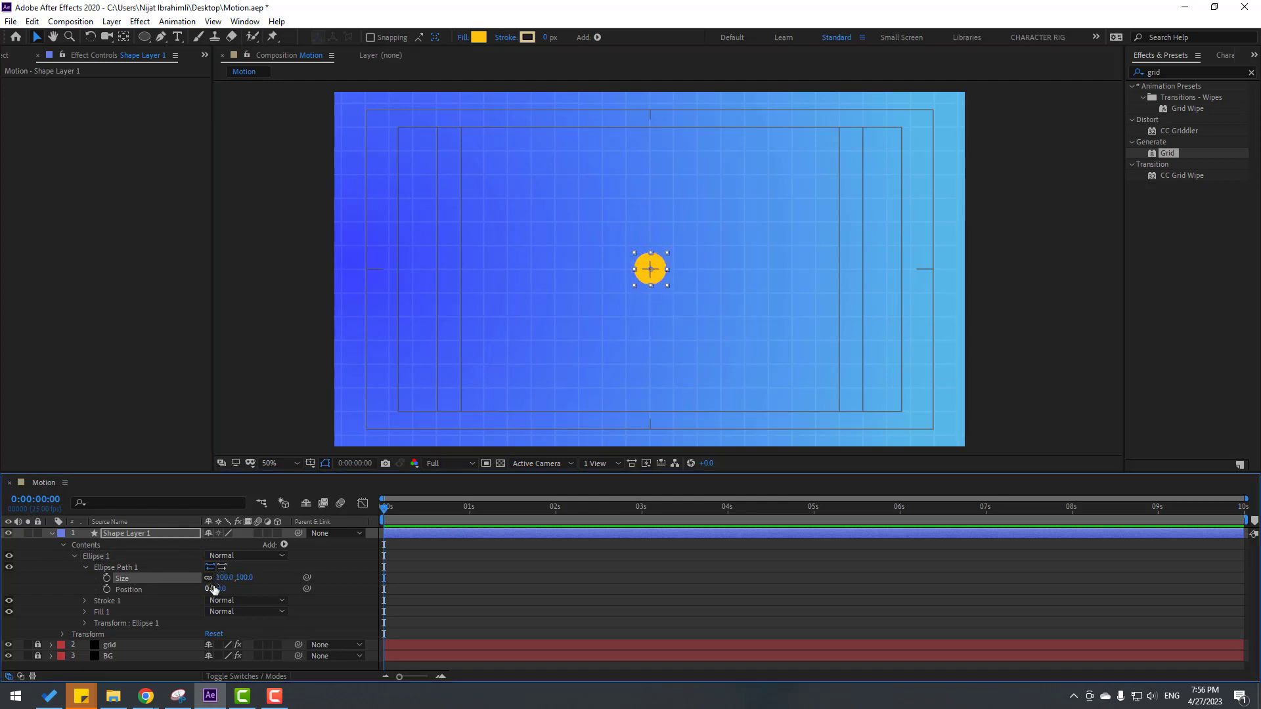
click(52, 533)
Remove the circle's fill by setting its fill type to None.
key(/)
click(458, 41)
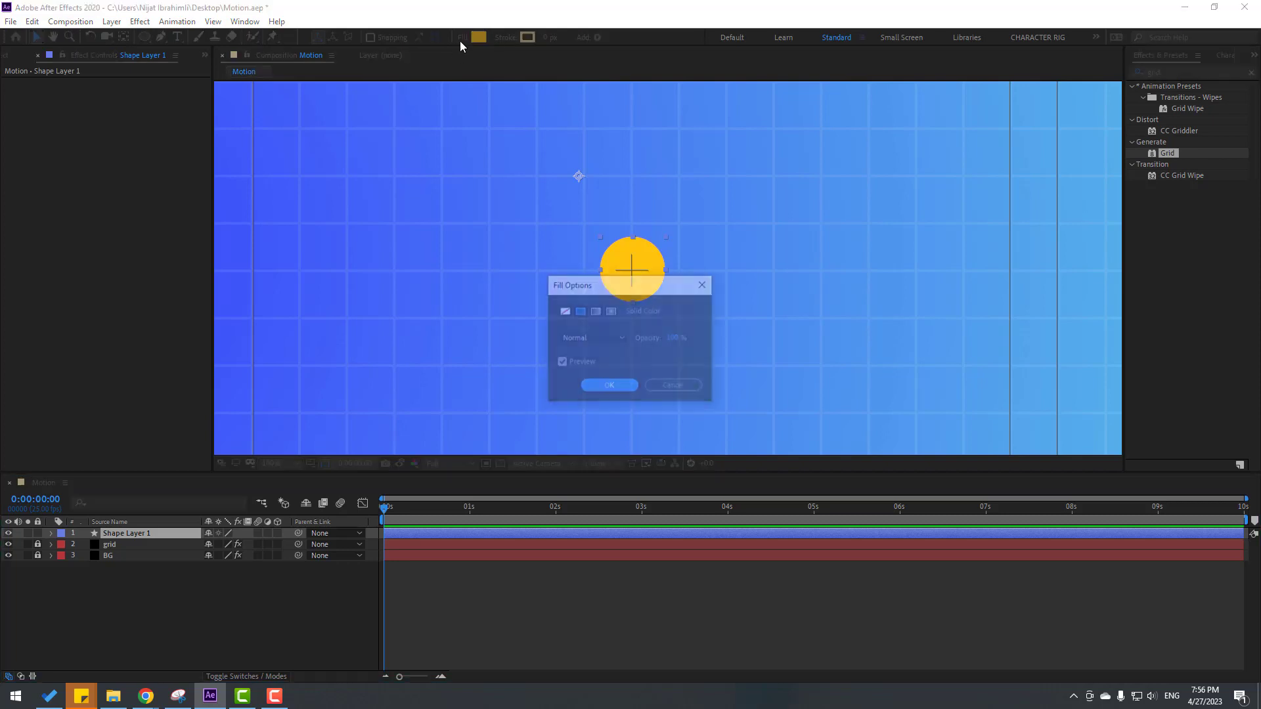
click(564, 312)
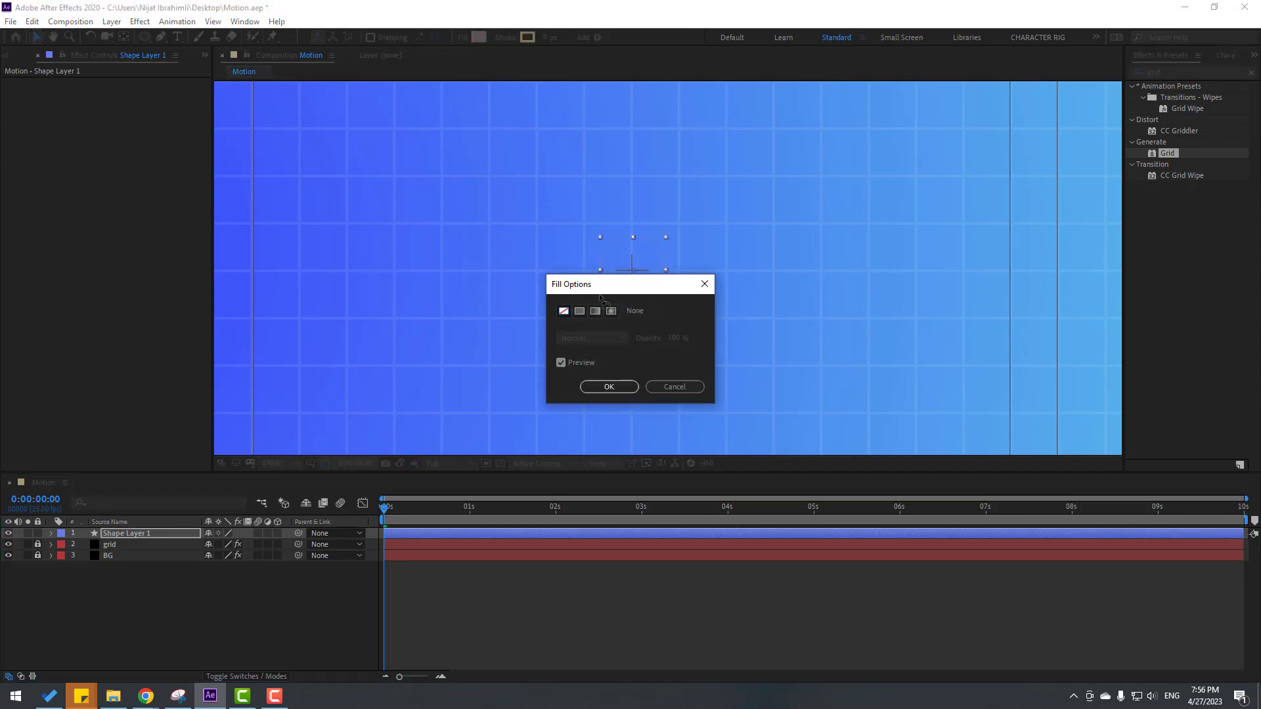
click(623, 387)
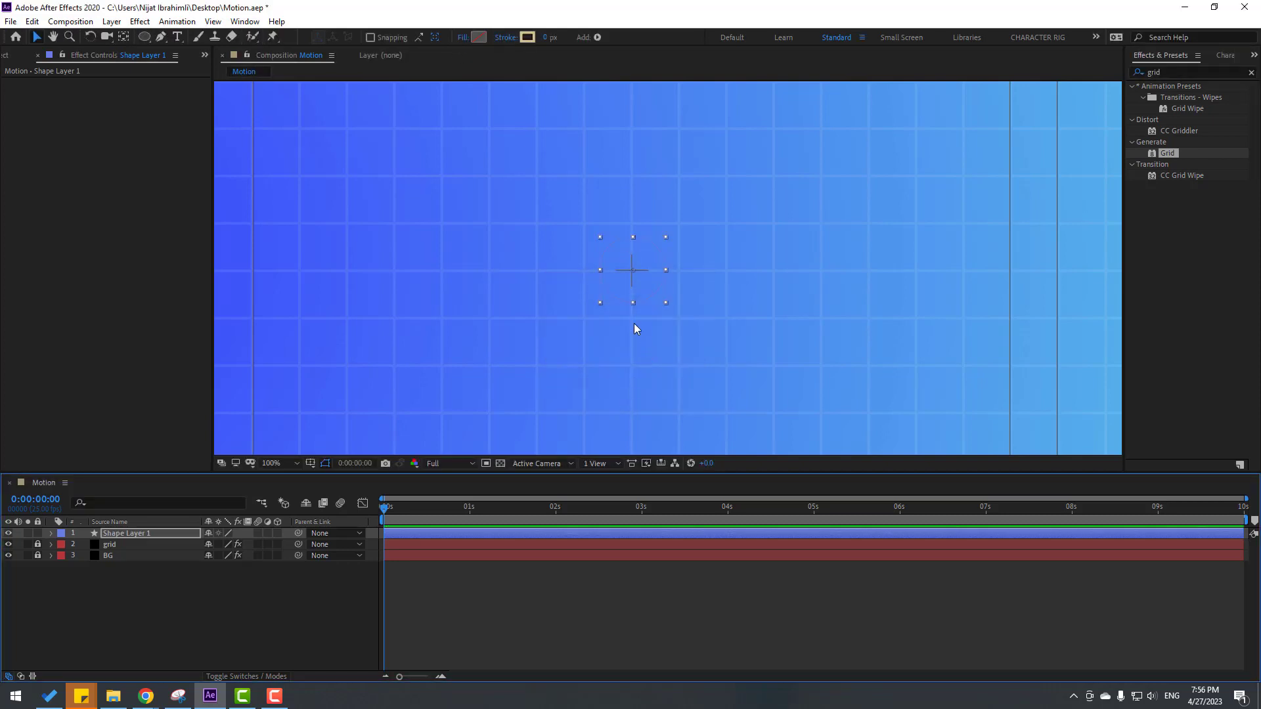
Center the shape layer's anchor point on the circle and return to the Selection tool.
click(123, 534)
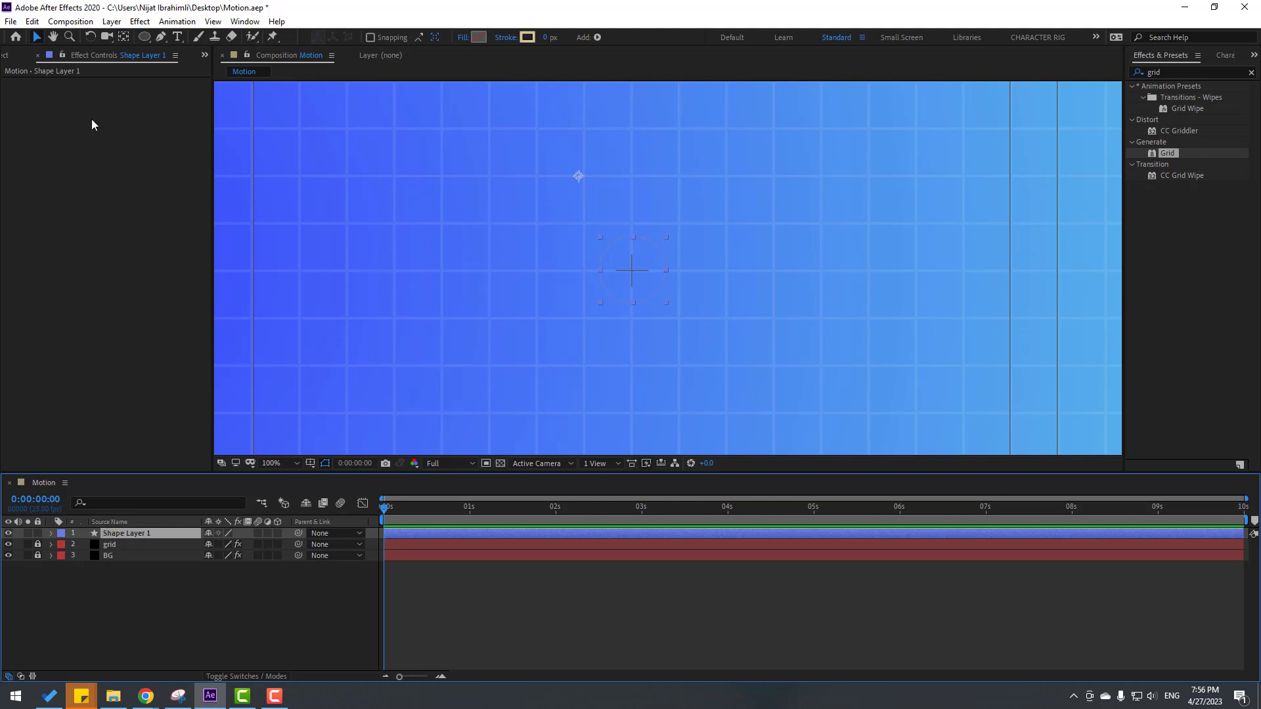
double_click(123, 36)
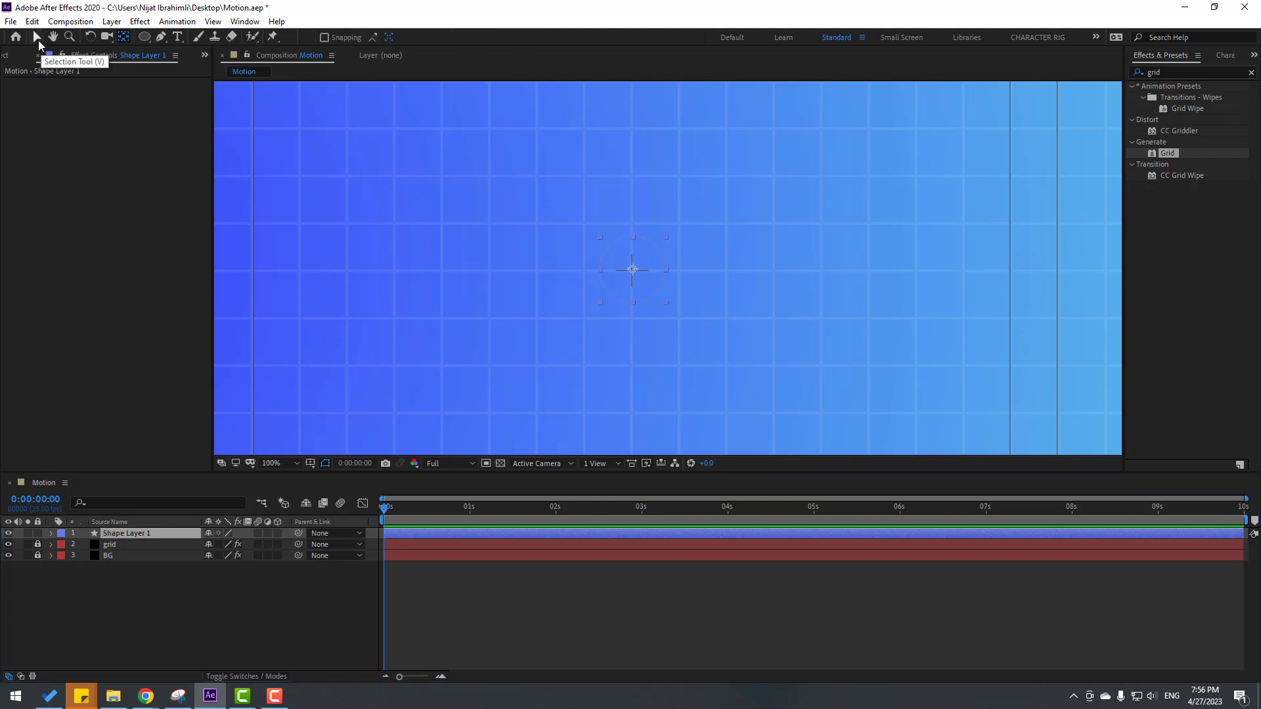
click(37, 40)
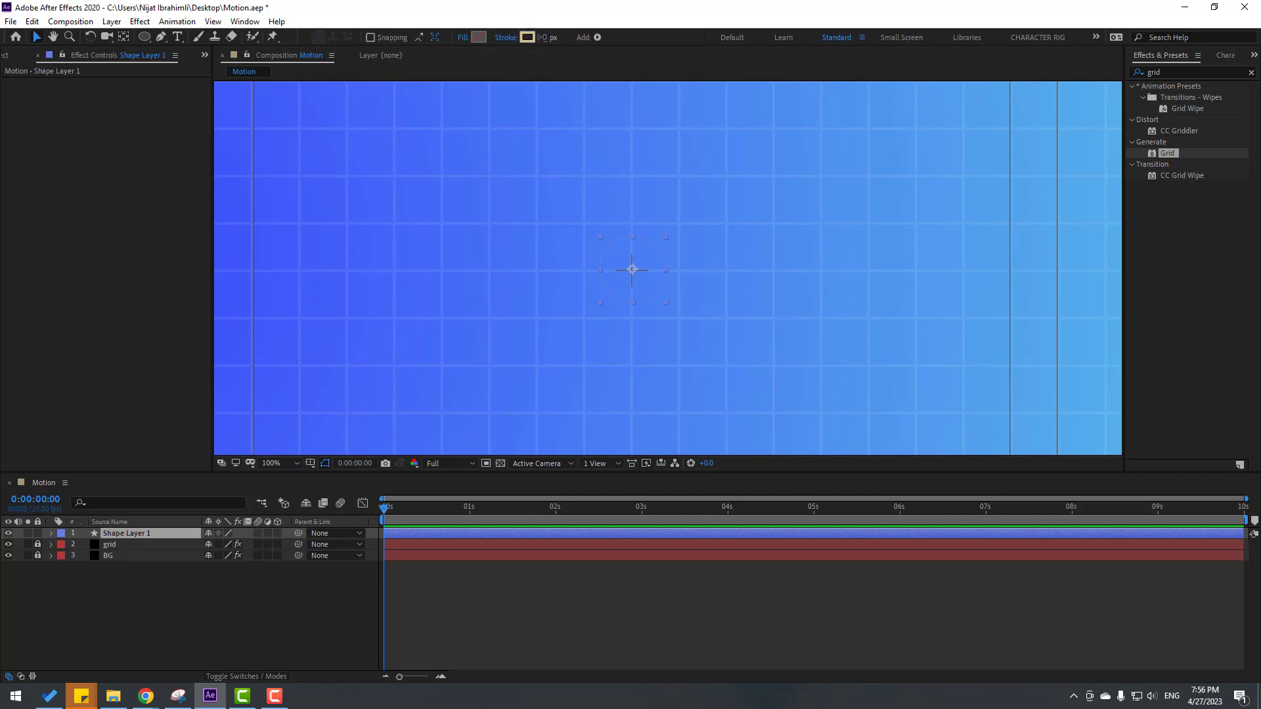
Give the circle a stroke about 17 px wide and color it white (FFFFFF).
drag(542, 37, 555, 37)
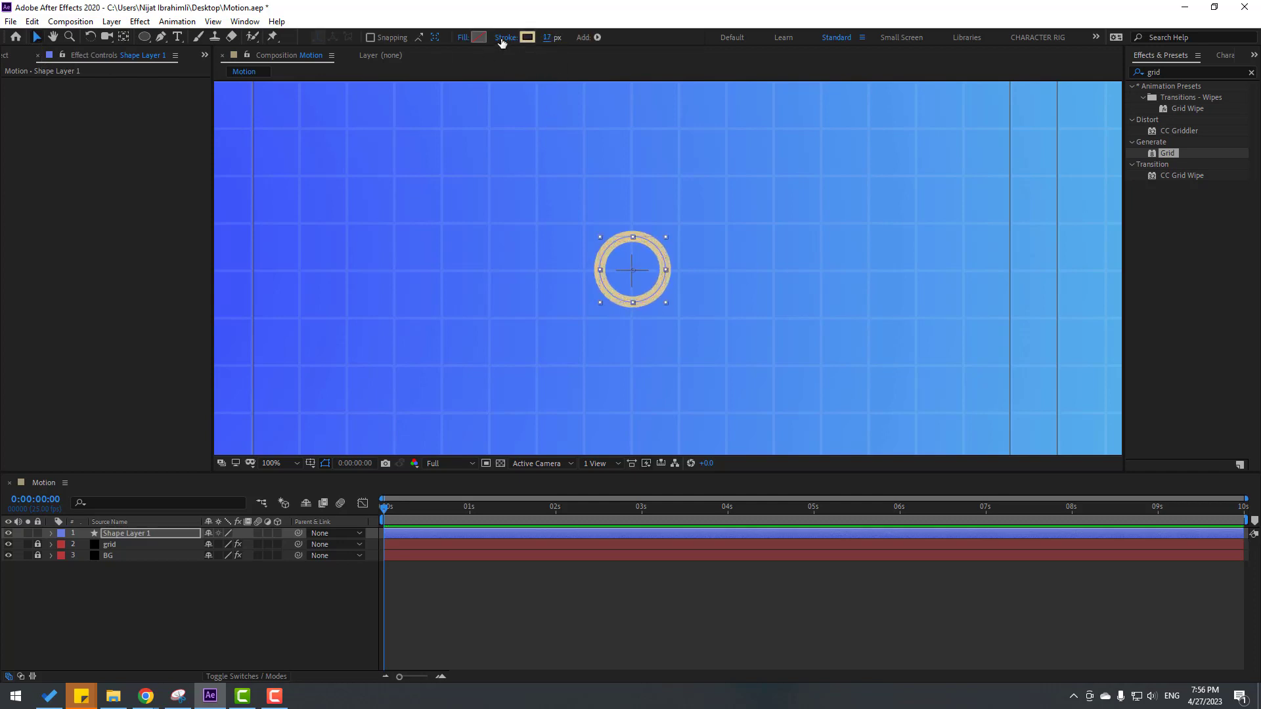
click(527, 37)
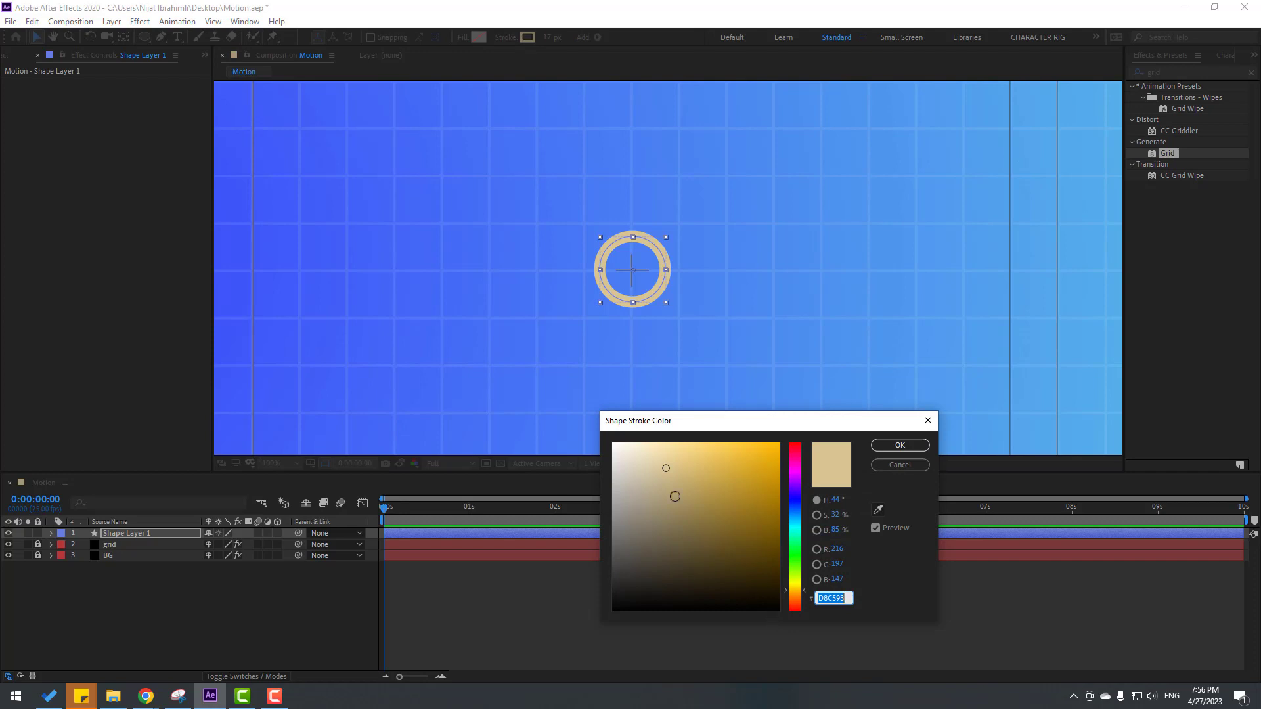
drag(675, 497, 526, 380)
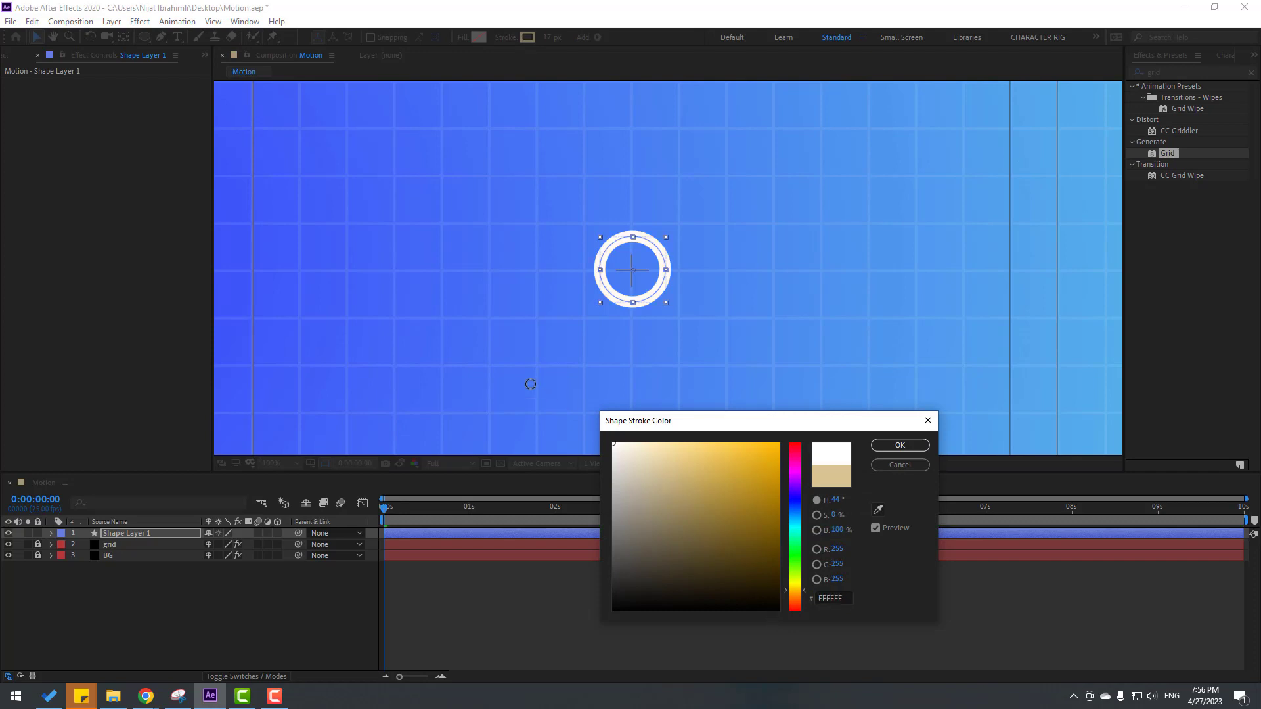
click(898, 446)
Set the circle's stroke width to 20 px.
click(550, 38)
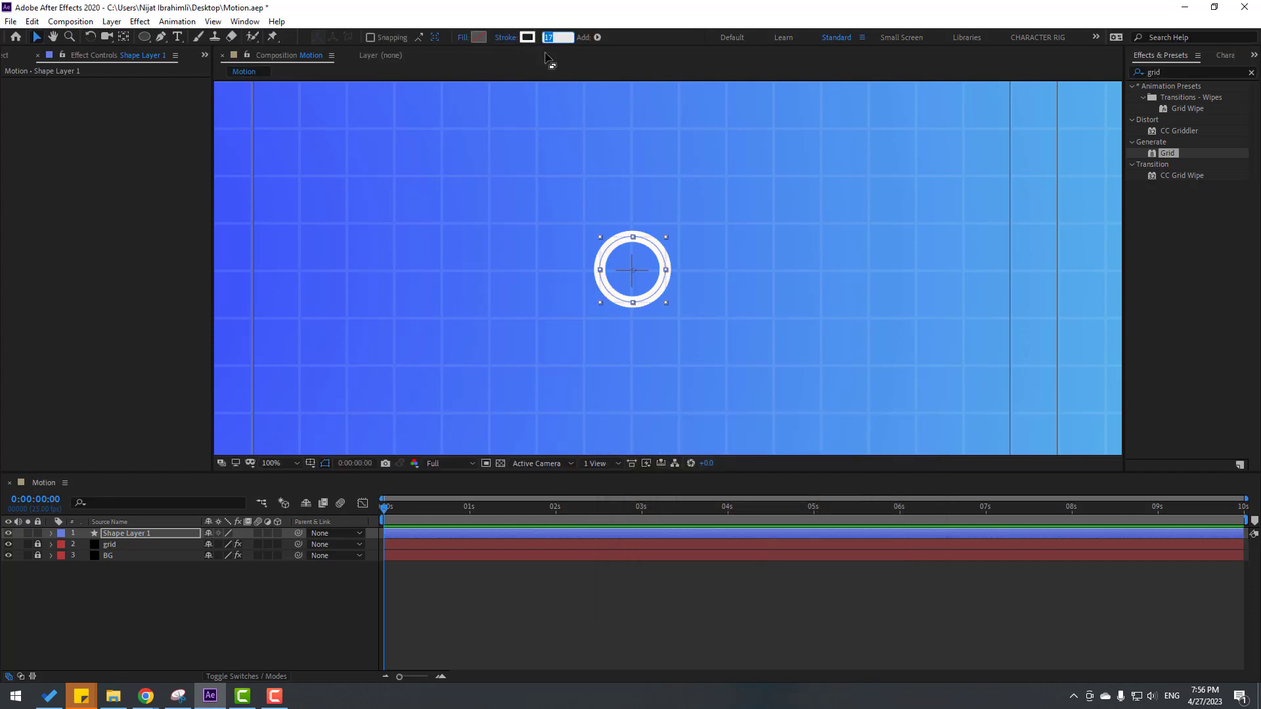
text(20)
key(Return)
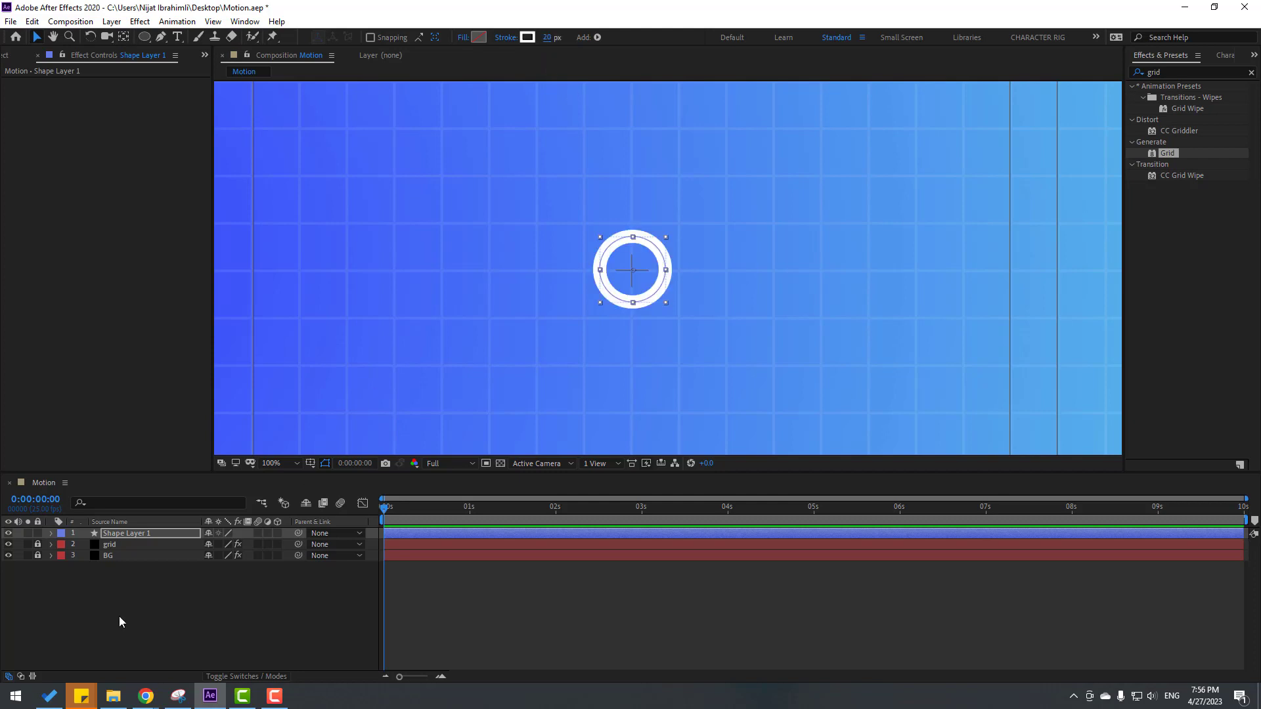
Expand the shape layer's stroke properties and add a Trim Paths operator to the layer.
click(50, 534)
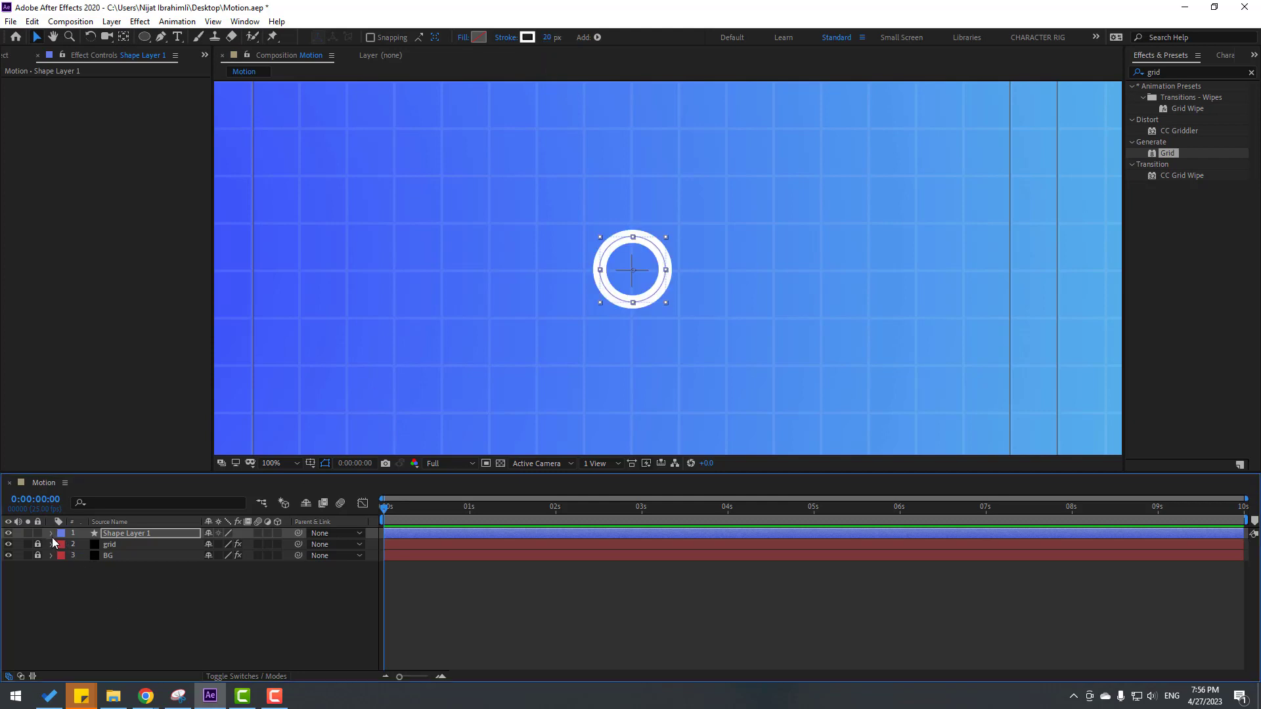
click(51, 535)
click(118, 537)
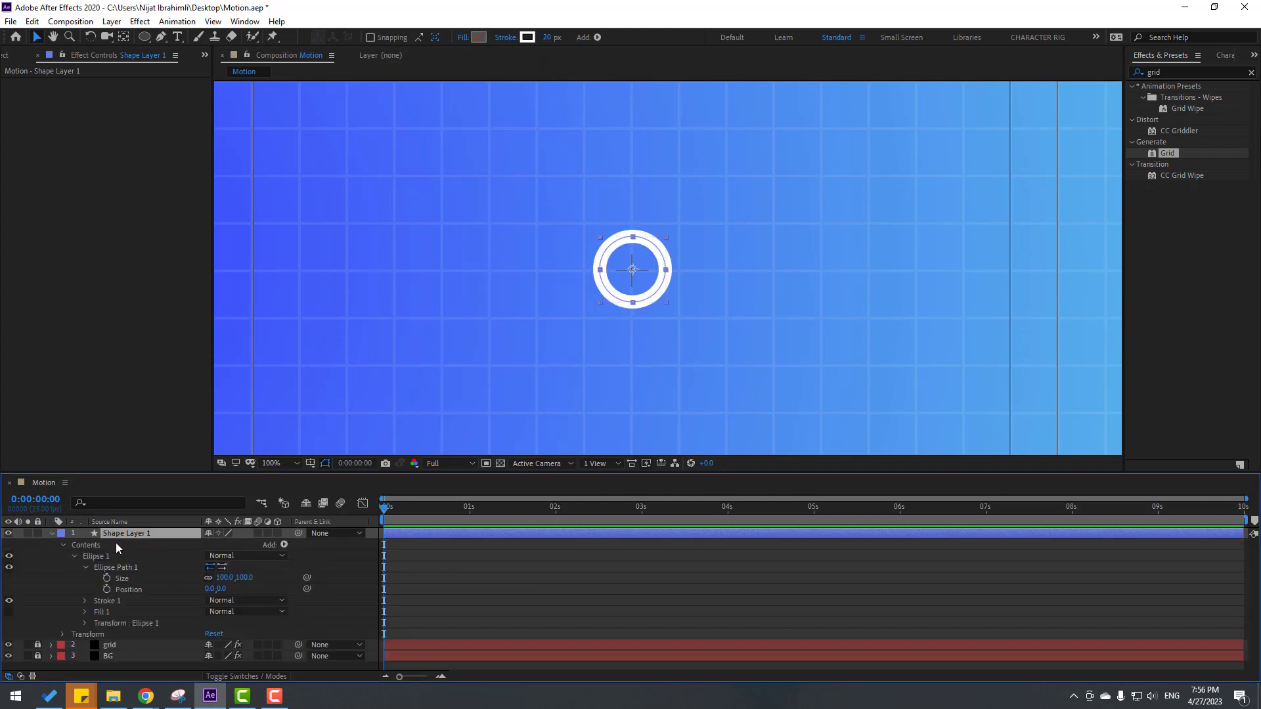
click(86, 567)
click(85, 578)
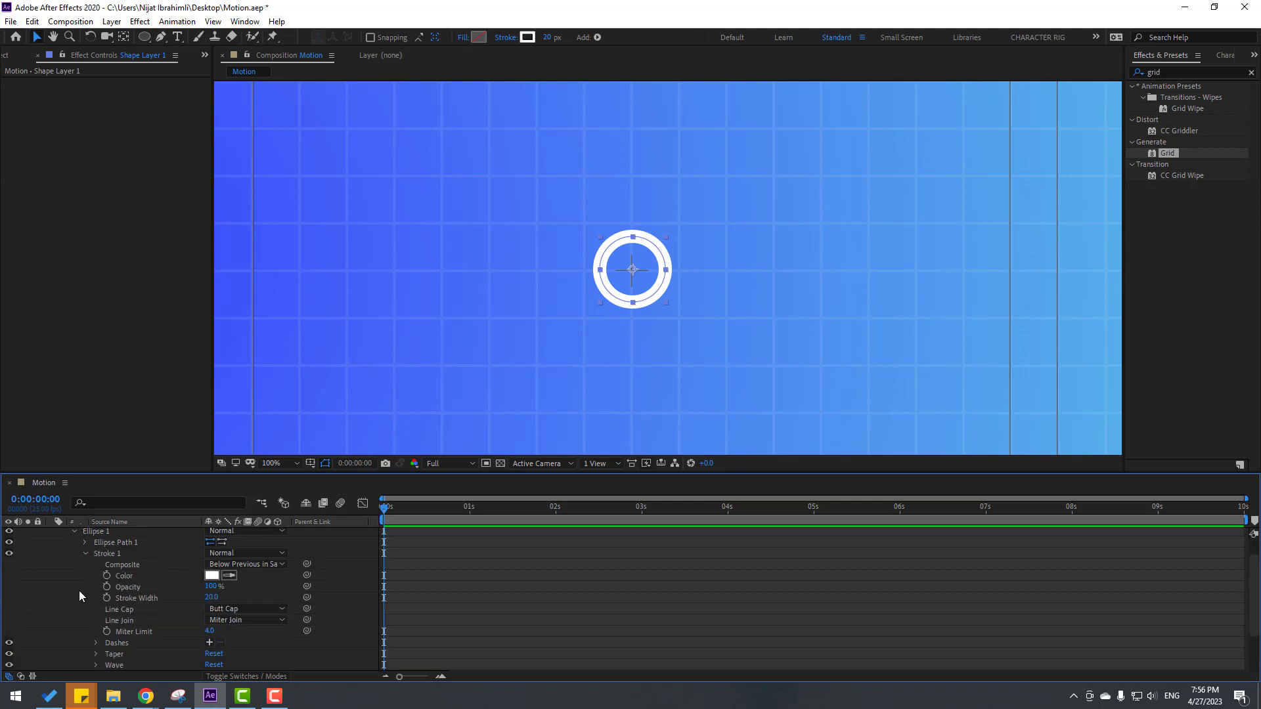
click(598, 37)
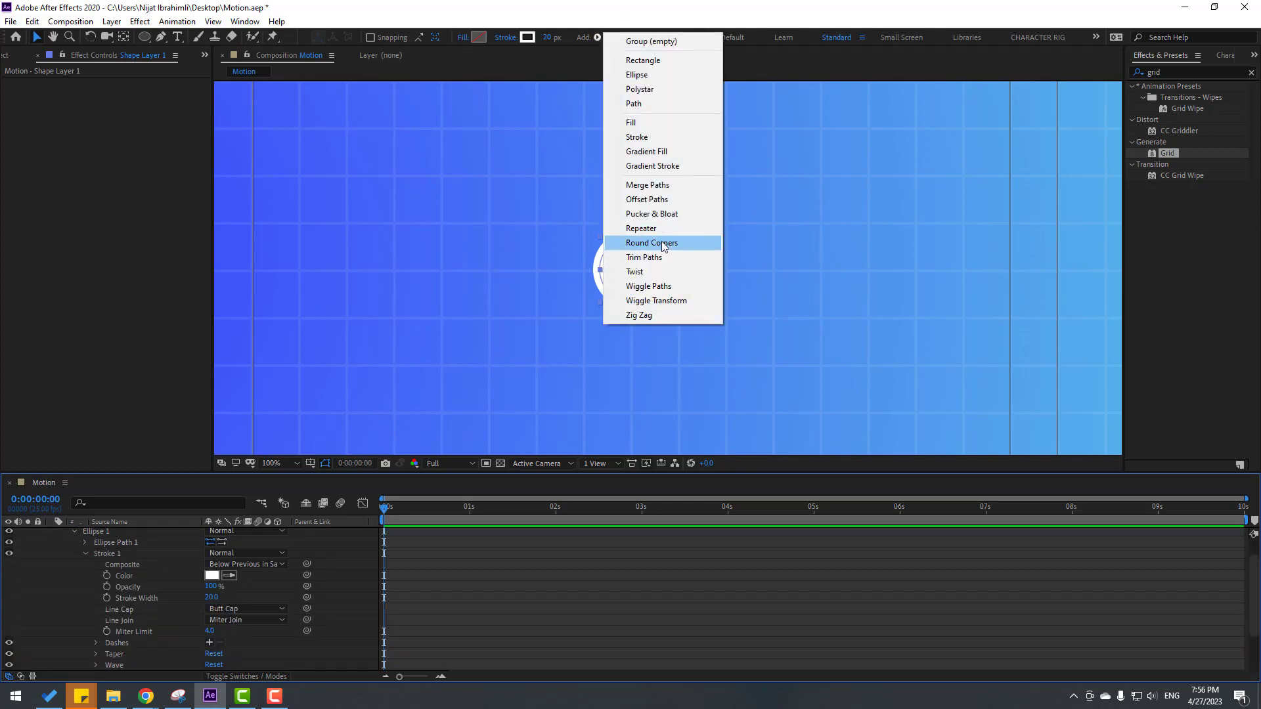
click(653, 258)
Reduce the Trim Paths End value to about 81% to open a gap in the ring.
scroll(81, 649, down, 2)
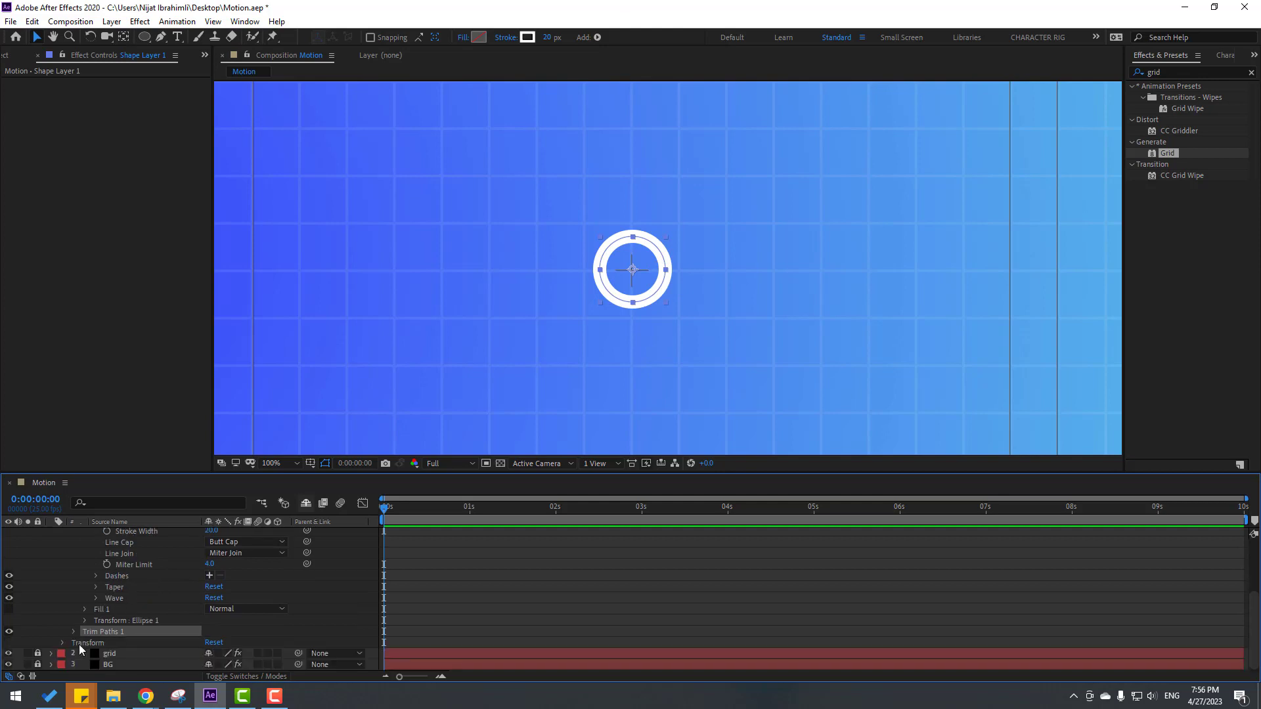
click(74, 632)
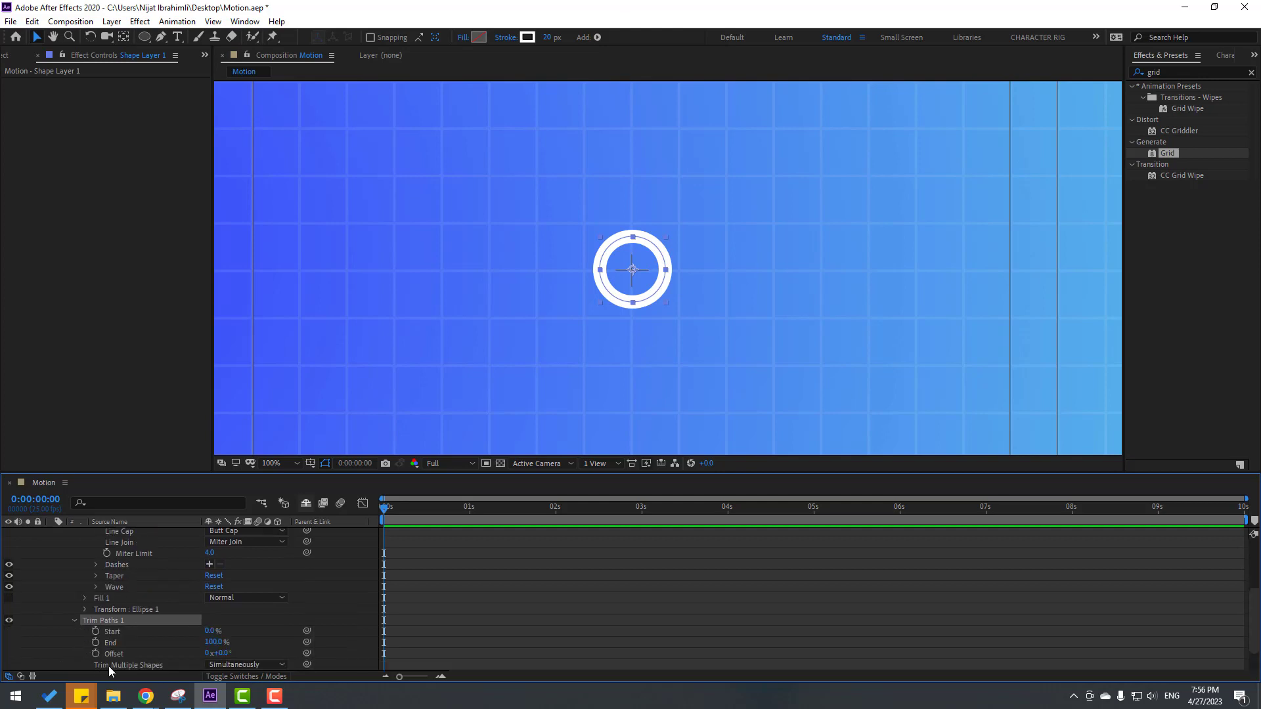
drag(214, 642, 198, 642)
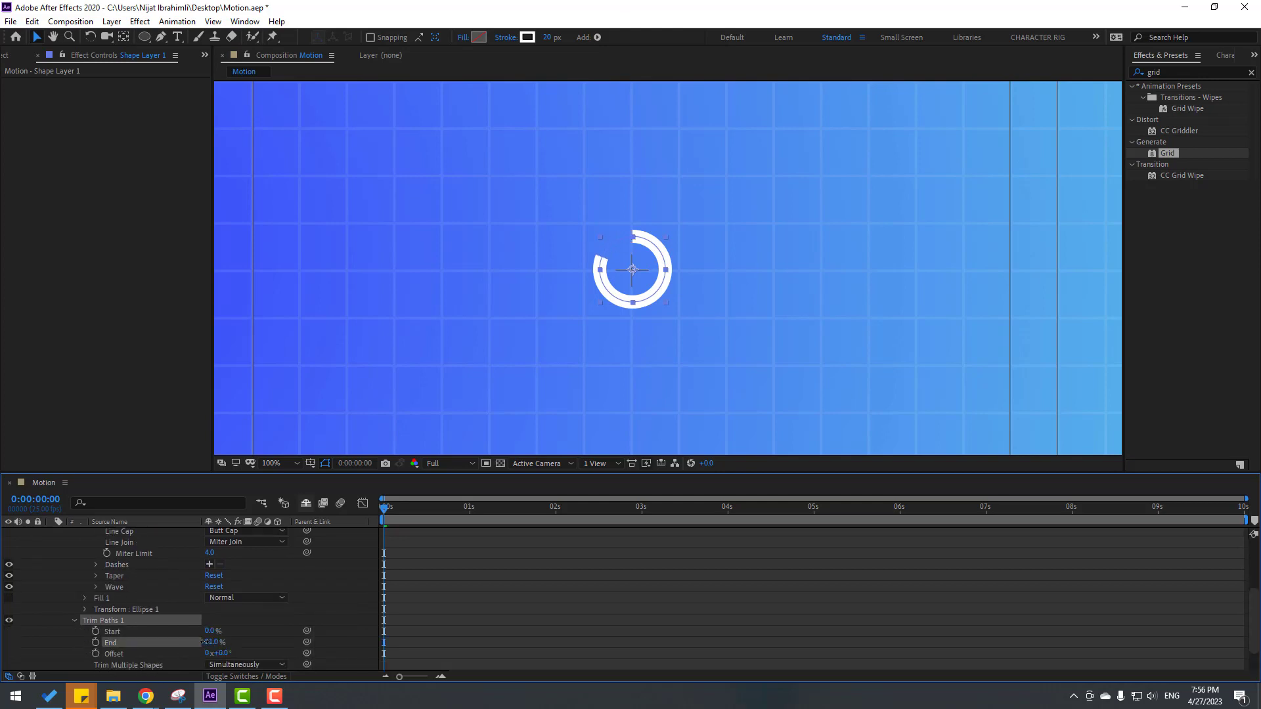
Change the ring stroke's Line Cap to Round Cap and collapse the stroke properties.
key(period)
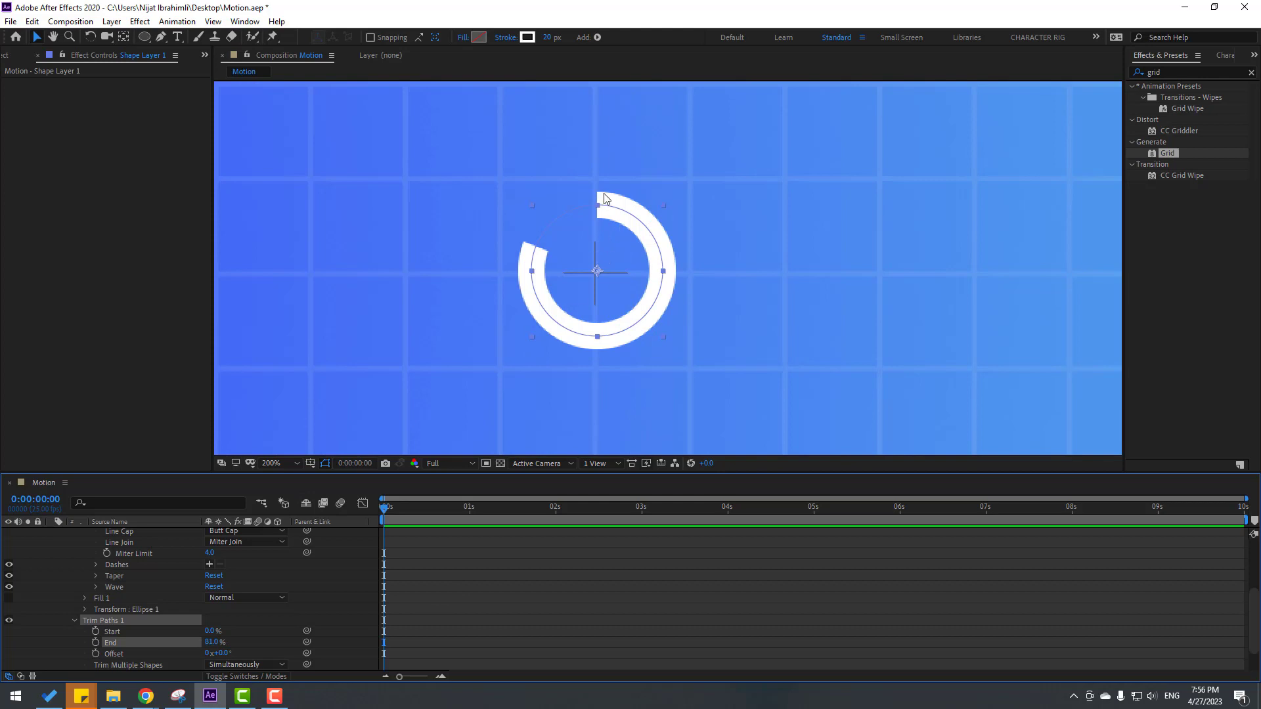
scroll(156, 589, up, 3)
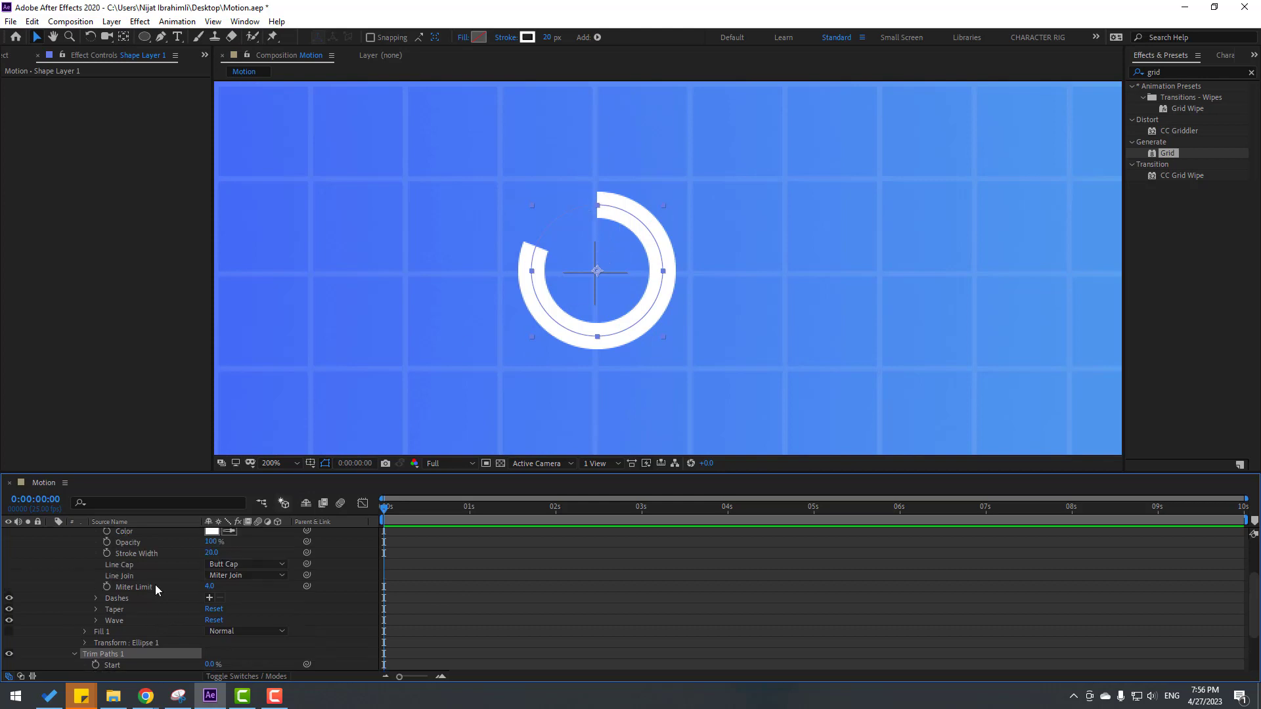
click(230, 565)
click(247, 593)
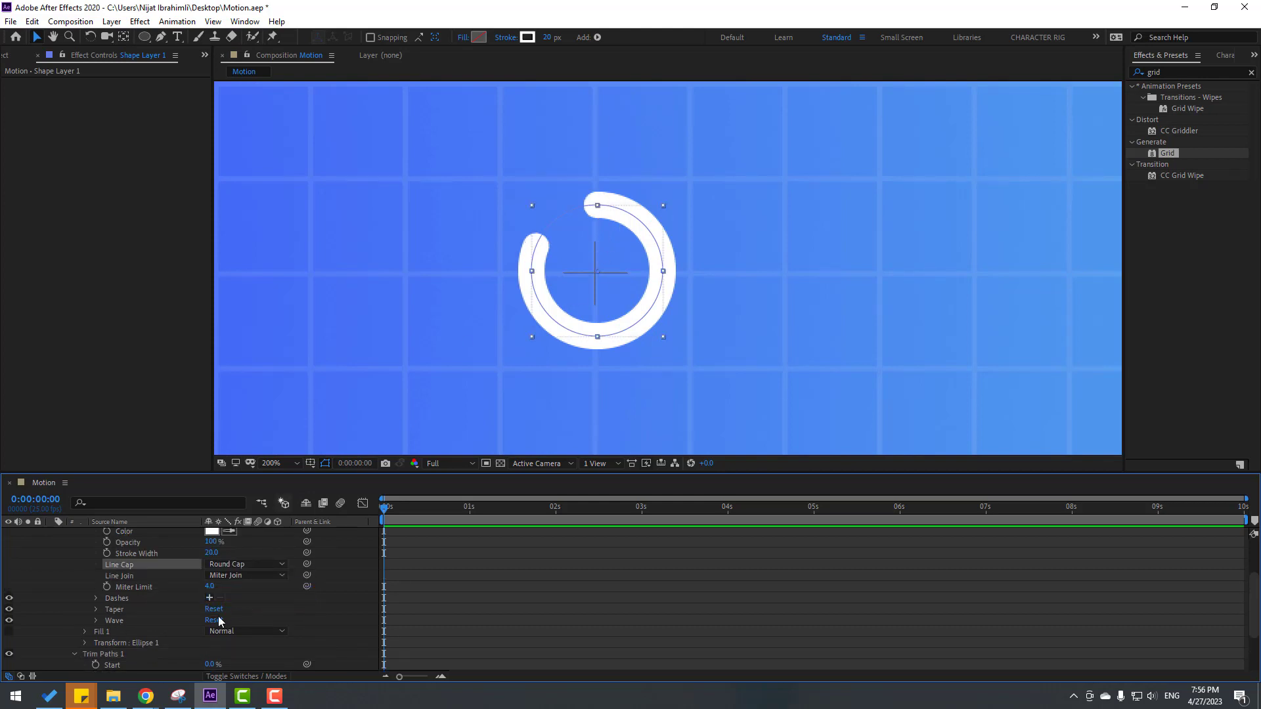
scroll(144, 637, up, 3)
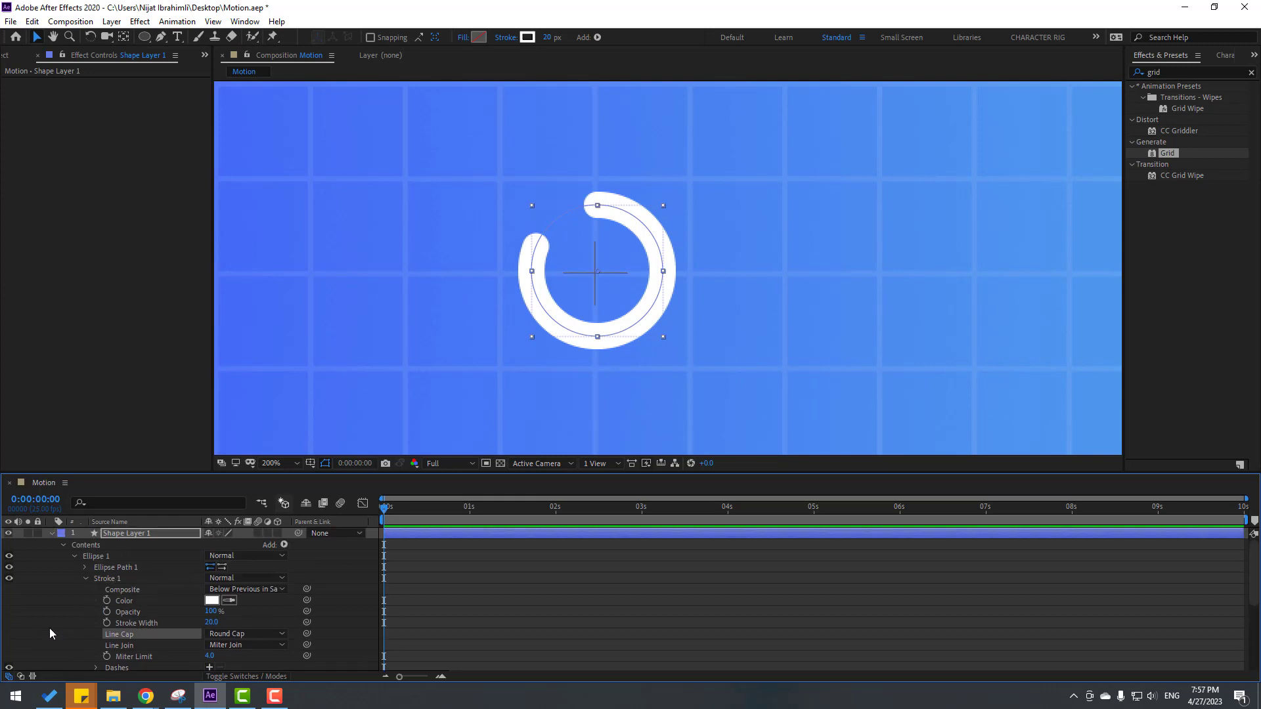
click(84, 579)
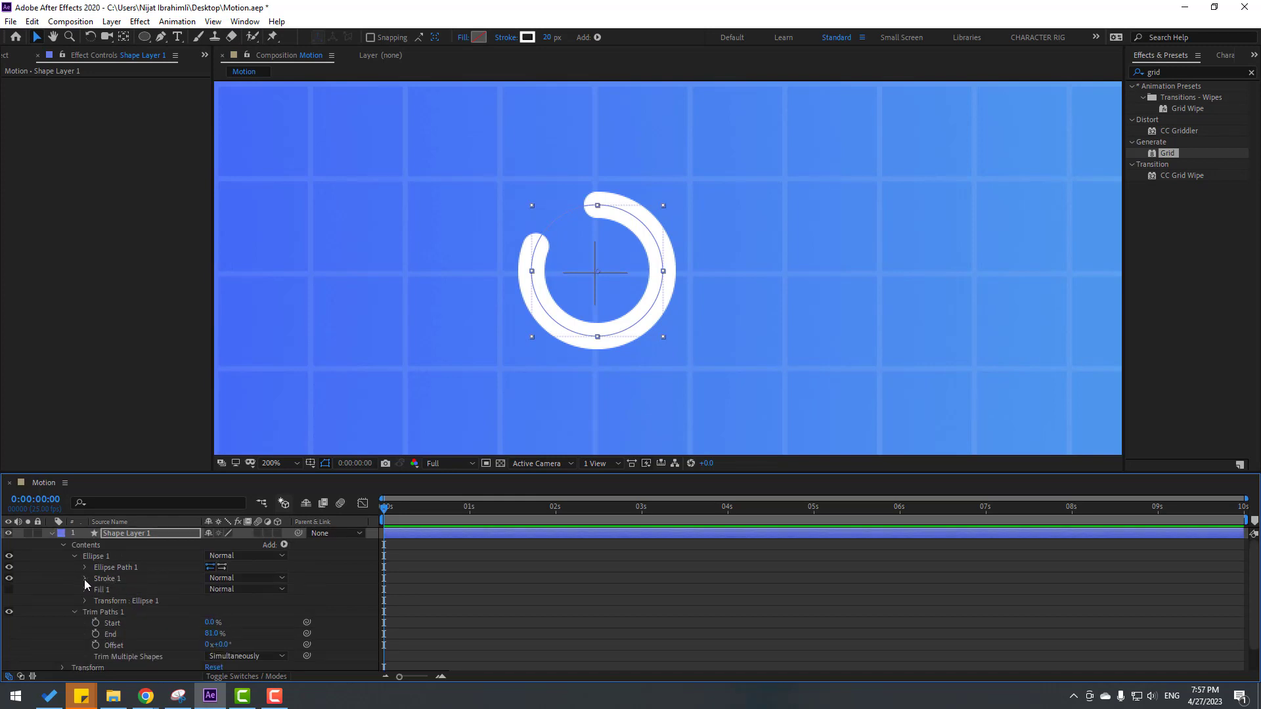
Set the Trim Paths End to 0% and add a keyframe for it at 0 seconds.
click(112, 614)
drag(213, 639, 159, 637)
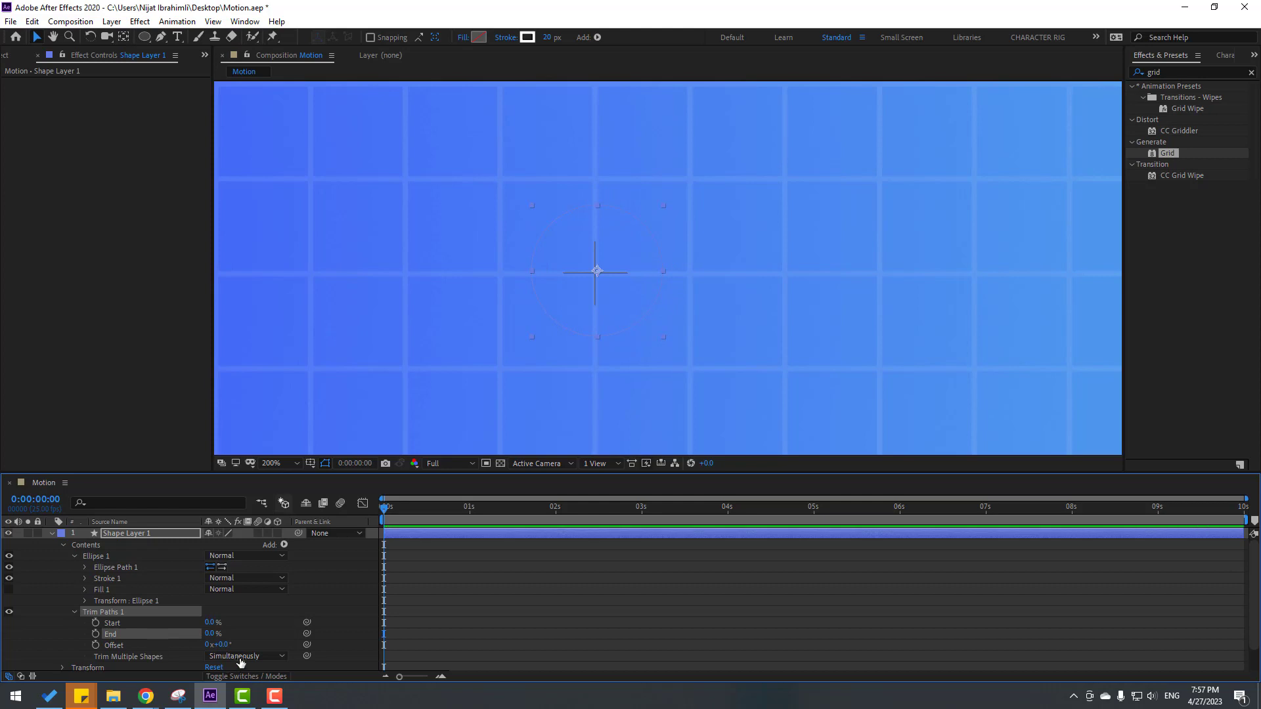
click(95, 634)
Go to frame 10 and raise the Trim Paths End value to 100% to add a second keyframe.
click(355, 468)
click(354, 465)
text(+)
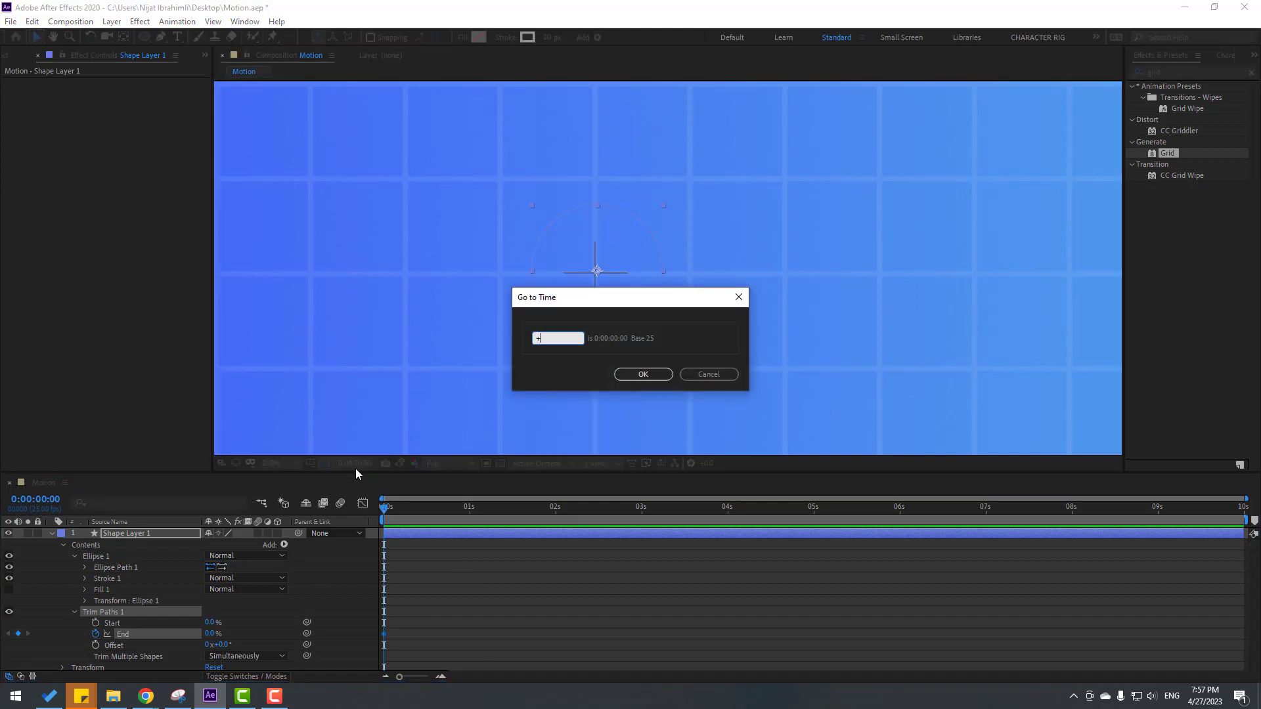
text(10)
click(643, 375)
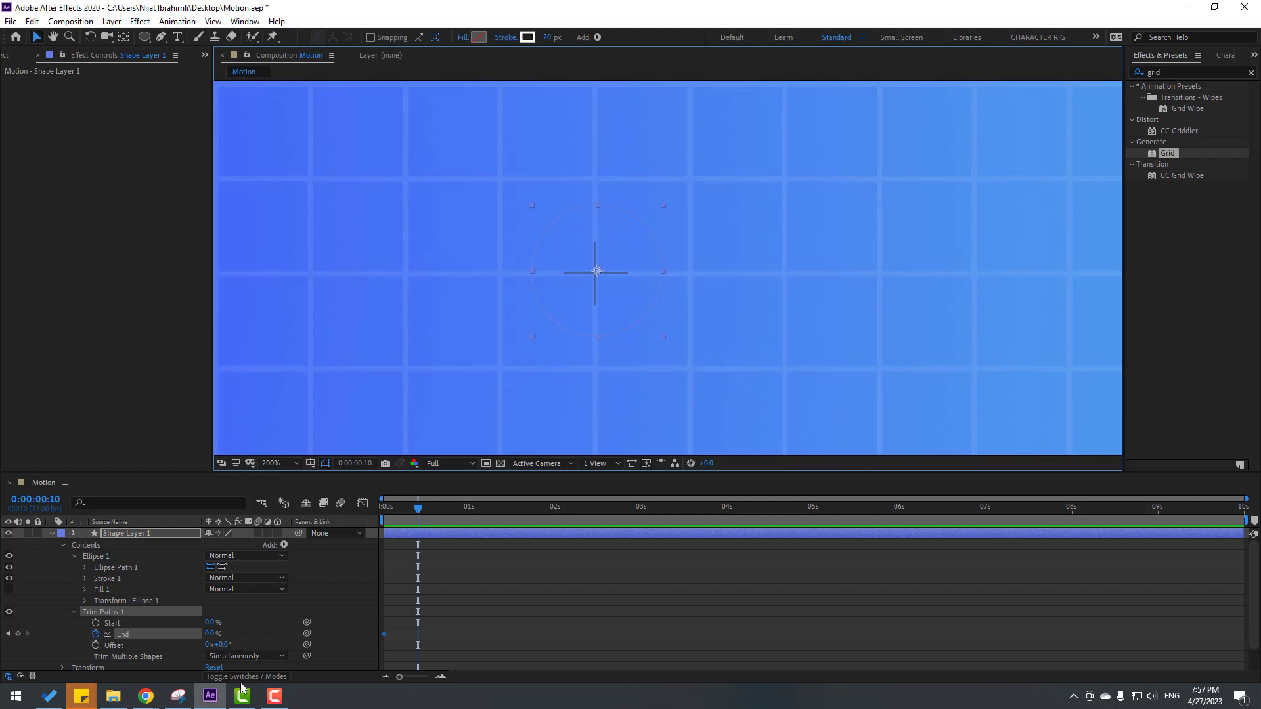
mouse_move(211, 637)
mouse_down()
mouse_move(398, 629)
mouse_move(376, 648)
mouse_up()
Apply Easy Ease to both Trim Paths End keyframes.
click(539, 624)
right_click(418, 635)
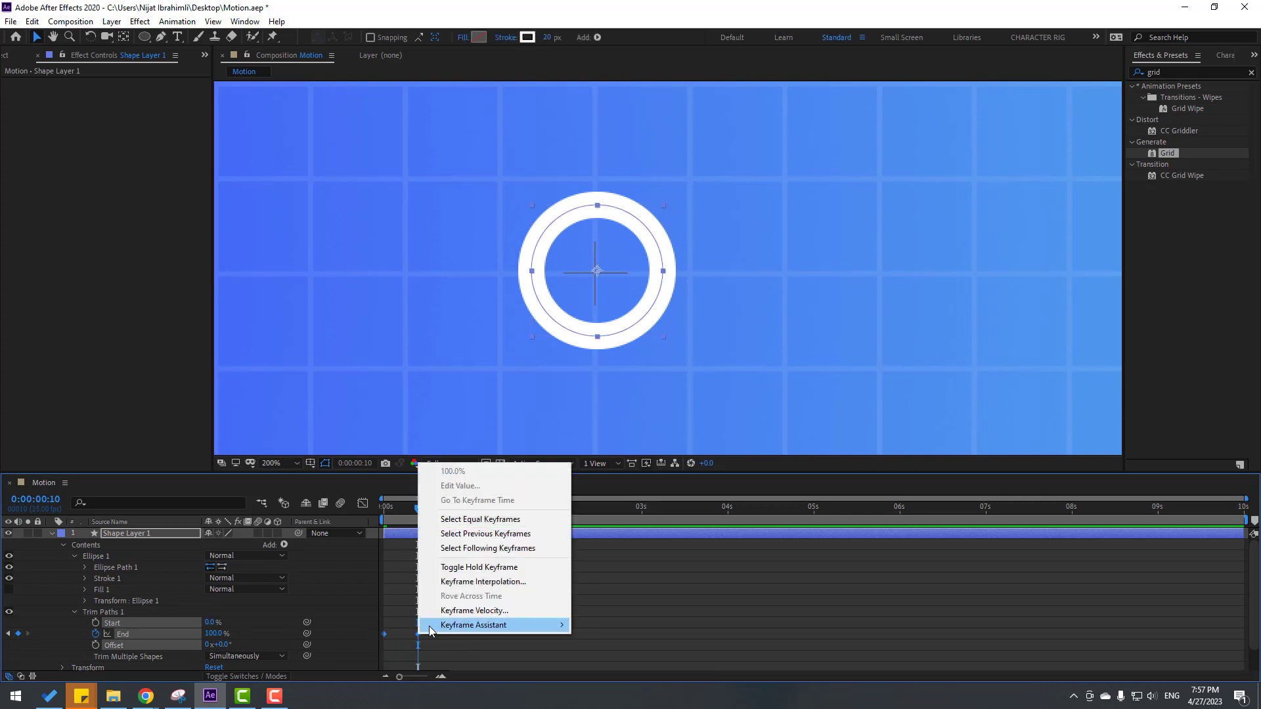
mouse_move(436, 625)
click(606, 538)
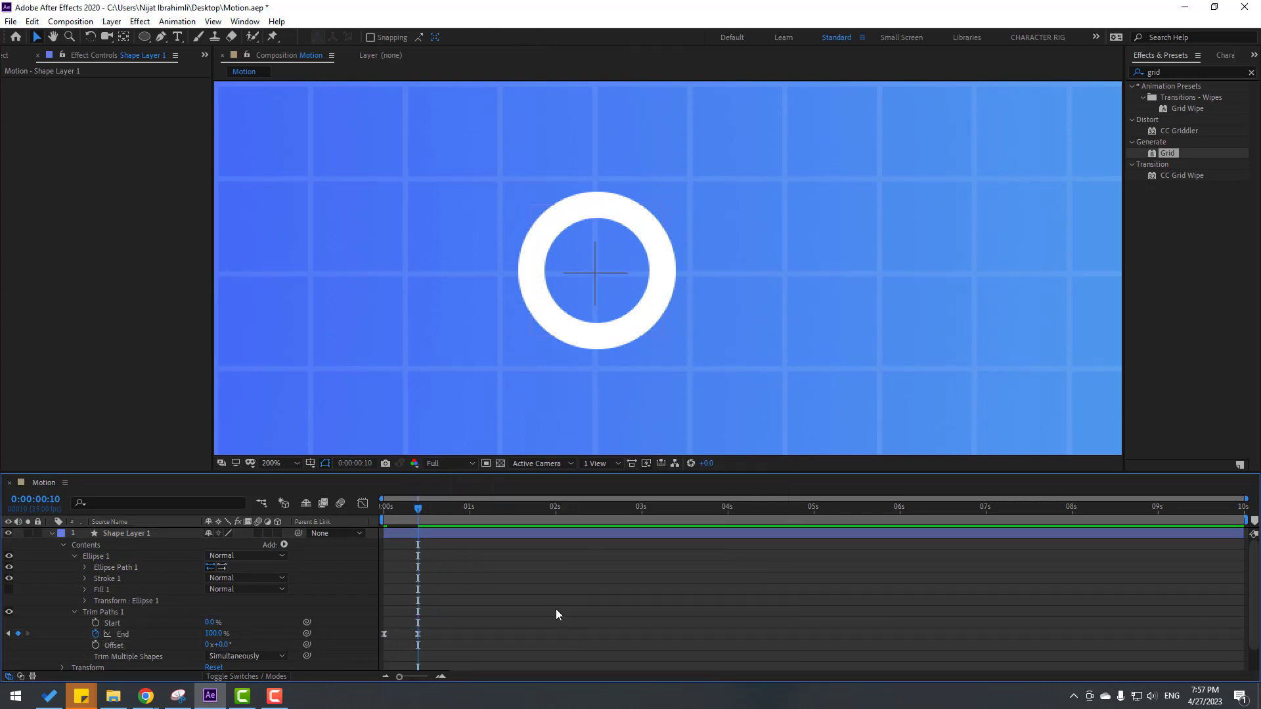
Keyframe Trim Paths Start at 0% shortly before 3 seconds and raise it to 100% at 3:15.
click(476, 513)
drag(498, 515, 693, 517)
click(96, 623)
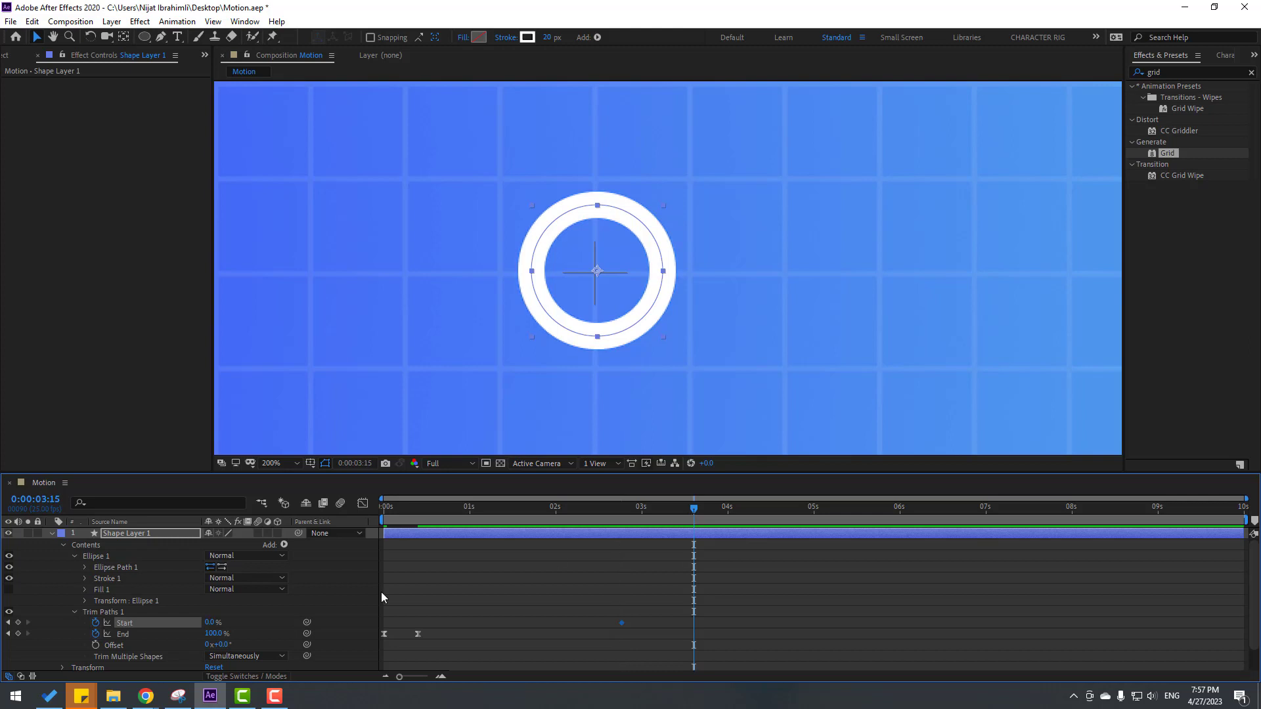
drag(208, 626, 289, 624)
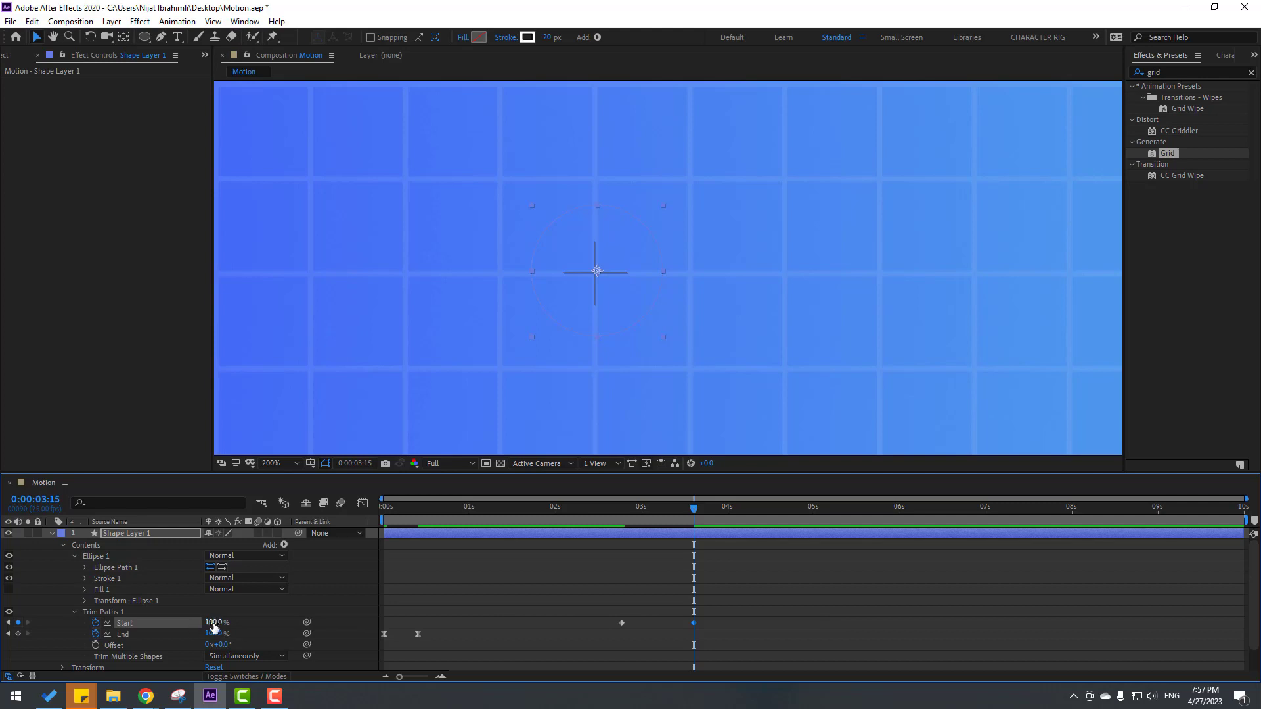
Set the Trim Paths Start value at 3:15 to 99% and preview the ring animation.
drag(214, 627, 211, 628)
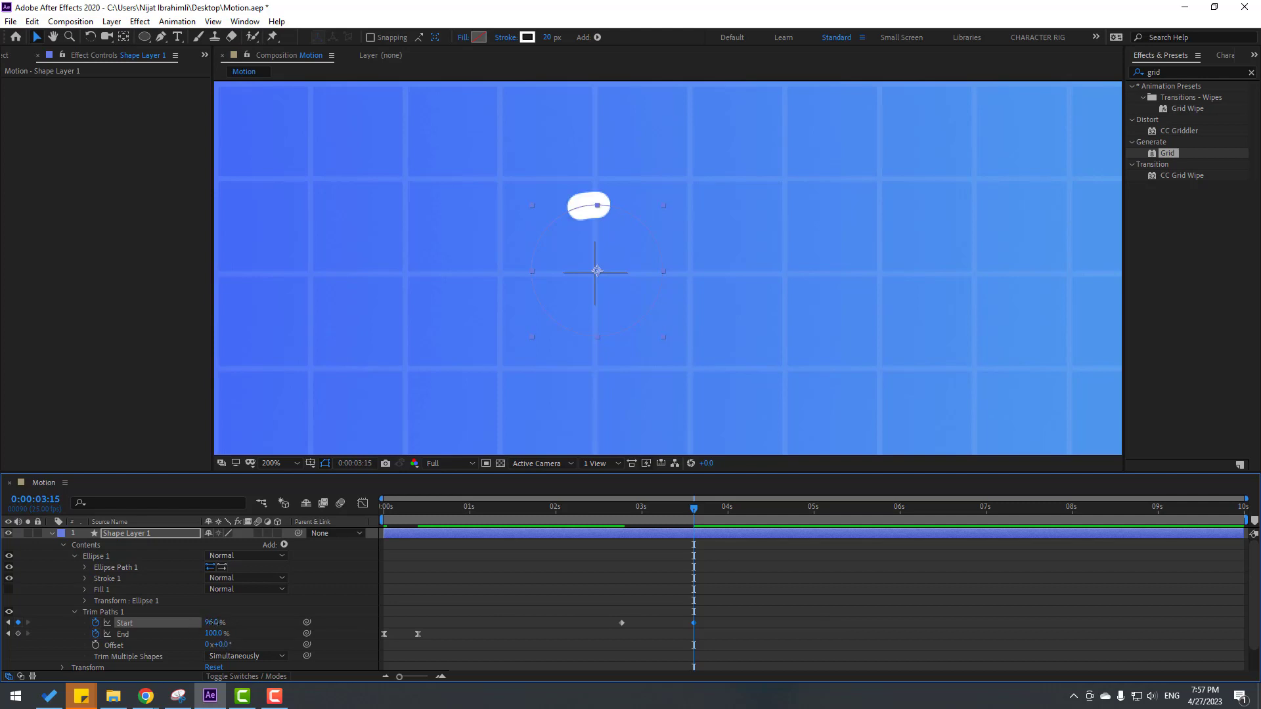
click(212, 624)
text(99)
key(Return)
click(781, 635)
scroll(585, 381, down, 4)
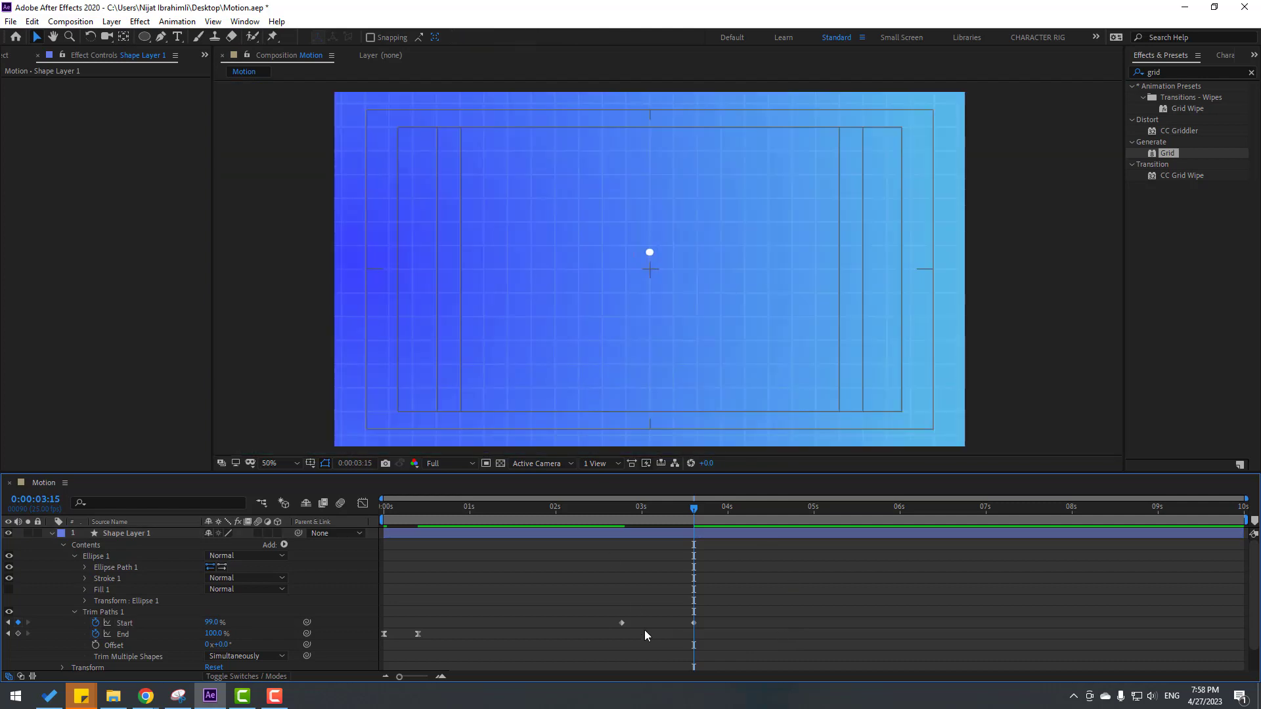
key(space)
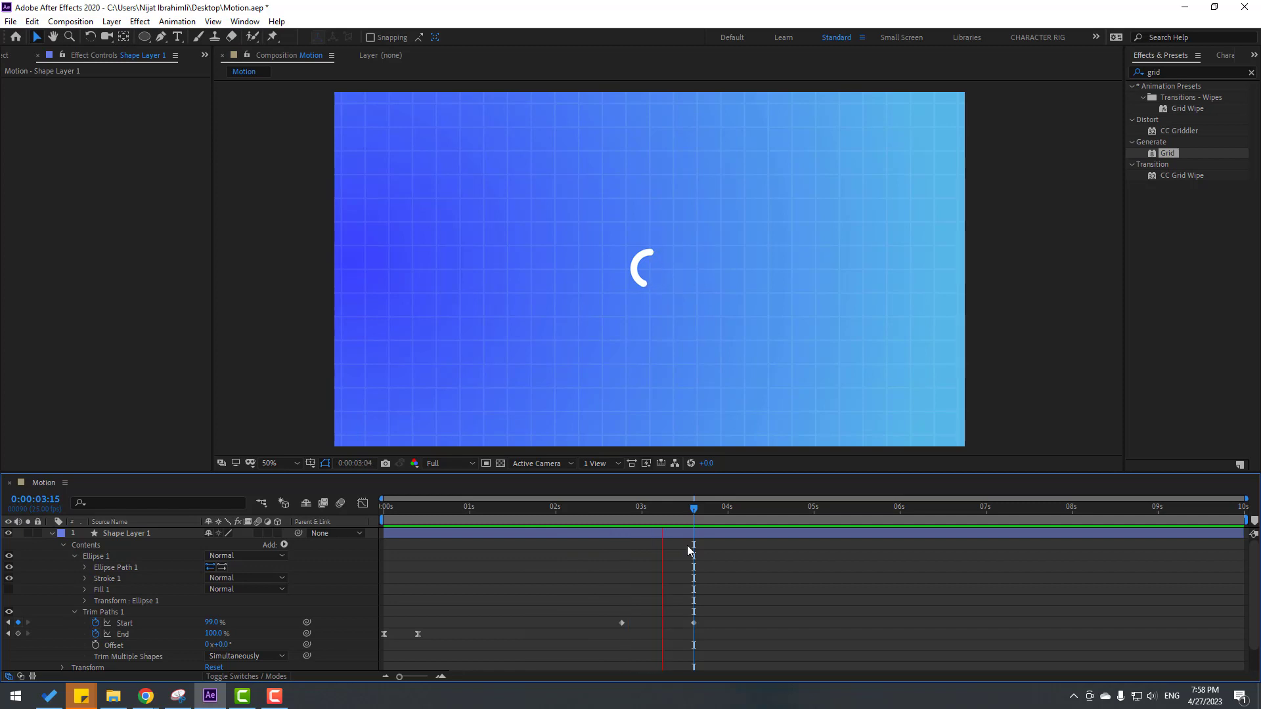
key(space)
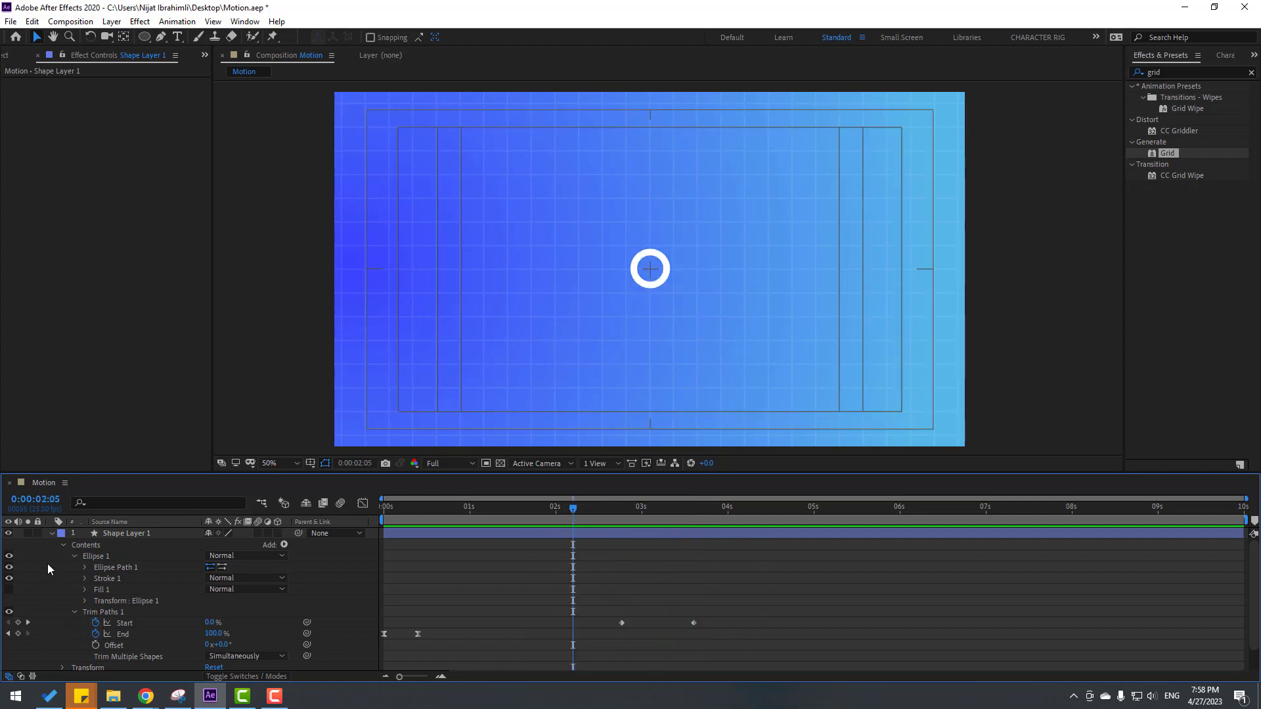
Add a Position keyframe to the ring layer at 0 seconds with the ring below the frame, at Y 1145.
click(51, 534)
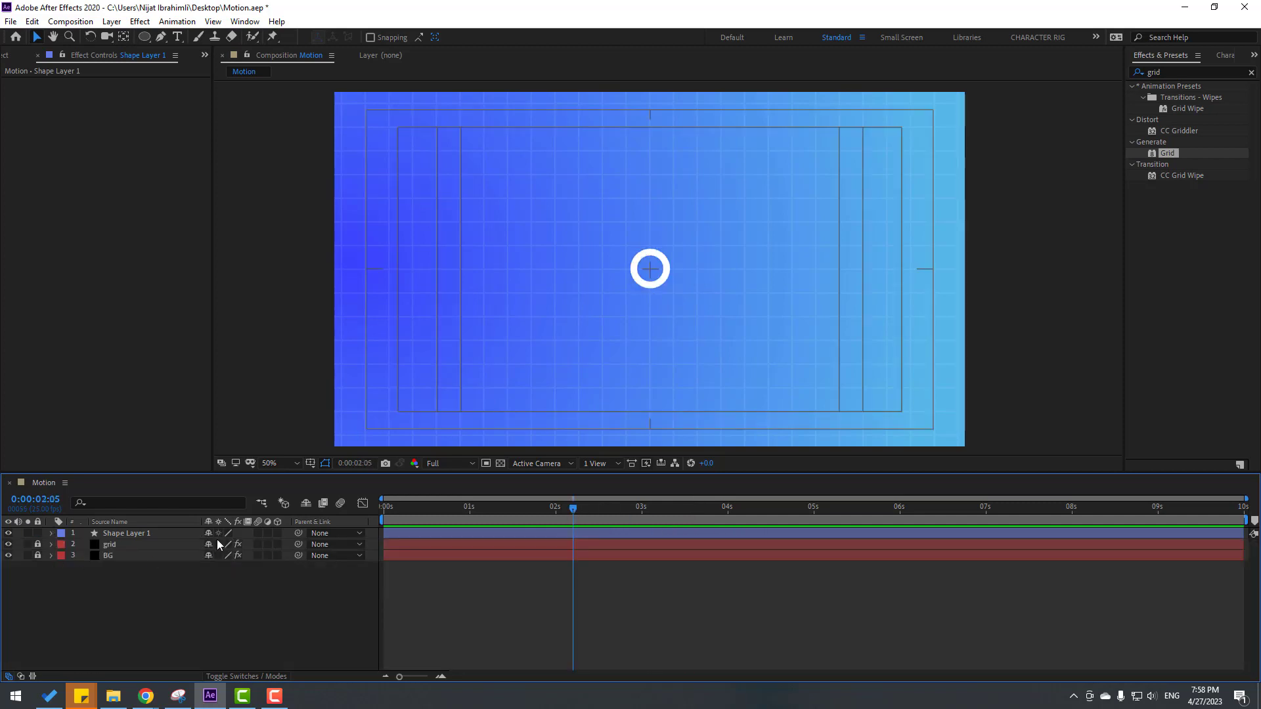
click(150, 533)
drag(553, 511, 290, 521)
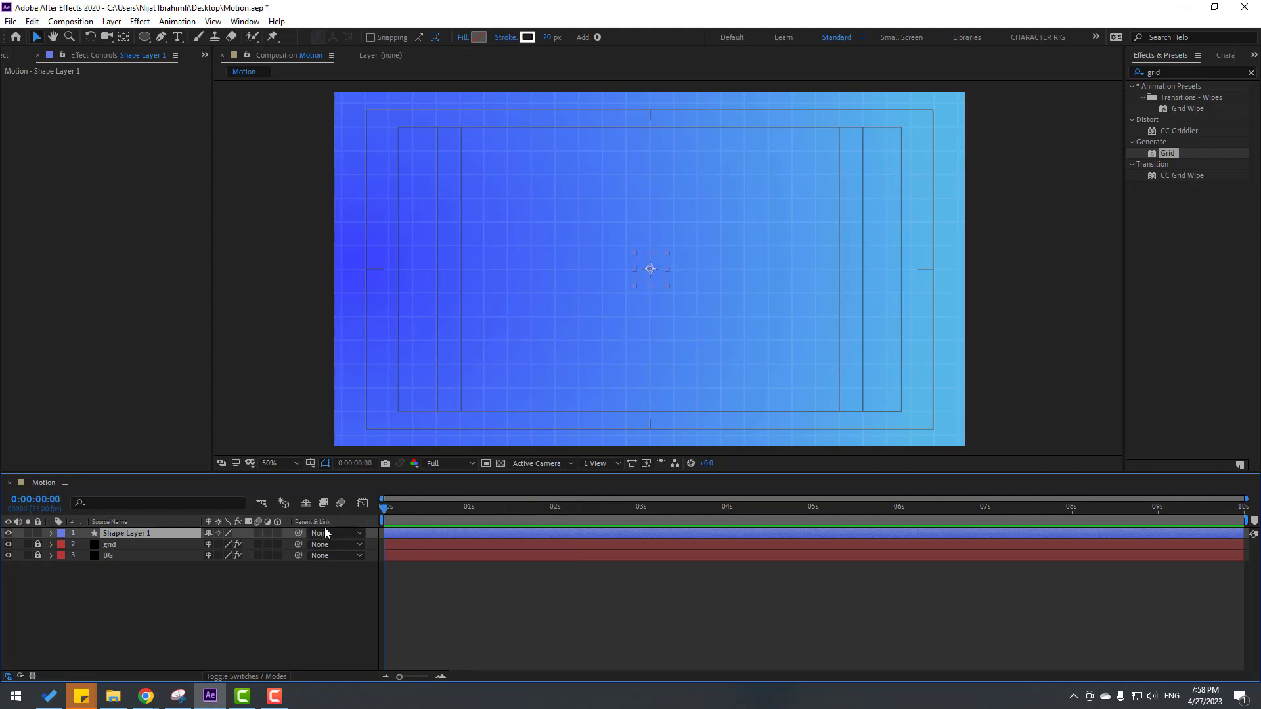
key(p)
click(85, 545)
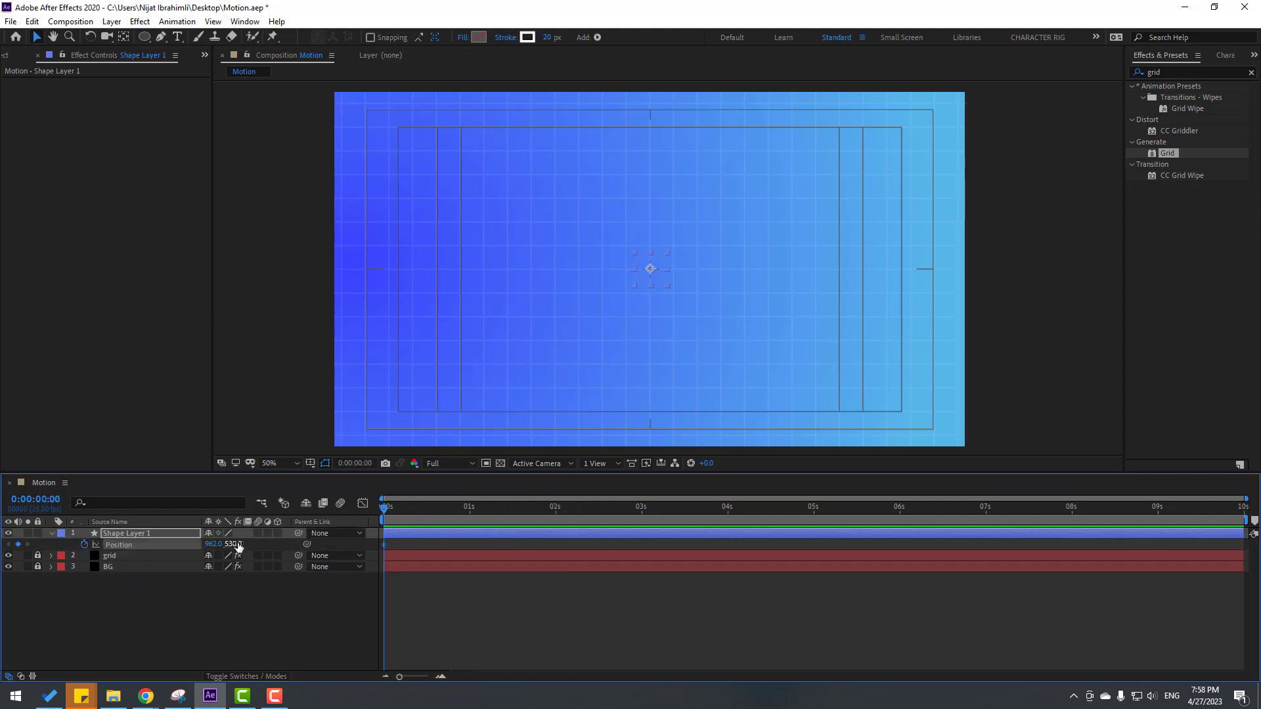
drag(650, 268, 655, 525)
Add a Position keyframe at 0:10 that raises the ring to Y 189 near the top of the frame.
key(shift+Page_Down)
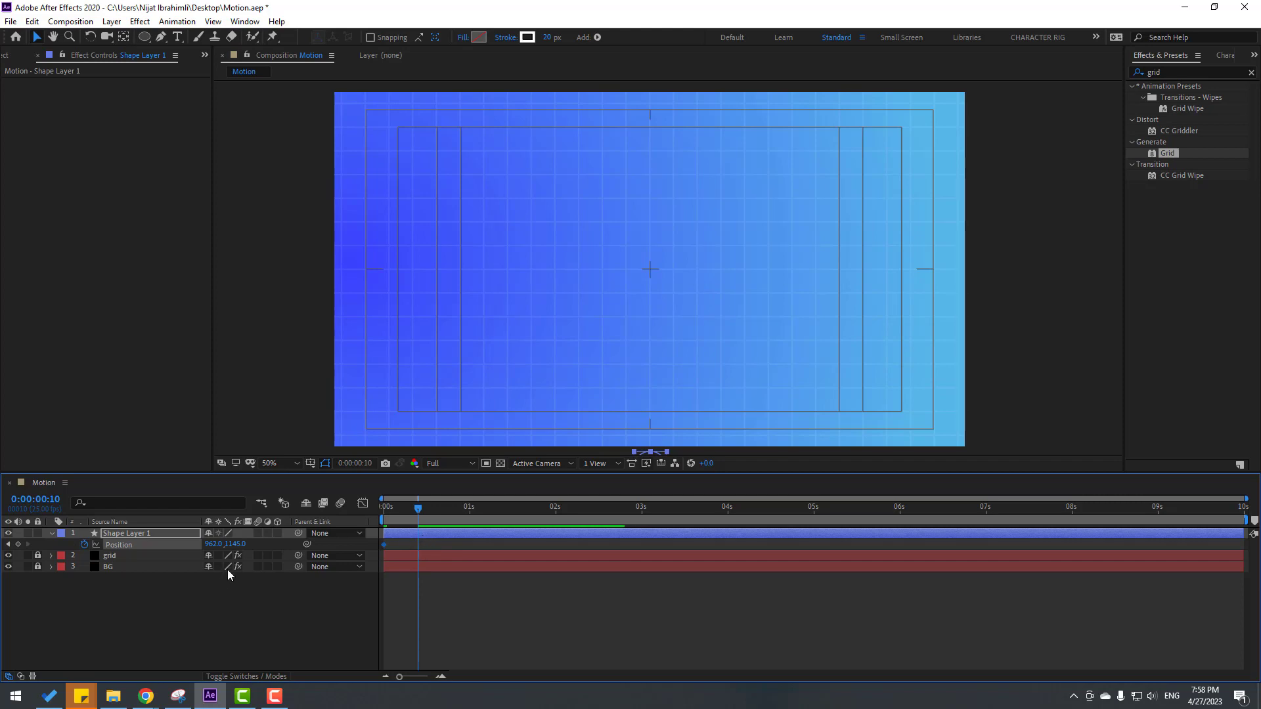
drag(239, 546, 98, 546)
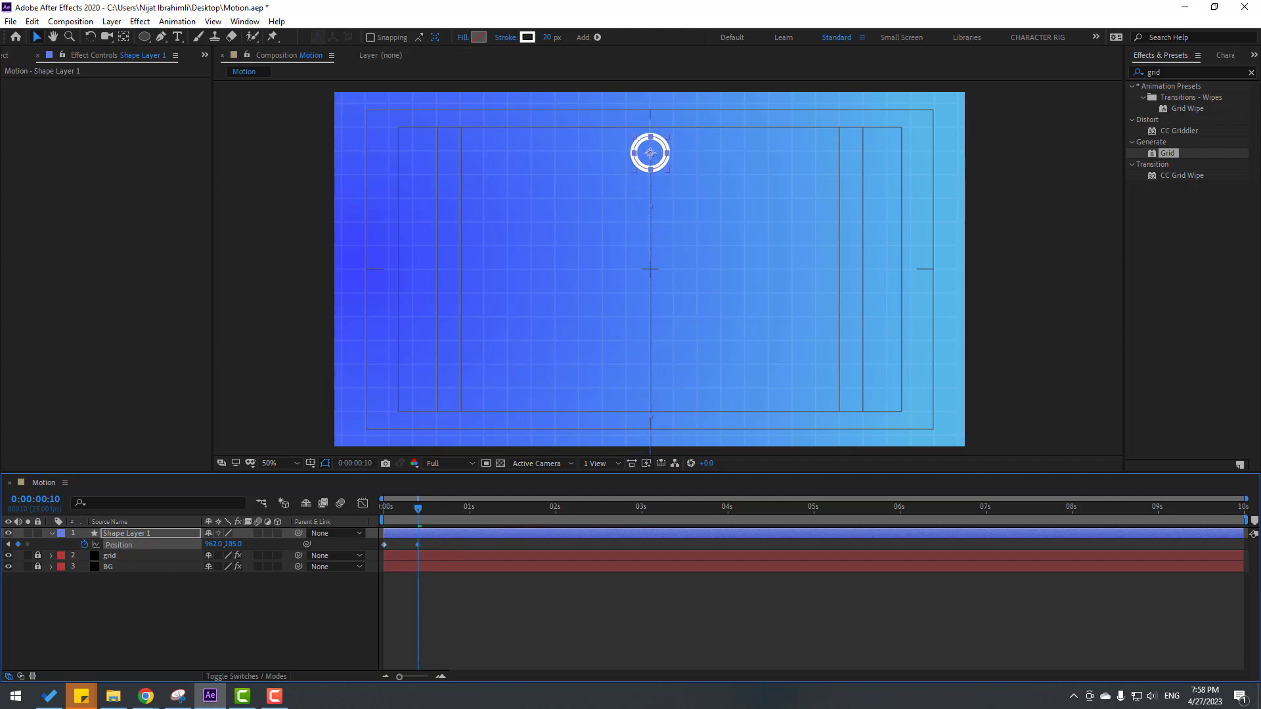
key(Down)
key(Down)
key(Down)
key(Down)
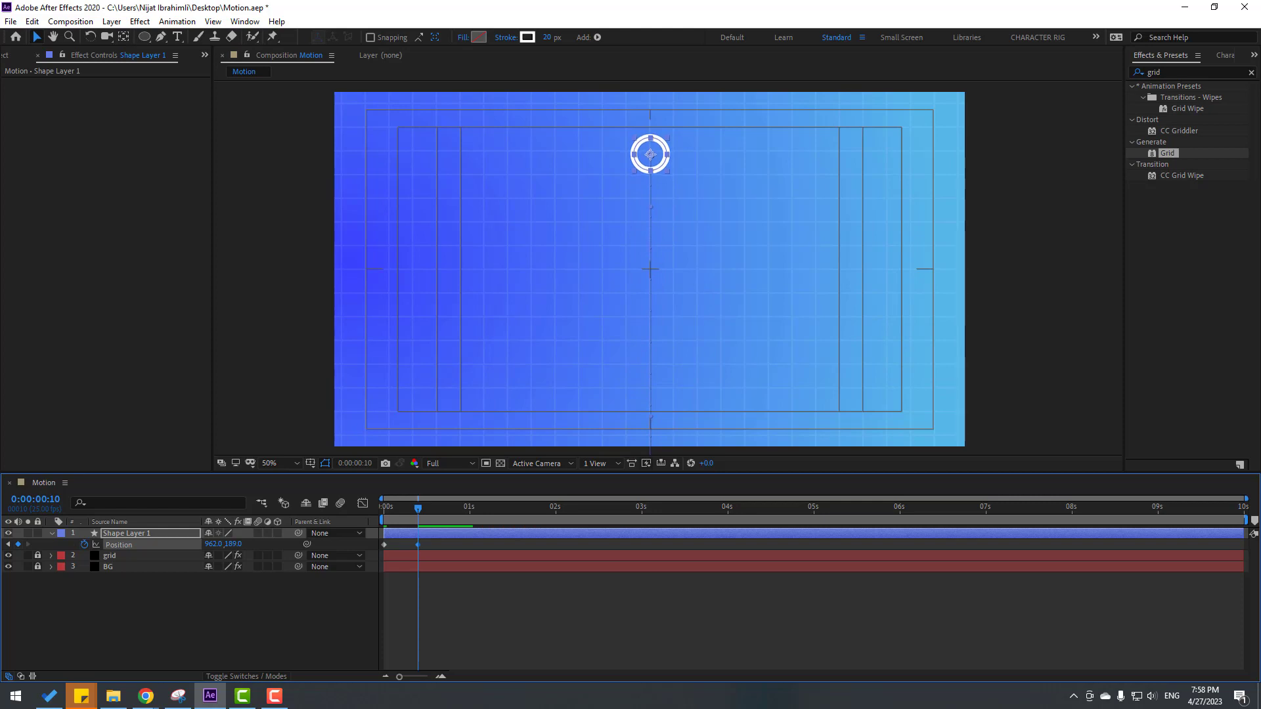
Add Position keyframes that drop the ring below the frame centre at 0:20 and raise it to Y 401 at 1:05.
key(shift+Page_Down)
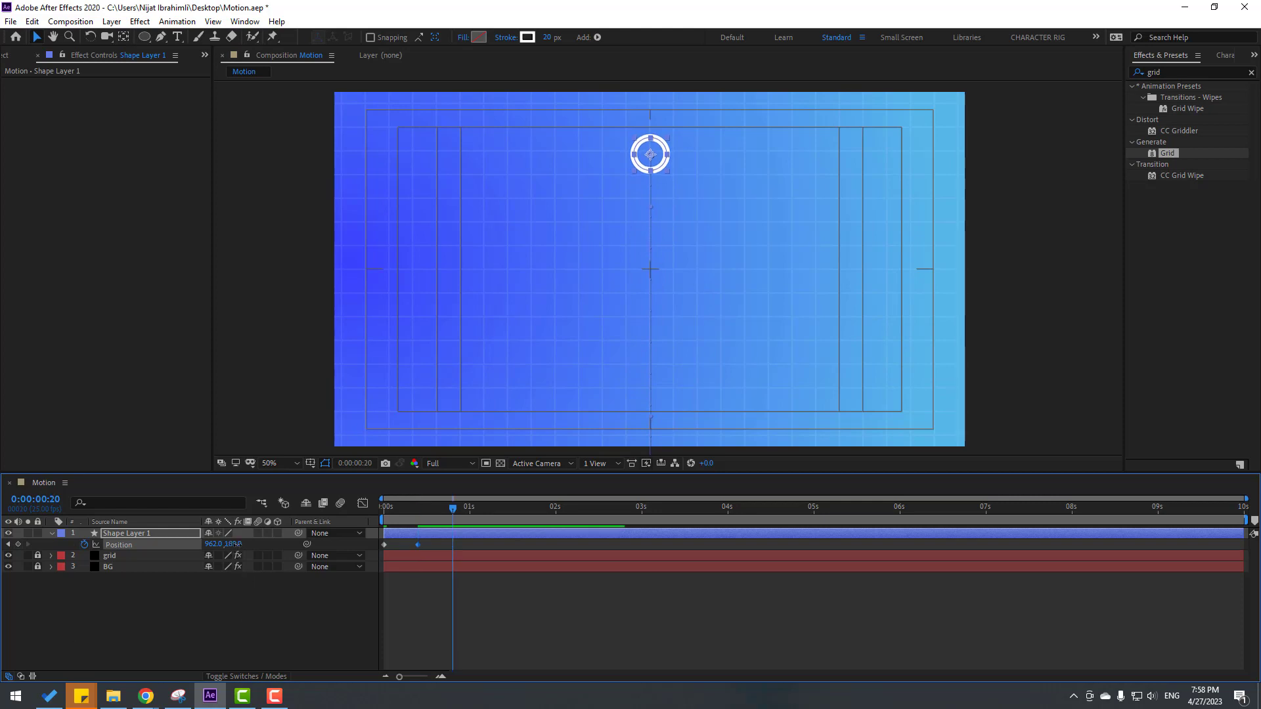
drag(233, 545, 579, 558)
key(shift+Page_Down)
drag(226, 544, 9, 544)
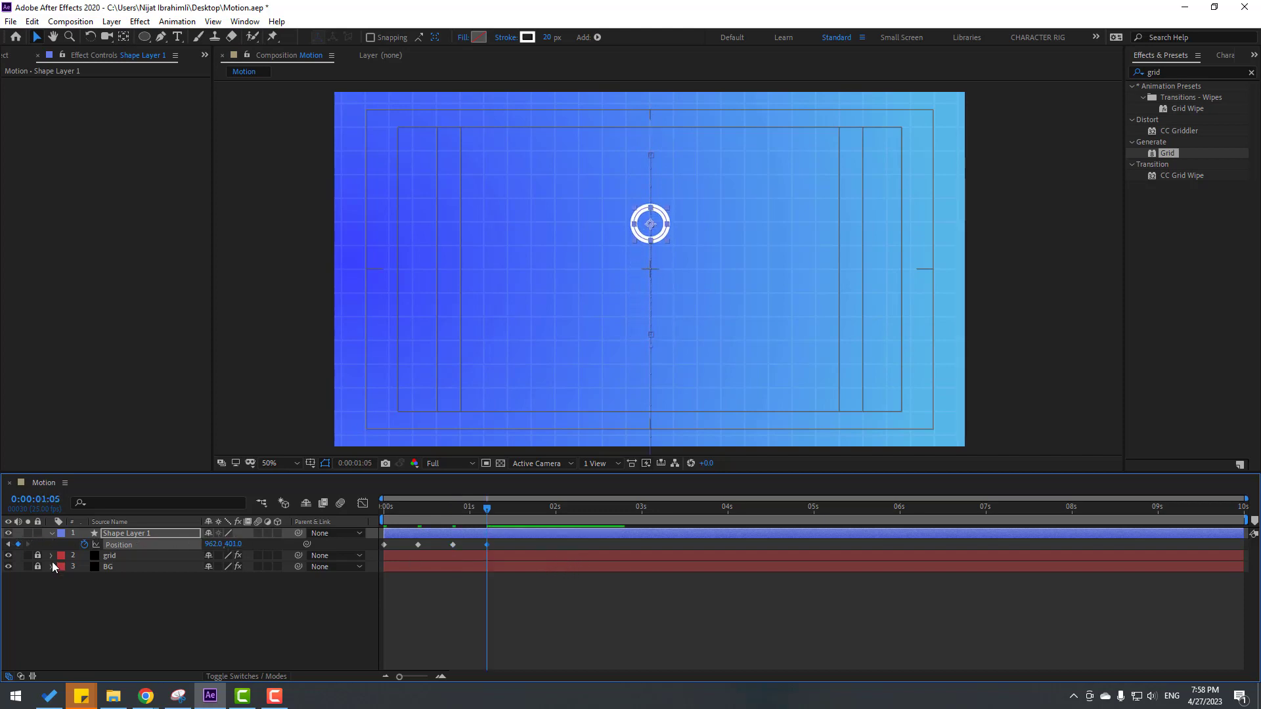
Add smaller bounce Position keyframes at 1:15, 2:00 and 2:10, ending with the ring at Y 536.
key(shift+Page_Down)
drag(238, 545, 264, 547)
key(shift+Page_Down)
key(shift+Page_Down)
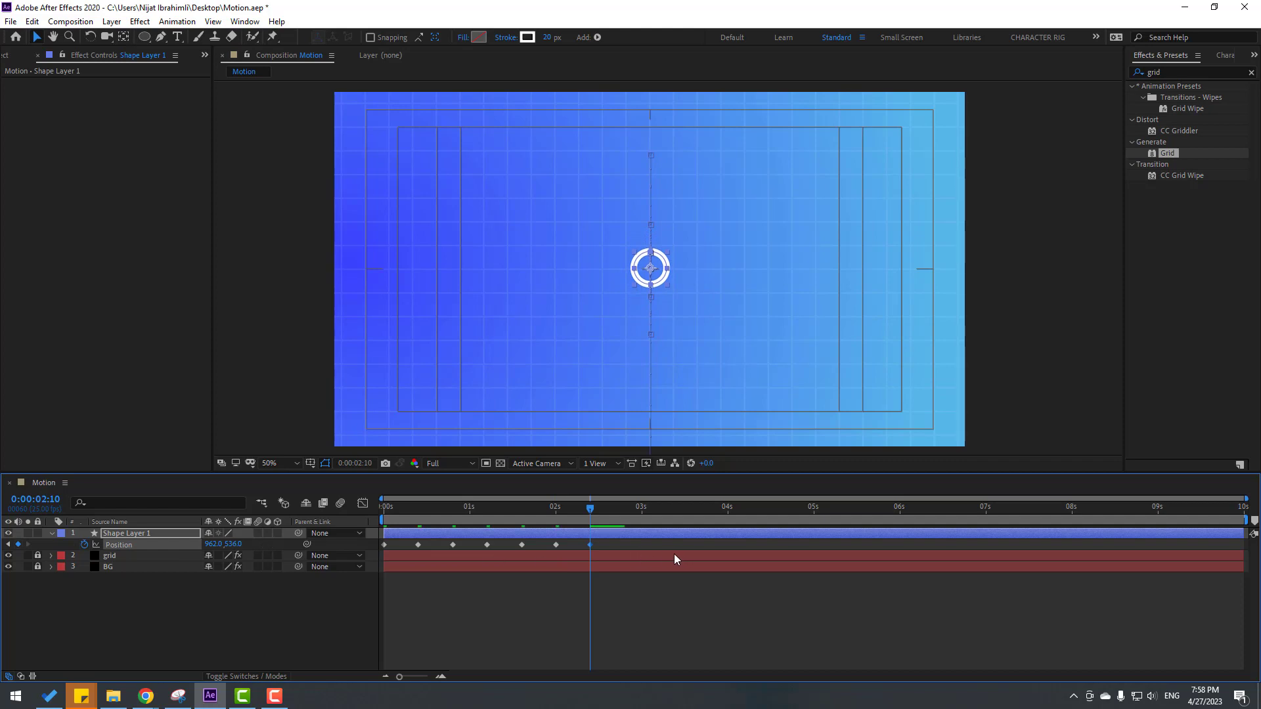
Apply Easy Ease to all the ring's Position keyframes and preview the bounce.
drag(598, 547, 385, 549)
right_click(384, 547)
mouse_move(392, 542)
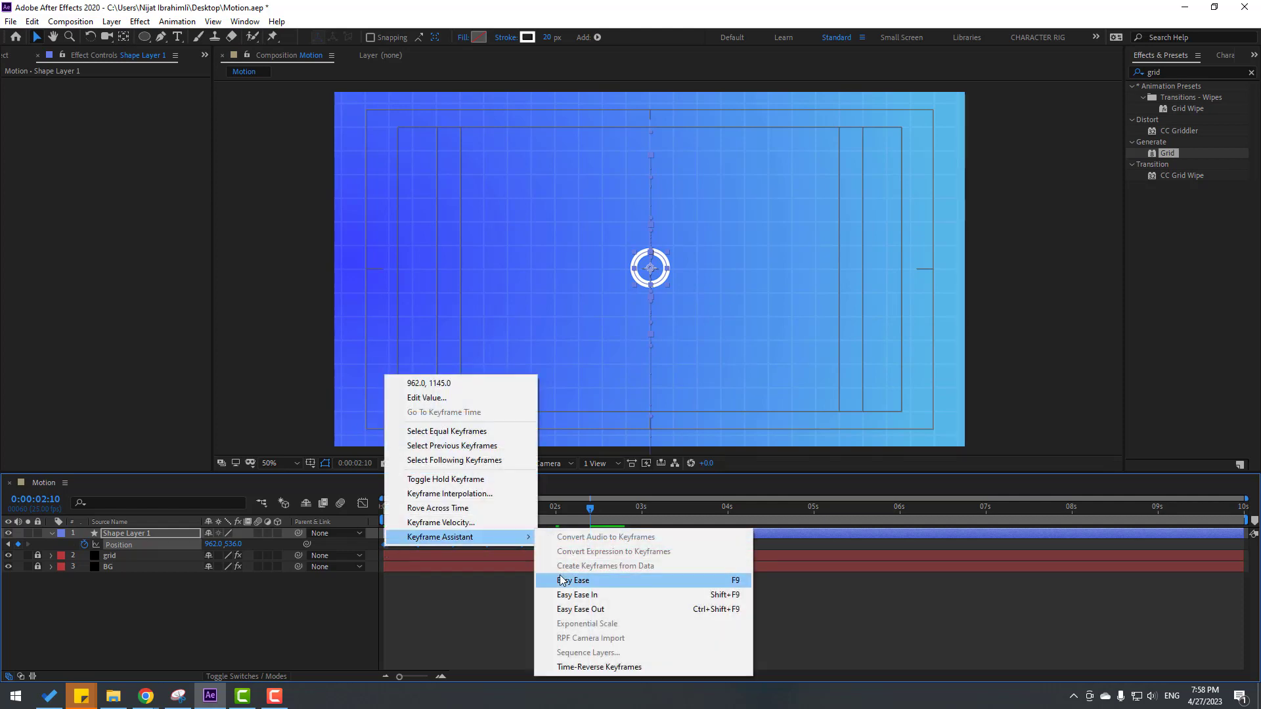
click(729, 580)
key(space)
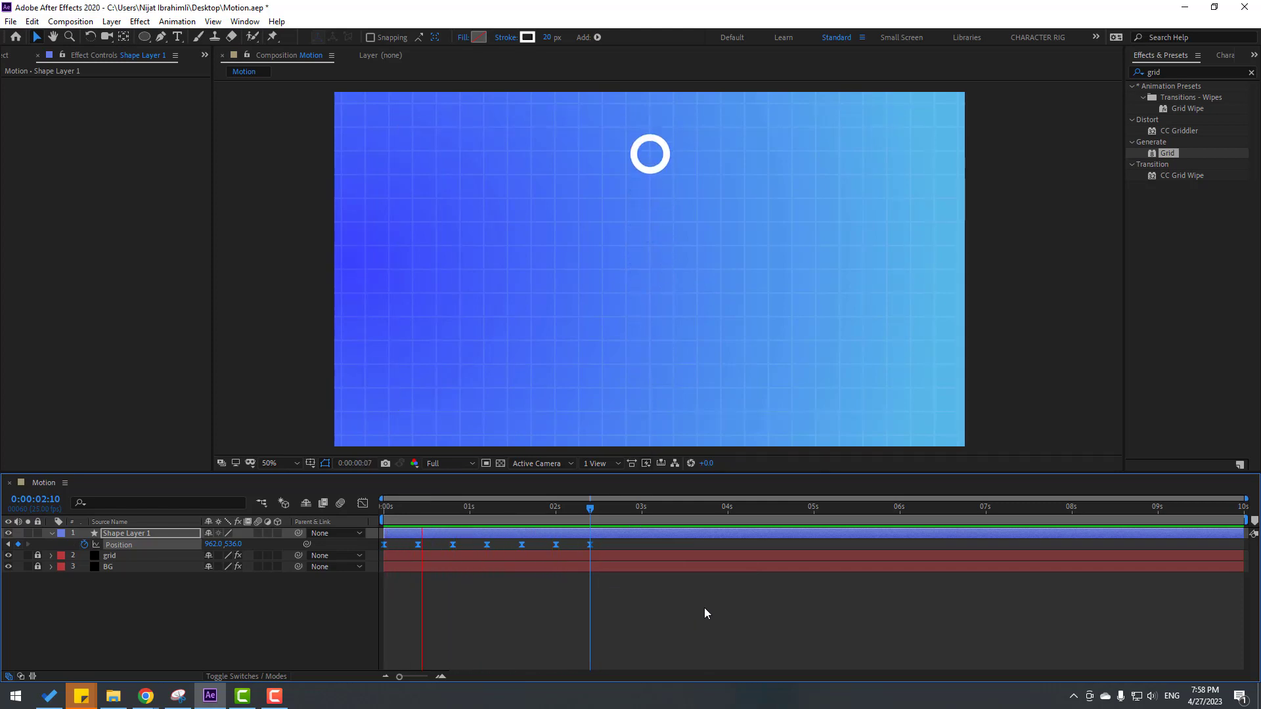
key(space)
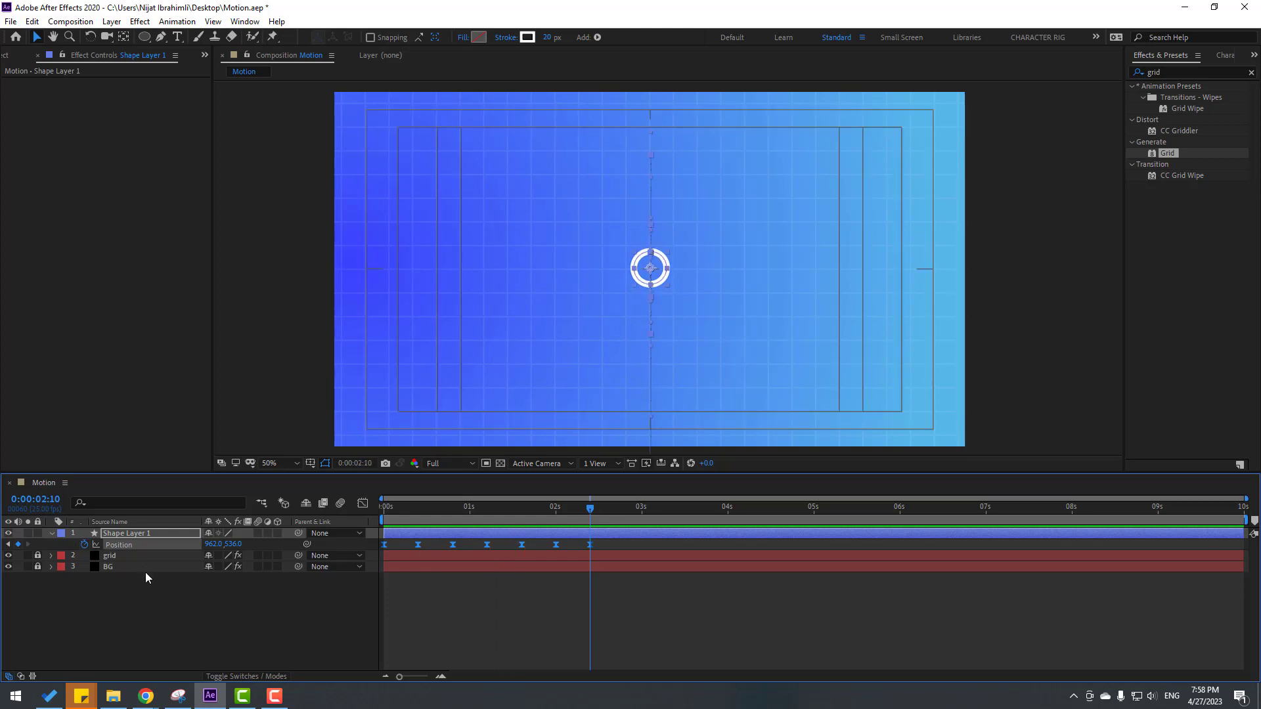
Reveal the ring layer's keyframed properties, move the End keyframes to about 0:05 and 0:24, and preview the animation.
click(126, 534)
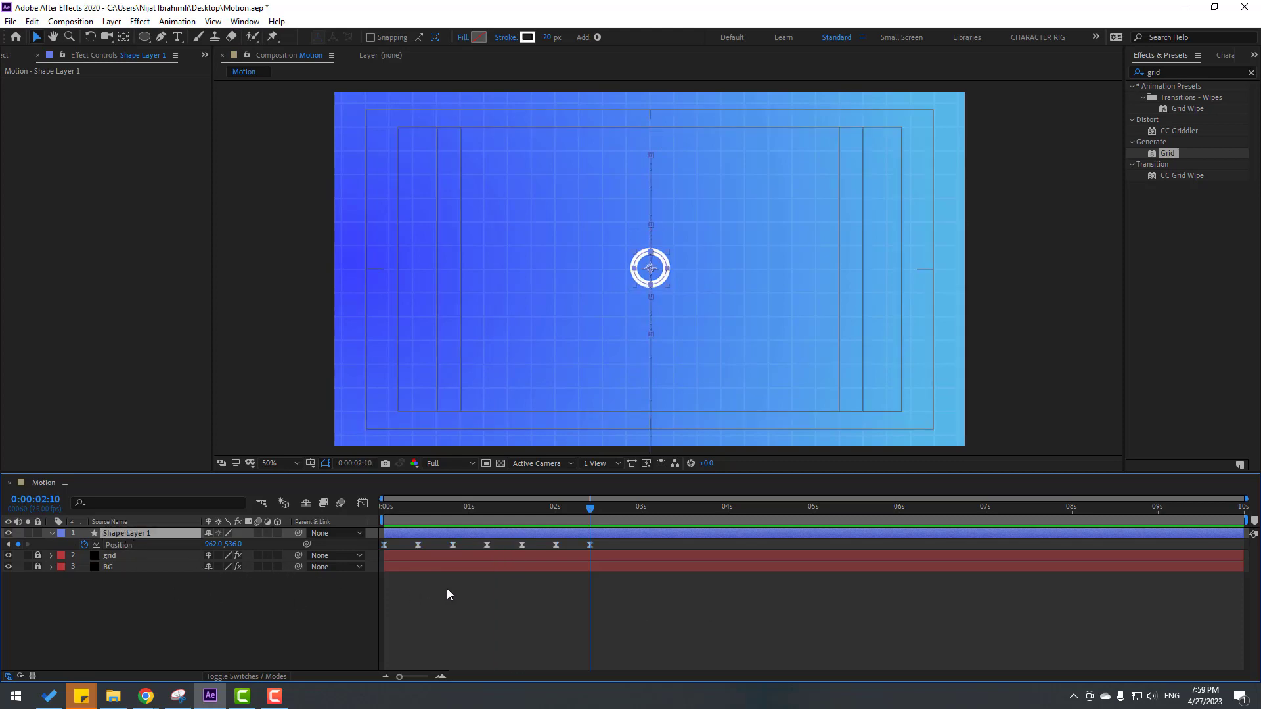
key(u)
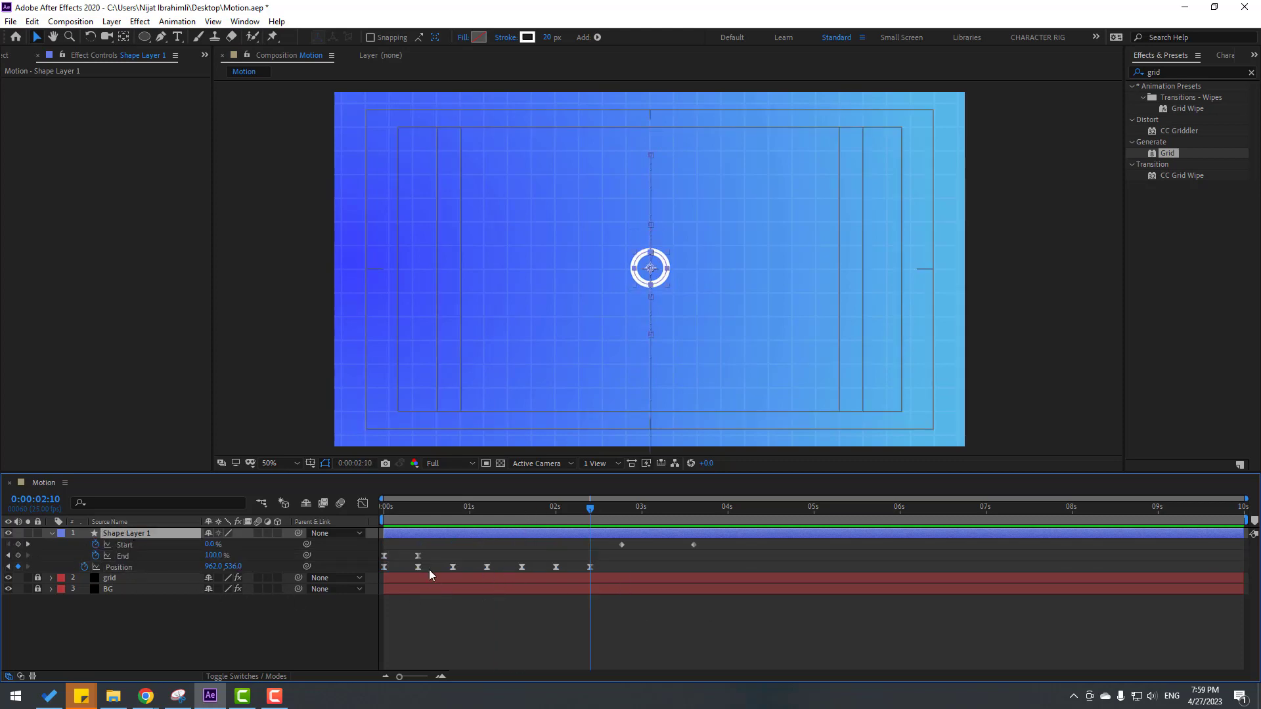
drag(428, 555, 464, 555)
key(space)
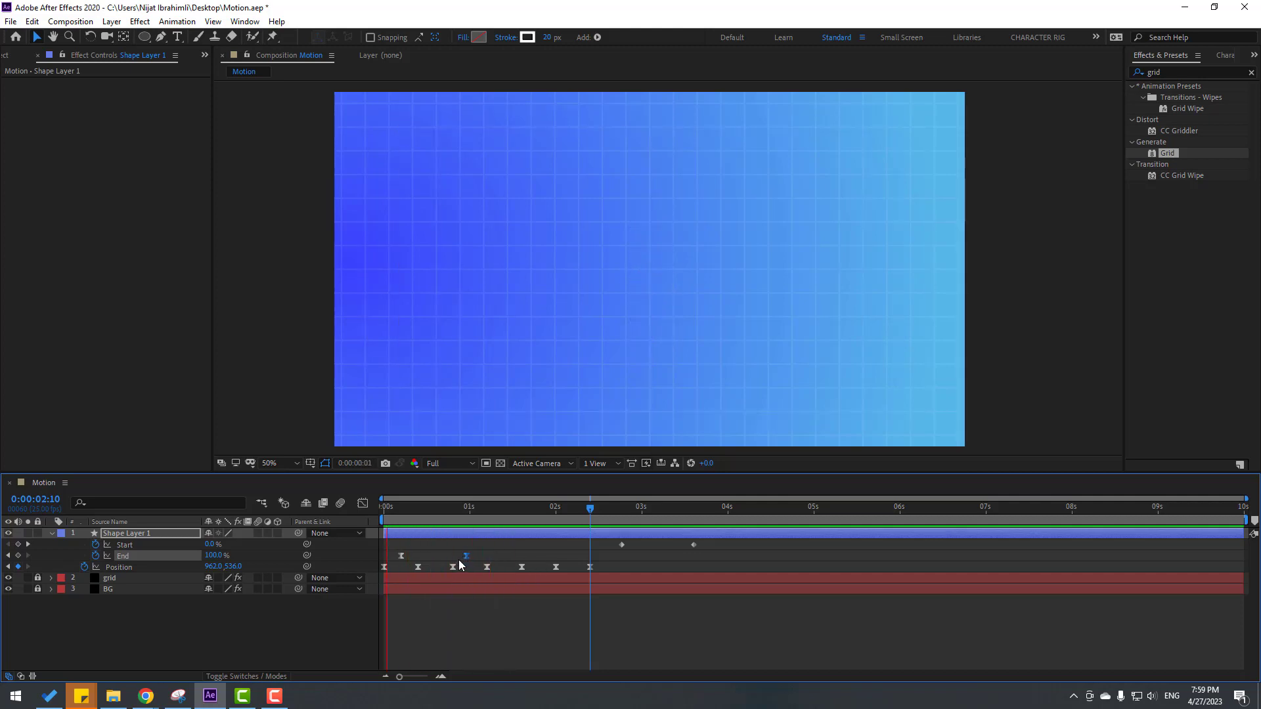
Move both End keyframes earlier so the first sits at 0 seconds, and preview the animation.
click(401, 556)
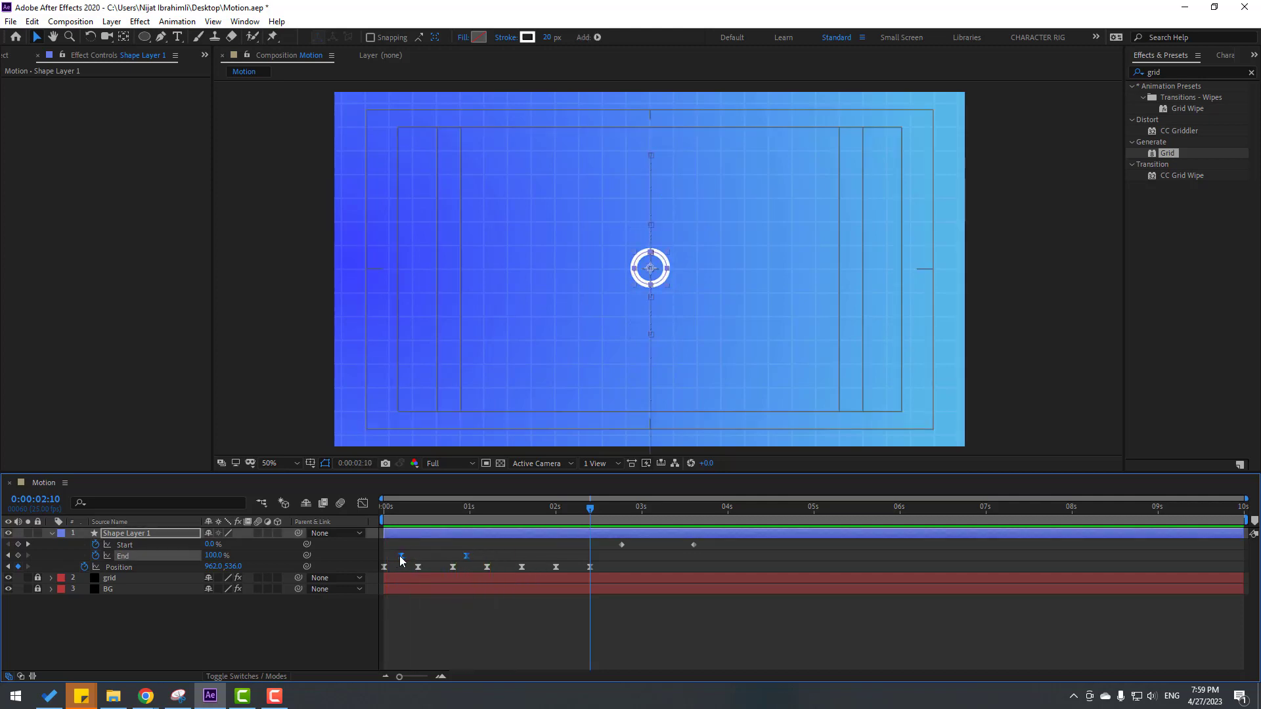
drag(401, 556, 386, 557)
key(space)
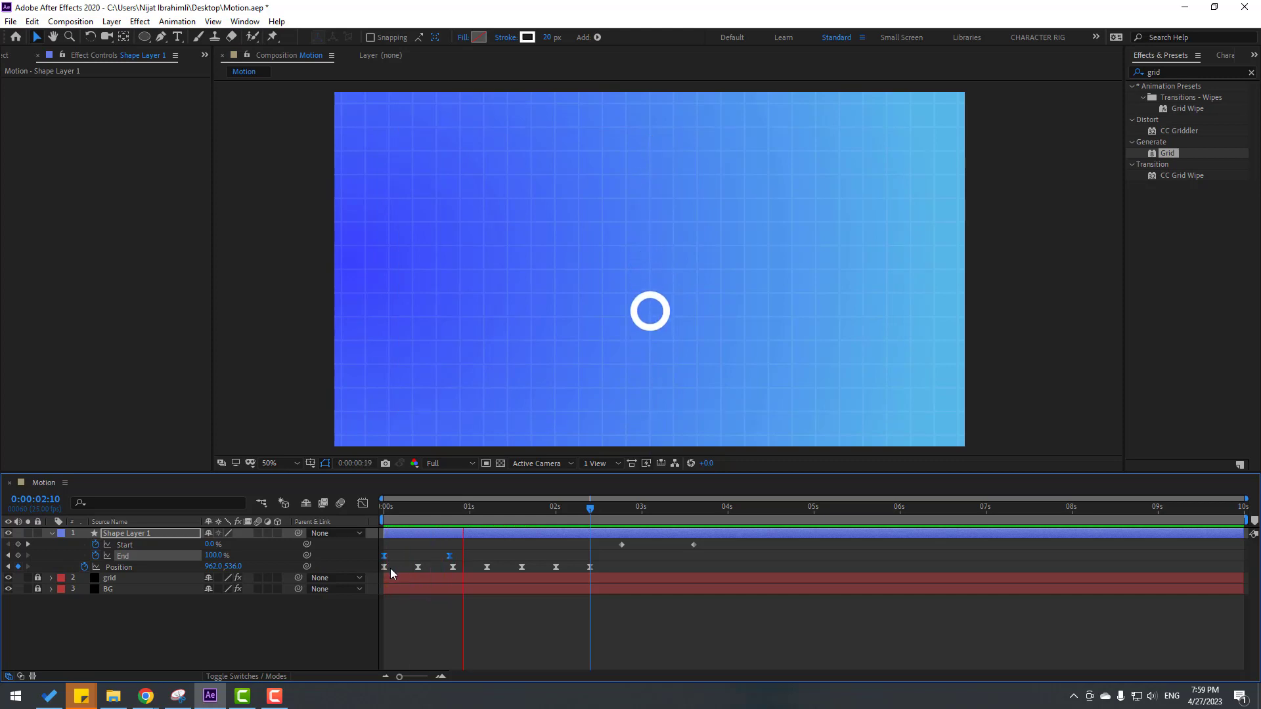
key(space)
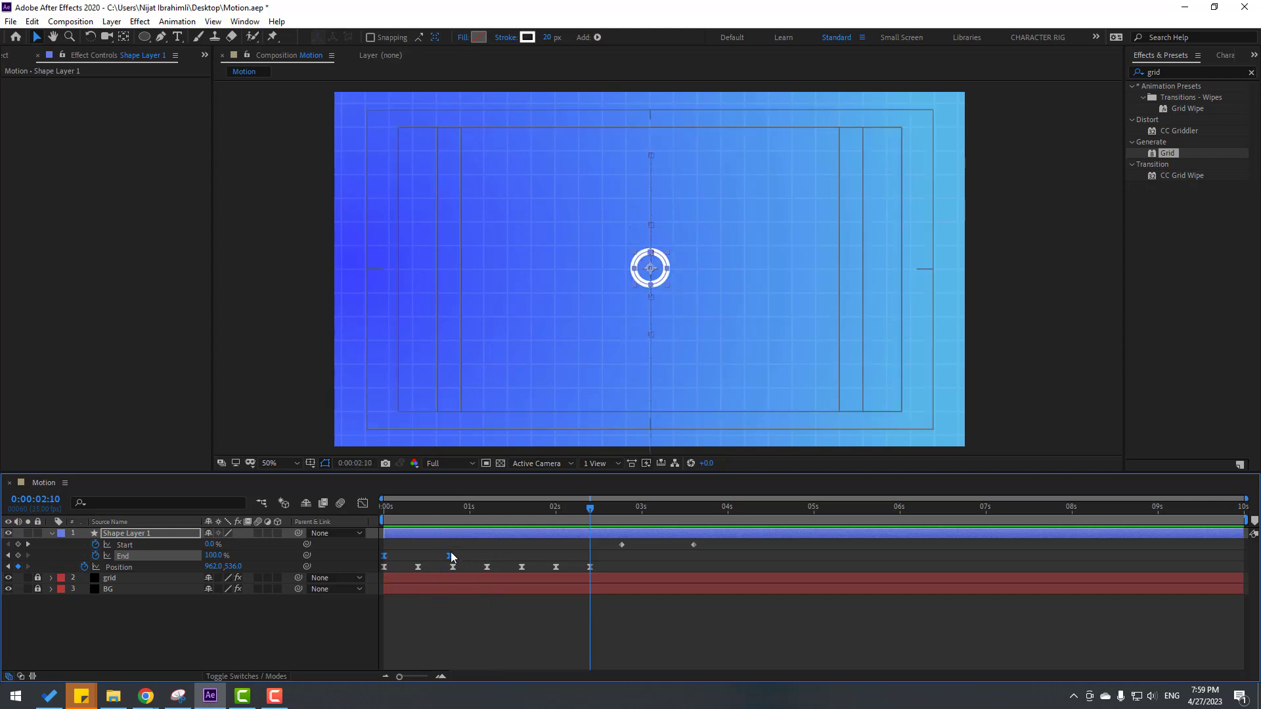
Shift both End keyframes later so the last sits at 1:00, and add an End keyframe of 1% at 0:05.
drag(451, 557, 471, 557)
click(409, 509)
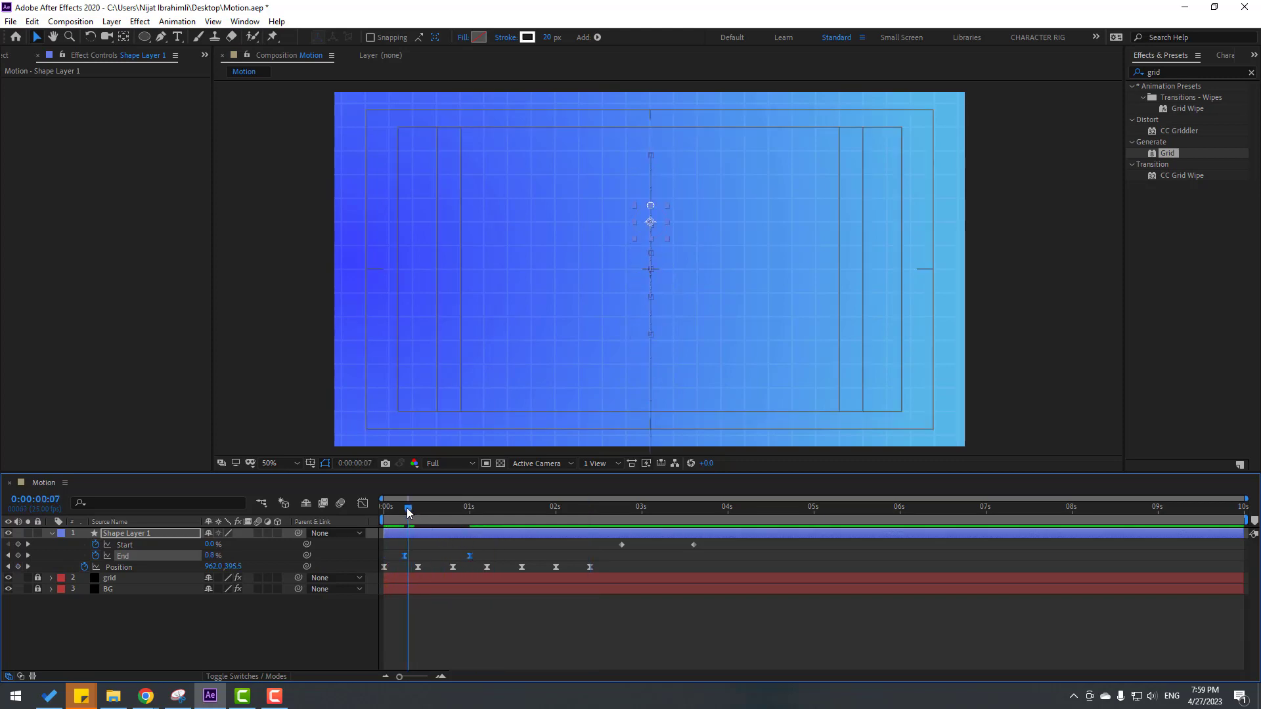
drag(407, 510, 400, 507)
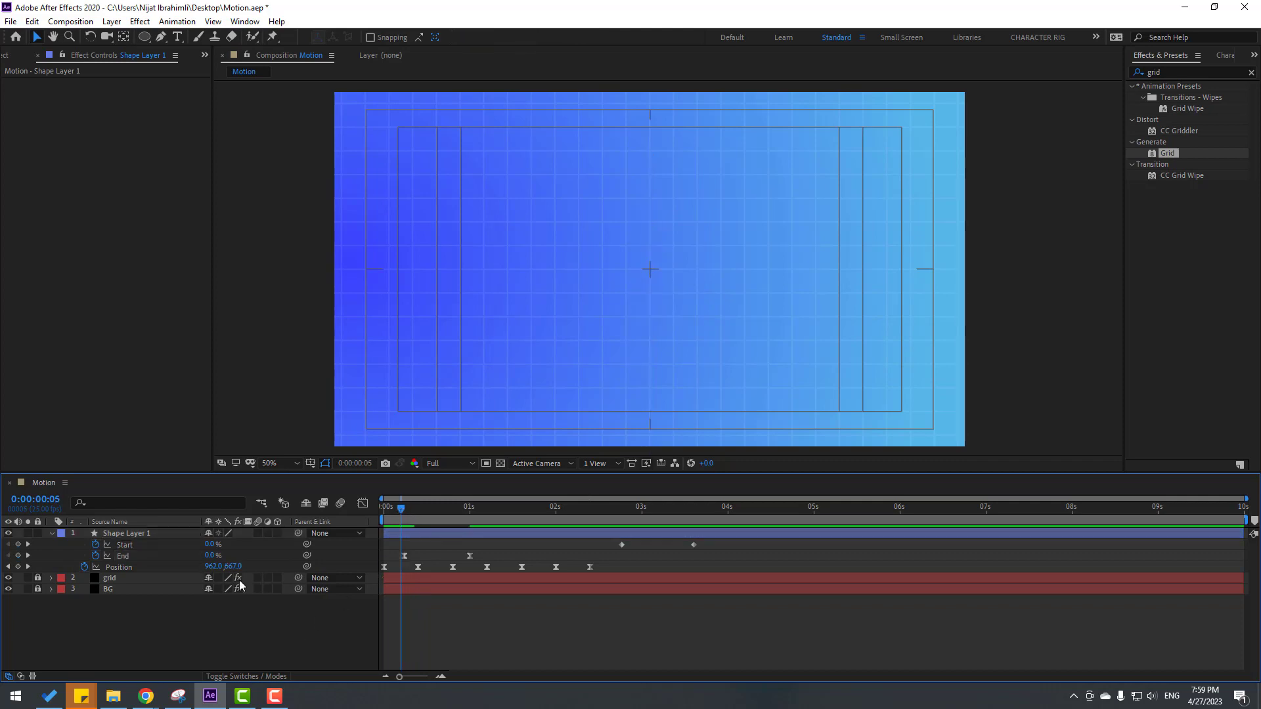
click(210, 555)
text(1)
key(Return)
click(250, 620)
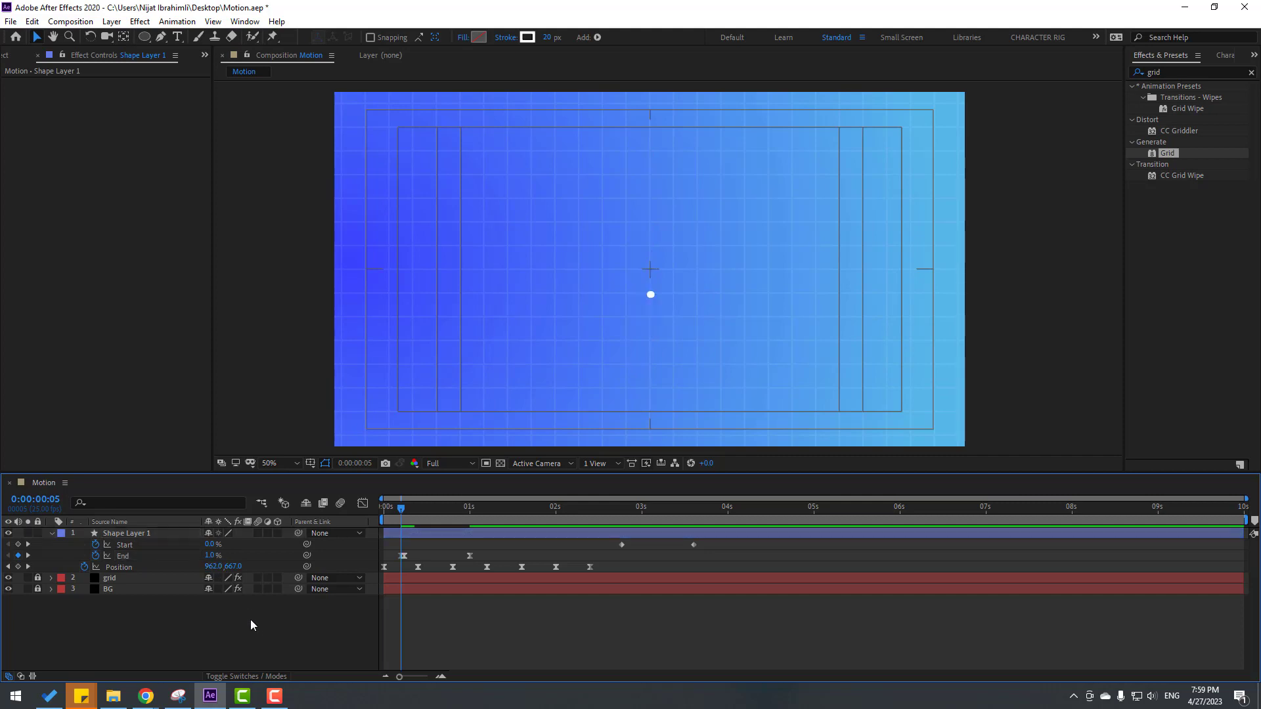
Move the 1% End keyframe to 0 seconds and the other two End keyframes to 0:10 and 1:05, previewing the result.
drag(403, 555, 384, 556)
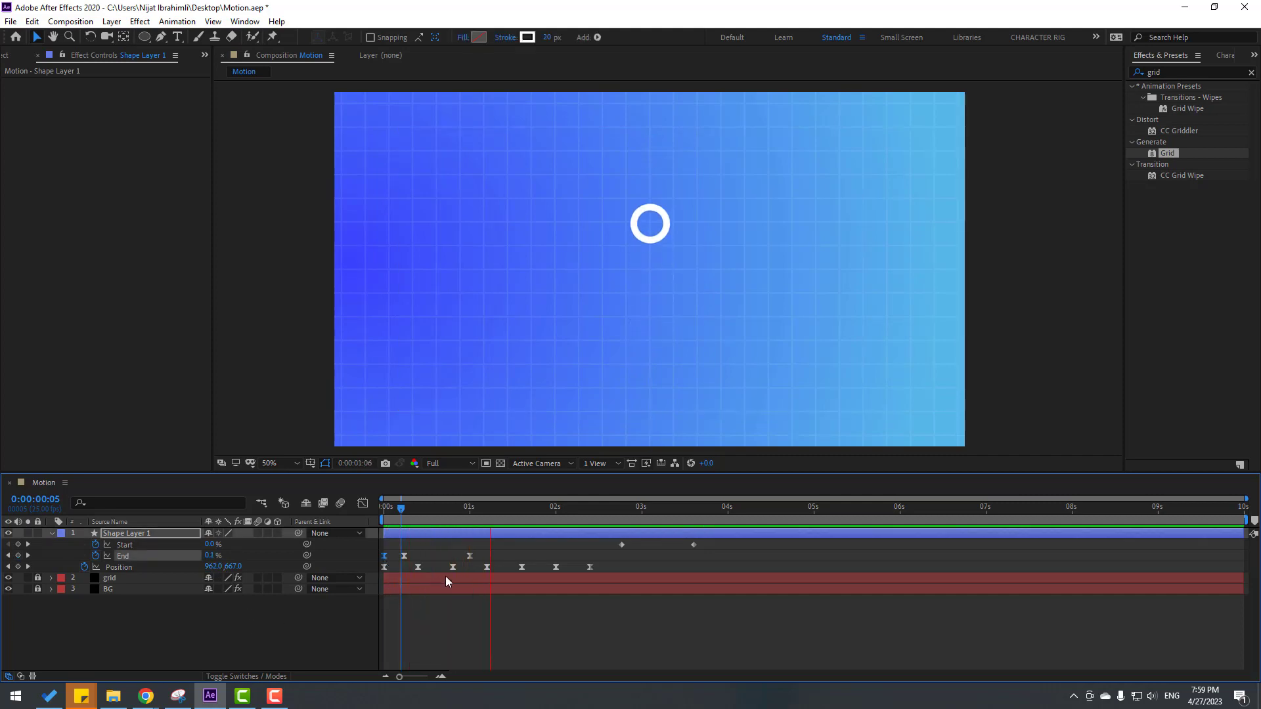
drag(469, 555, 487, 556)
drag(405, 555, 418, 556)
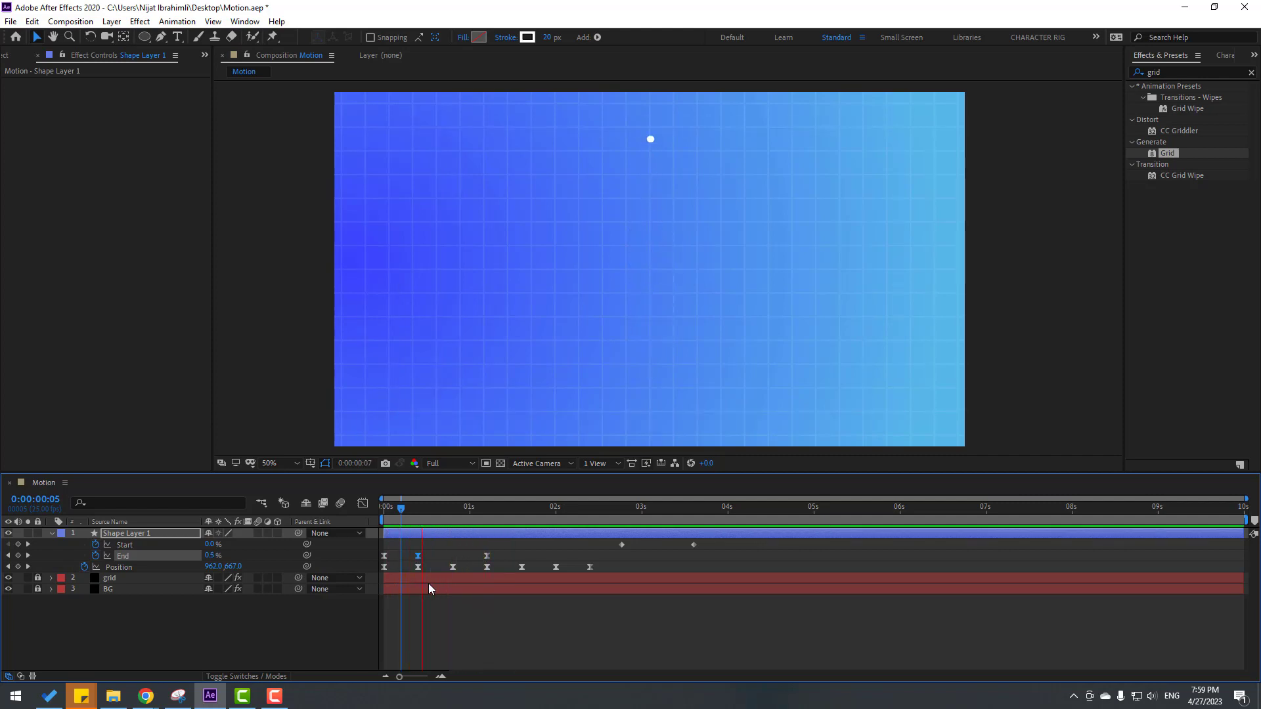
key(space)
Open the End keyframes' speed graph and lengthen the outgoing ease at 0:10 so the speed peaks near 1:00.
drag(503, 558, 360, 559)
click(363, 505)
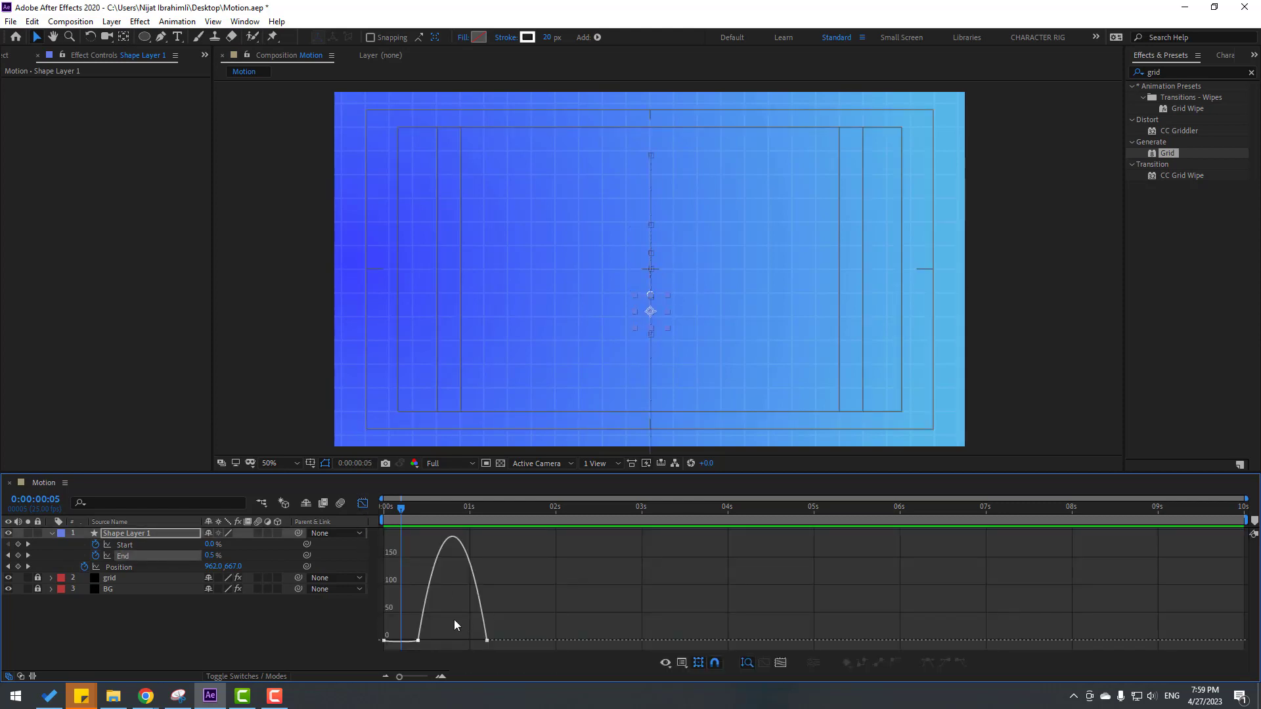
drag(415, 648, 491, 643)
key(=)
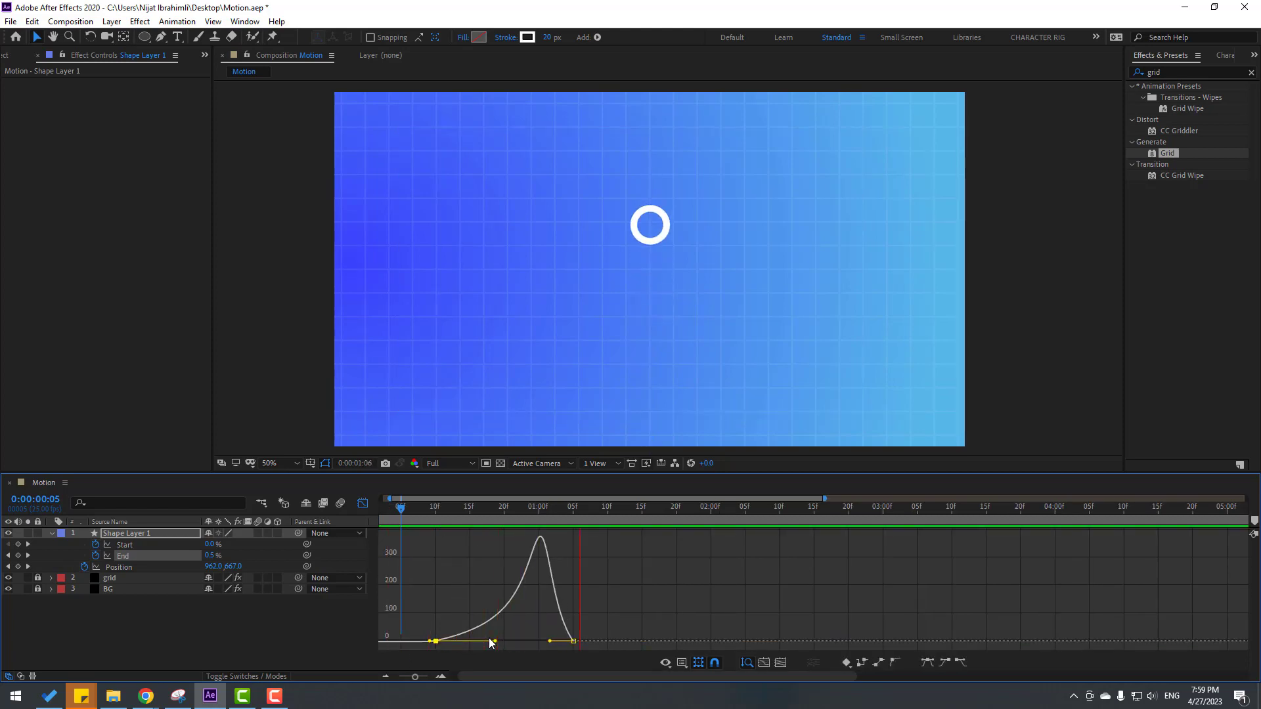
Close the speed graph, move the last two End keyframes about four frames earlier, and preview the ring animation.
key(space)
click(363, 505)
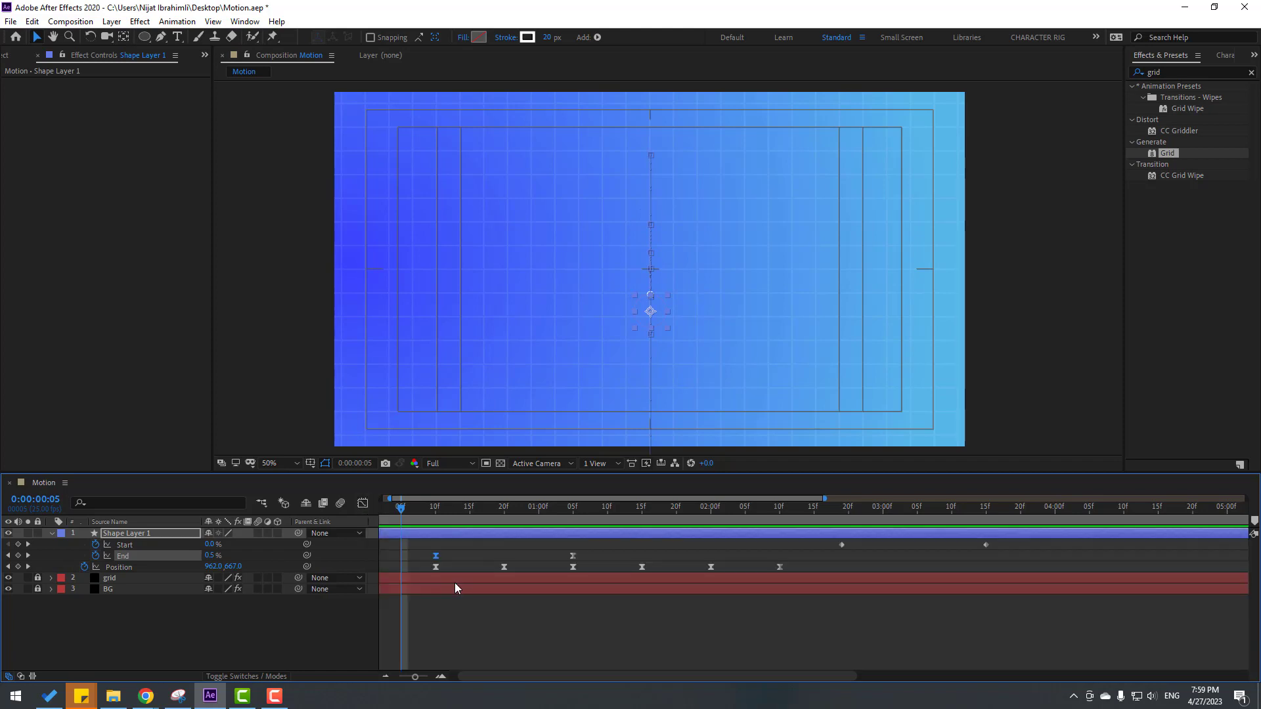
key(minus)
drag(492, 545, 408, 563)
drag(418, 556, 404, 559)
key(space)
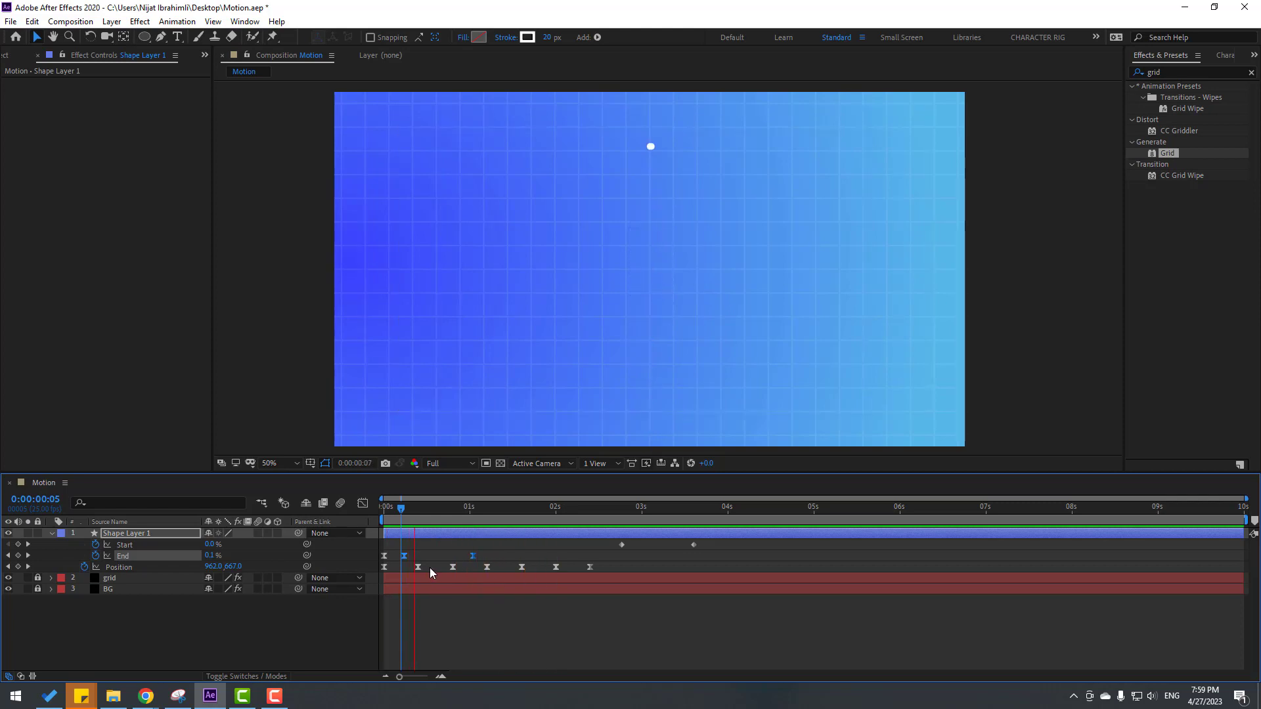
key(space)
At 3:15, draw a straight vertical line with the Pen tool from the white dot down almost four grid cells.
drag(470, 507, 694, 512)
scroll(664, 271, up, 4)
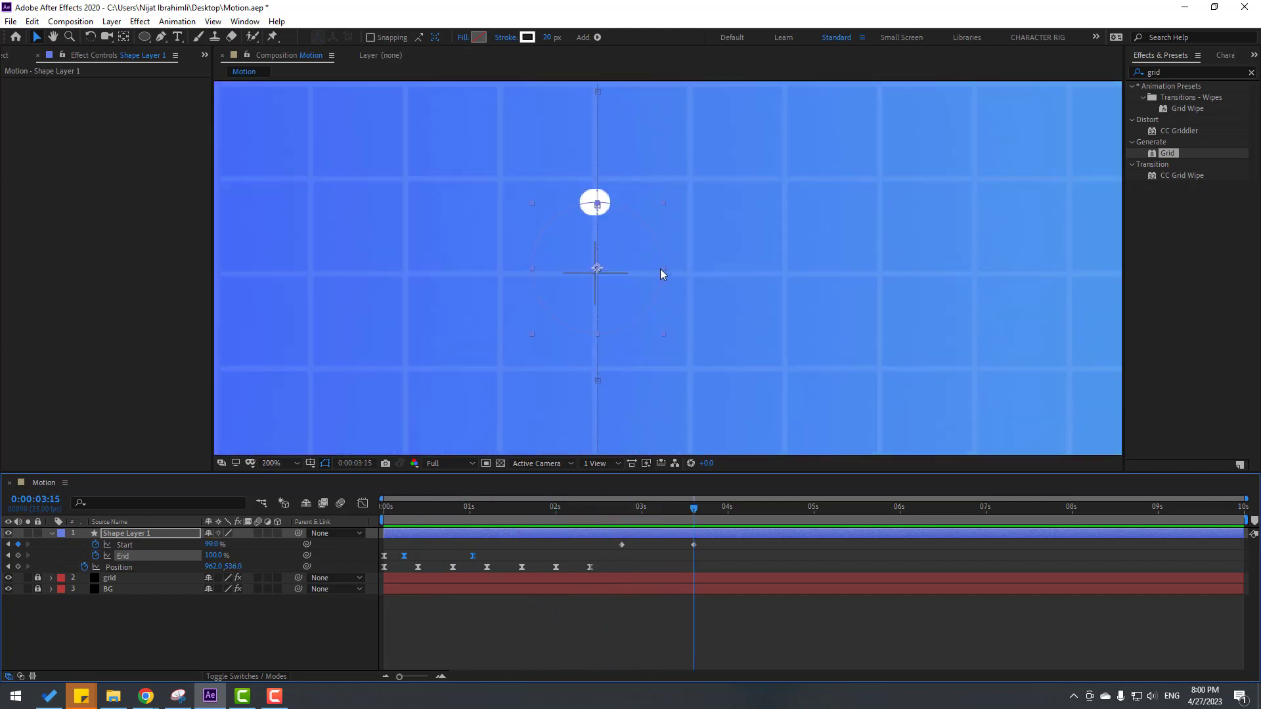
click(312, 622)
click(160, 37)
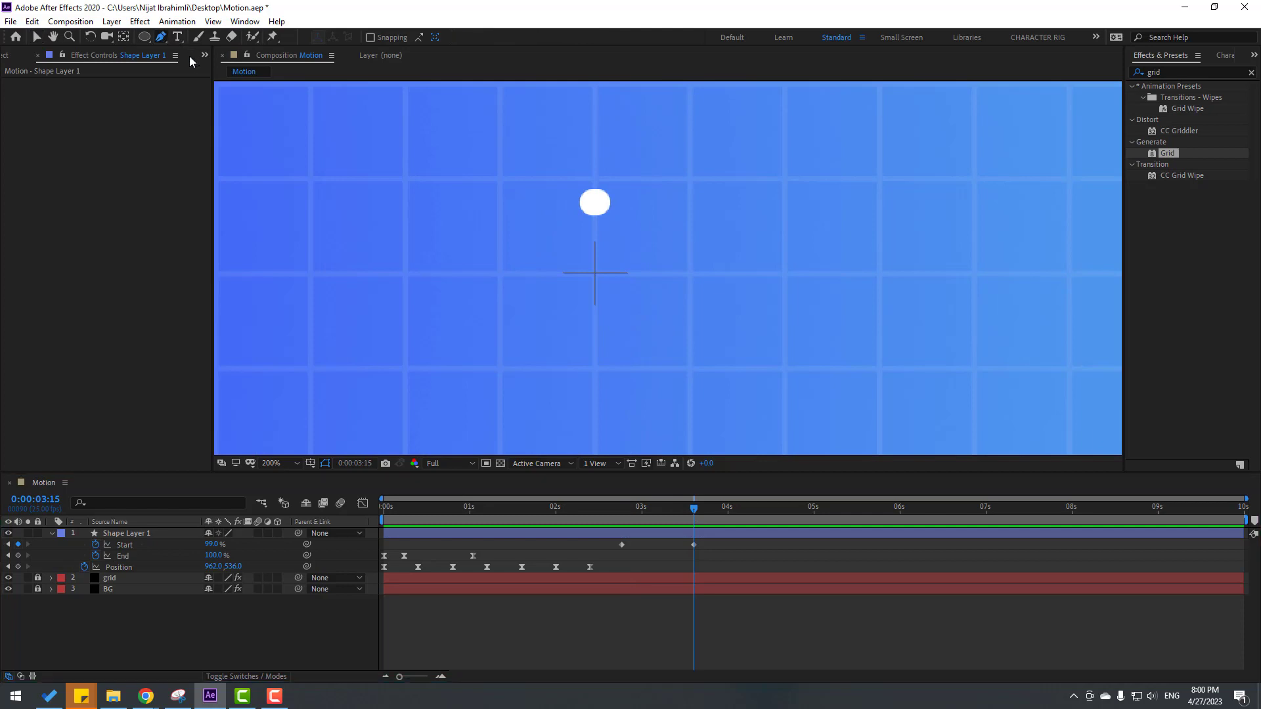
scroll(601, 270, down, 2)
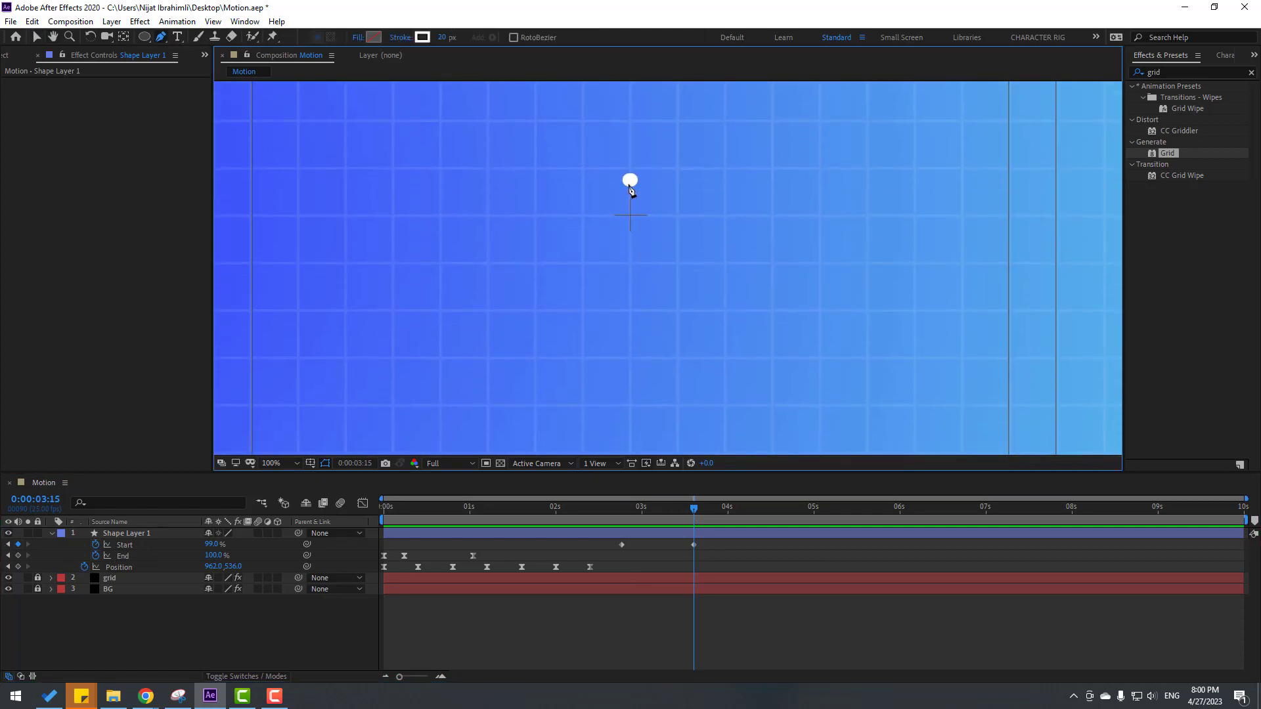
click(631, 181)
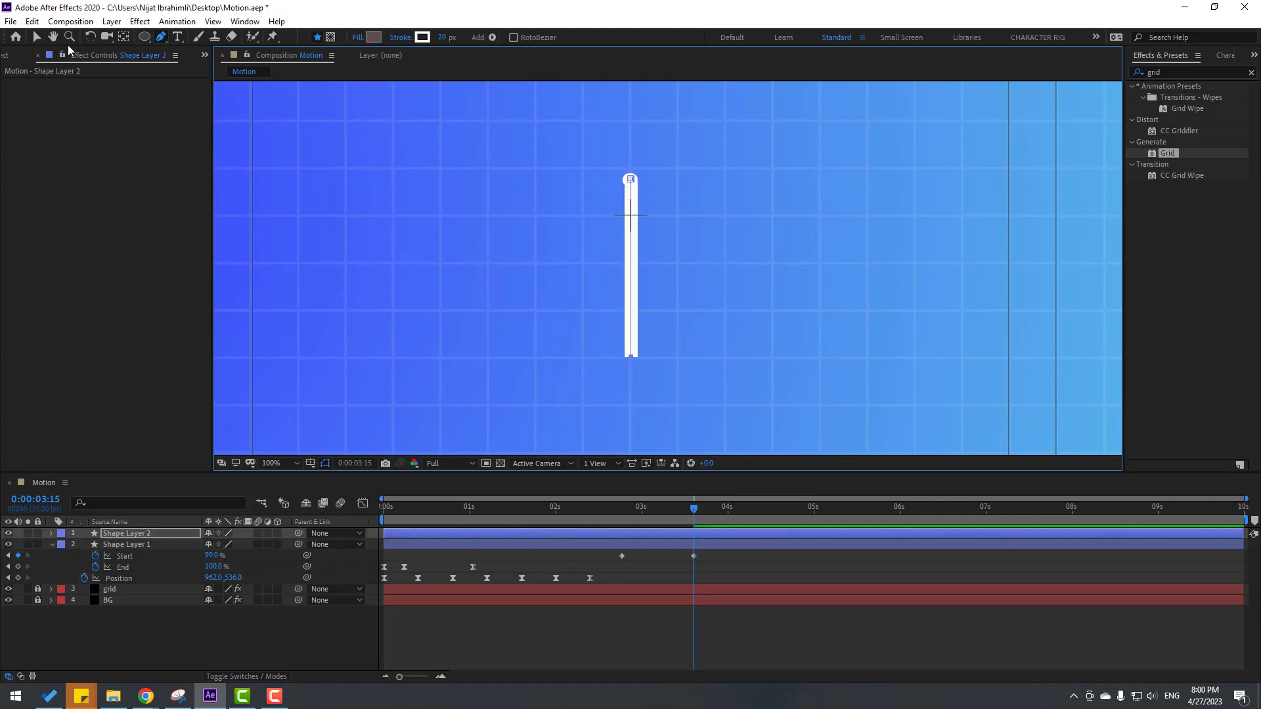
Add Trim Paths to the line and shift its layer so it starts at 3:15.
click(37, 37)
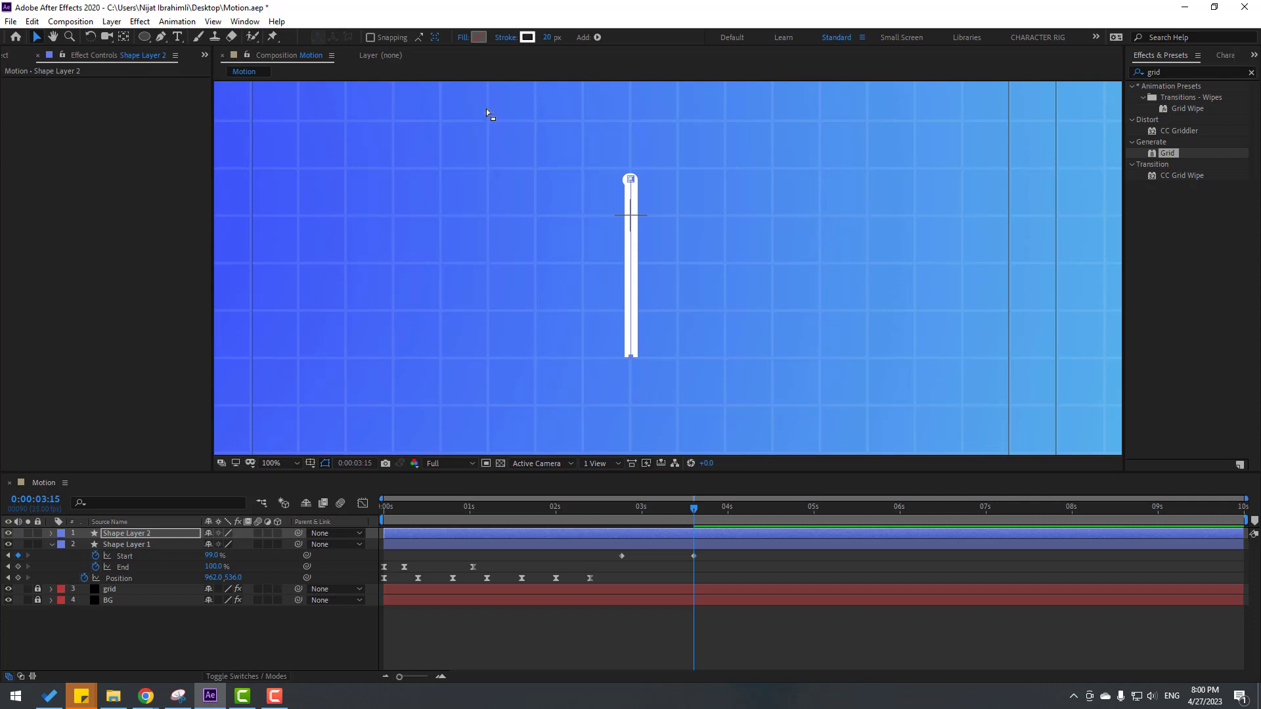
click(600, 36)
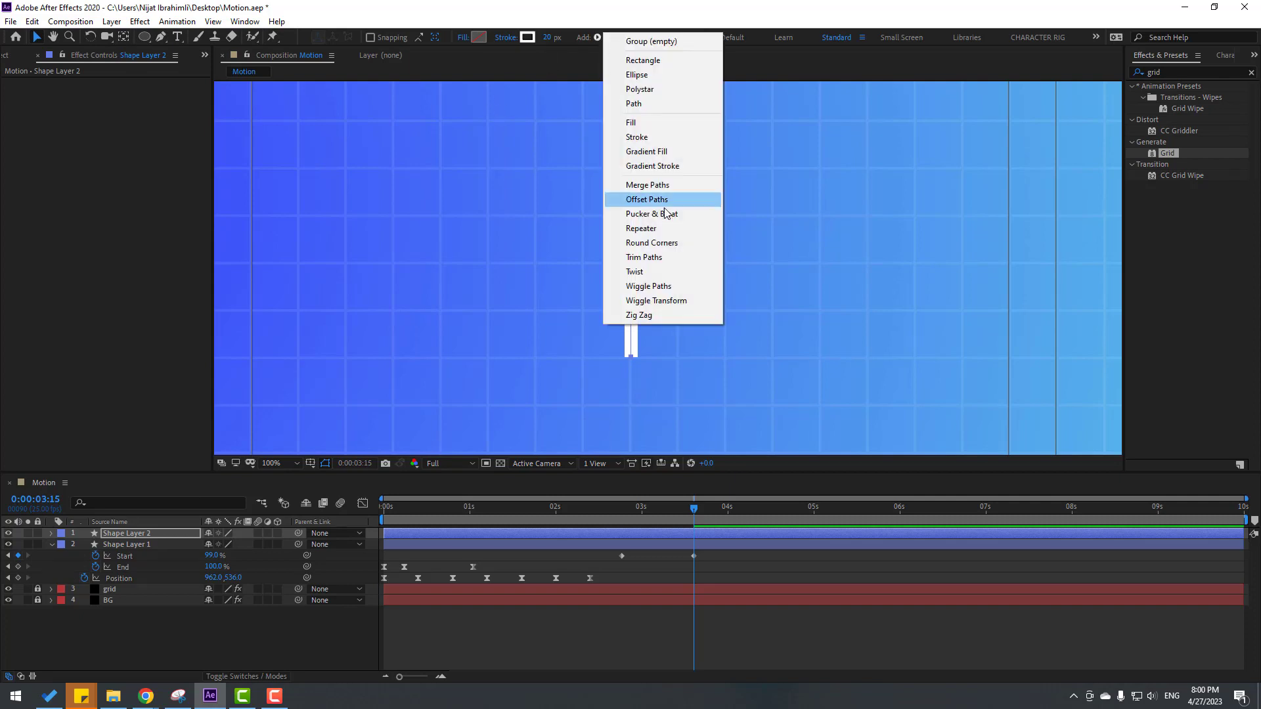
click(649, 258)
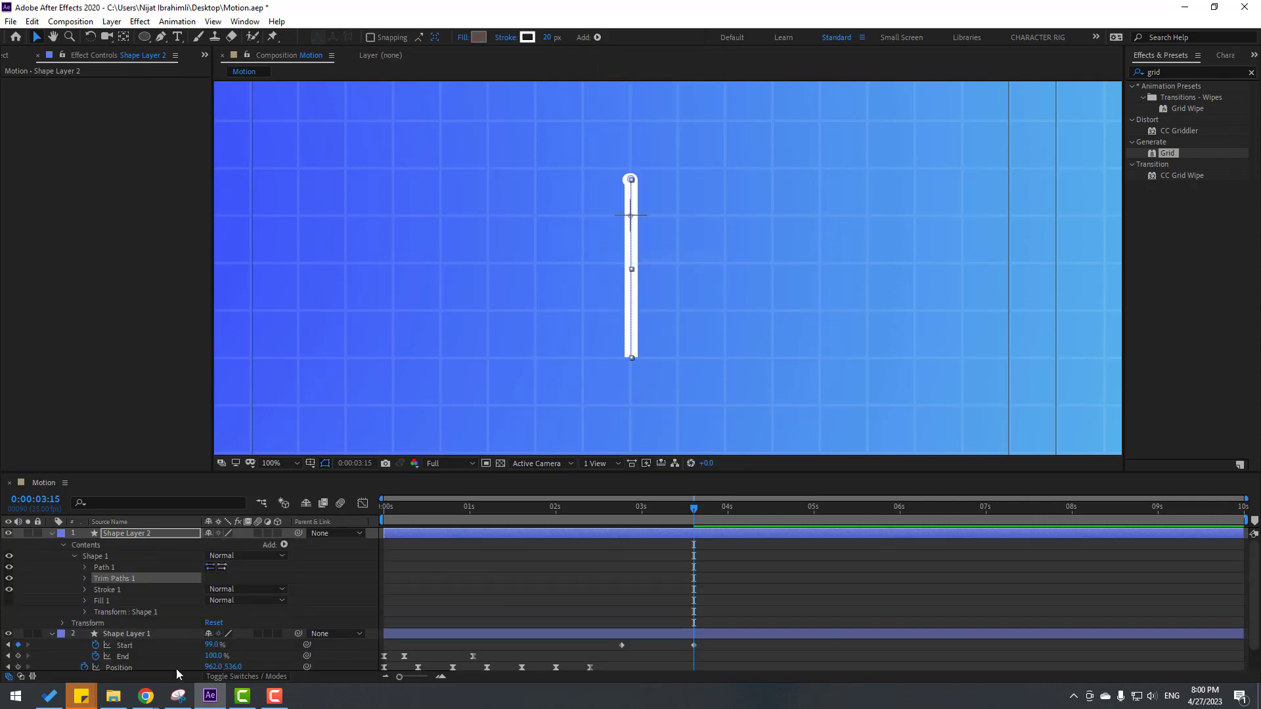
click(85, 578)
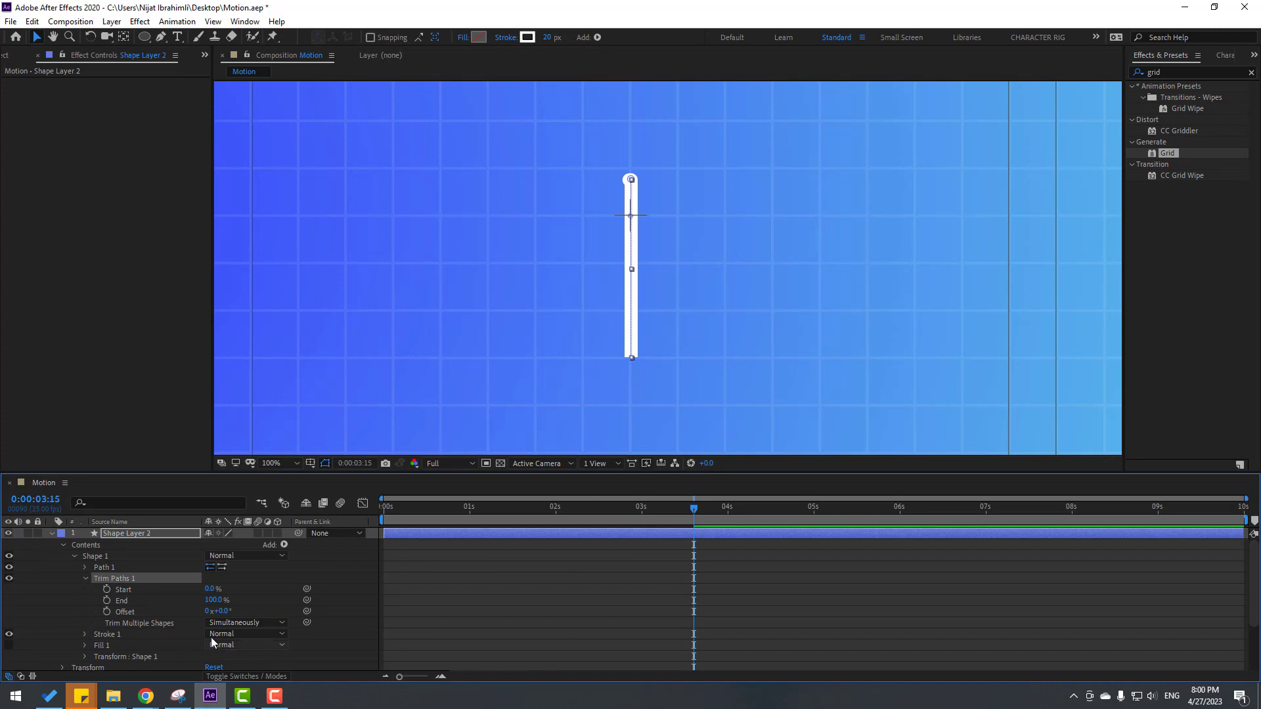
drag(407, 533, 707, 544)
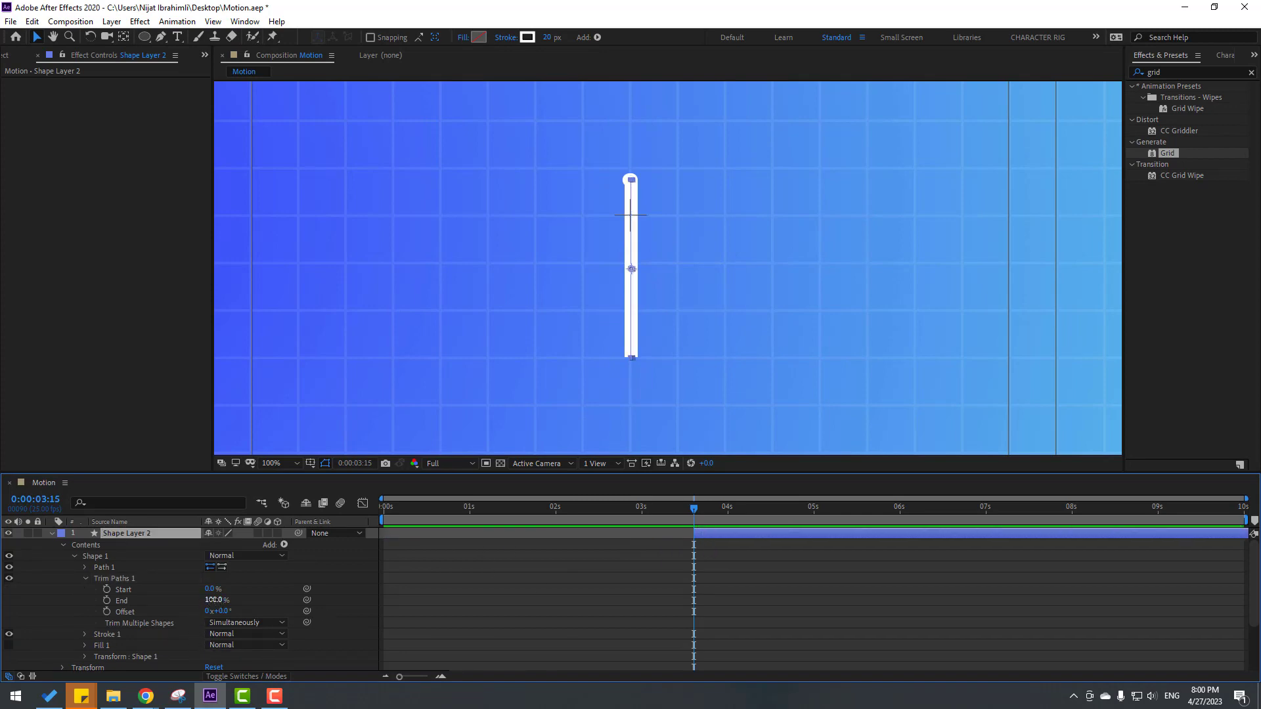
Keyframe the line's Trim Paths End from 0% at 3:15 to 100% at 4:10.
drag(211, 599, 141, 602)
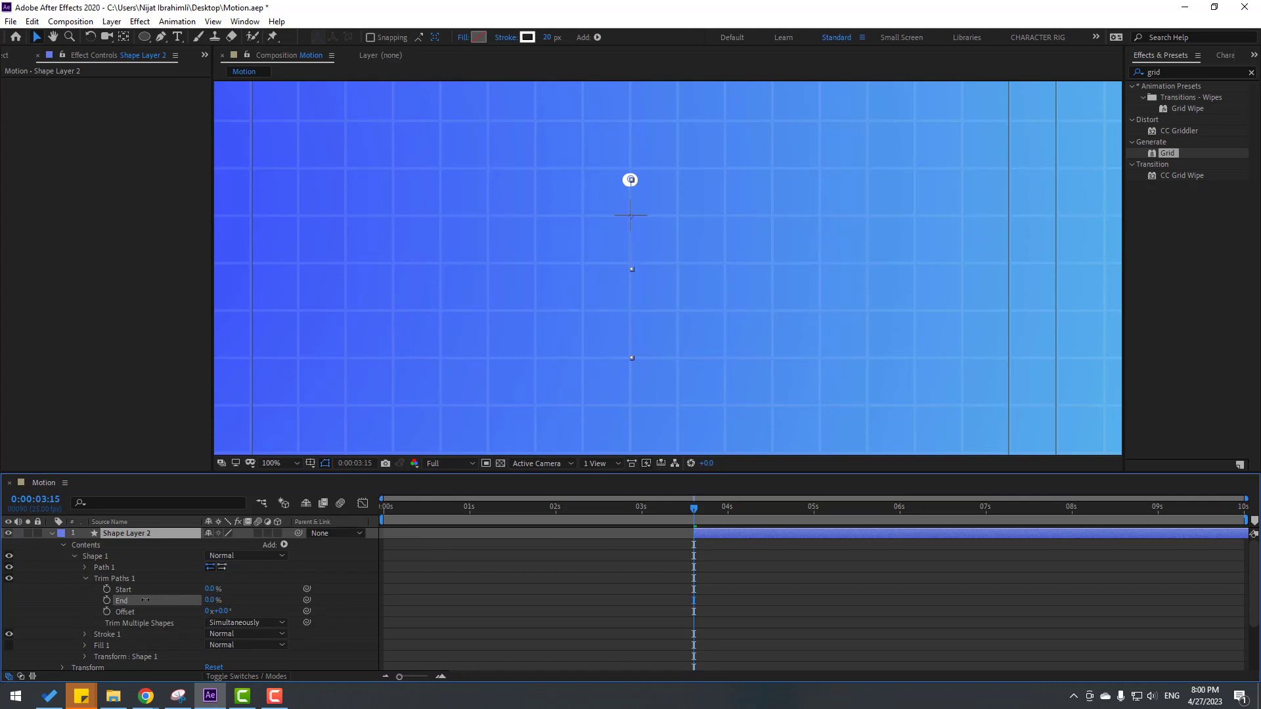
click(106, 601)
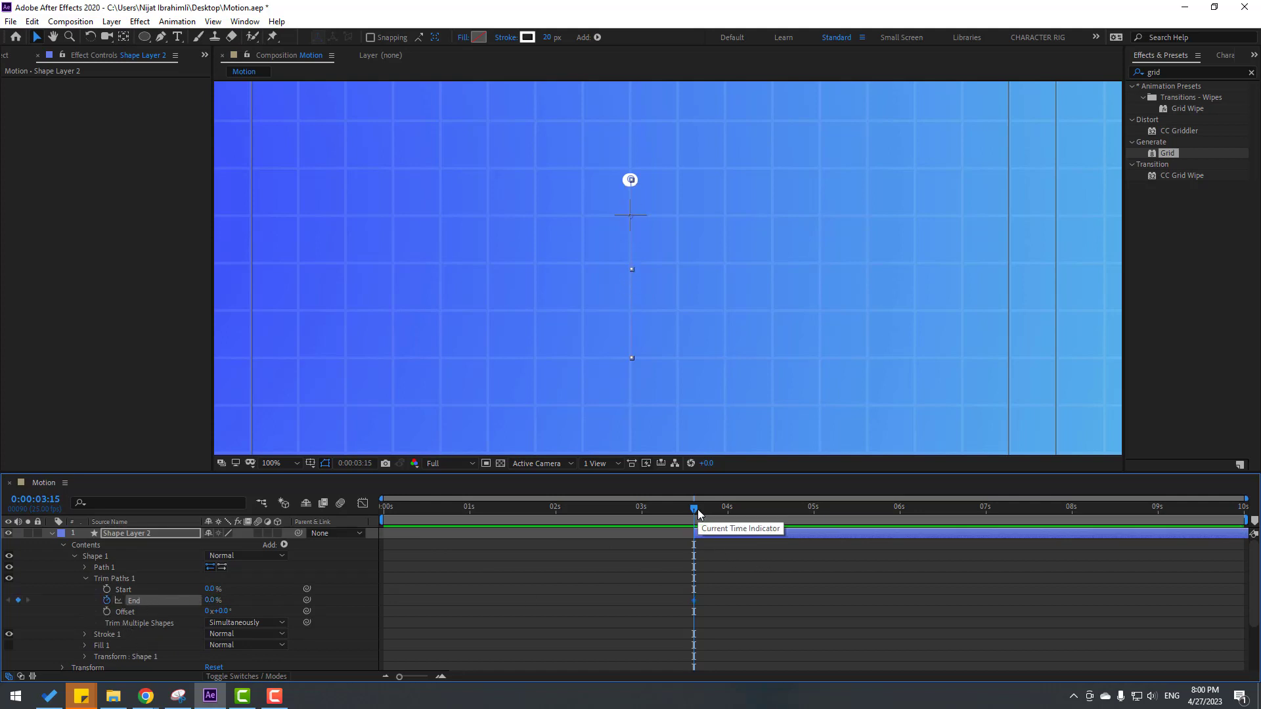
key(shift+Page_Down)
key(shift+Page_Down)
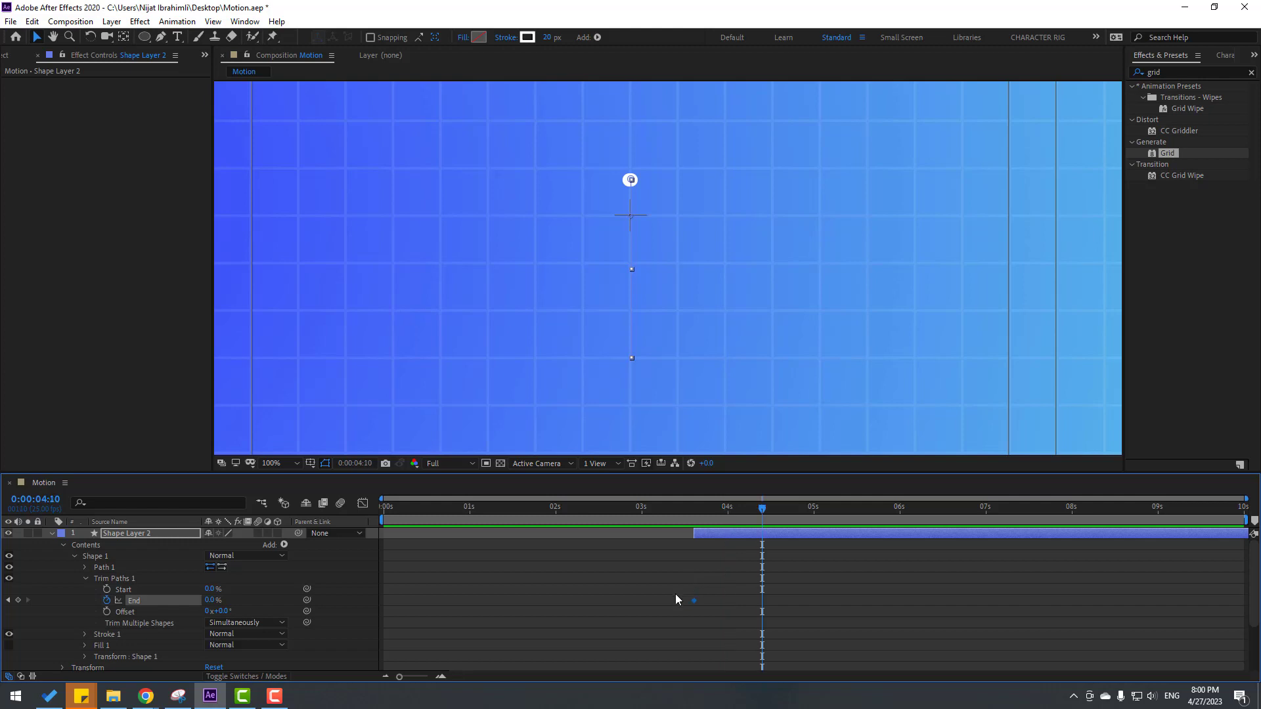
click(209, 600)
text(100)
key(Return)
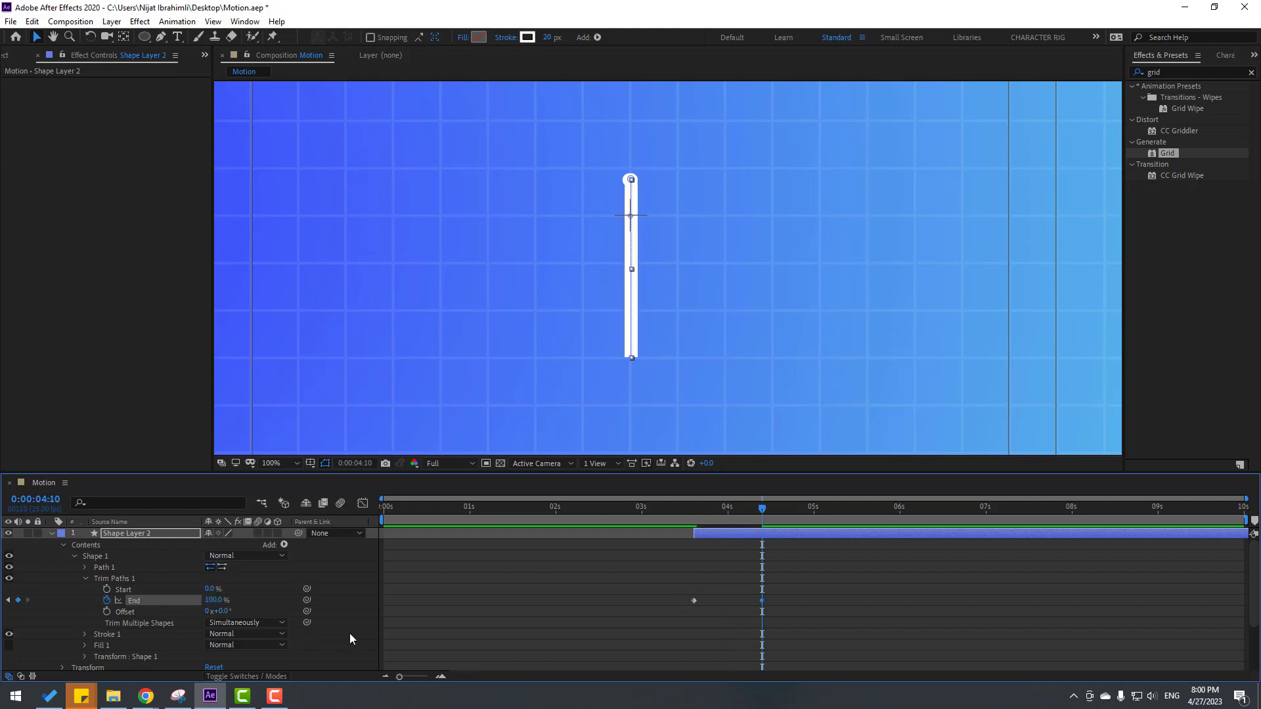
Set the line's stroke Line Cap to Round Cap.
click(79, 578)
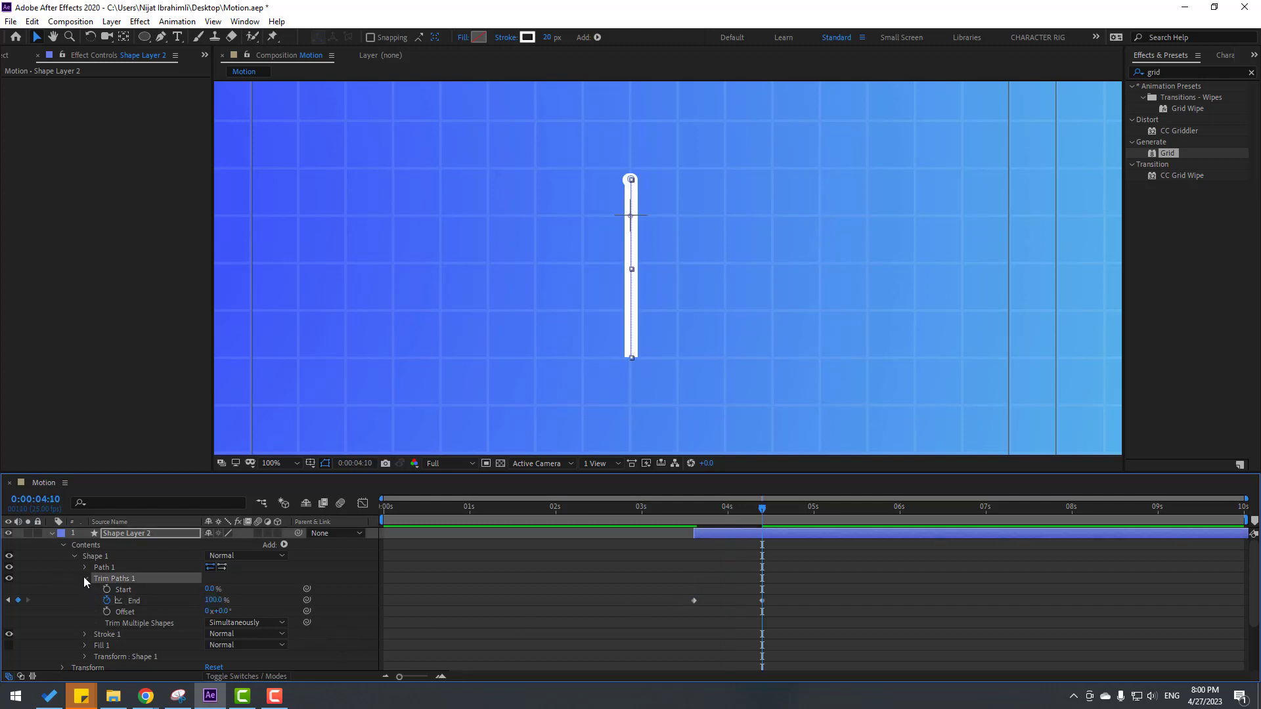
click(84, 578)
click(84, 590)
scroll(84, 589, down, 1)
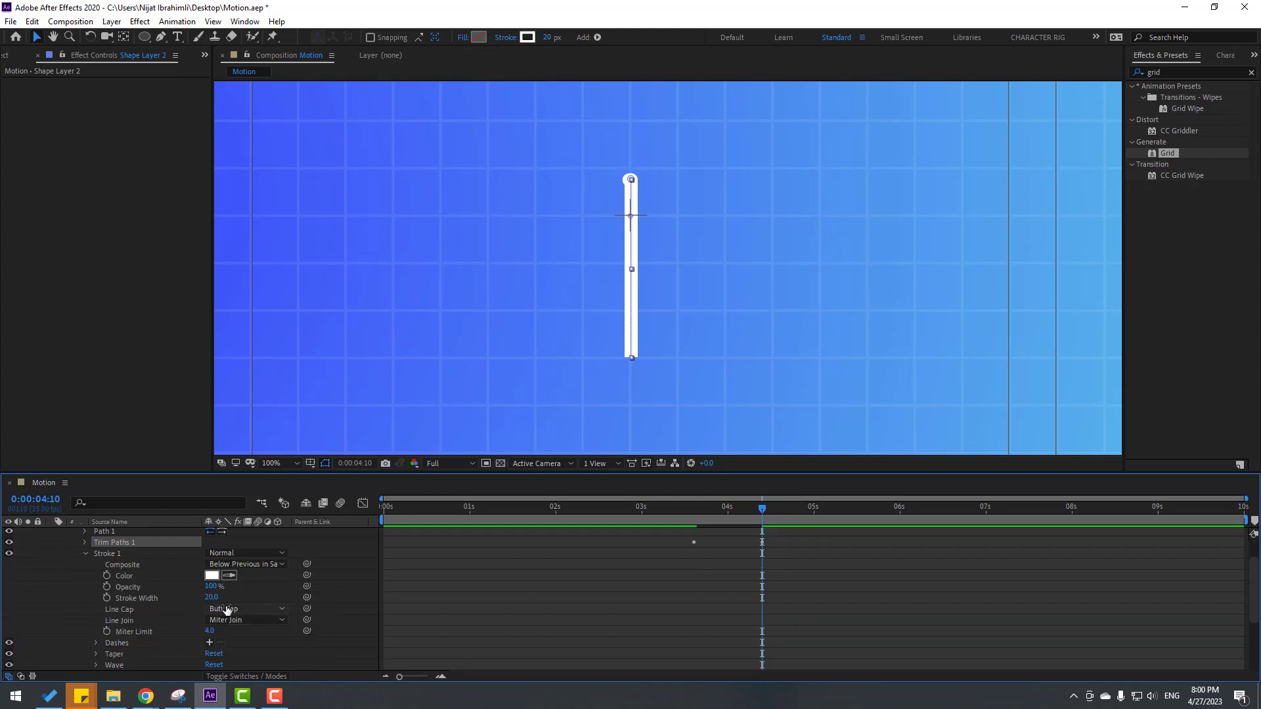
click(245, 609)
click(238, 639)
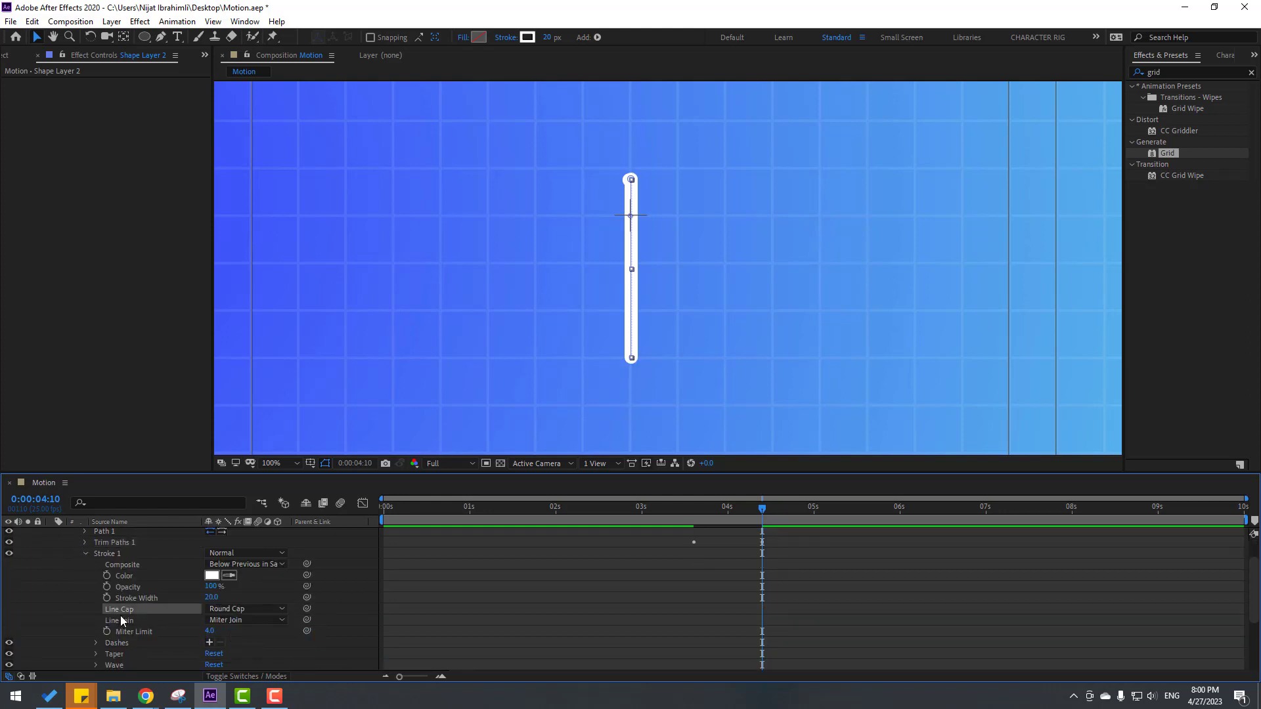
Nudge the line sideways to centre it on the white dot and set its stroke width to 22 px.
scroll(120, 616, up, 1)
scroll(627, 164, up, 2)
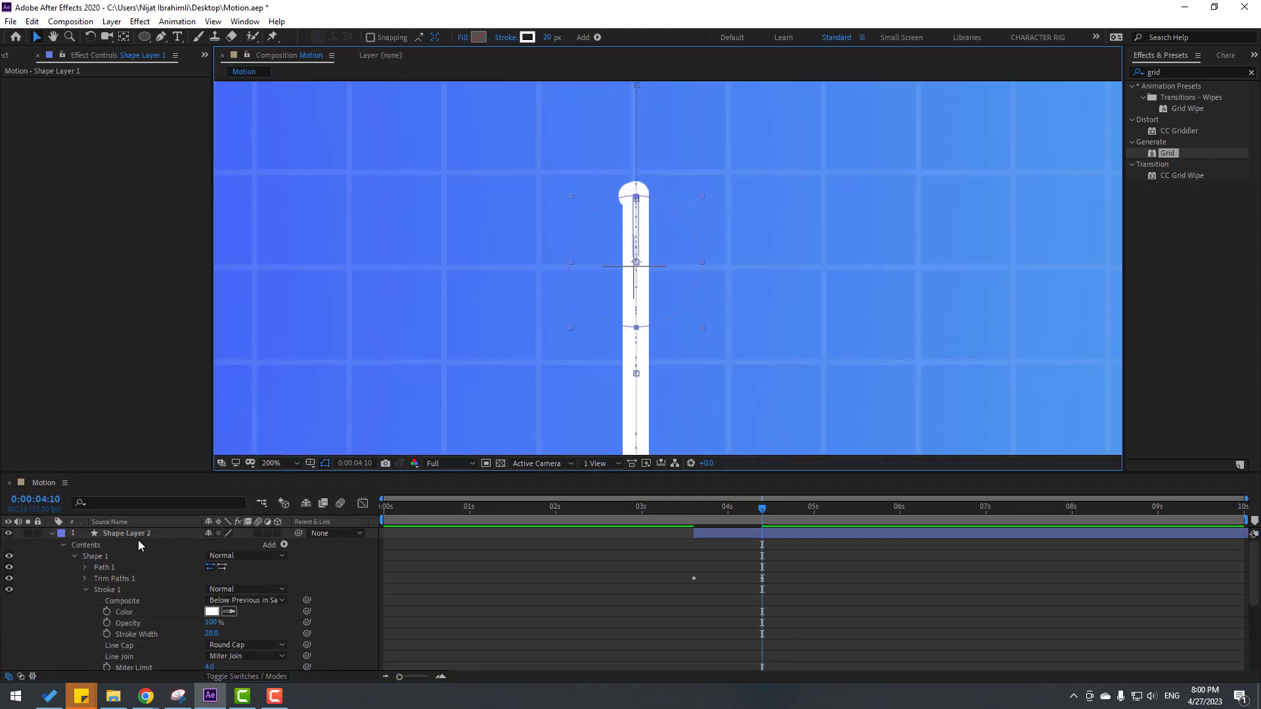
drag(645, 302, 643, 302)
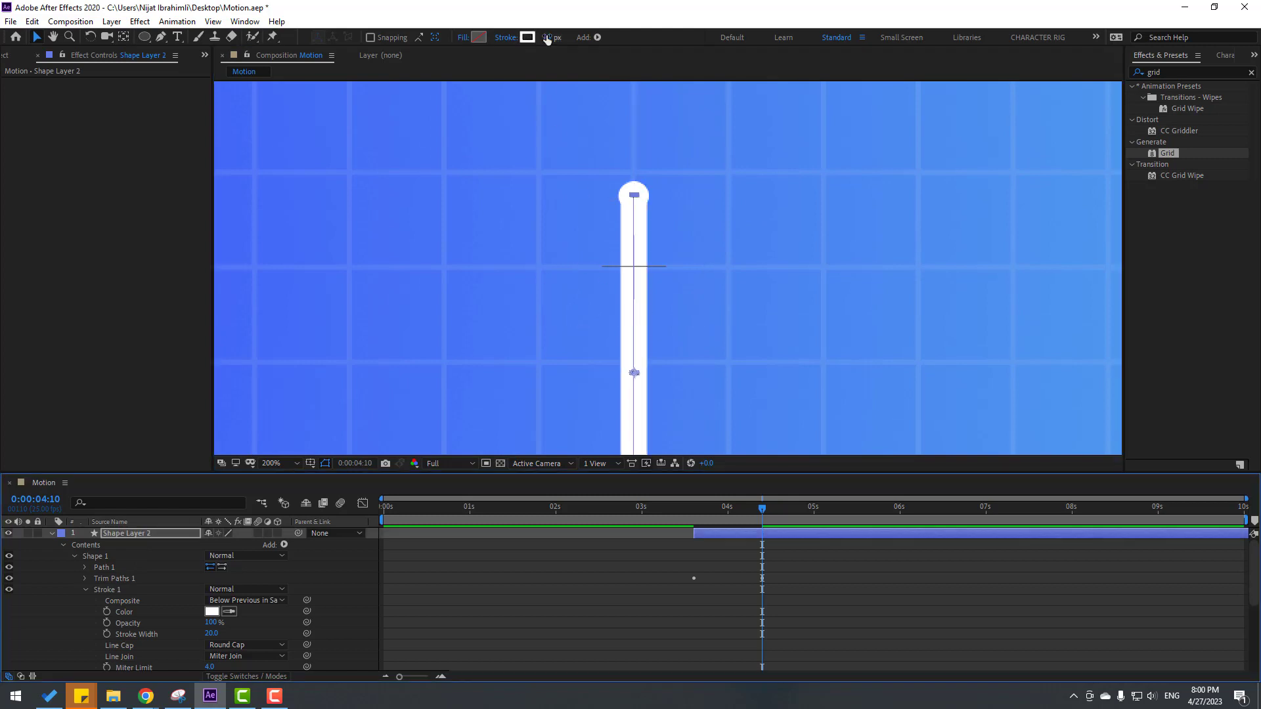
drag(548, 38, 550, 93)
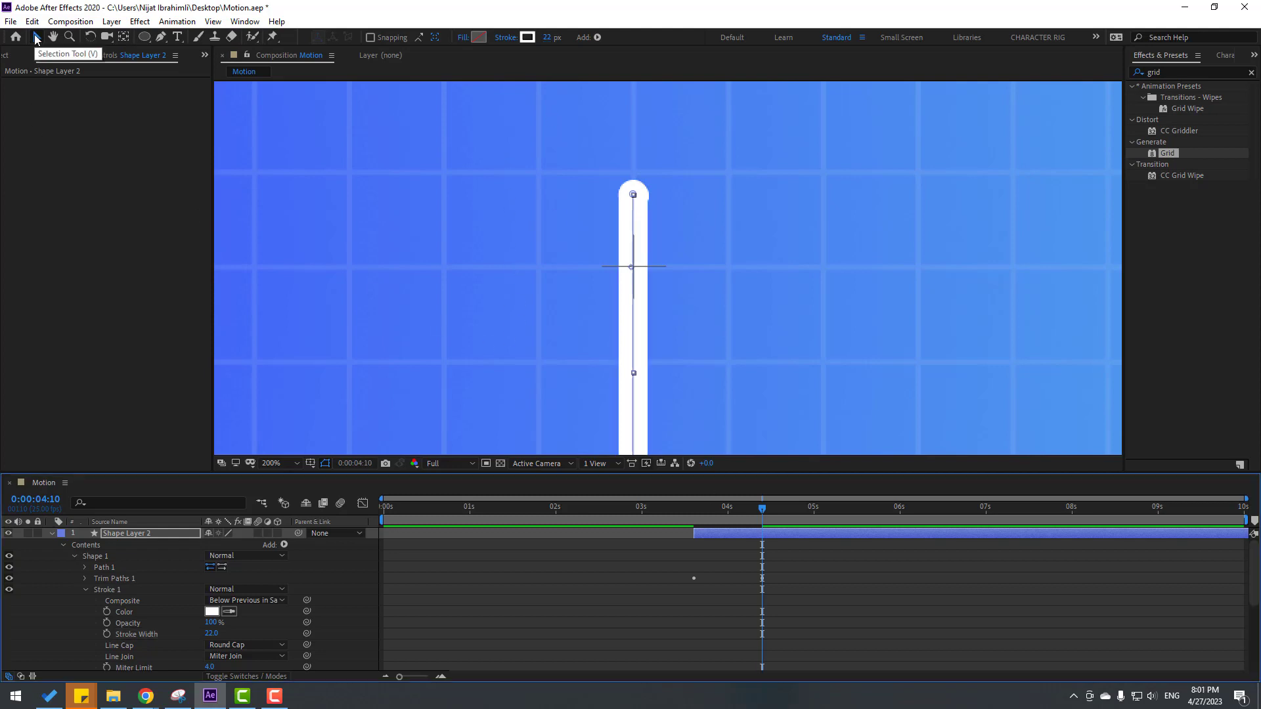
scroll(540, 351, down, 6)
scroll(557, 380, up, 2)
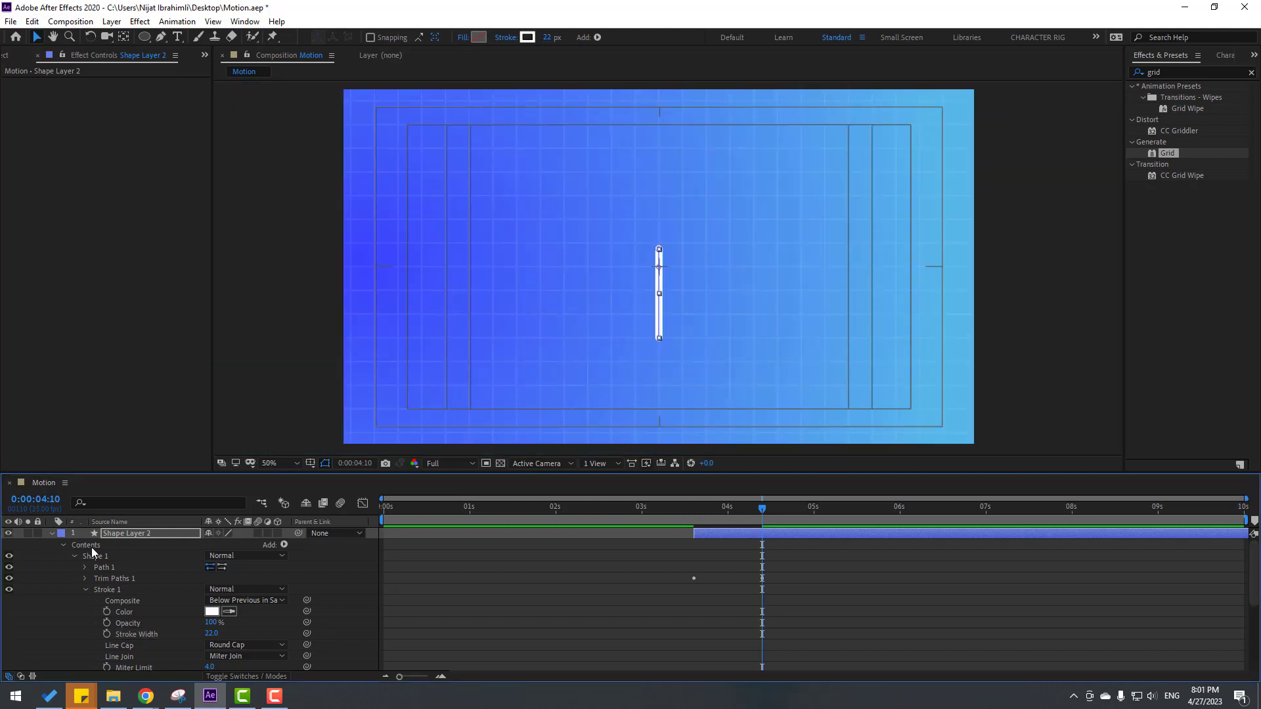
Collapse the line layer's properties and preview the ring's bounce and trim animation.
click(52, 534)
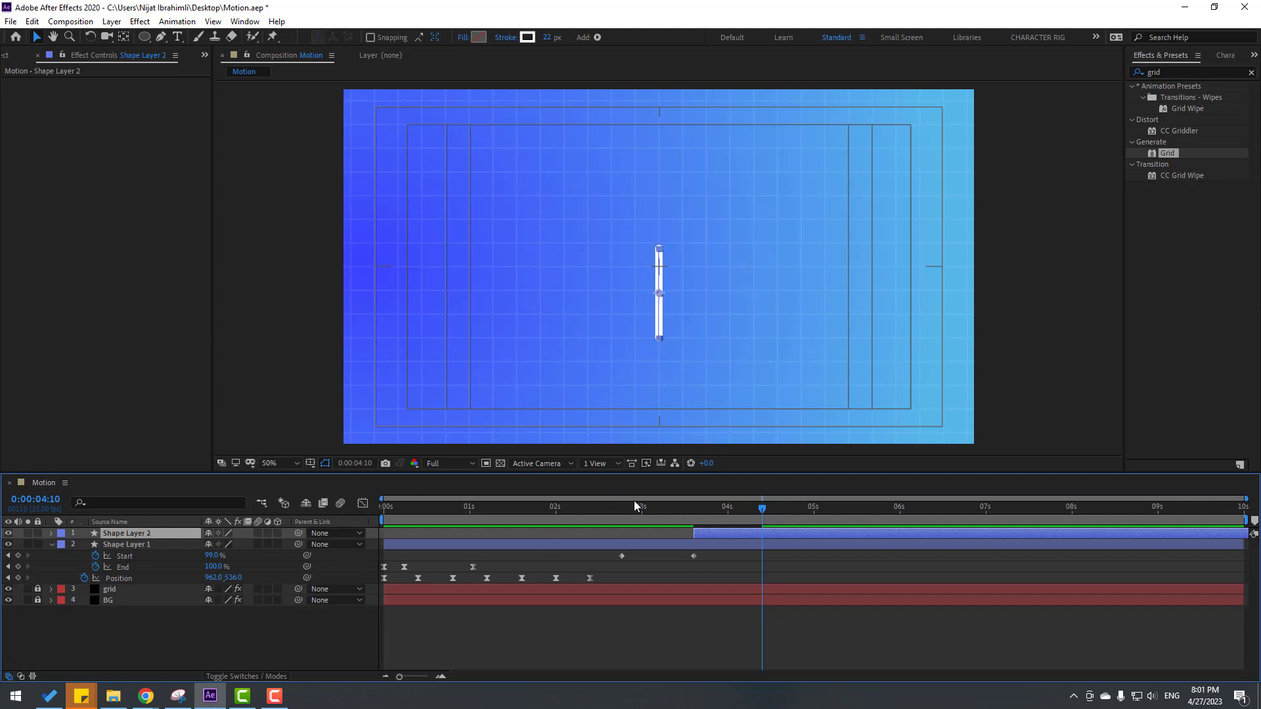
drag(633, 501, 659, 512)
scroll(689, 428, up, 1)
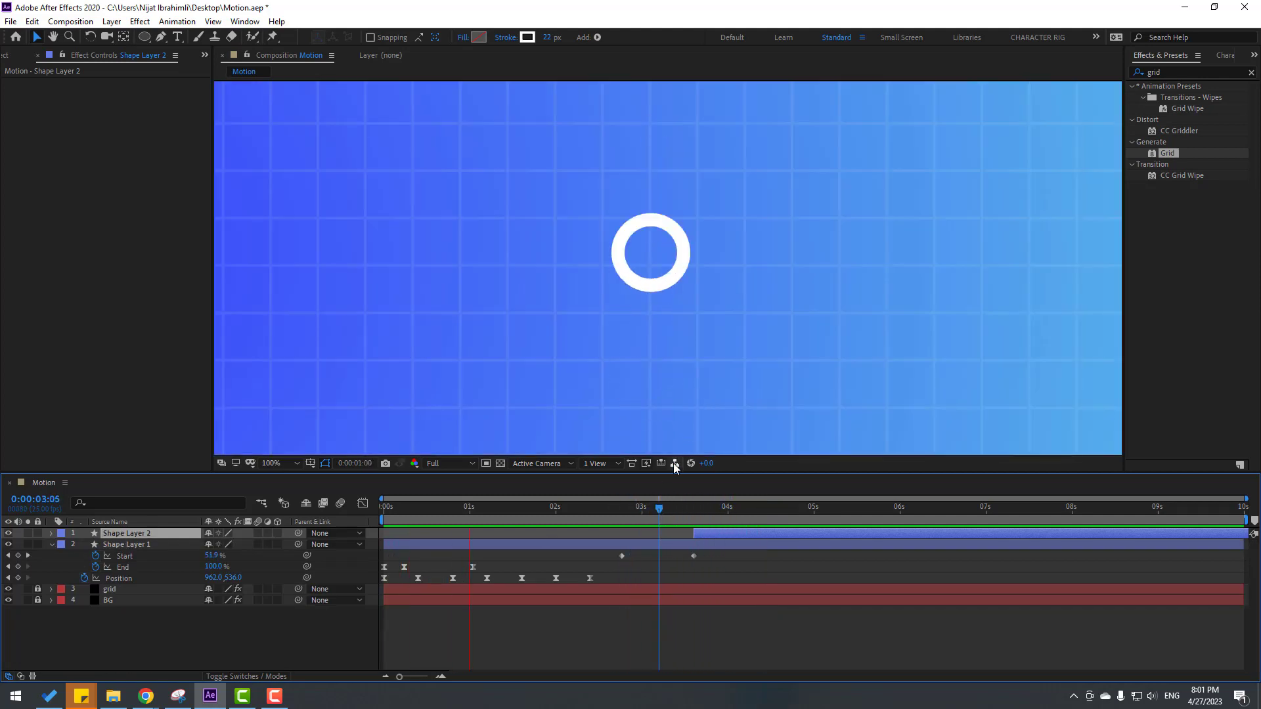
scroll(665, 348, down, 1)
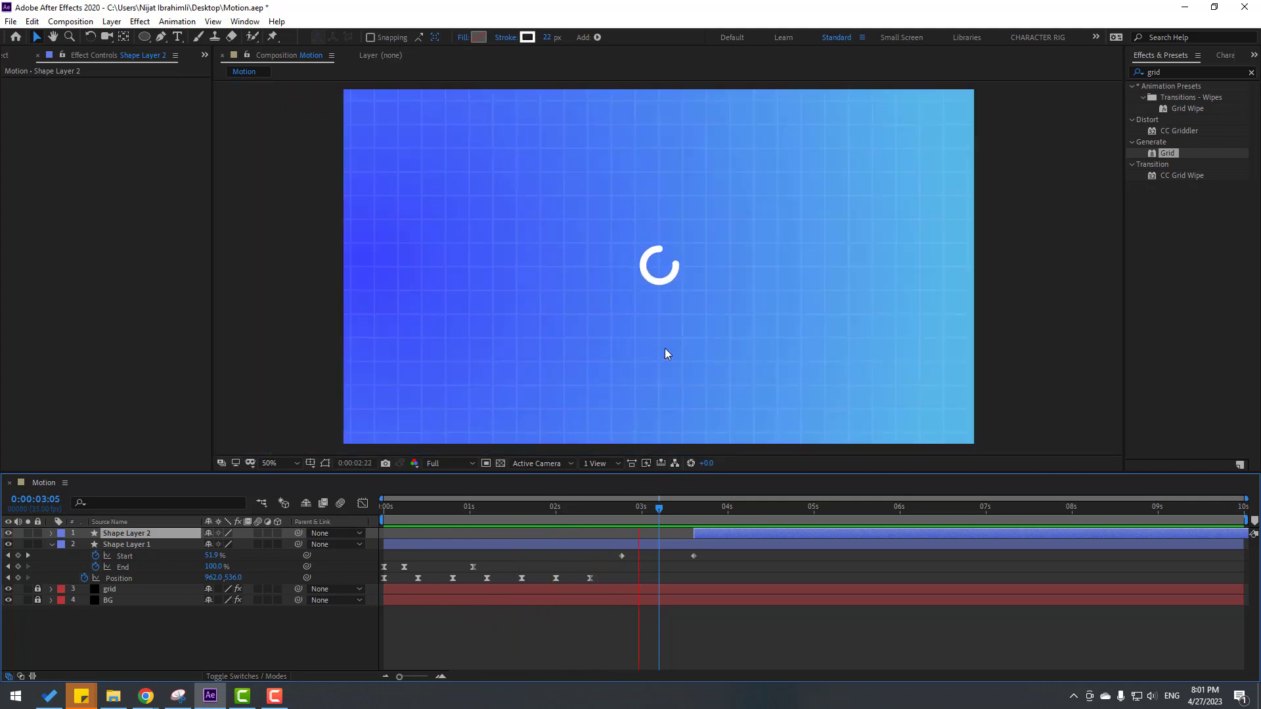
key(space)
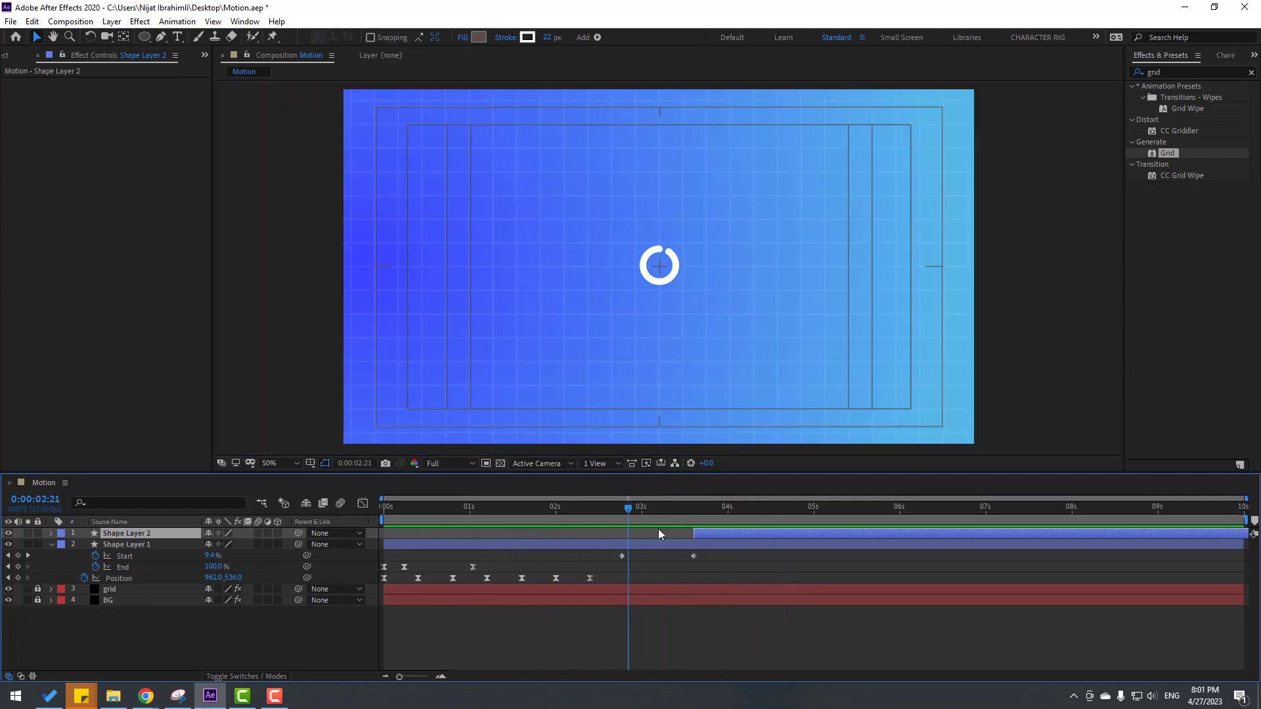
Apply Easy Ease to both Trim Paths Start keyframes of the ring.
drag(712, 554, 620, 553)
right_click(622, 555)
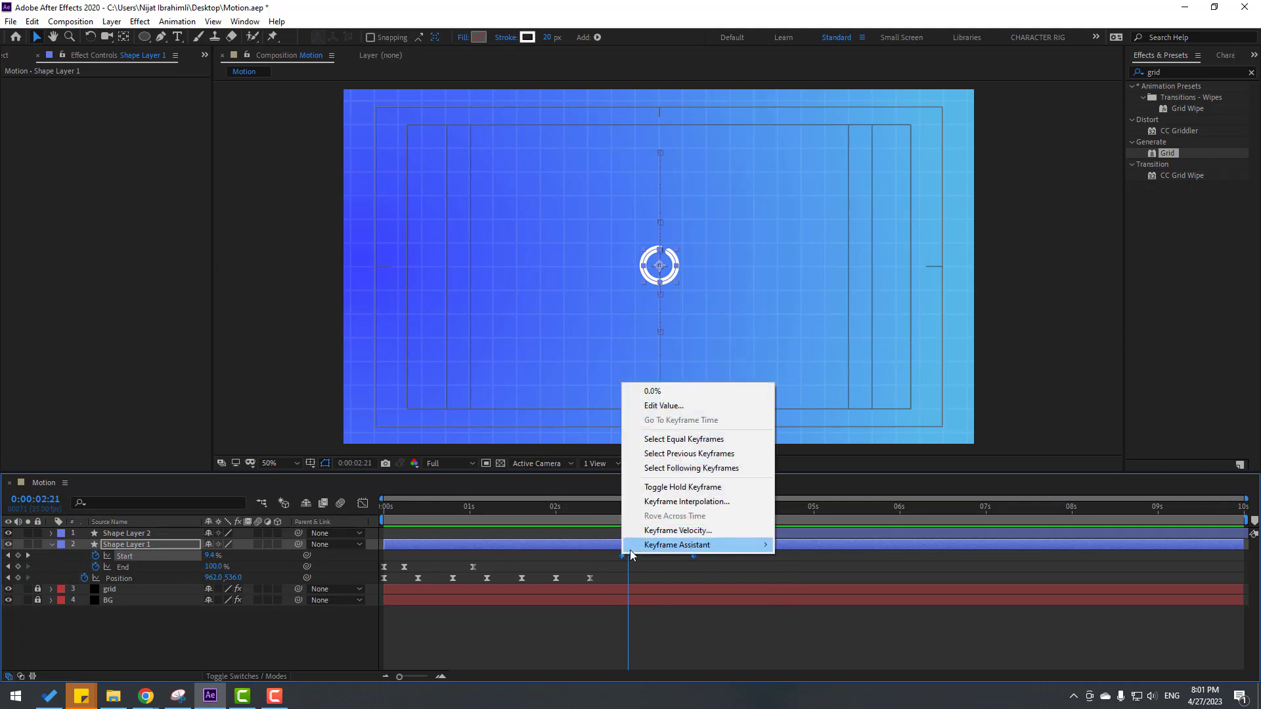
mouse_move(630, 552)
click(786, 589)
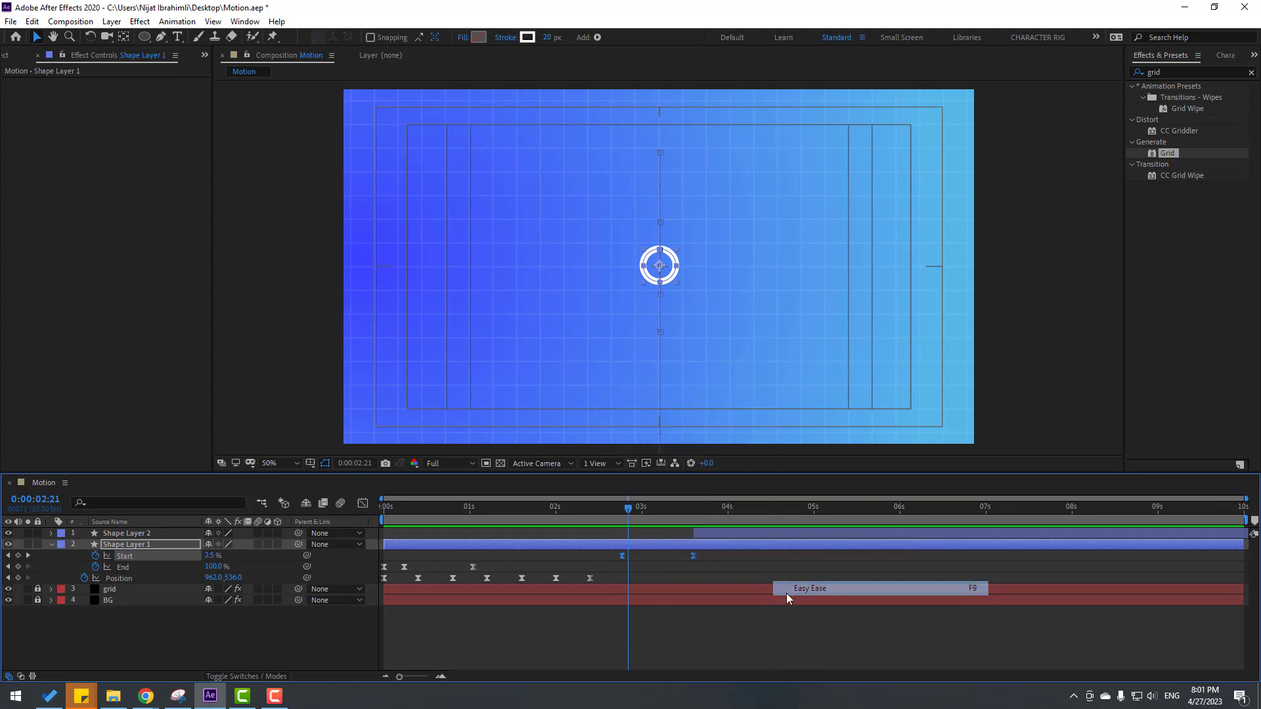
Open the Start keyframes' speed graph and lengthen the first keyframe's outgoing ease so the speed peaks near 3:10.
click(363, 504)
scroll(690, 624, up, 2)
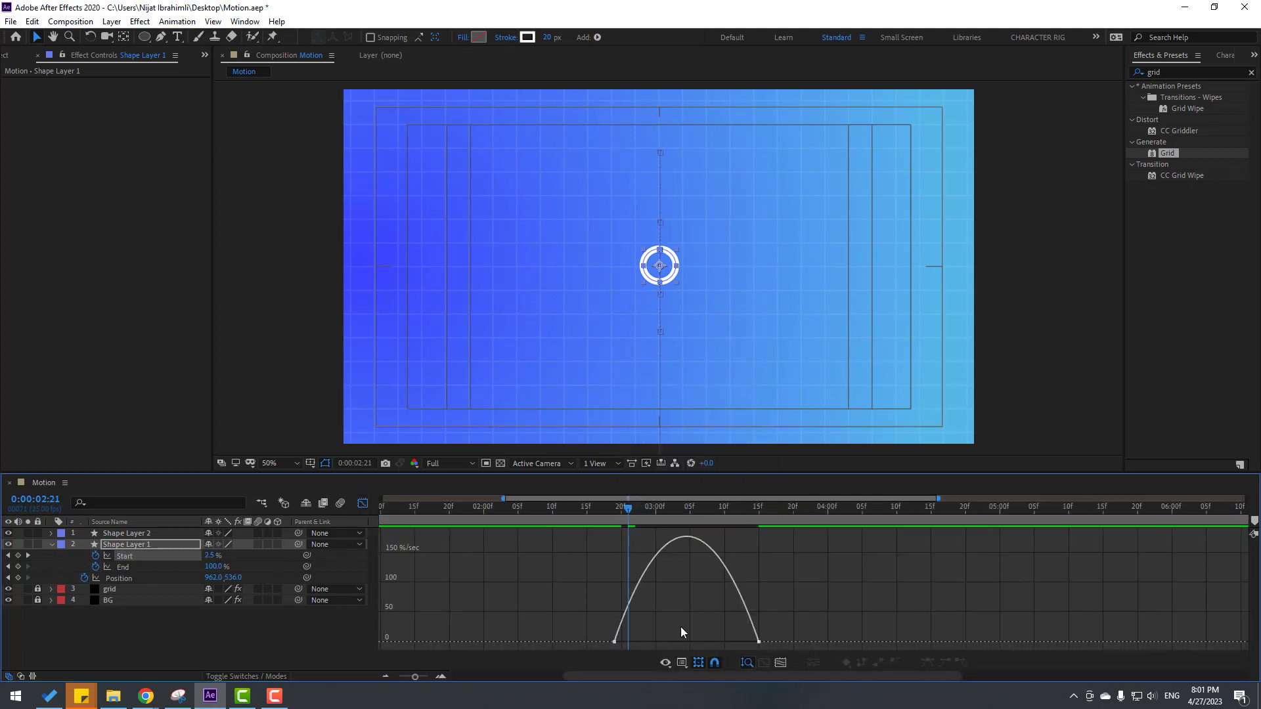
key(ctrl+a)
drag(639, 643, 684, 642)
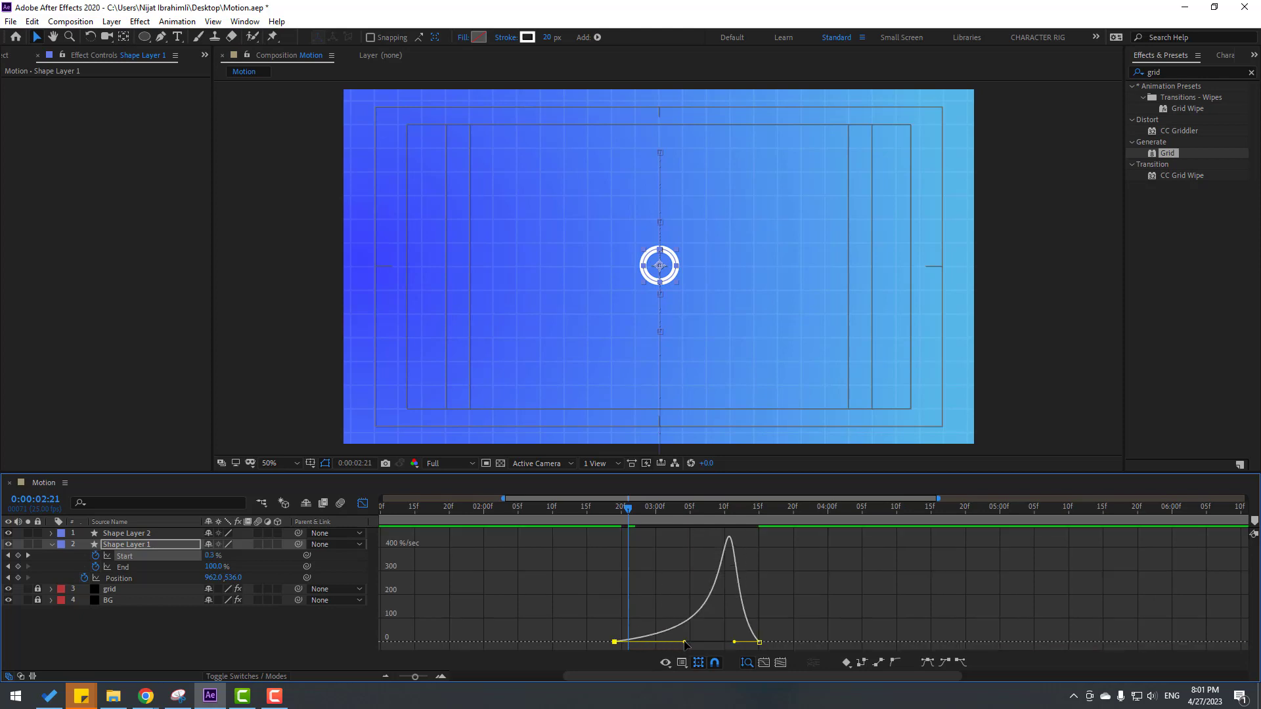
Set the work area to begin at 1:22 and preview the animation from there.
click(463, 513)
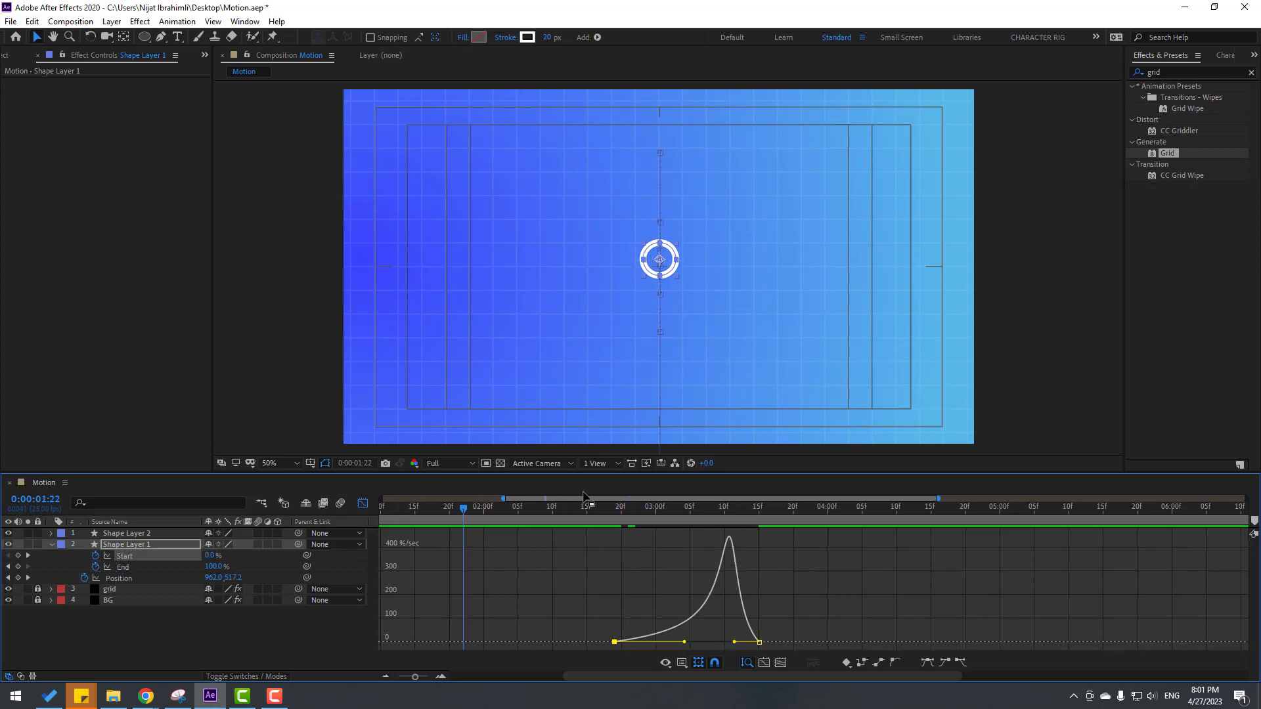
key(semicolon)
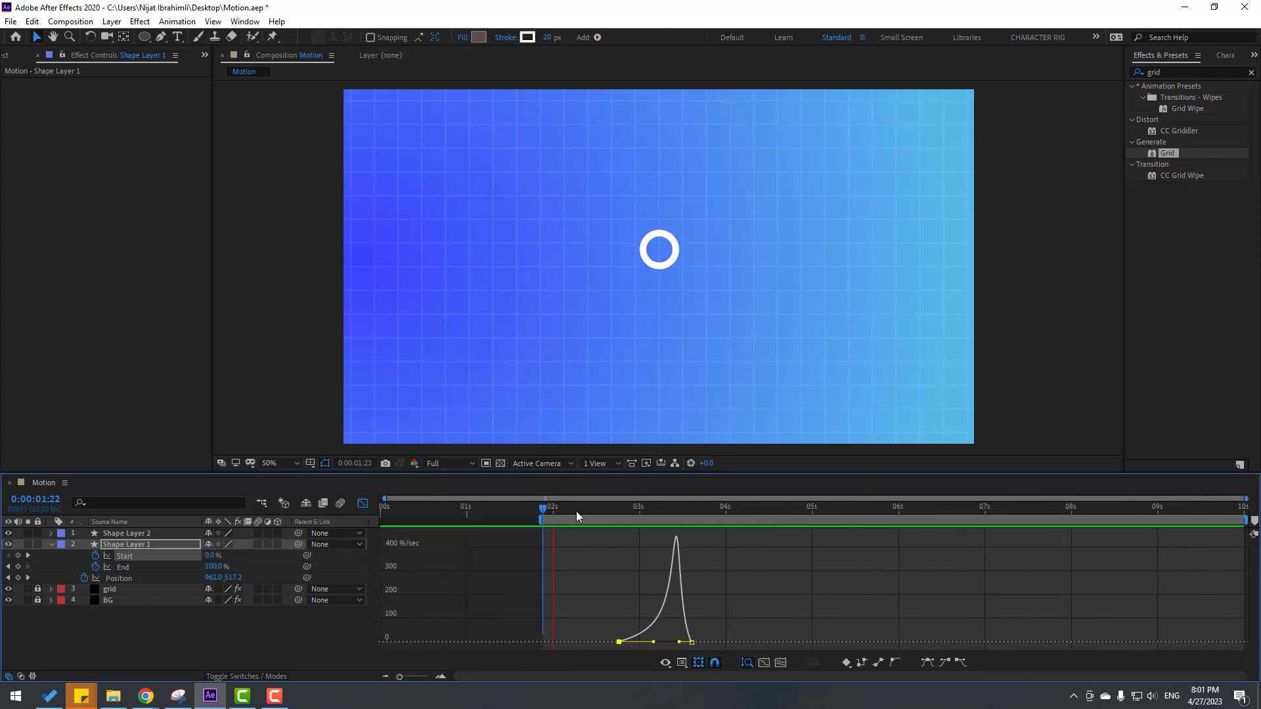
key(space)
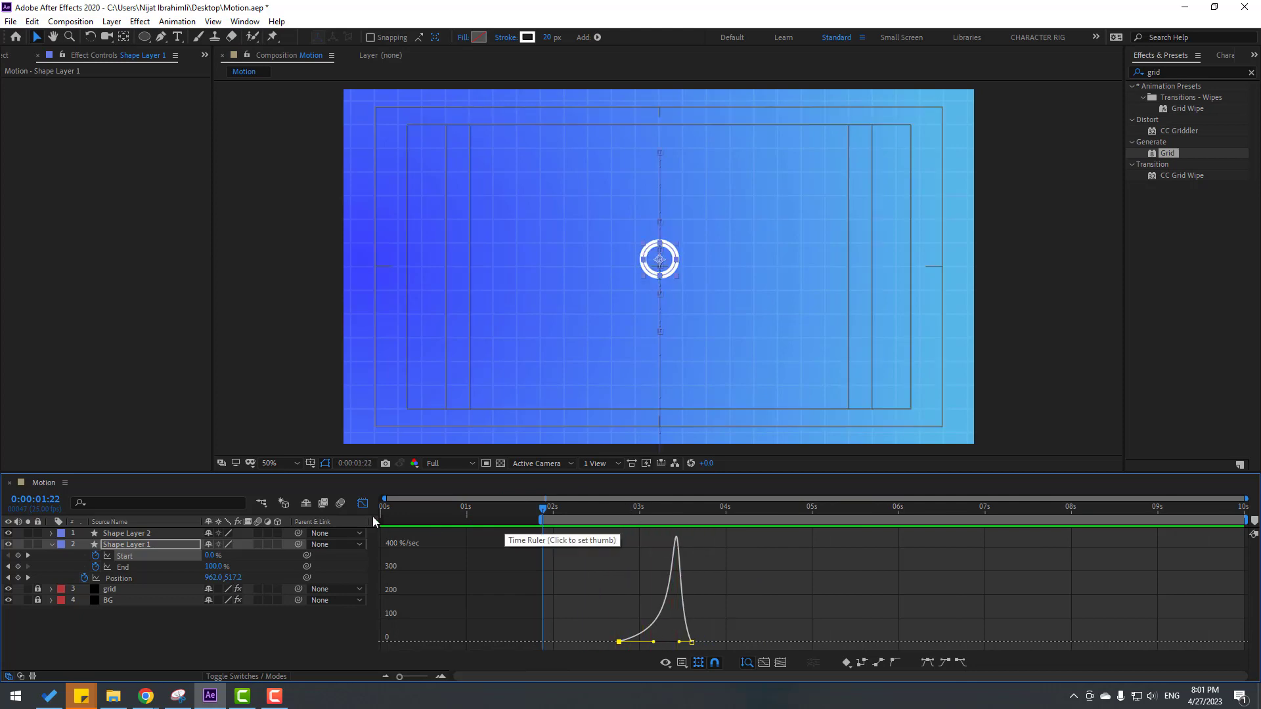
Reveal the line layer's keyframes and apply Easy Ease to its Trim Paths End keyframes.
click(363, 503)
click(698, 535)
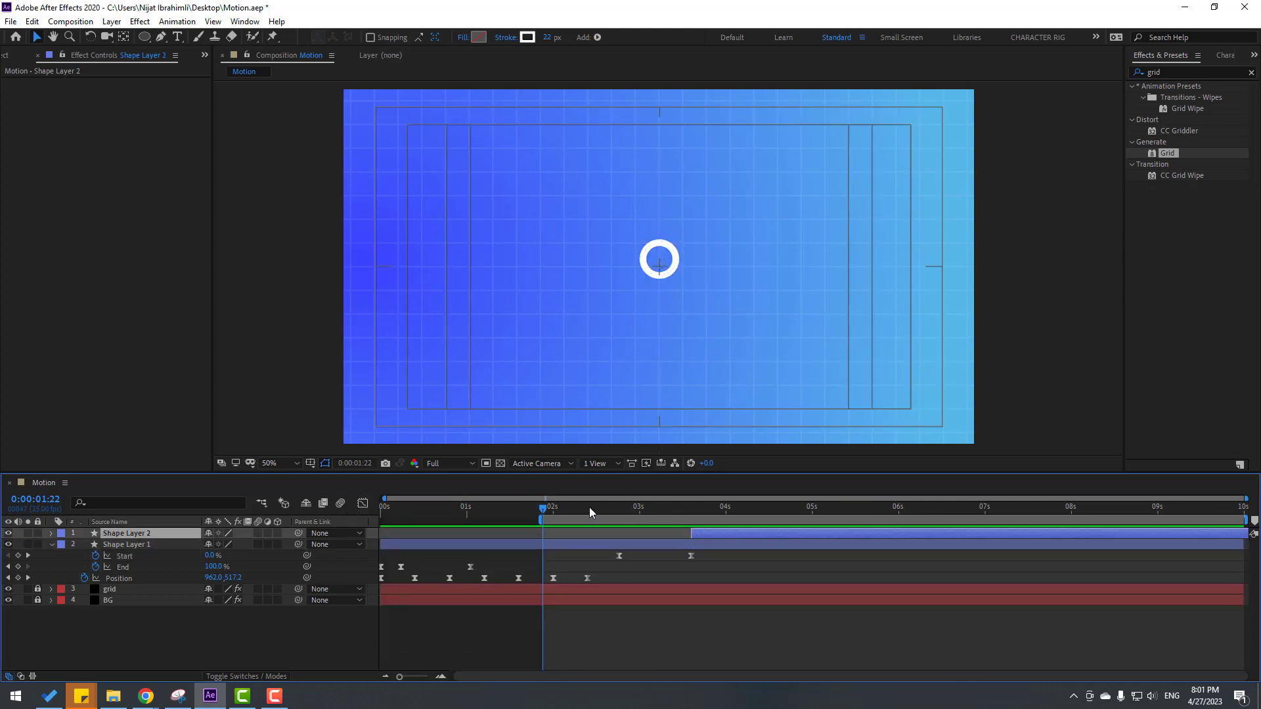
drag(589, 507, 696, 513)
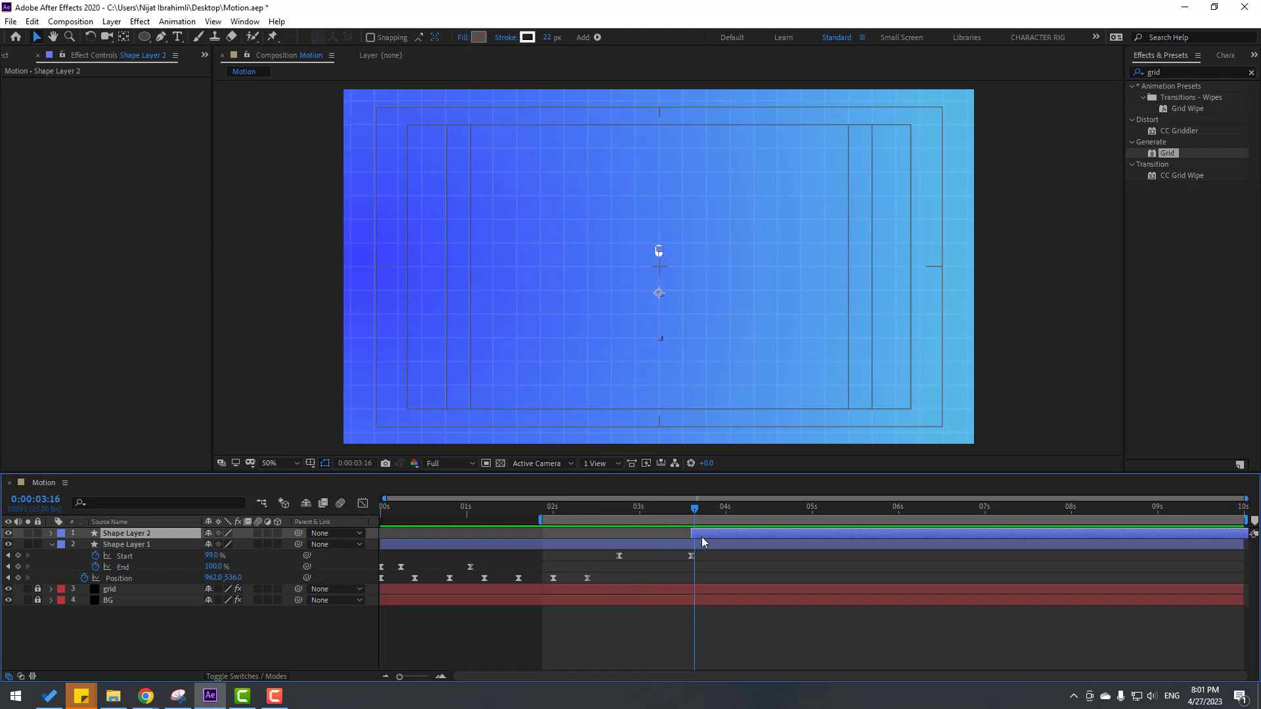
key(u)
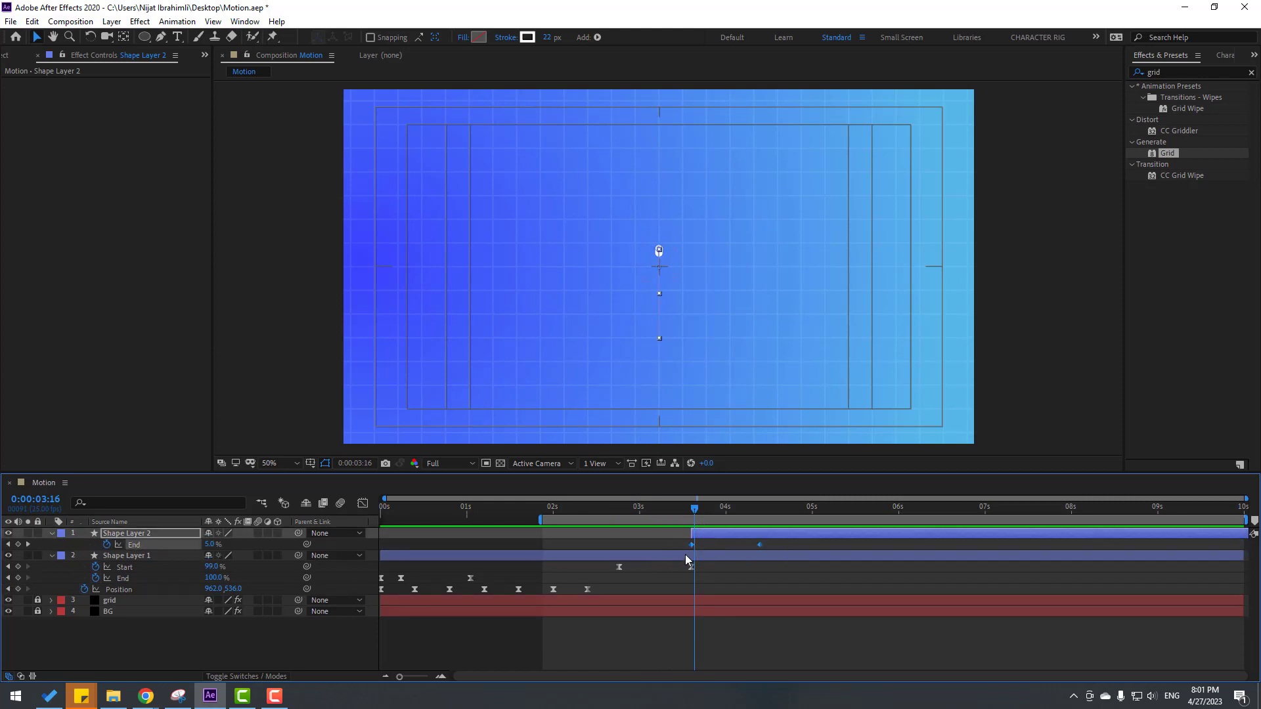
right_click(693, 543)
mouse_move(775, 534)
click(871, 580)
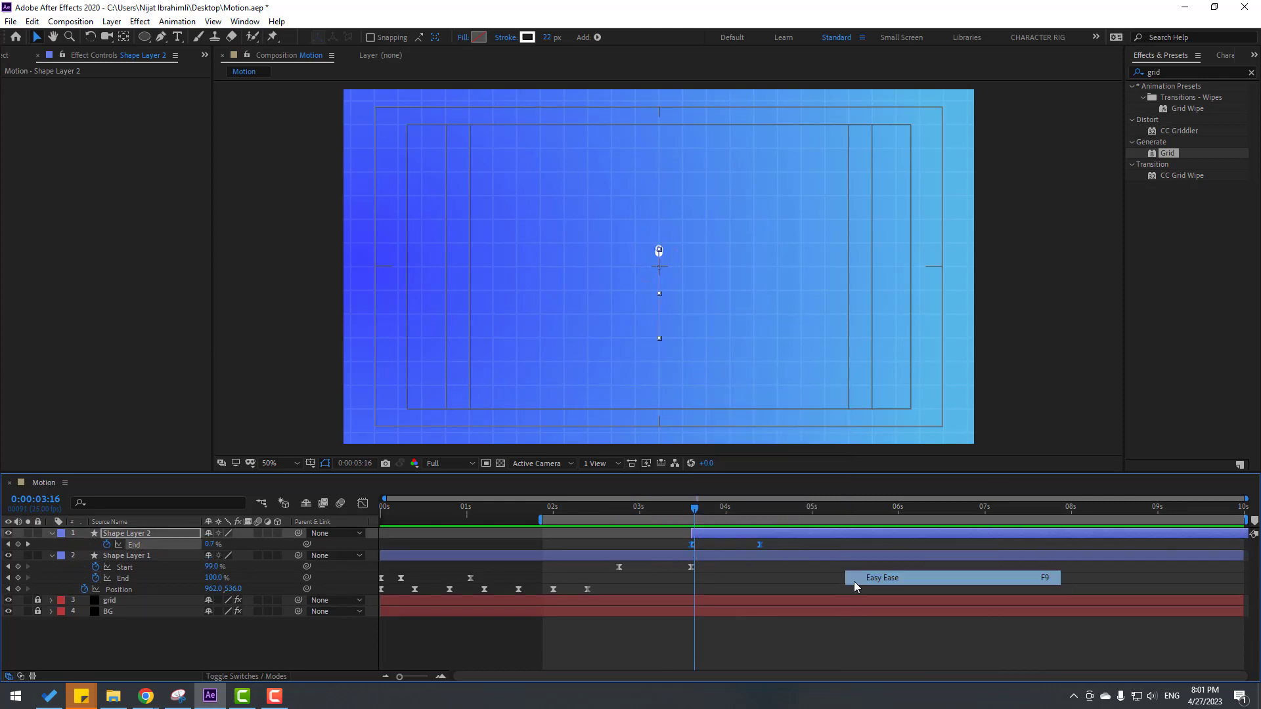
Reshape the line's End speed graph so the speed peaks just after the first keyframe, and preview the result.
click(362, 503)
drag(784, 626, 698, 644)
key(space)
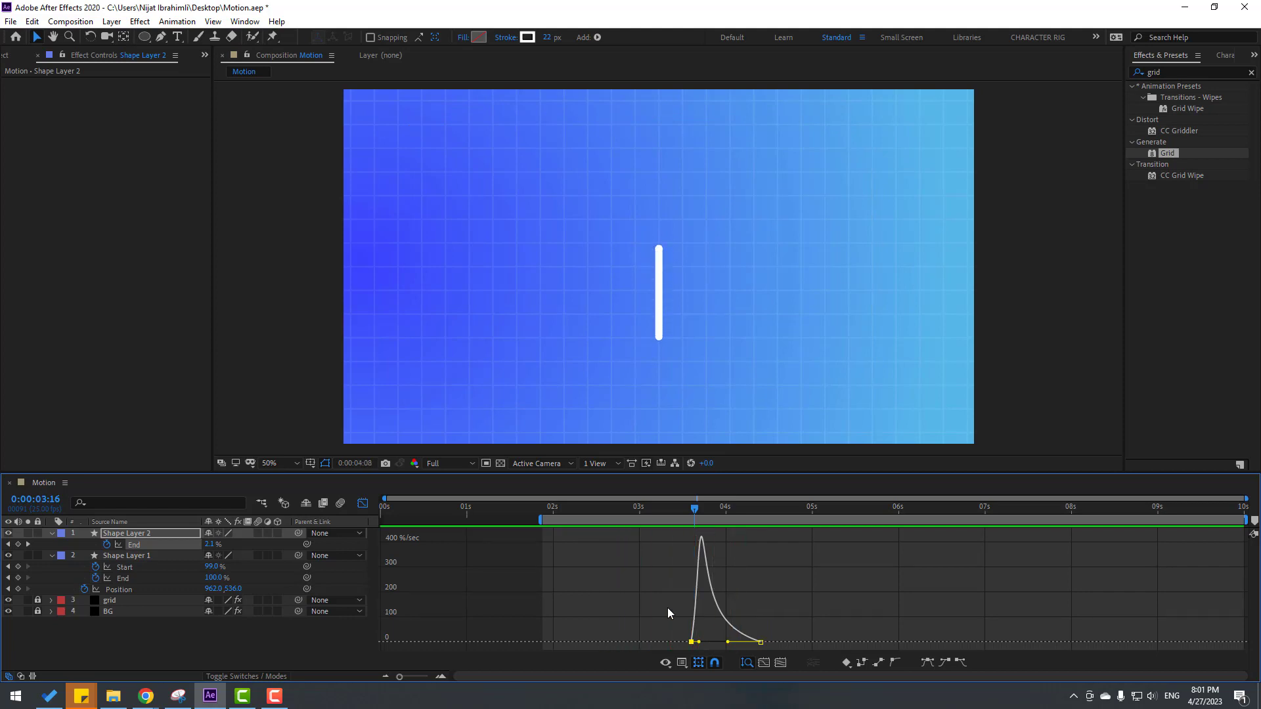
key(space)
Move the line's last End keyframe out to about 4:19 and preview the slower growth.
click(363, 504)
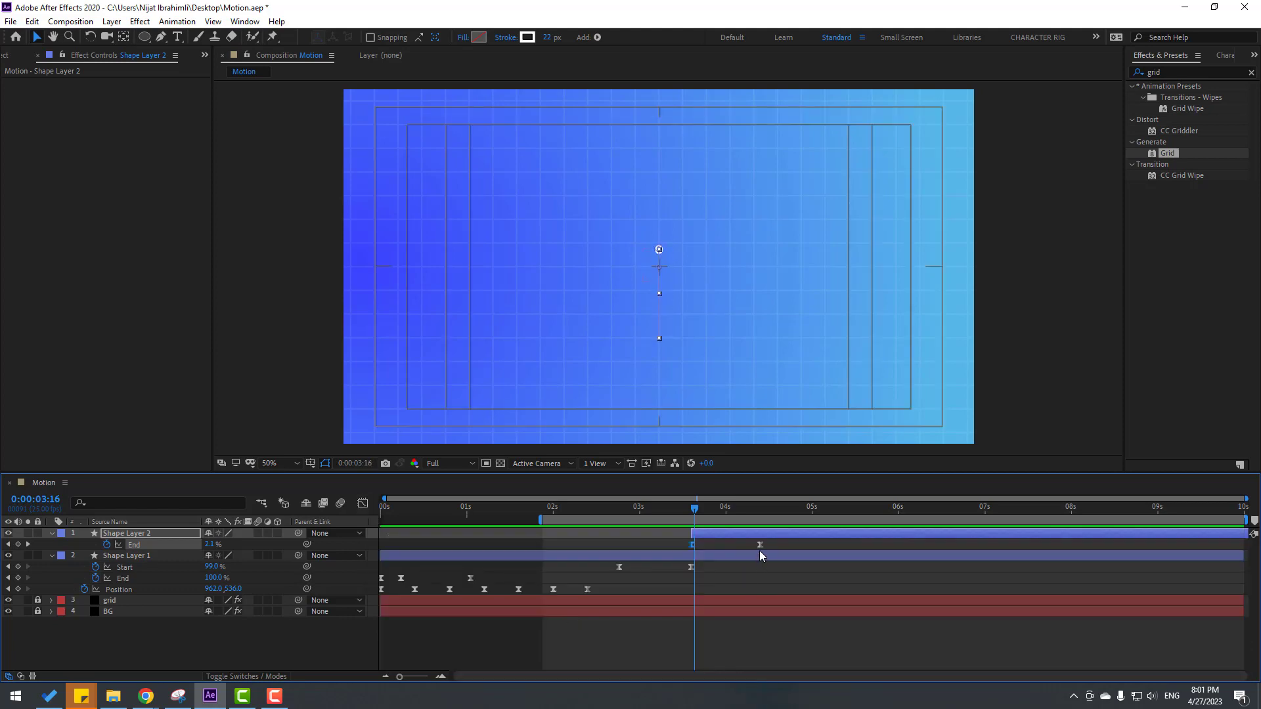
drag(760, 546, 791, 547)
mouse_move(673, 506)
mouse_down()
mouse_move(720, 507)
mouse_move(669, 507)
mouse_move(685, 507)
mouse_up()
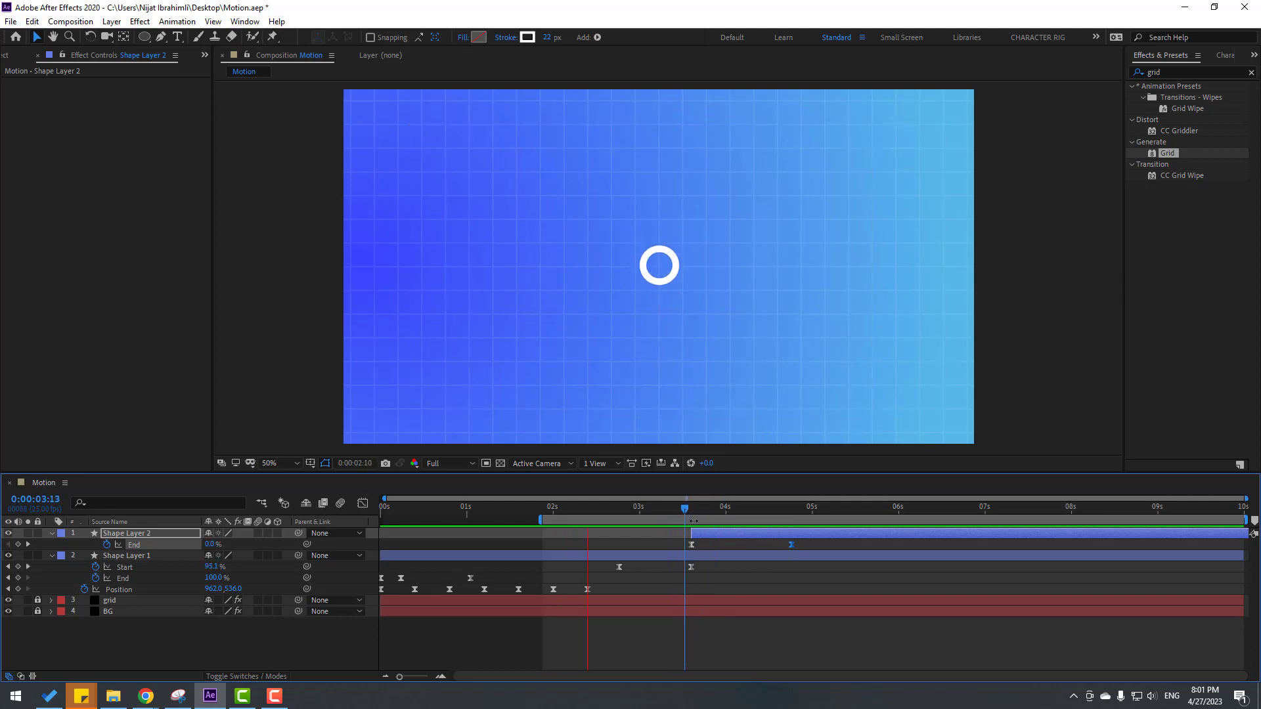
key(apostrophe)
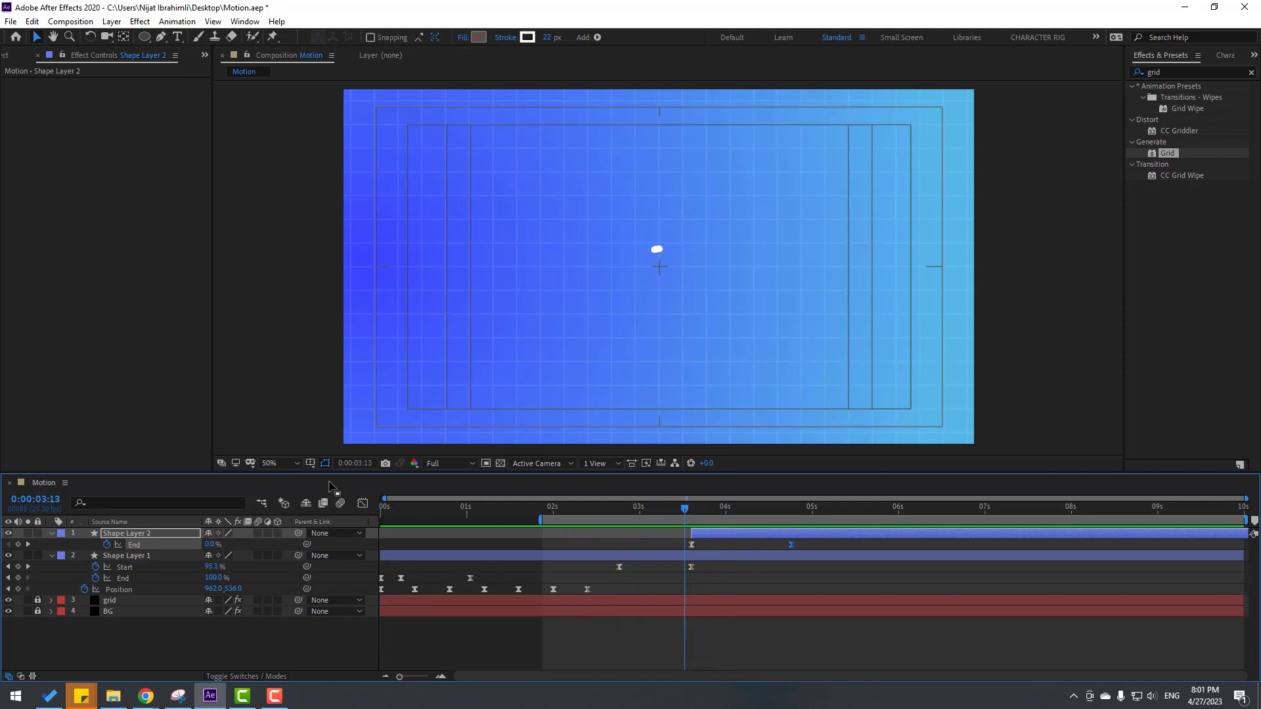
Reshape the line's End speed graph with long eases on both keyframes so the speed peaks near 4:02.
click(361, 503)
drag(663, 624, 736, 647)
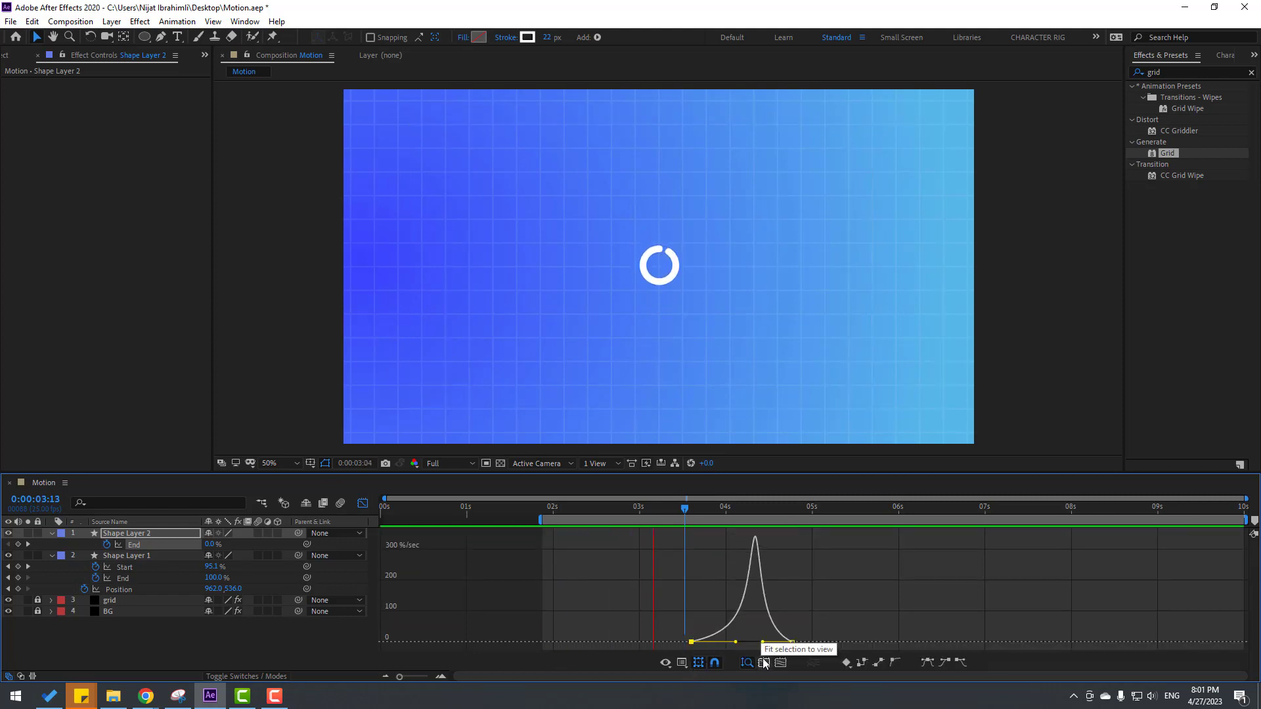
mouse_move(740, 653)
mouse_down()
mouse_move(724, 642)
mouse_move(749, 643)
mouse_up()
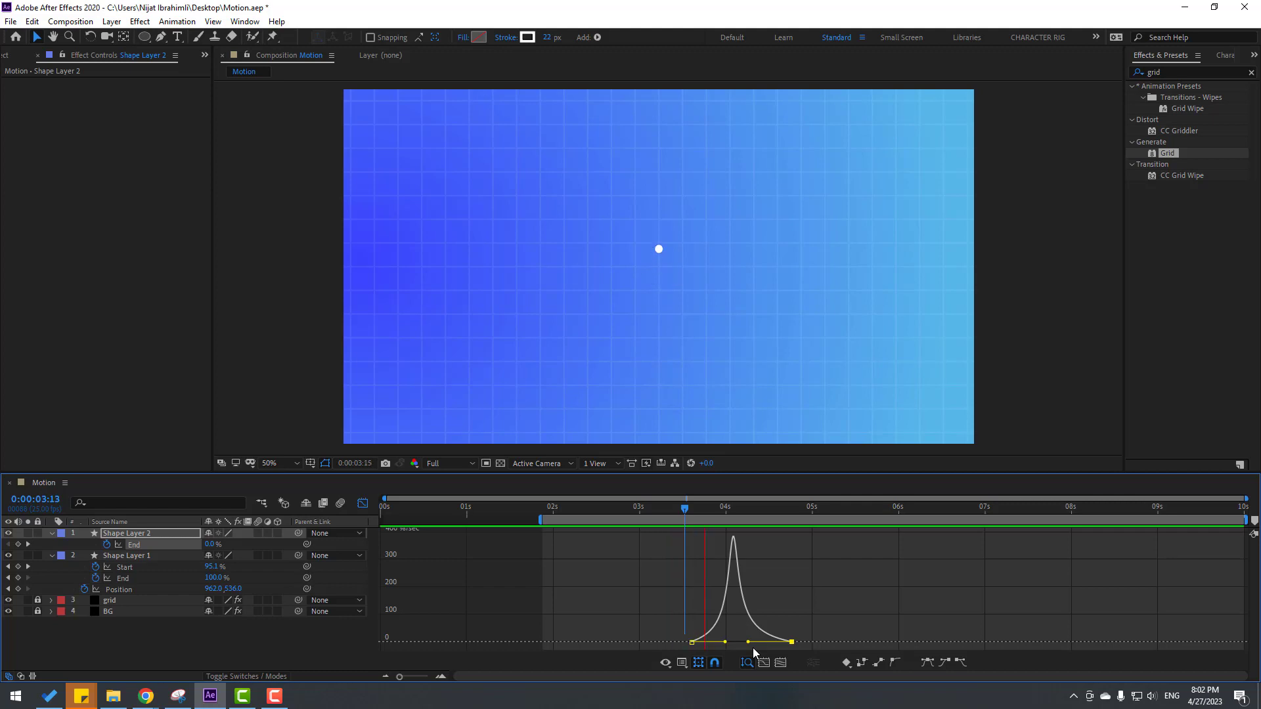
Move the line's last End keyframe to 4:13 and set the work area to begin at 2:16.
click(362, 503)
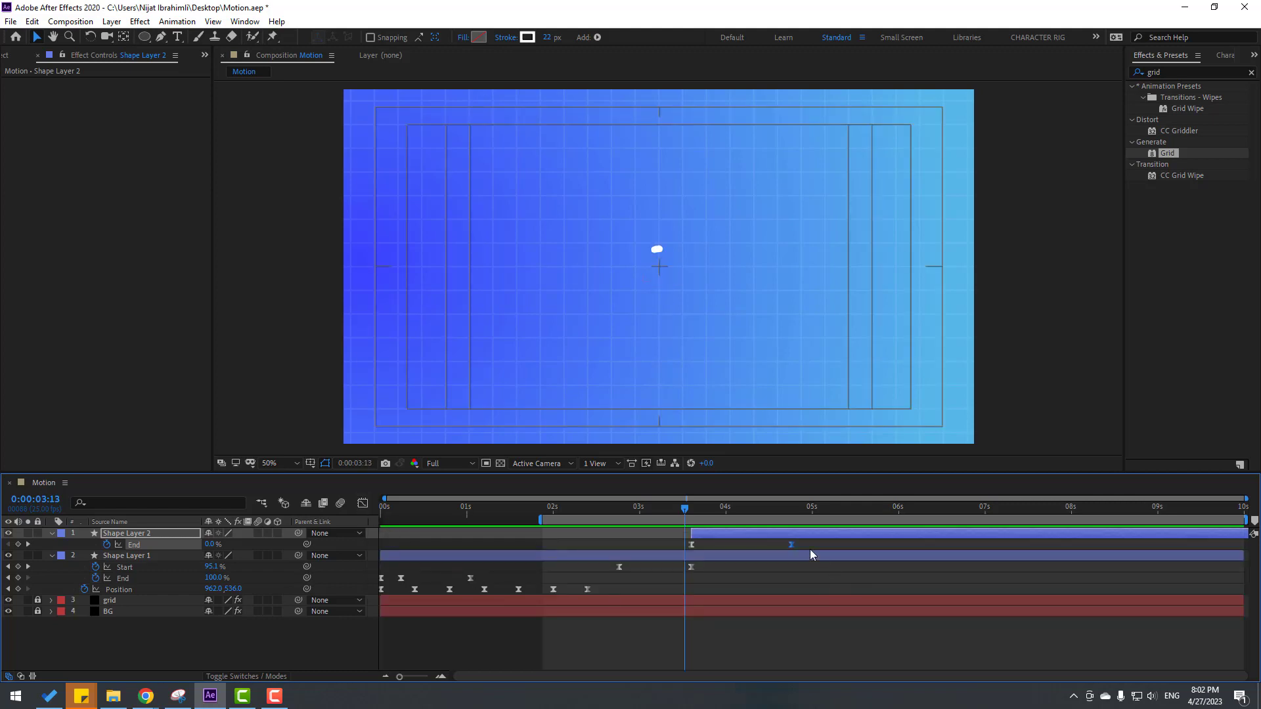
drag(792, 544, 770, 544)
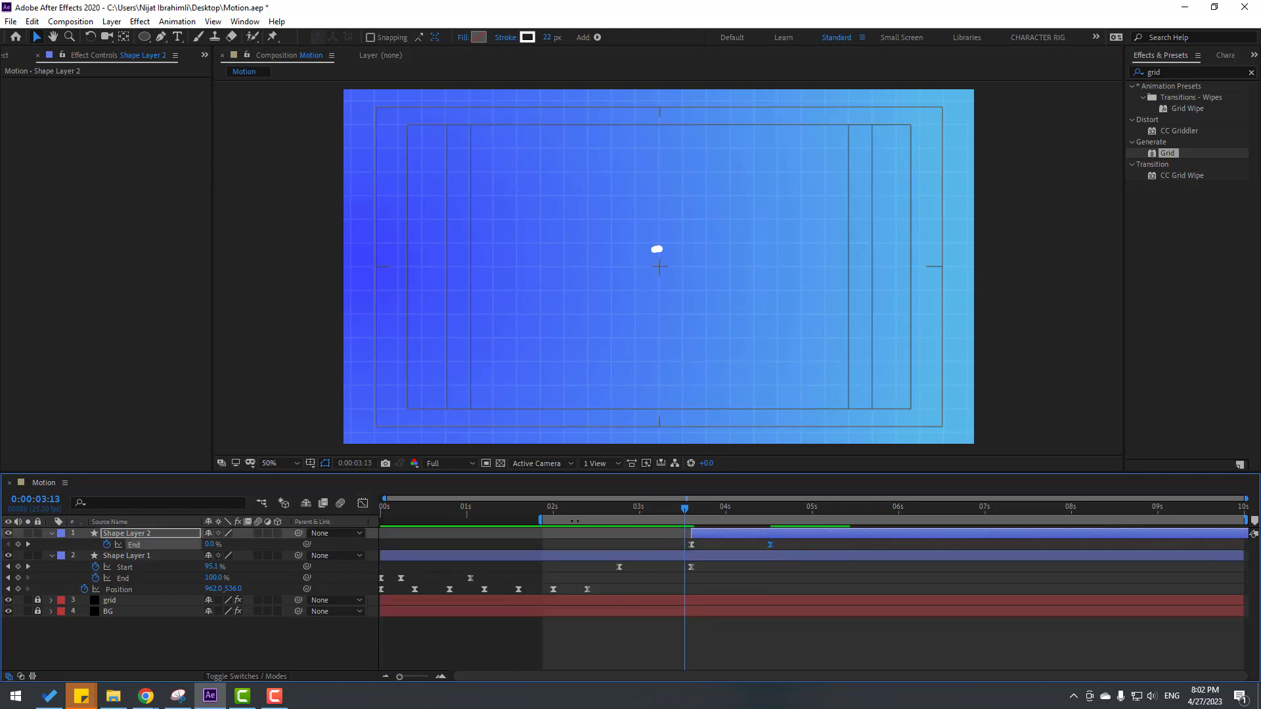
drag(541, 520, 605, 520)
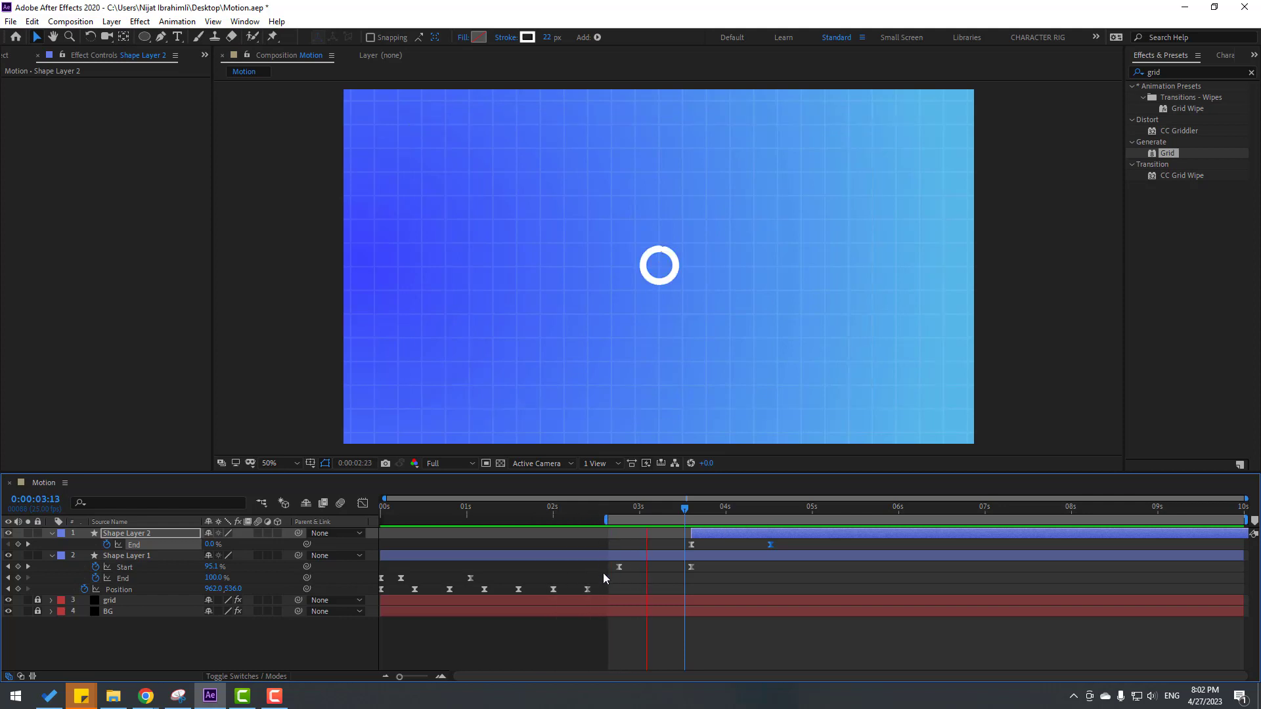
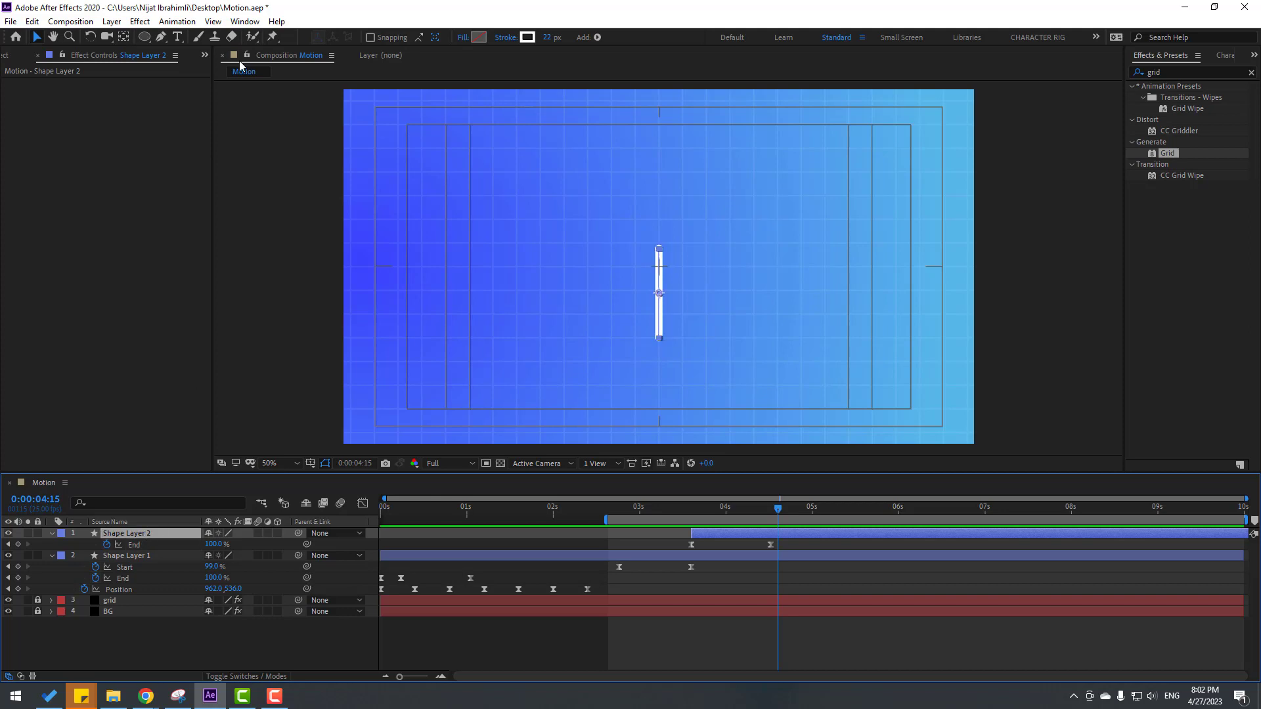
Shorten the line to about half its length by moving its lower path point up with the Pen tool, then preview.
click(161, 36)
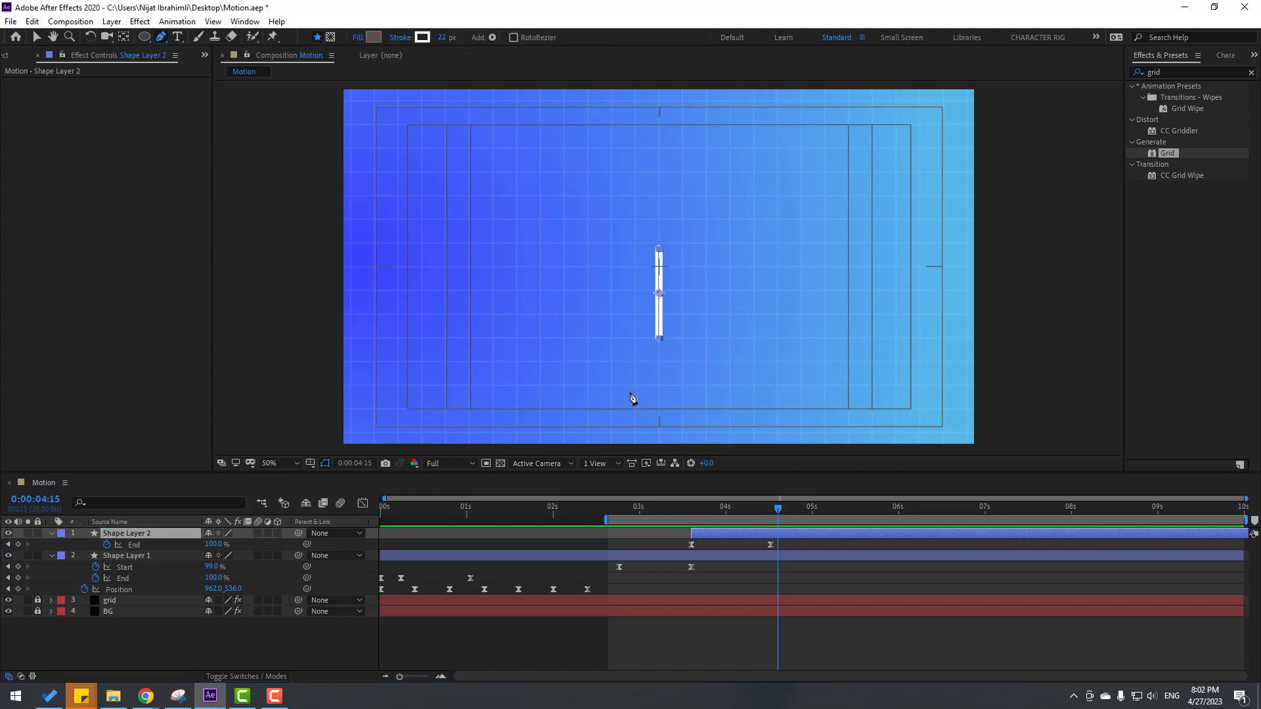
click(660, 340)
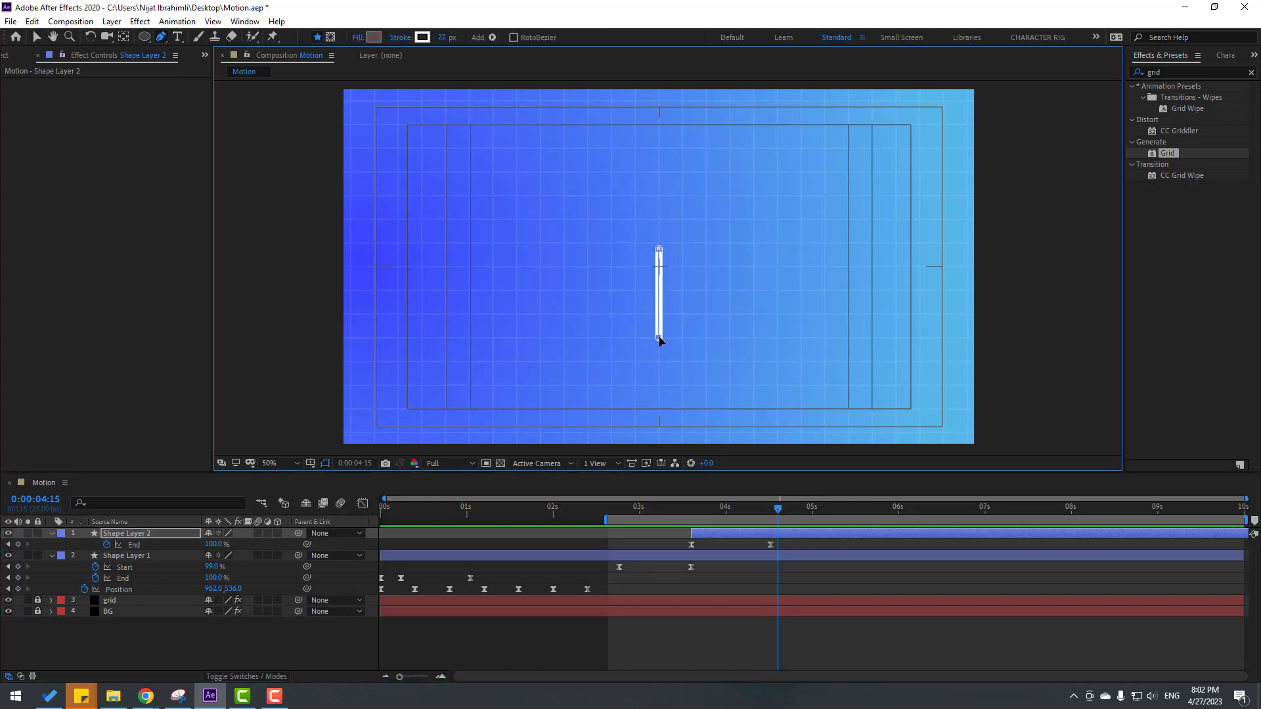
drag(660, 341, 659, 313)
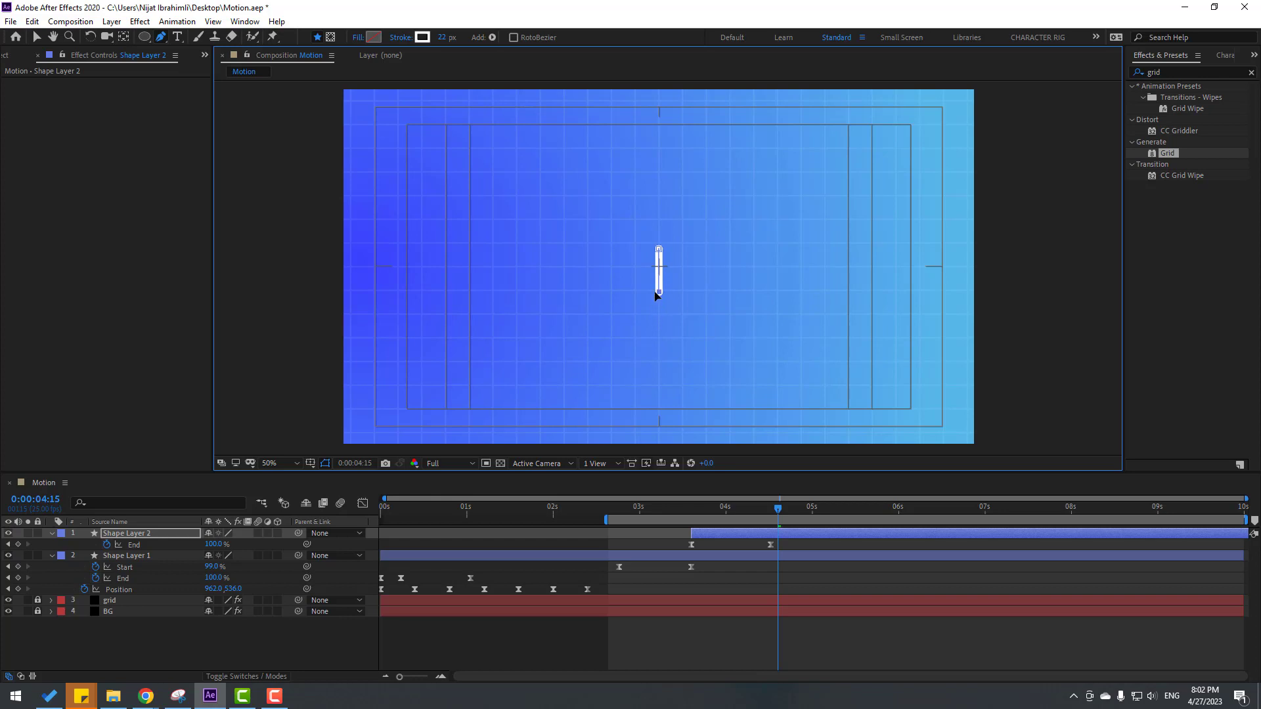
key(space)
key(v)
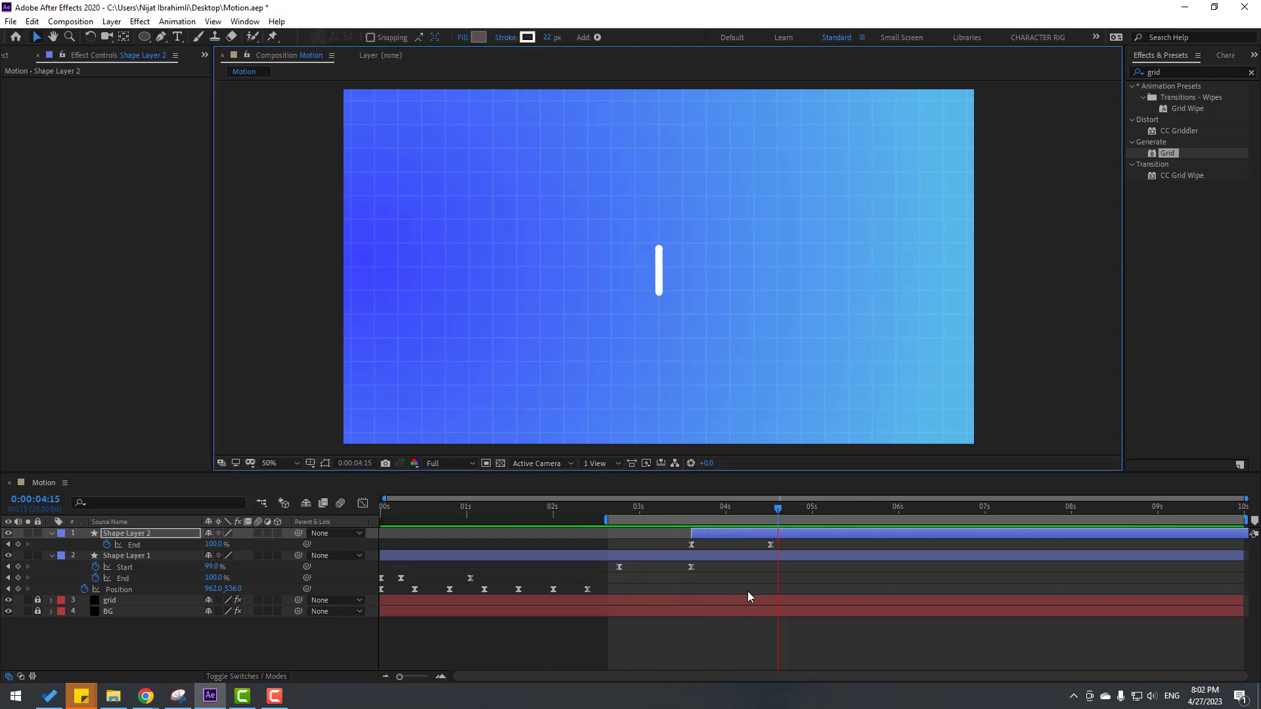
Parent the line layer, Shape Layer 2, to the ring layer, Shape Layer 1.
mouse_move(660, 504)
mouse_down()
mouse_move(648, 506)
mouse_move(677, 506)
mouse_move(611, 506)
mouse_move(647, 505)
mouse_up()
click(123, 557)
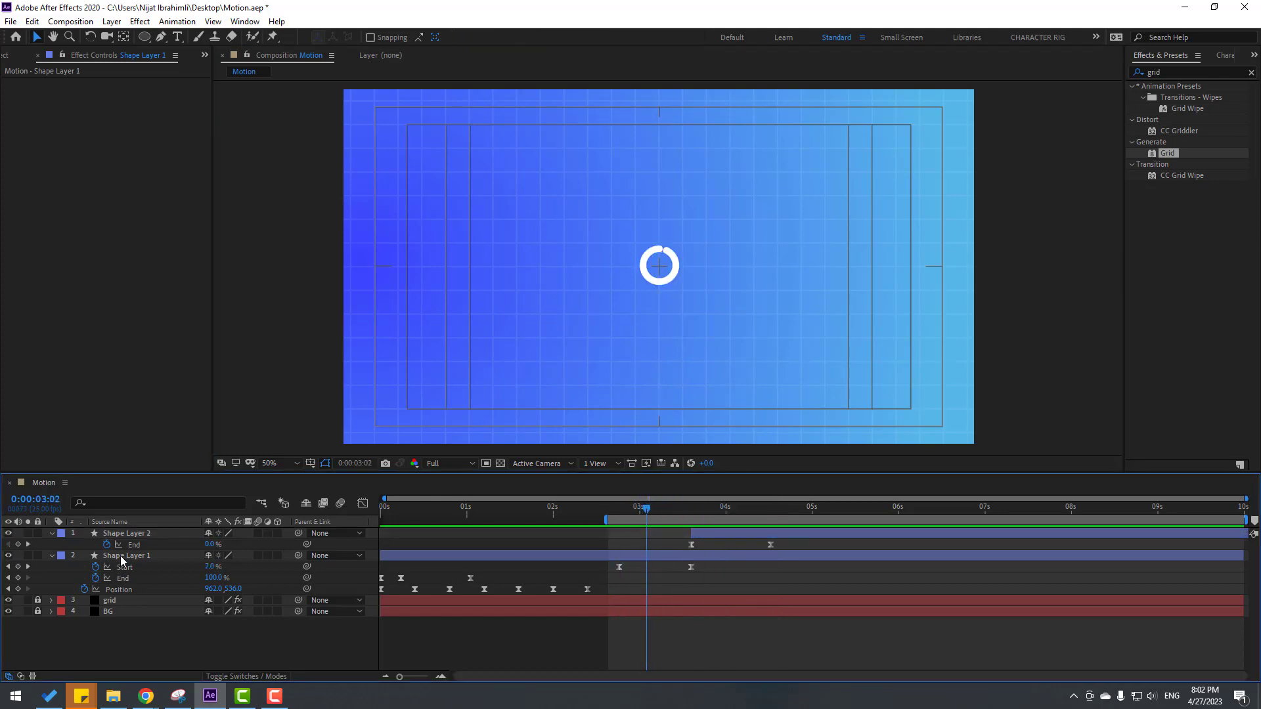
click(140, 537)
drag(297, 533, 116, 556)
click(120, 556)
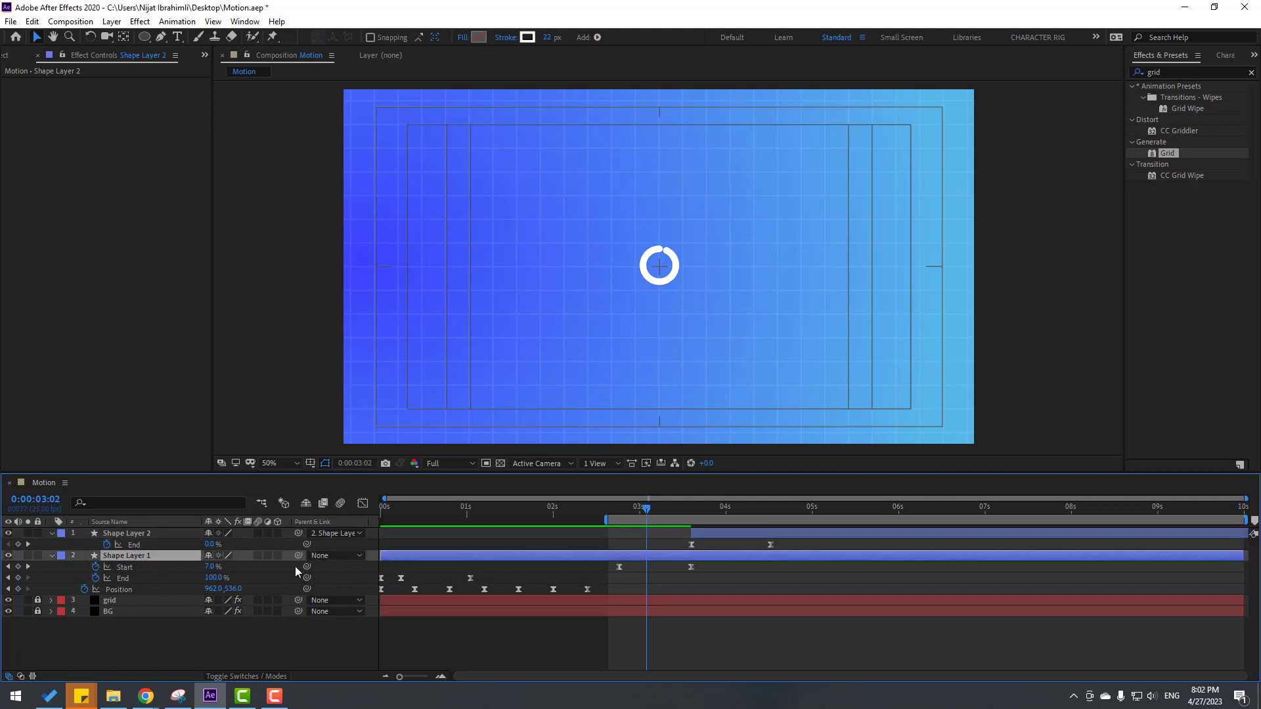
Add a Position keyframe to the ring at 2:21 and set its X position to 795 at 3:13.
drag(660, 512, 610, 512)
key(u)
key(p)
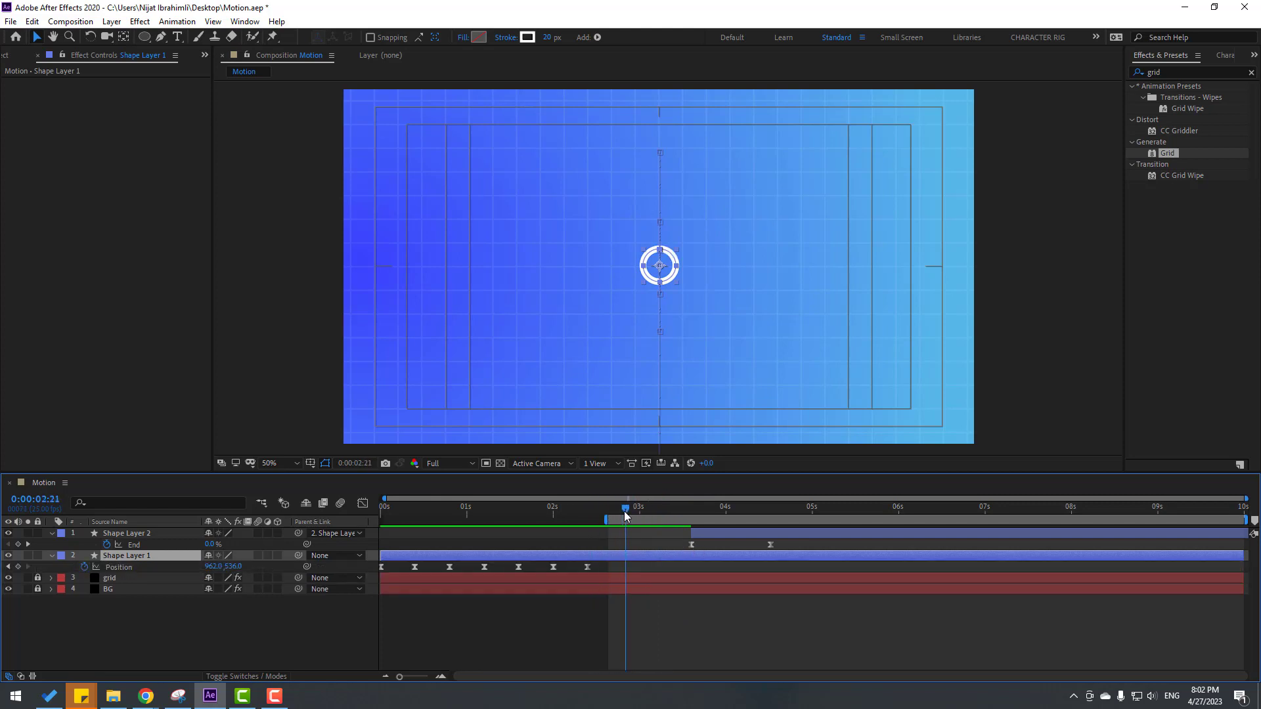
click(17, 567)
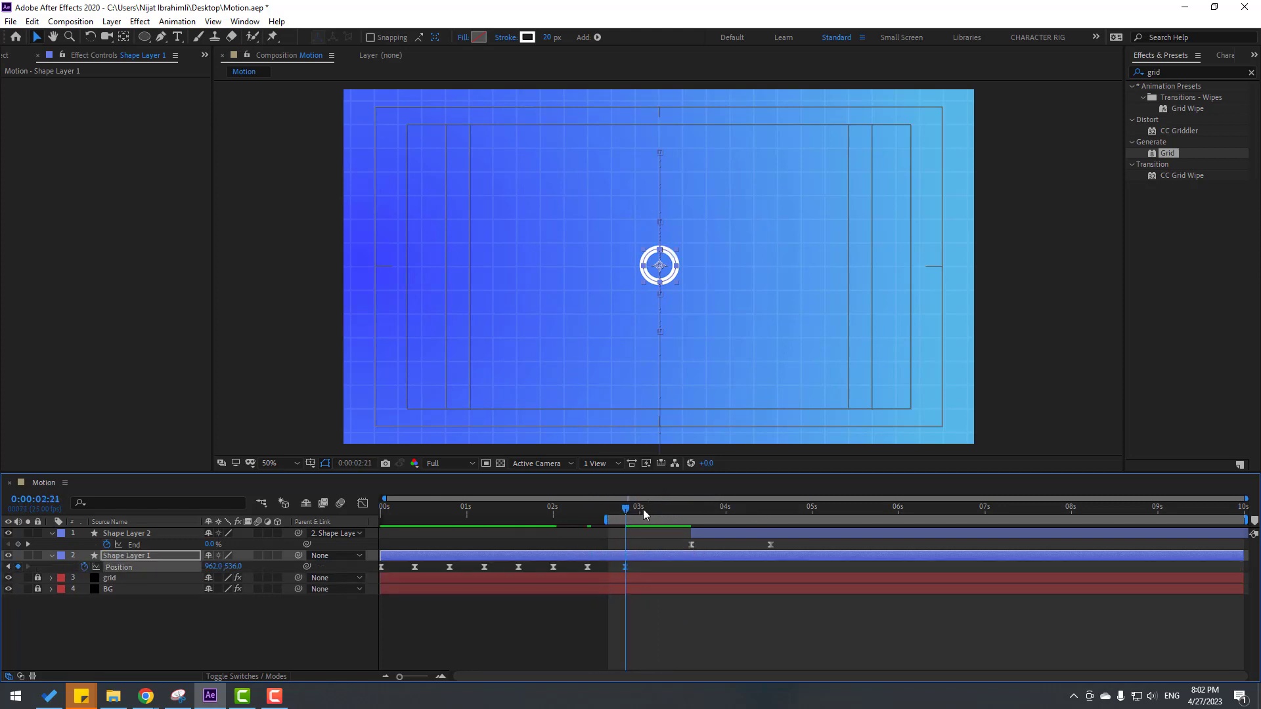
drag(644, 510, 685, 510)
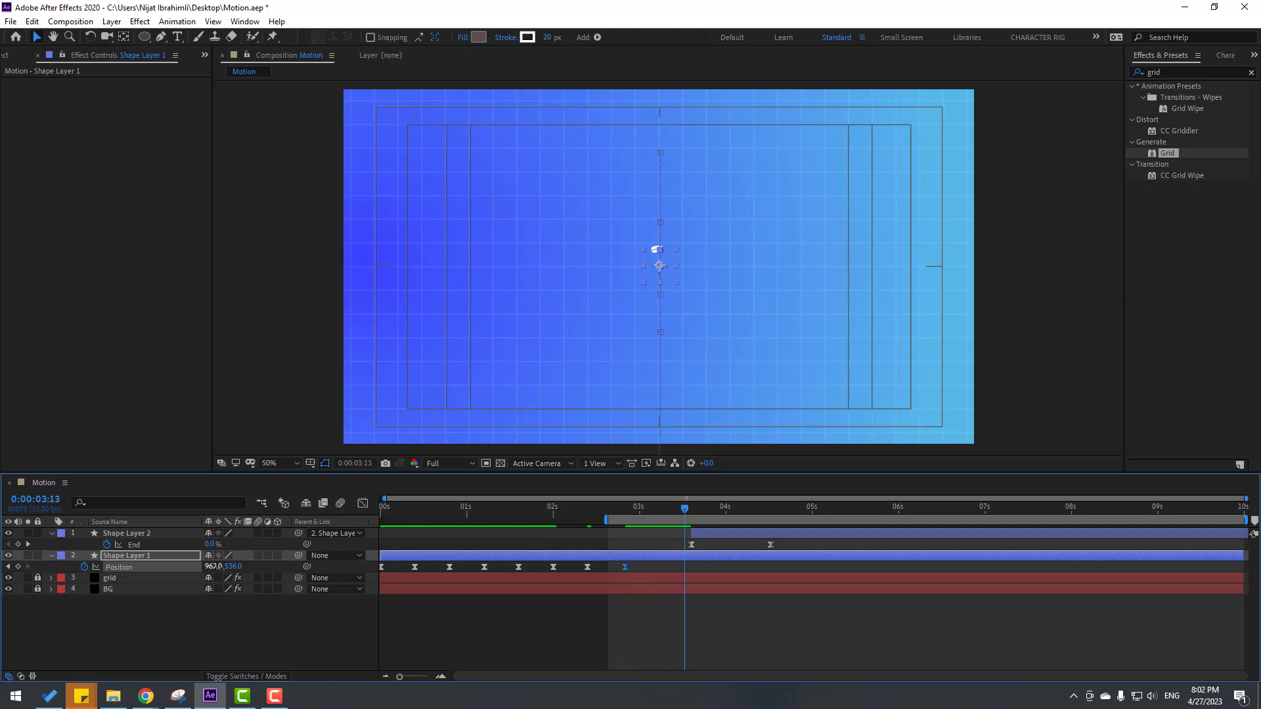
drag(214, 566, 104, 567)
Set the ring's X position to 1228 in a new keyframe, place that keyframe at 4:14, and preview.
drag(689, 512, 746, 511)
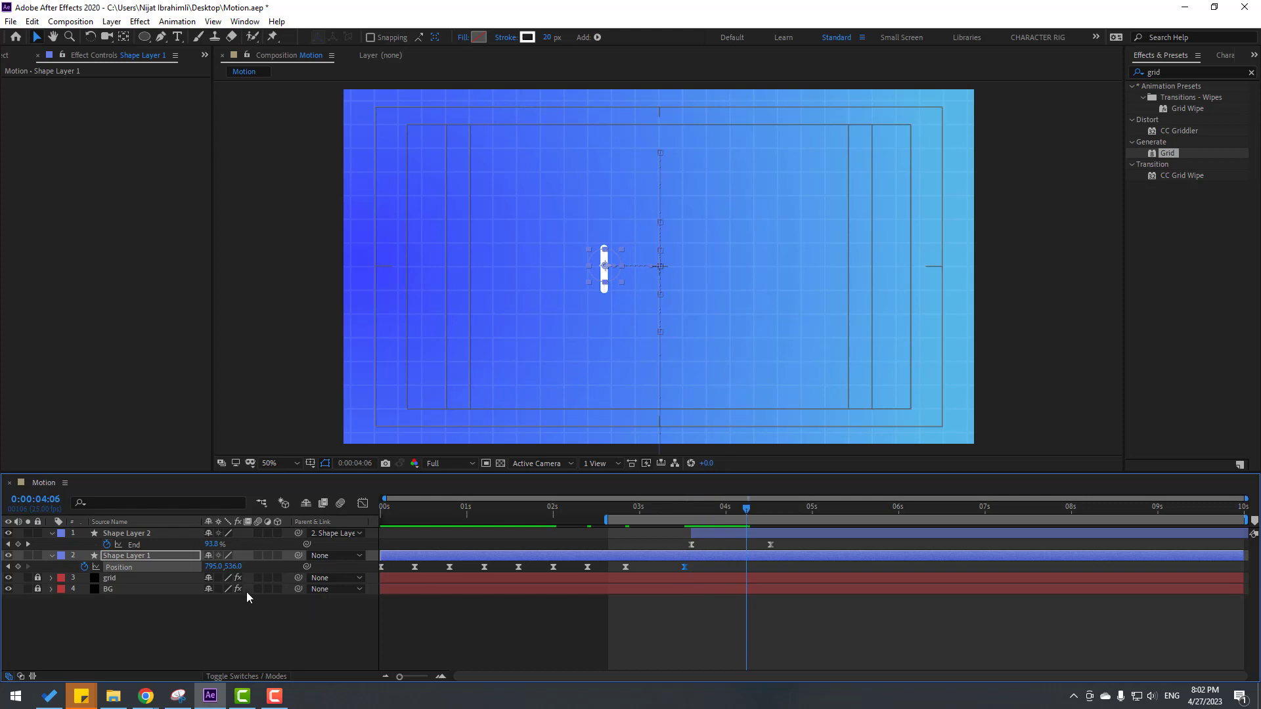
drag(205, 568, 575, 563)
drag(745, 568, 772, 567)
key(space)
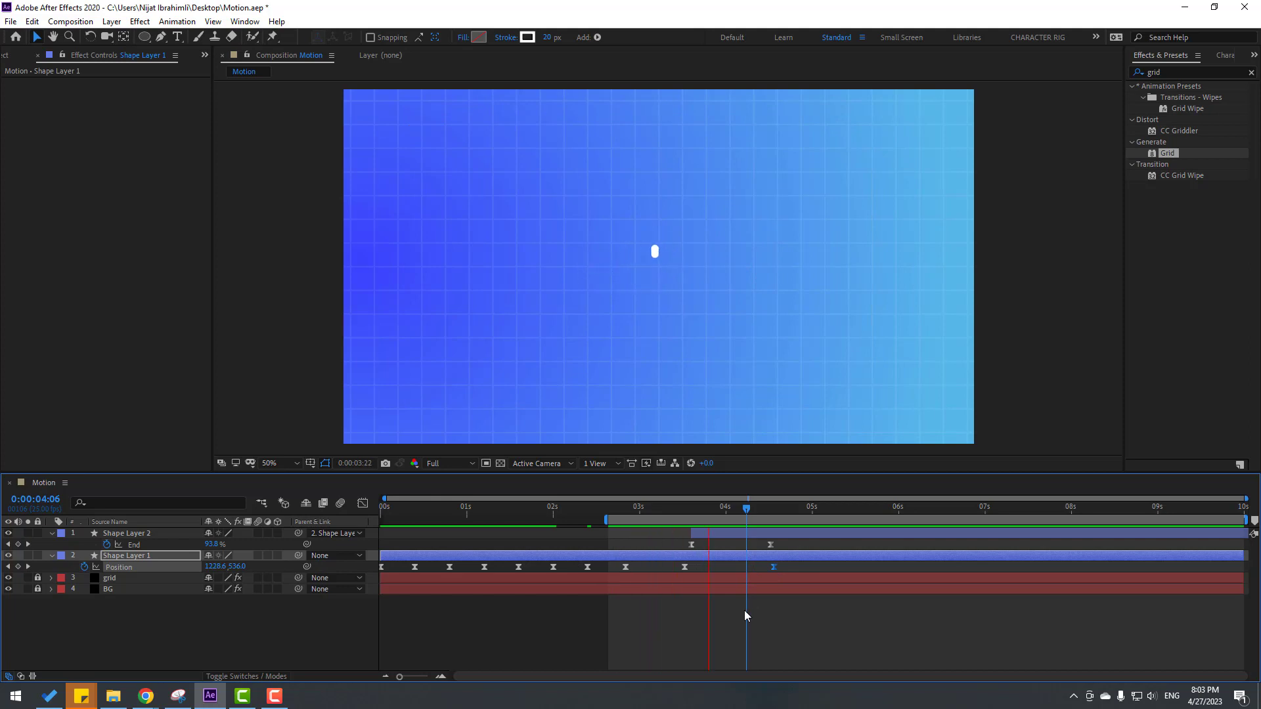
Lengthen both eases of the ring's 3:13 Position keyframe so the speed peaks near 3:00 and 4:09, and preview.
click(775, 566)
drag(783, 563, 615, 580)
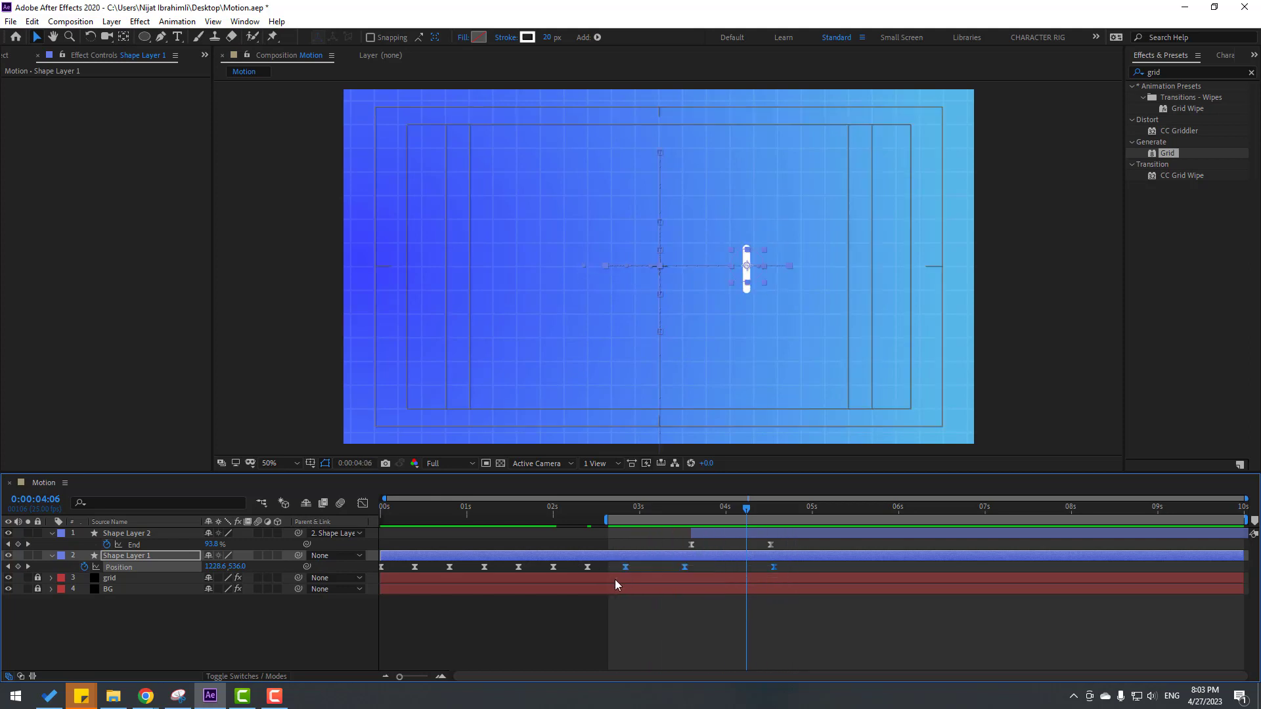
click(363, 505)
key(equal)
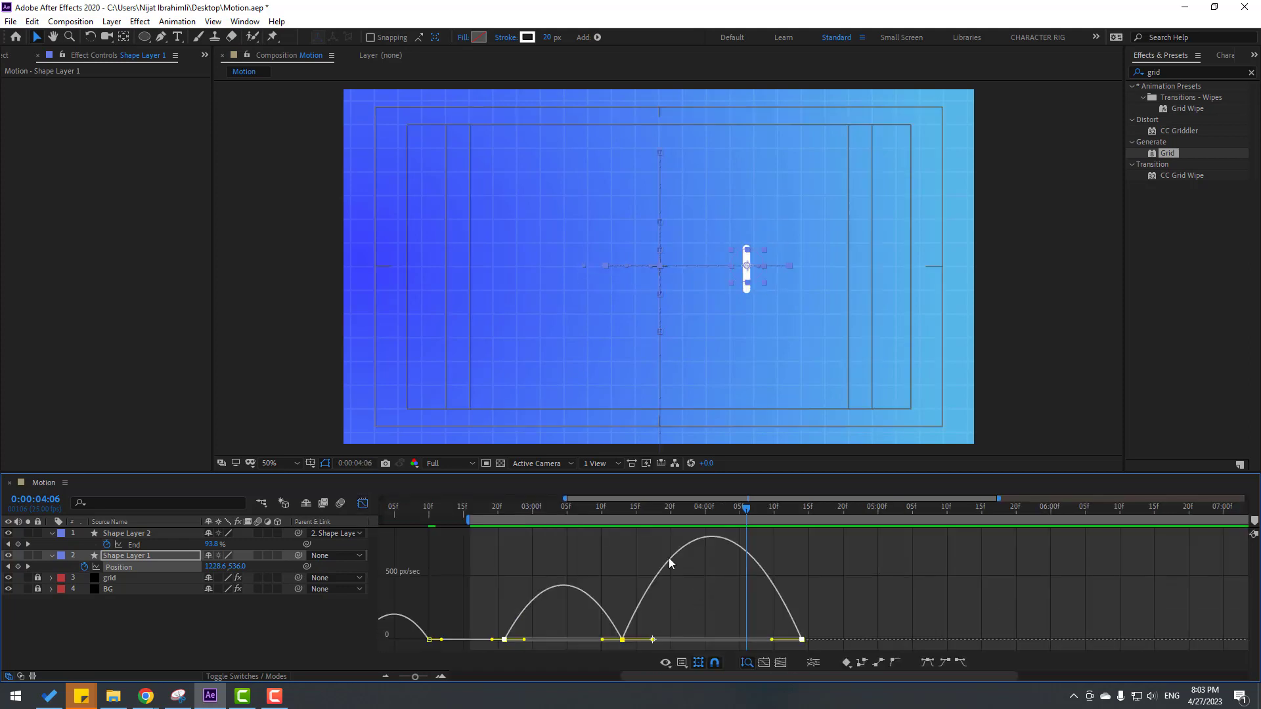
drag(511, 507, 532, 509)
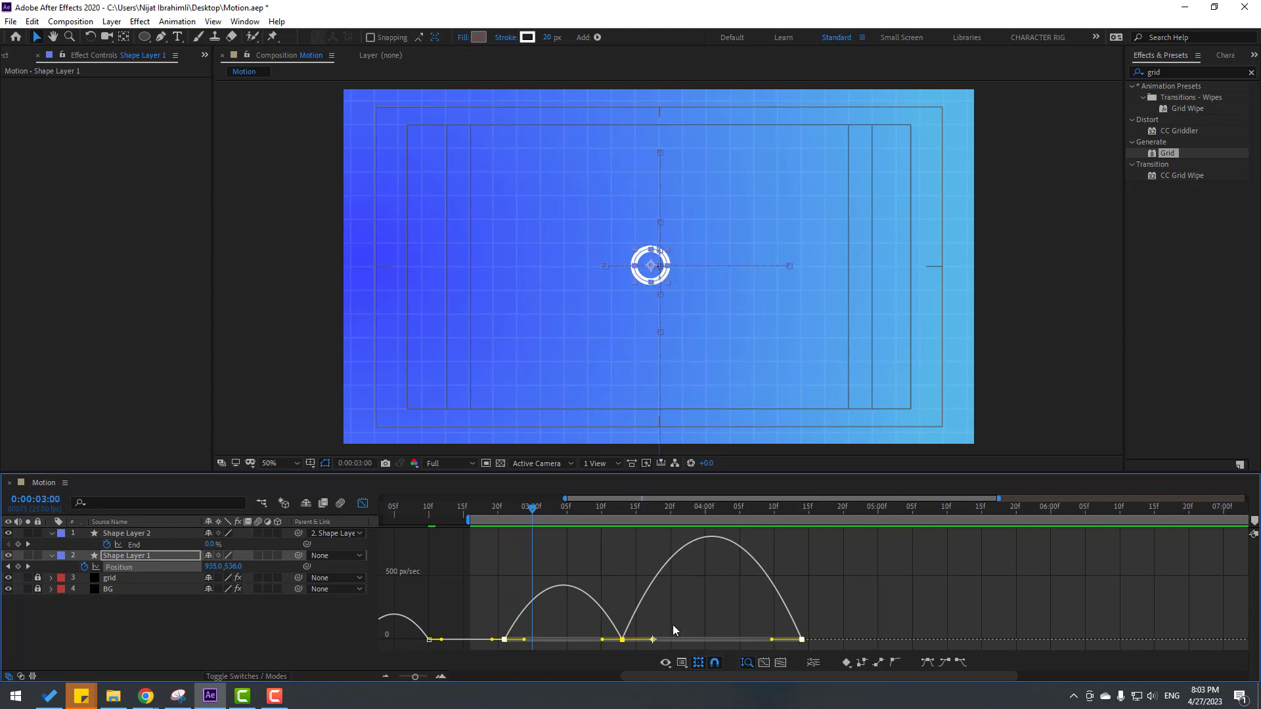
drag(602, 639, 564, 642)
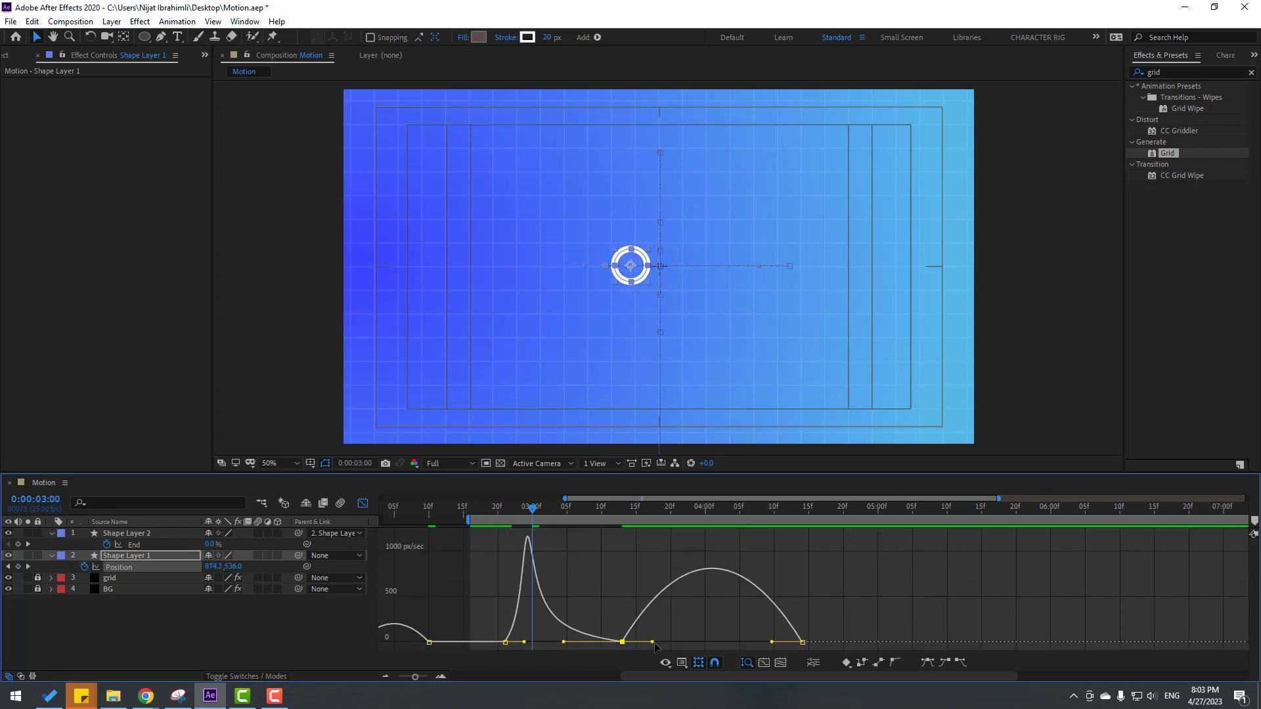
drag(654, 643, 702, 645)
key(space)
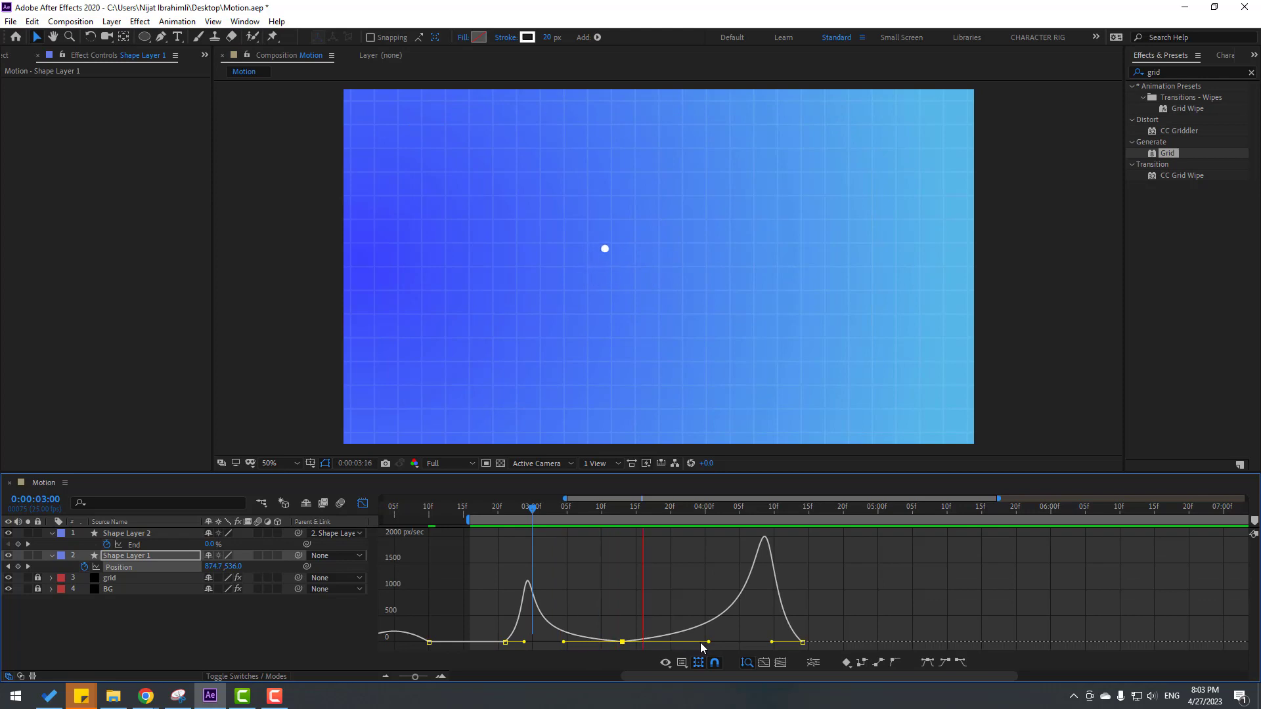
key(space)
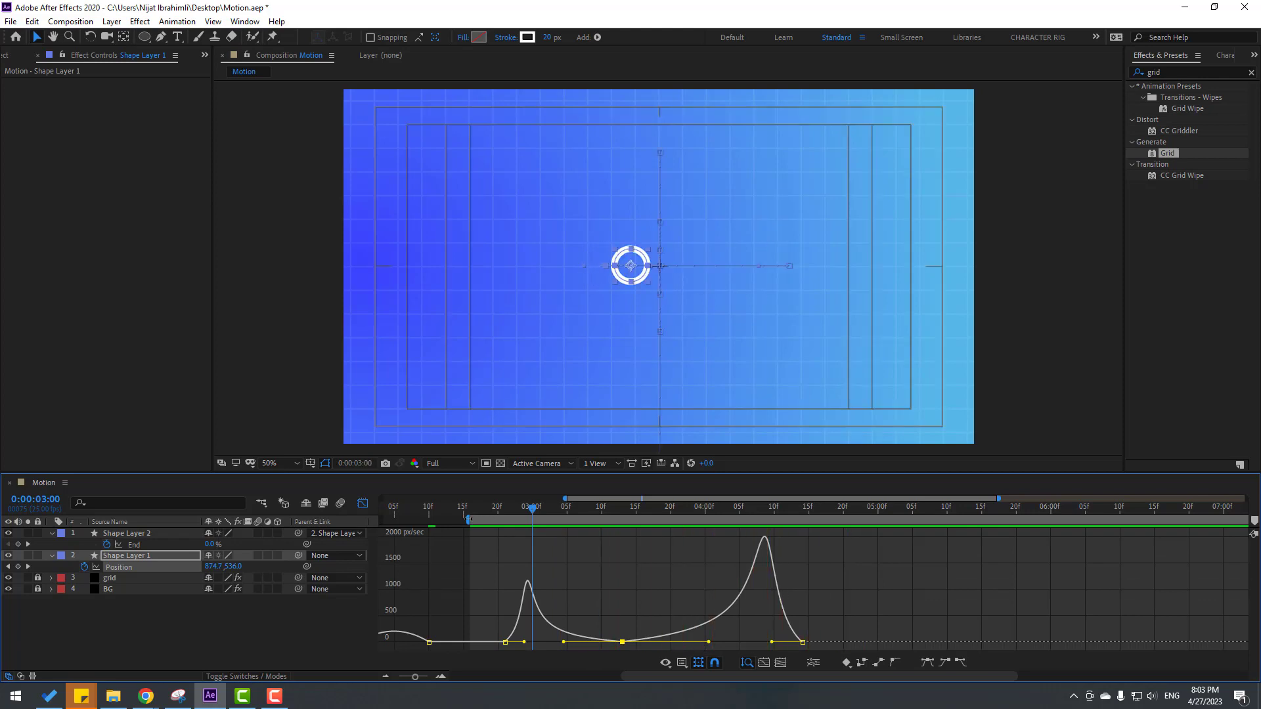
Move the ring's last Position keyframe to 5:00 and preview the sideways movement up to 4:13.
click(362, 504)
drag(802, 567, 877, 578)
key(space)
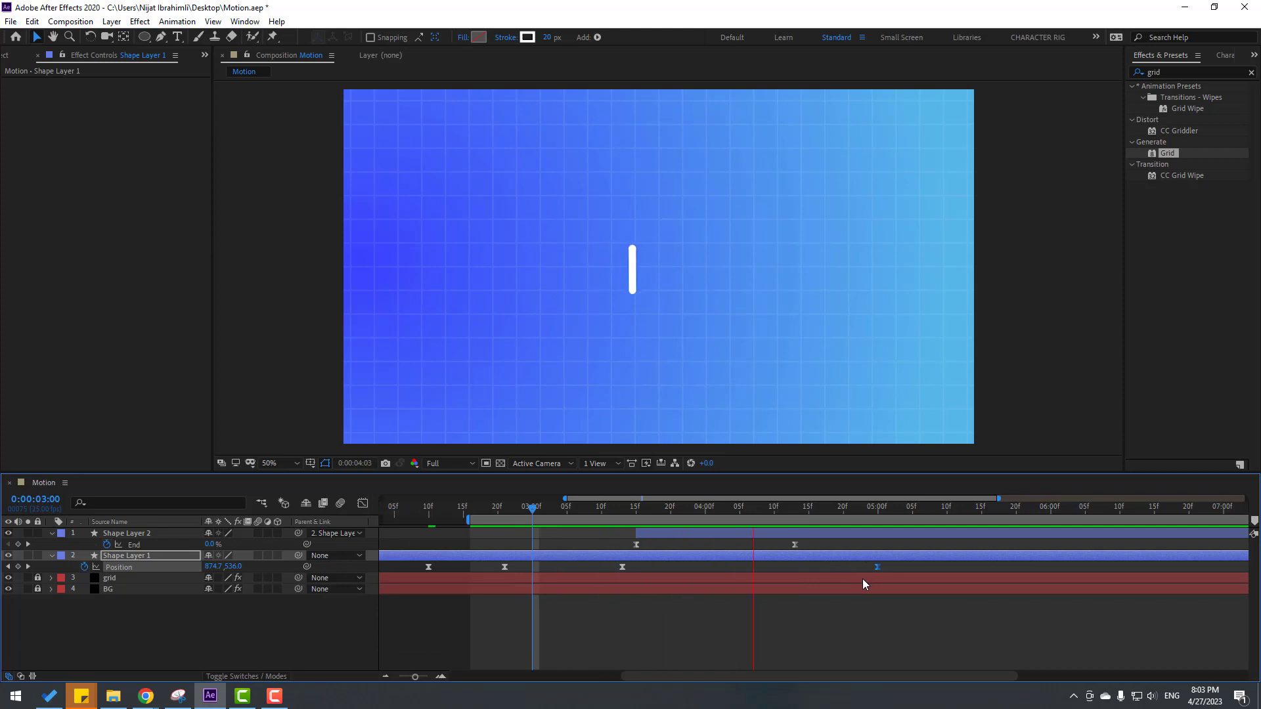
key(space)
drag(755, 519, 791, 521)
key(space)
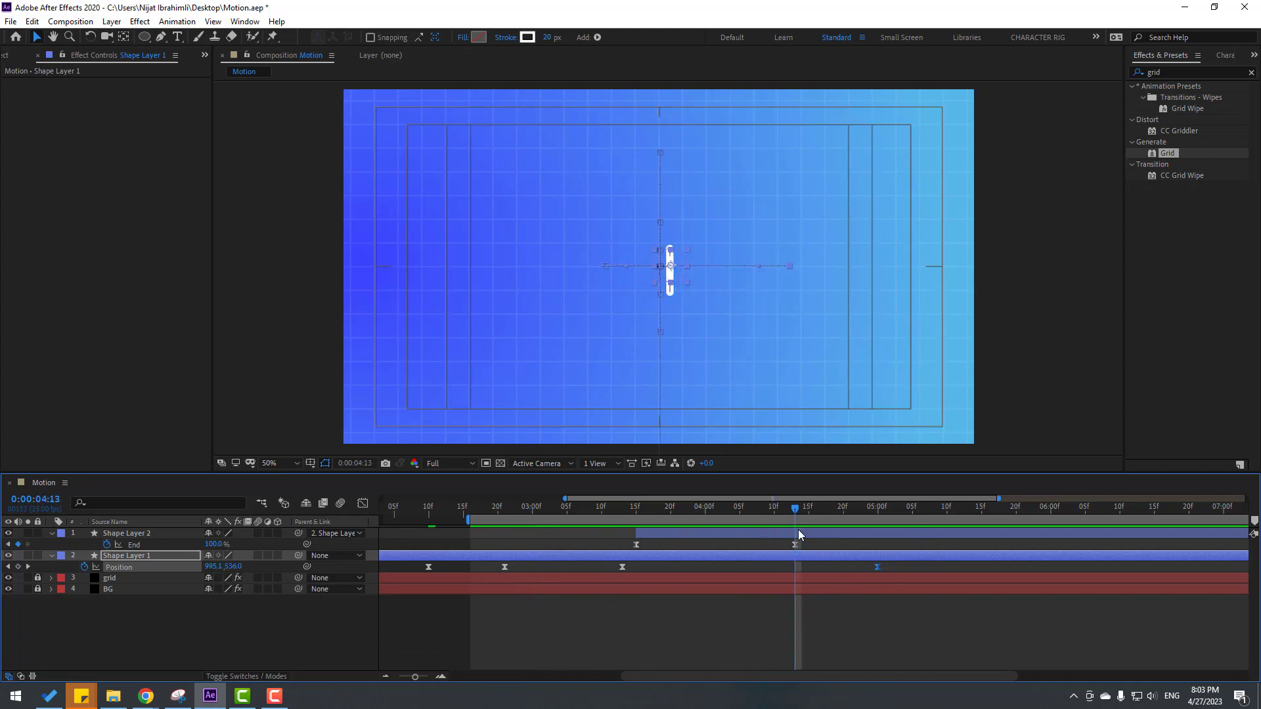
Keyframe the trim Start of Shape Layer 2 from 0% at 4:13 to 99% at 5:01.
key(ctrl+Up)
key(space)
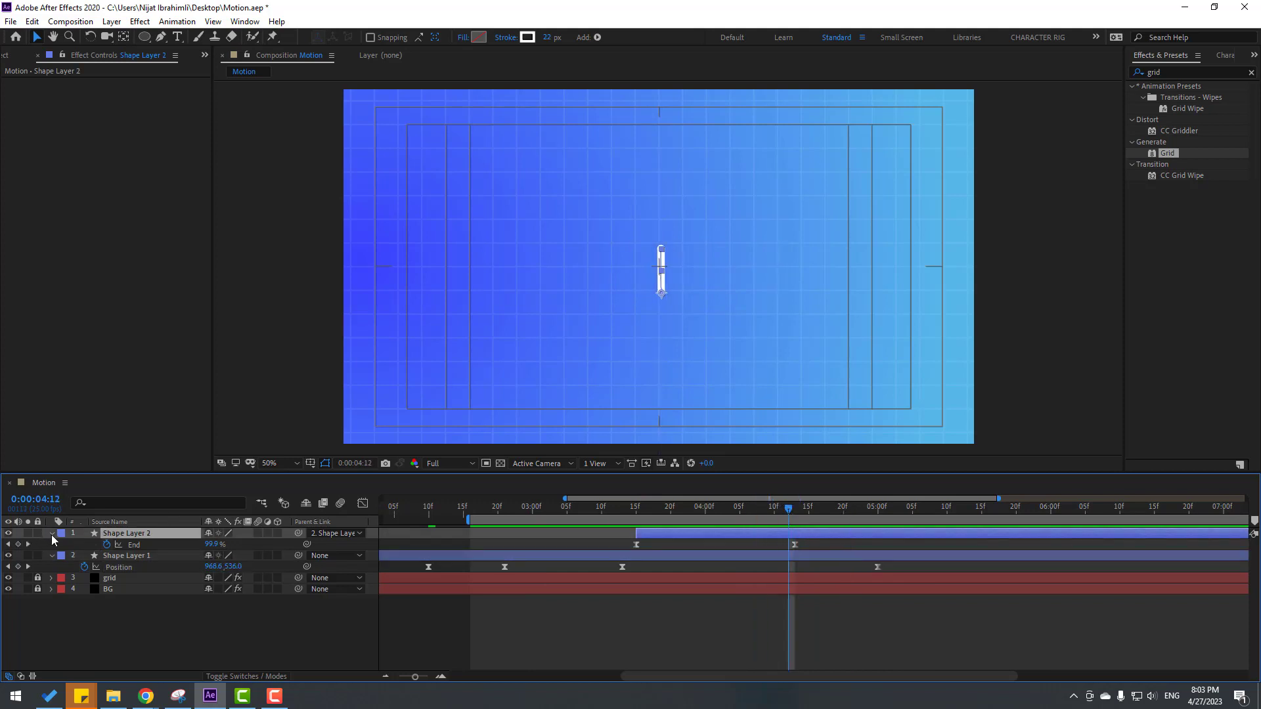
click(52, 533)
click(52, 534)
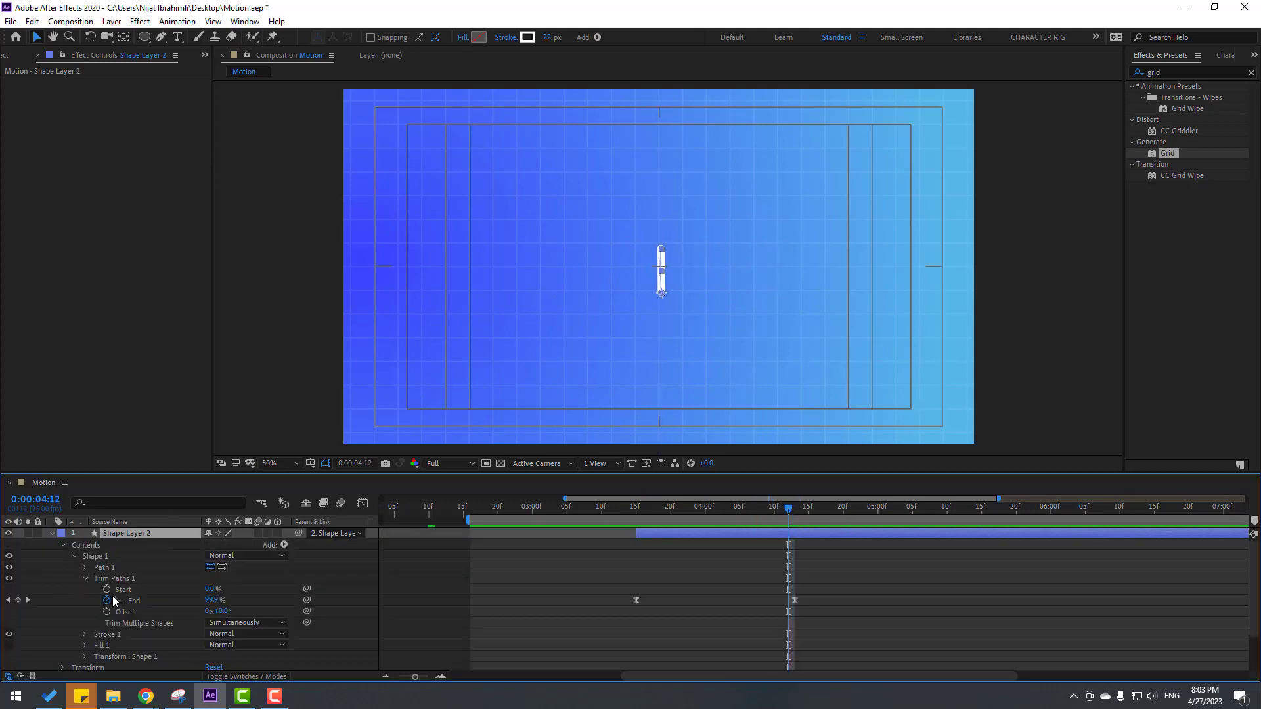
key(Page_Down)
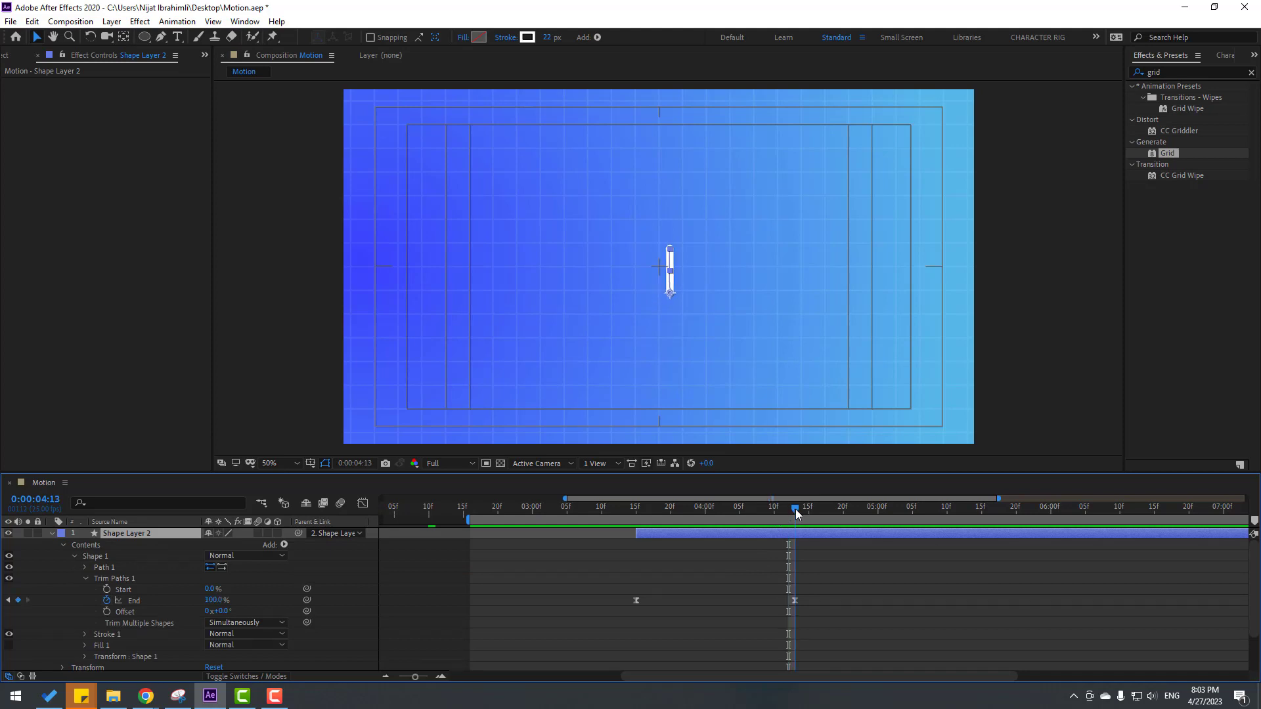
click(107, 589)
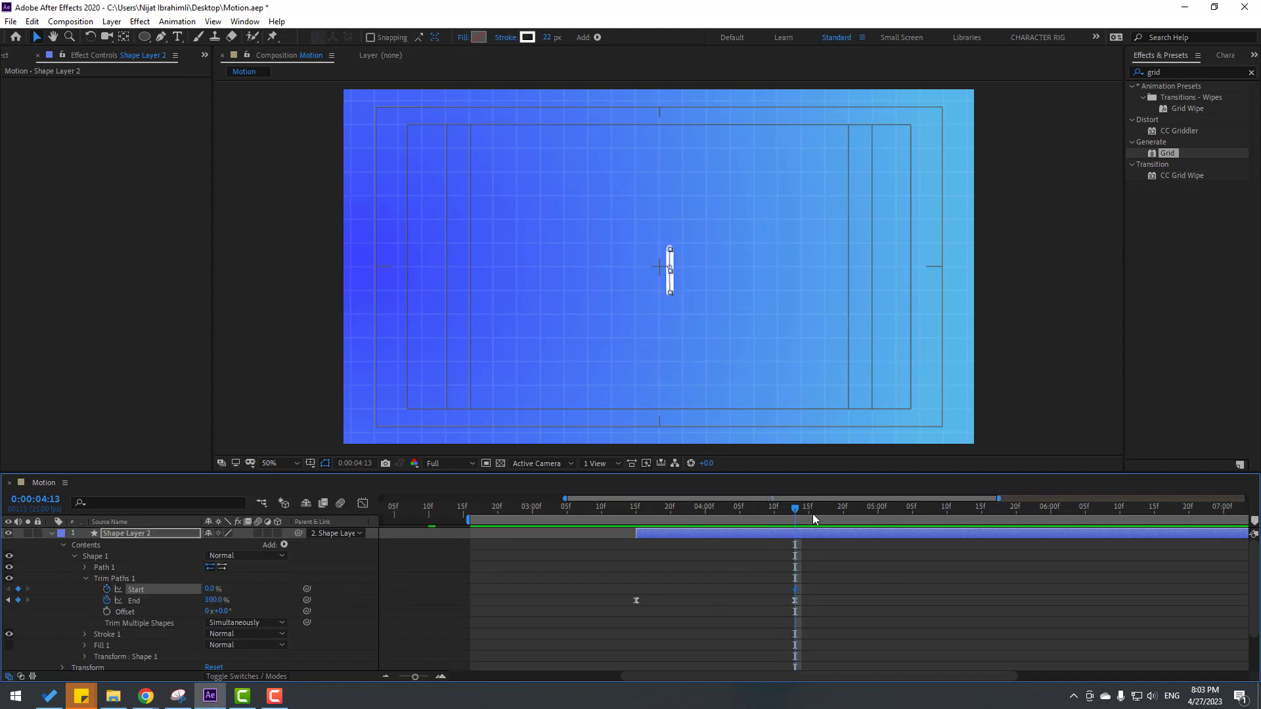
drag(817, 519, 884, 519)
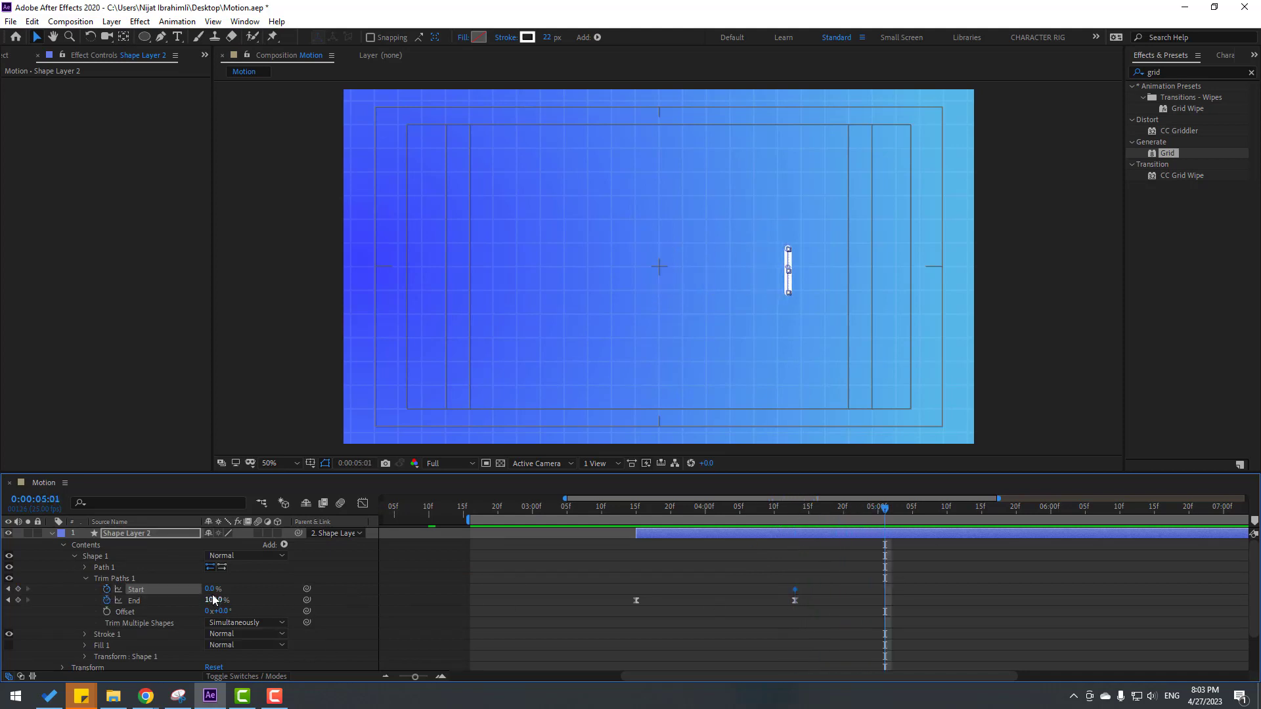
text(99)
key(Return)
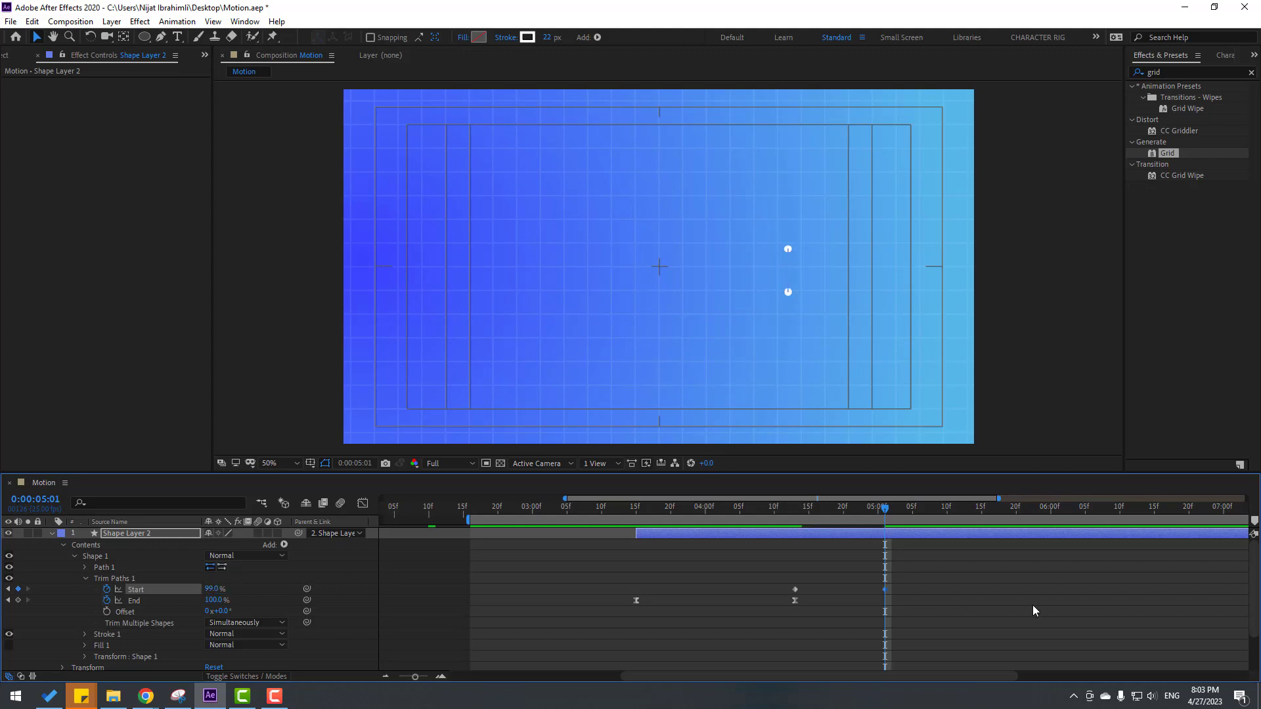
Preview the trim, collapse Shape Layer 2, shift the layer to begin at 3:13, and check the transition from the ring.
drag(748, 511, 836, 511)
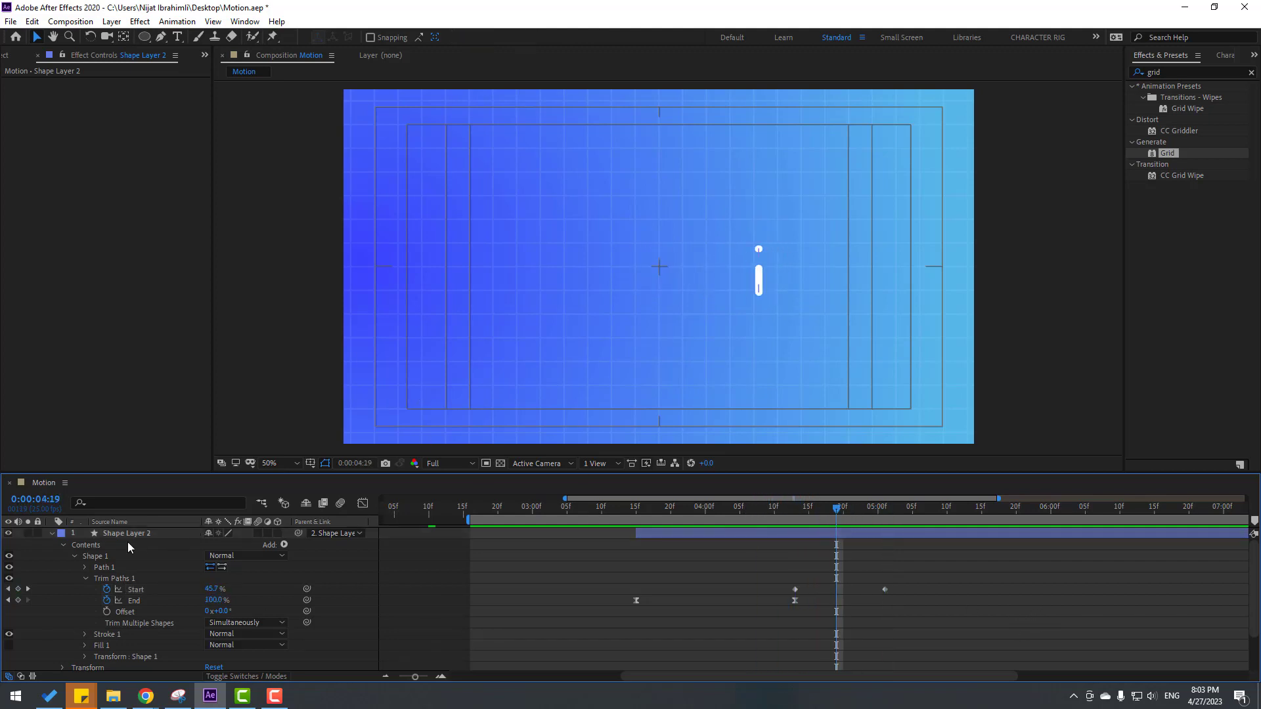
click(53, 534)
drag(703, 513, 643, 539)
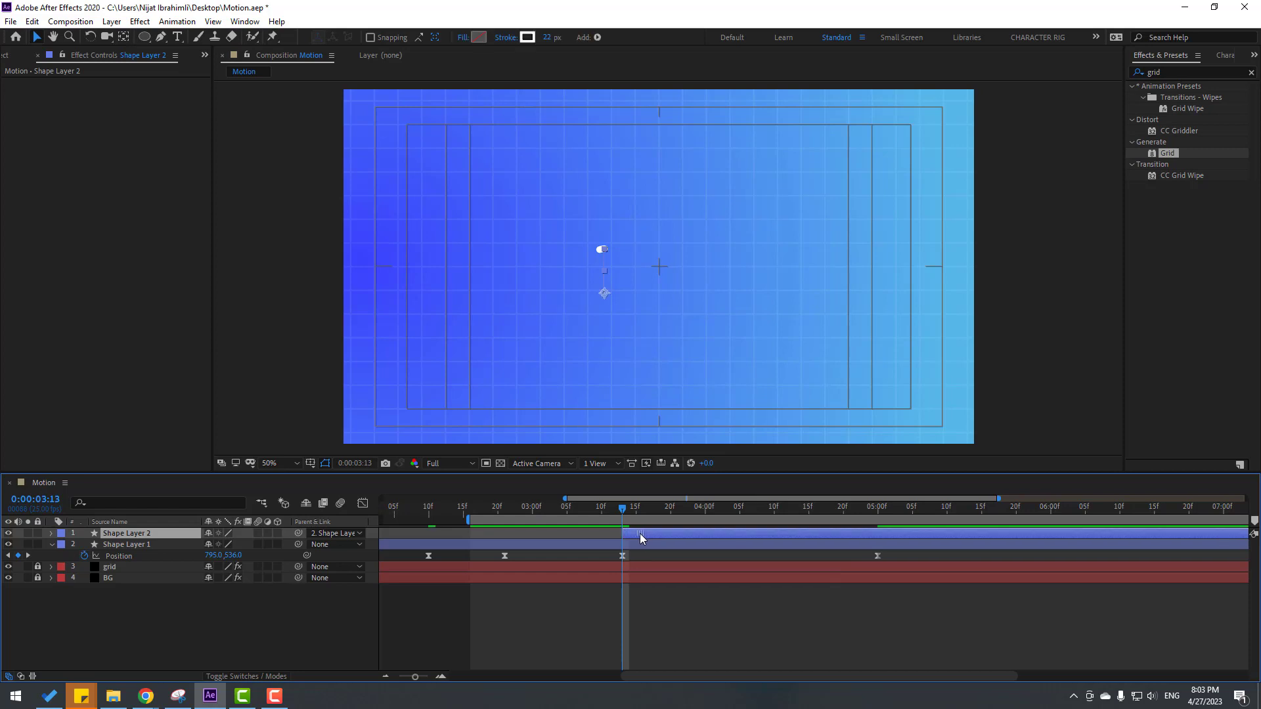
drag(575, 517, 670, 519)
key(space)
key(j)
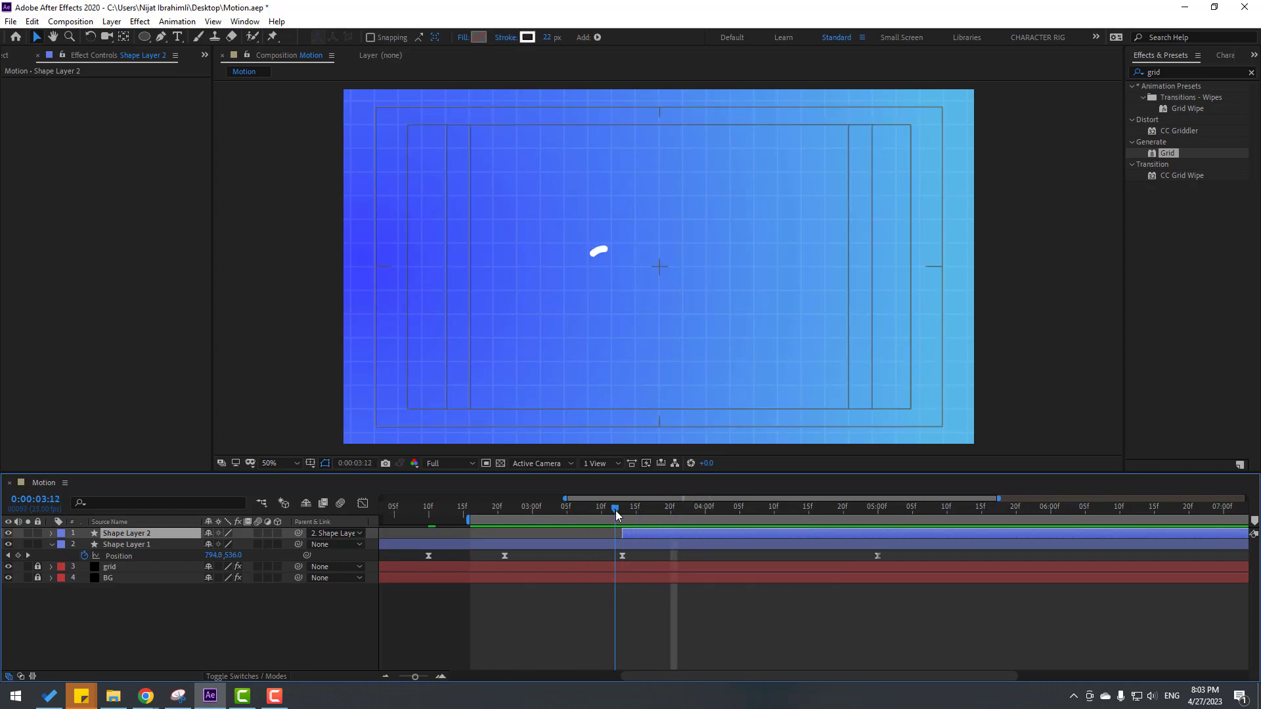
Split the ring layer at 3:13 and delete its second part, and shift Shape Layer 2 to begin at 3:12.
click(119, 545)
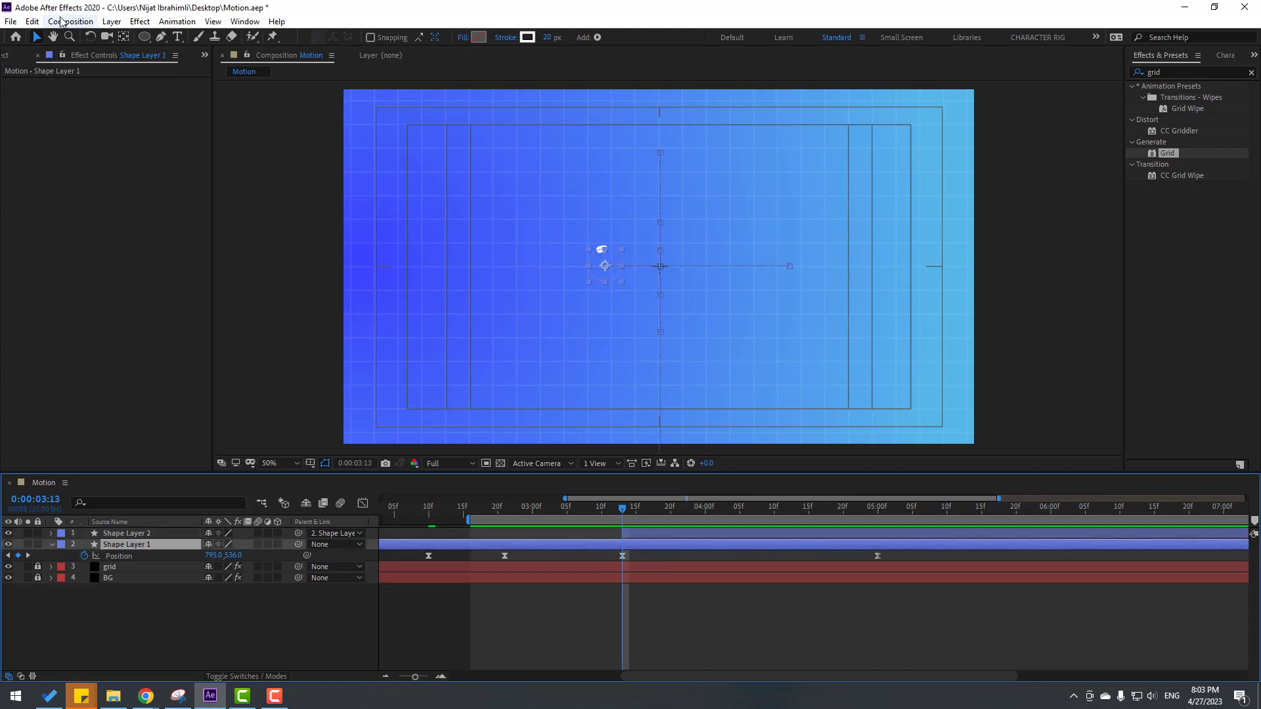
click(32, 21)
click(79, 205)
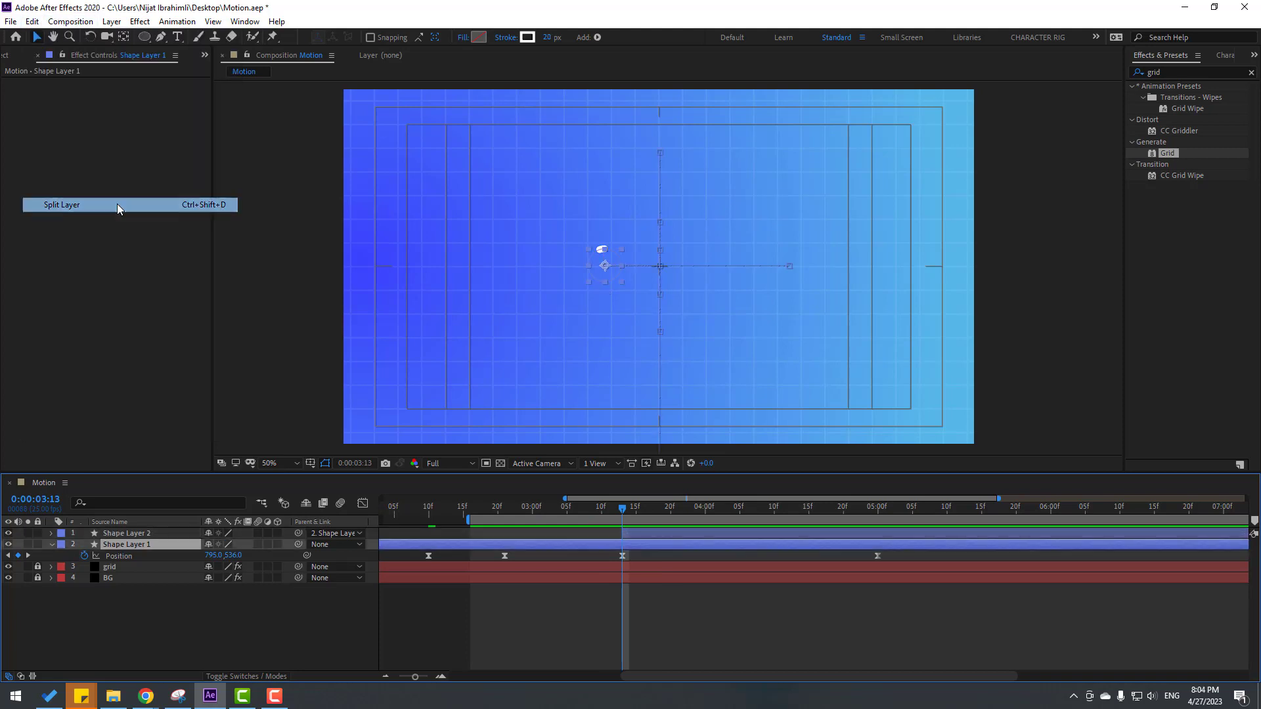
click(622, 565)
drag(526, 516, 624, 522)
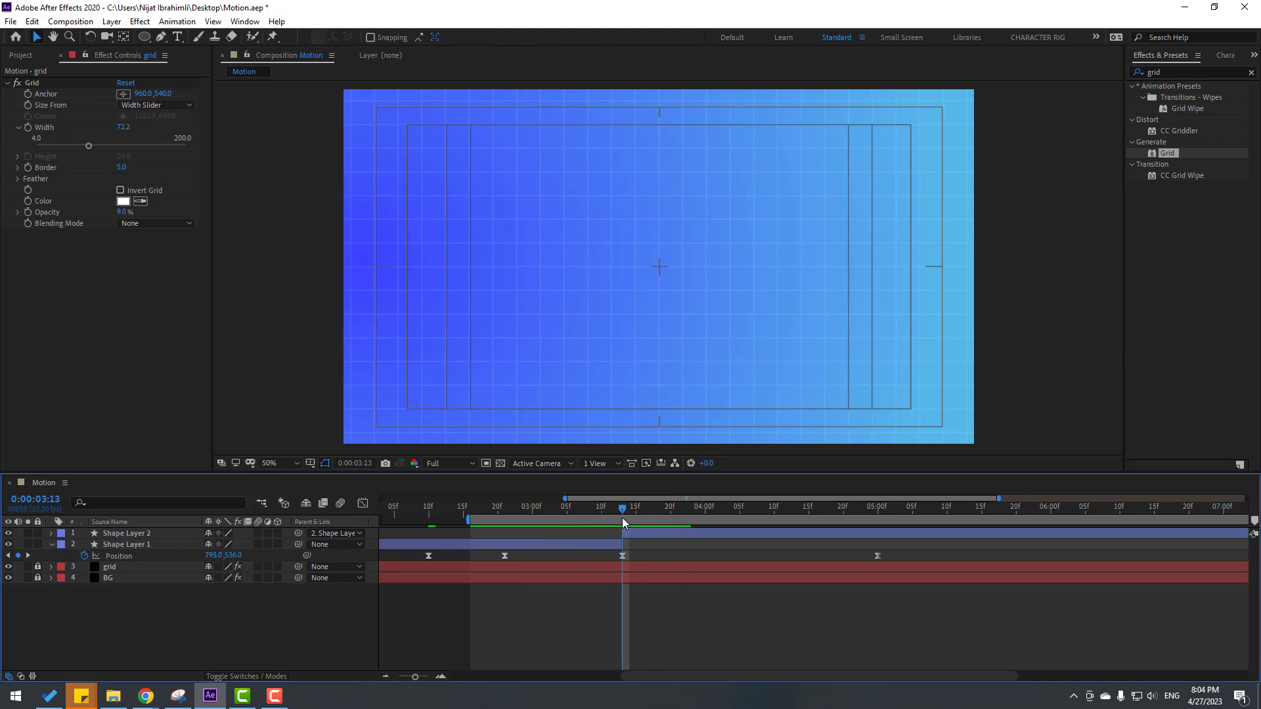
click(641, 535)
click(631, 613)
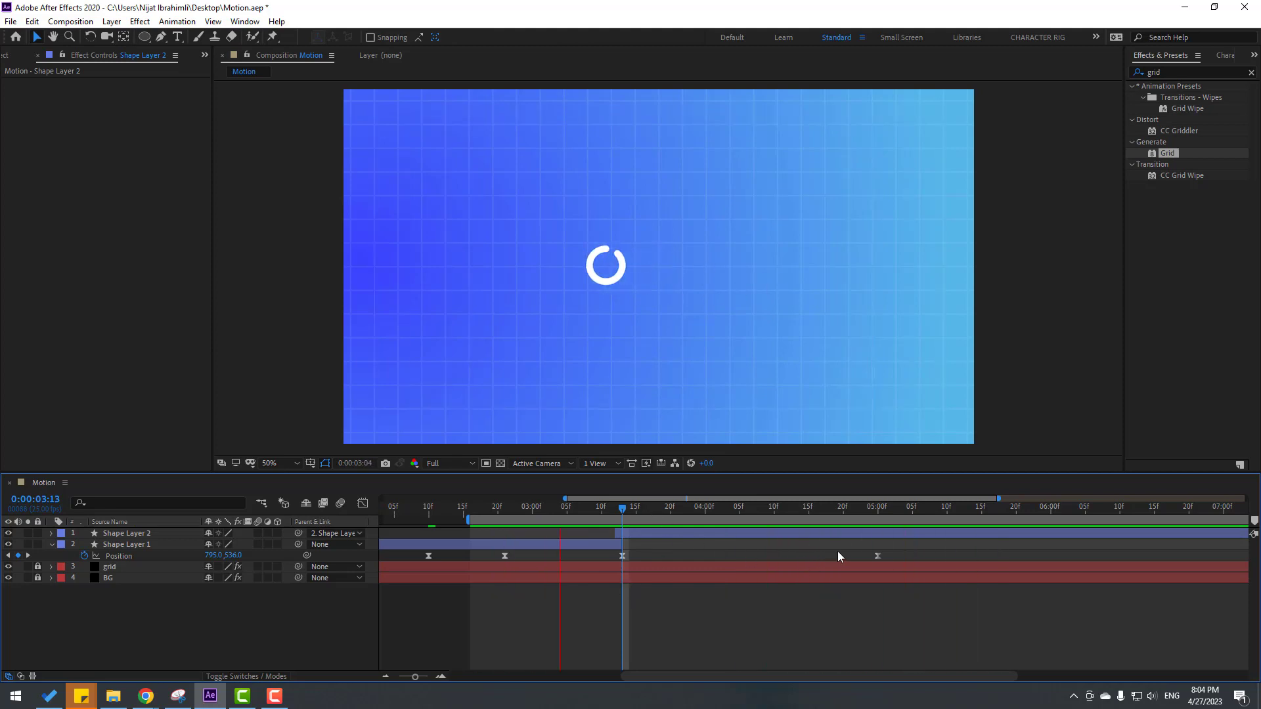
Rebalance the eases between the ring's 3:13 and 5:00 Position keyframes so the speed peaks near 4:11, and preview.
click(878, 557)
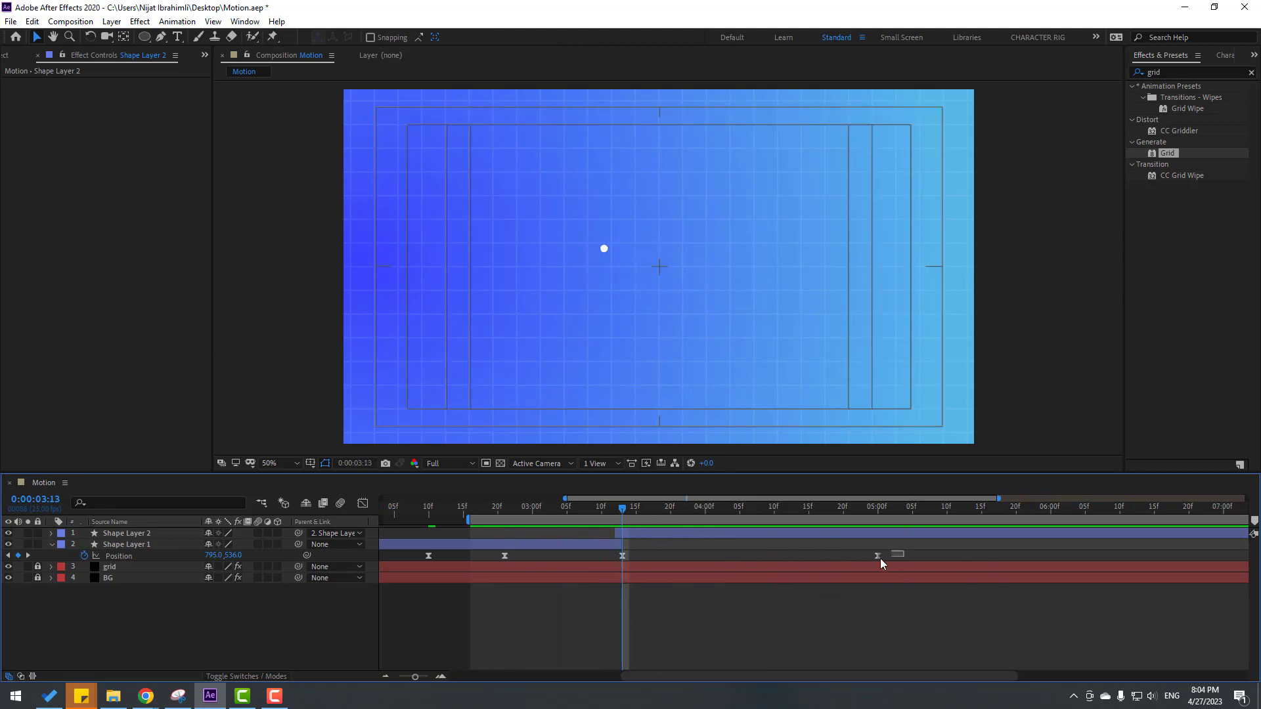
click(362, 504)
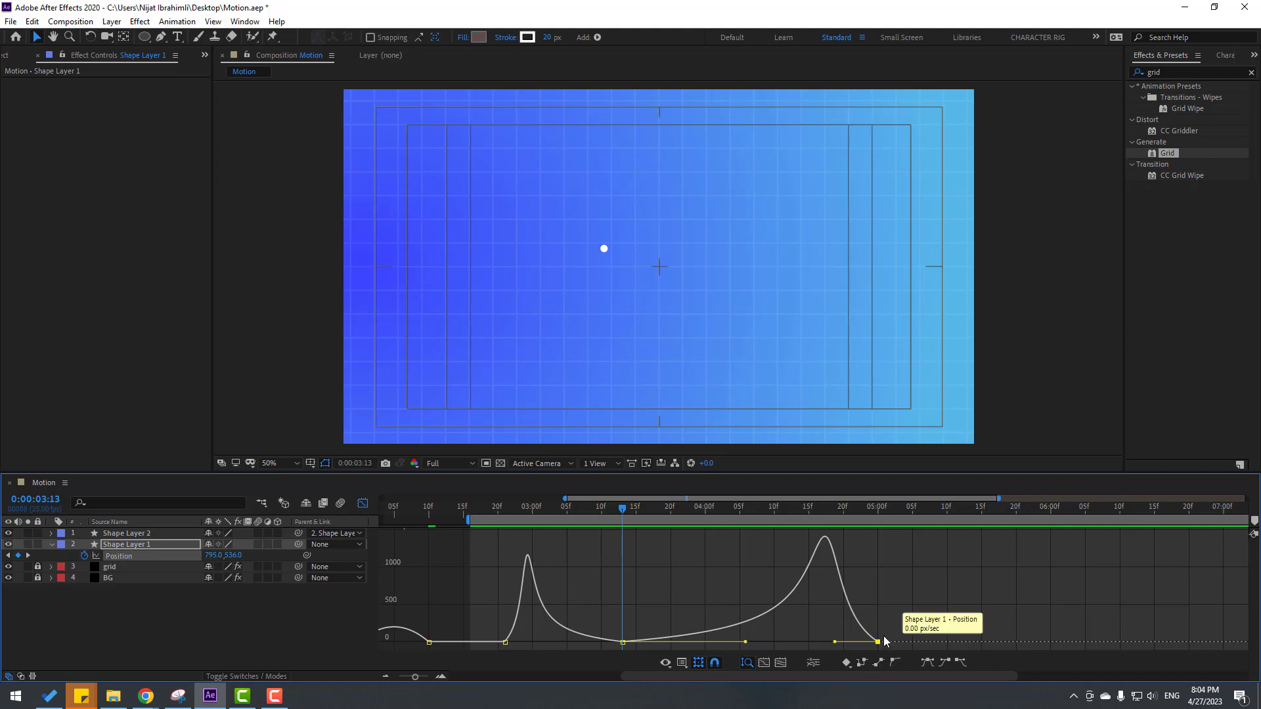
drag(834, 642, 720, 642)
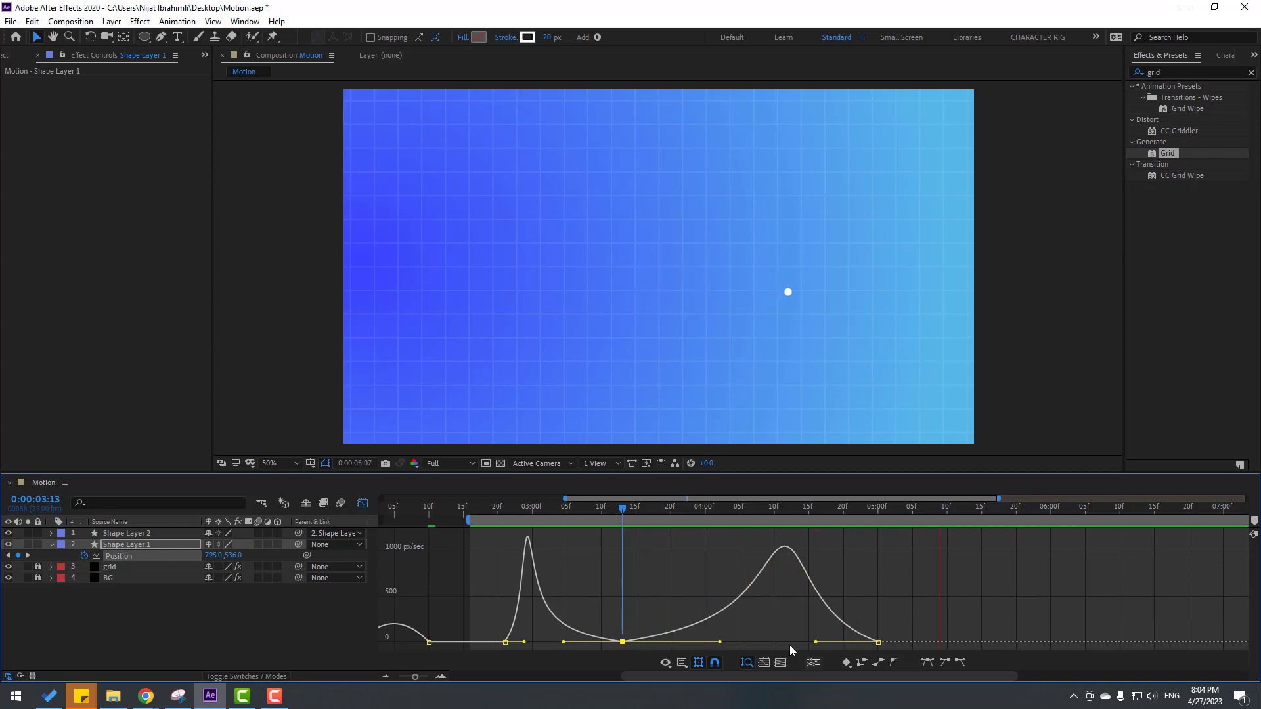
key(space)
key(shift+F3)
Apply Easy Ease to both trim Start keyframes of Shape Layer 2 and preview the shrinking line.
click(728, 536)
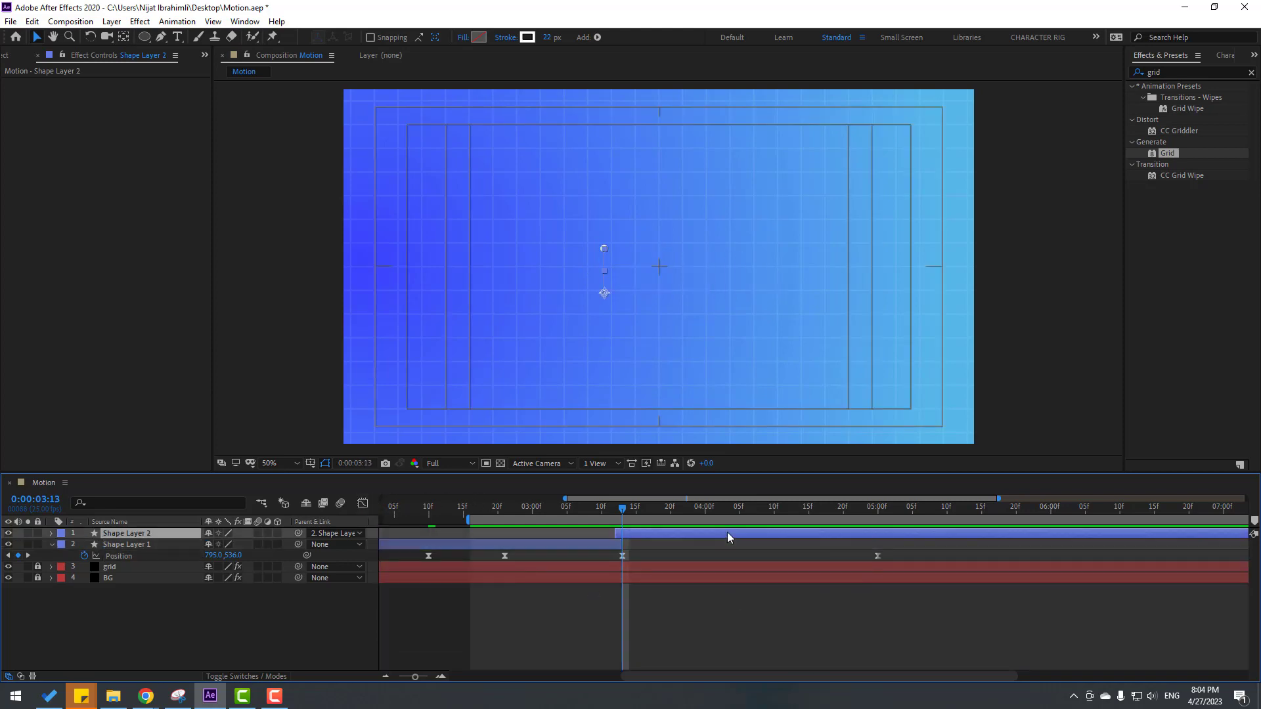
key(u)
drag(882, 550, 617, 544)
right_click(773, 551)
mouse_move(854, 534)
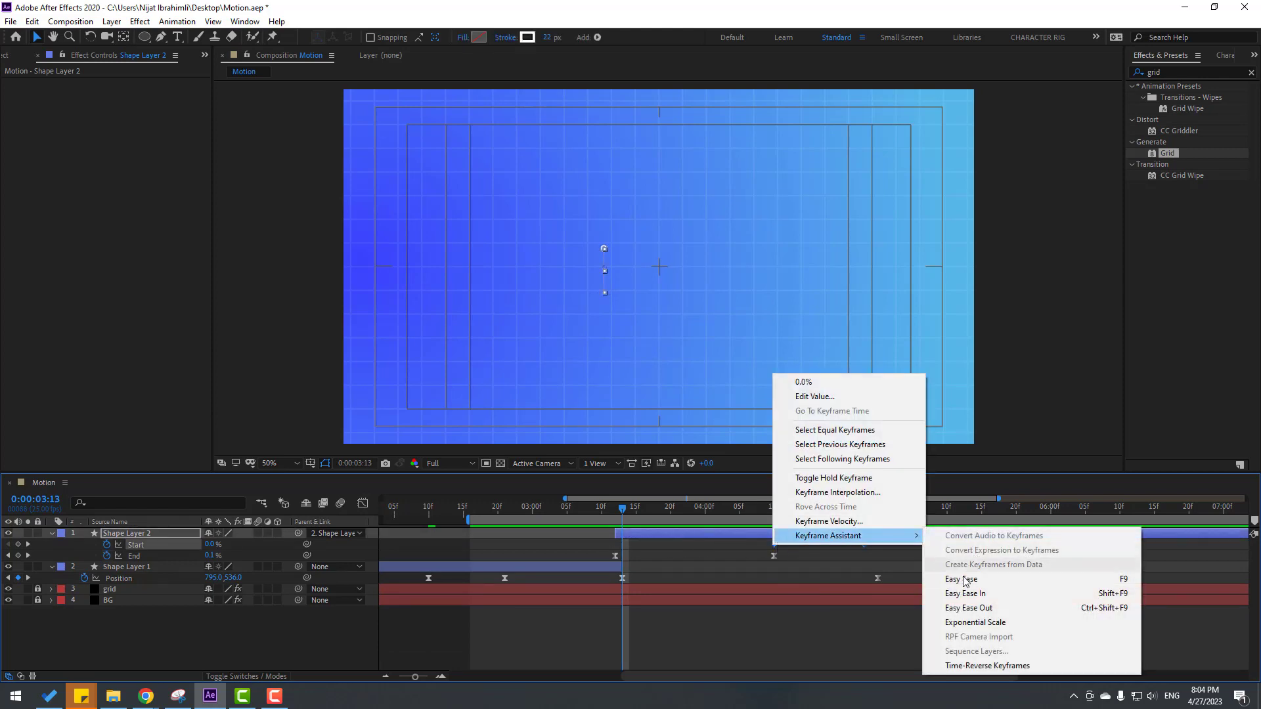
click(959, 579)
drag(739, 514, 766, 539)
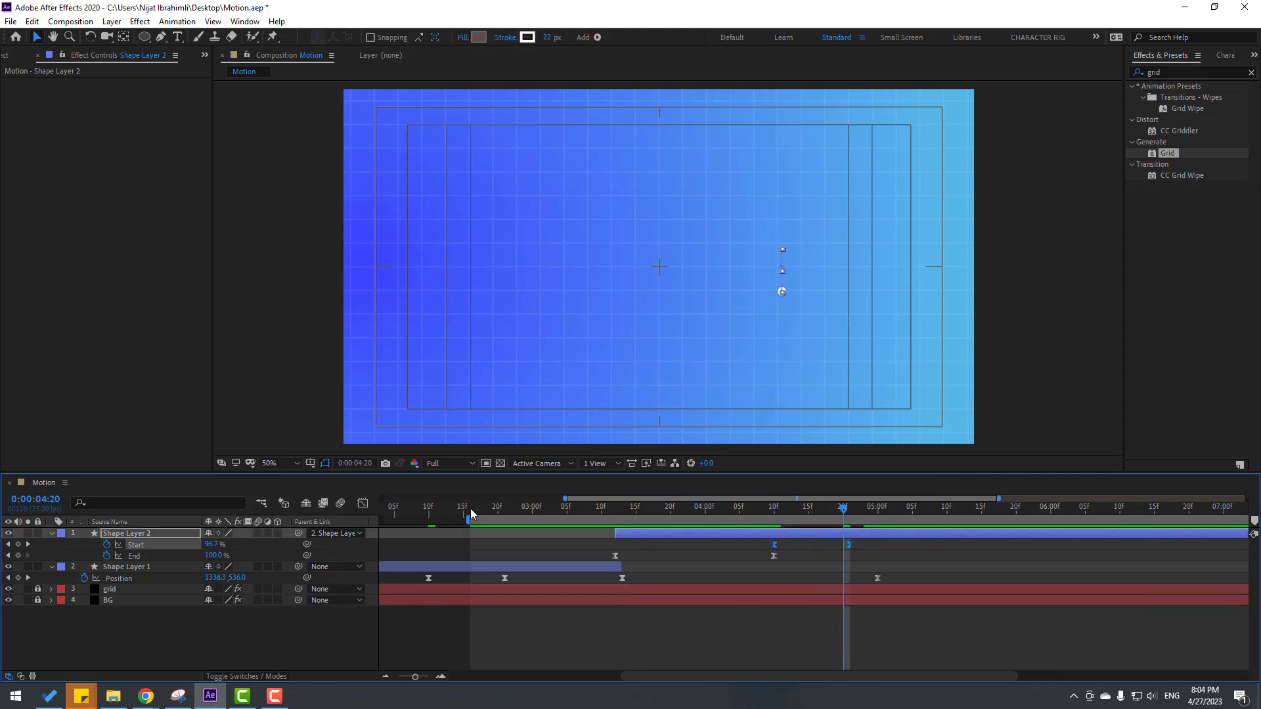
Lengthen the ease out of the first trim Start keyframe so the speed peaks near 4:18, and preview.
click(363, 504)
drag(778, 642, 806, 642)
key(space)
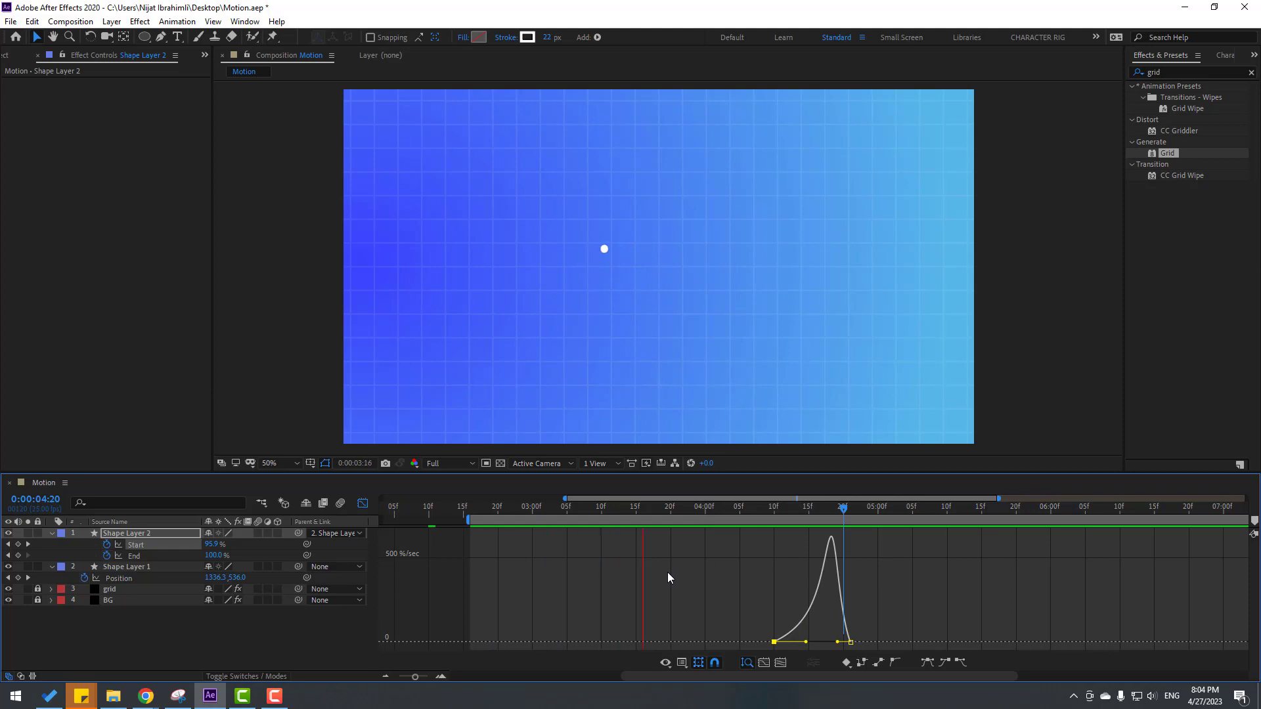
click(760, 511)
key(shift+F3)
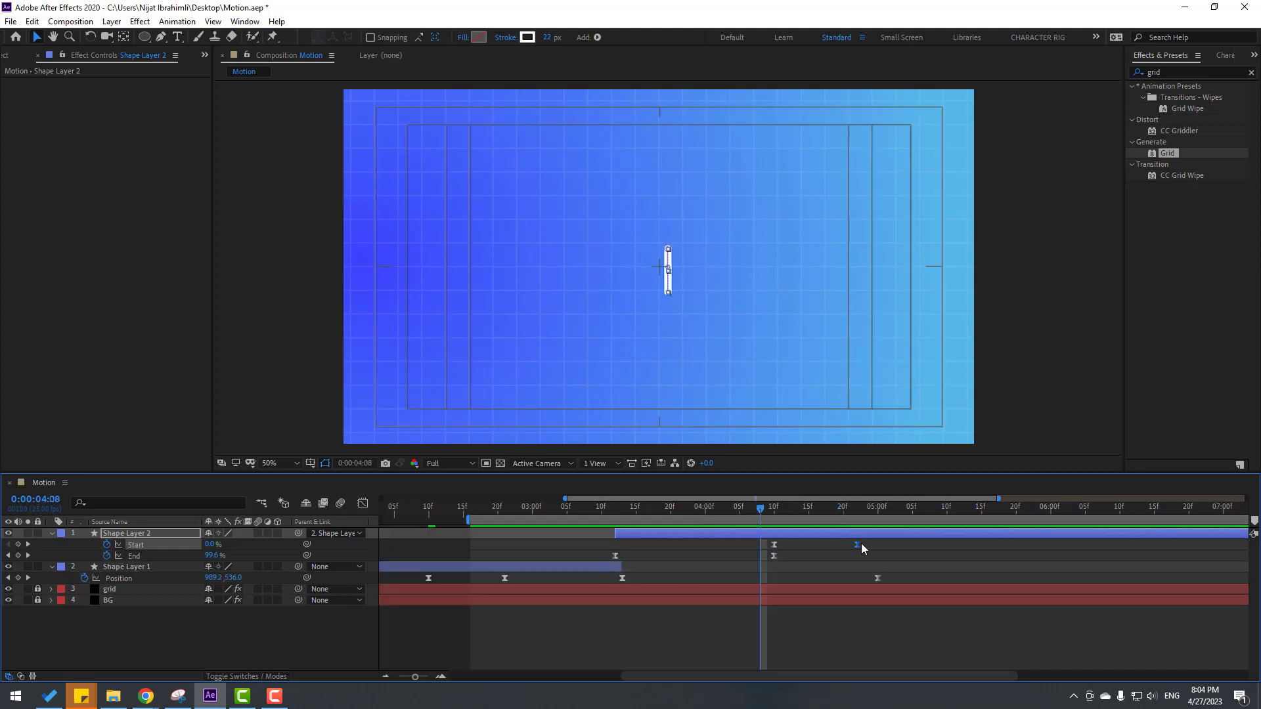
Retime the trim Start keyframes of Shape Layer 2 to 4:04 and 5:00, and preview the animation.
drag(877, 549, 883, 549)
drag(700, 512, 808, 512)
click(823, 566)
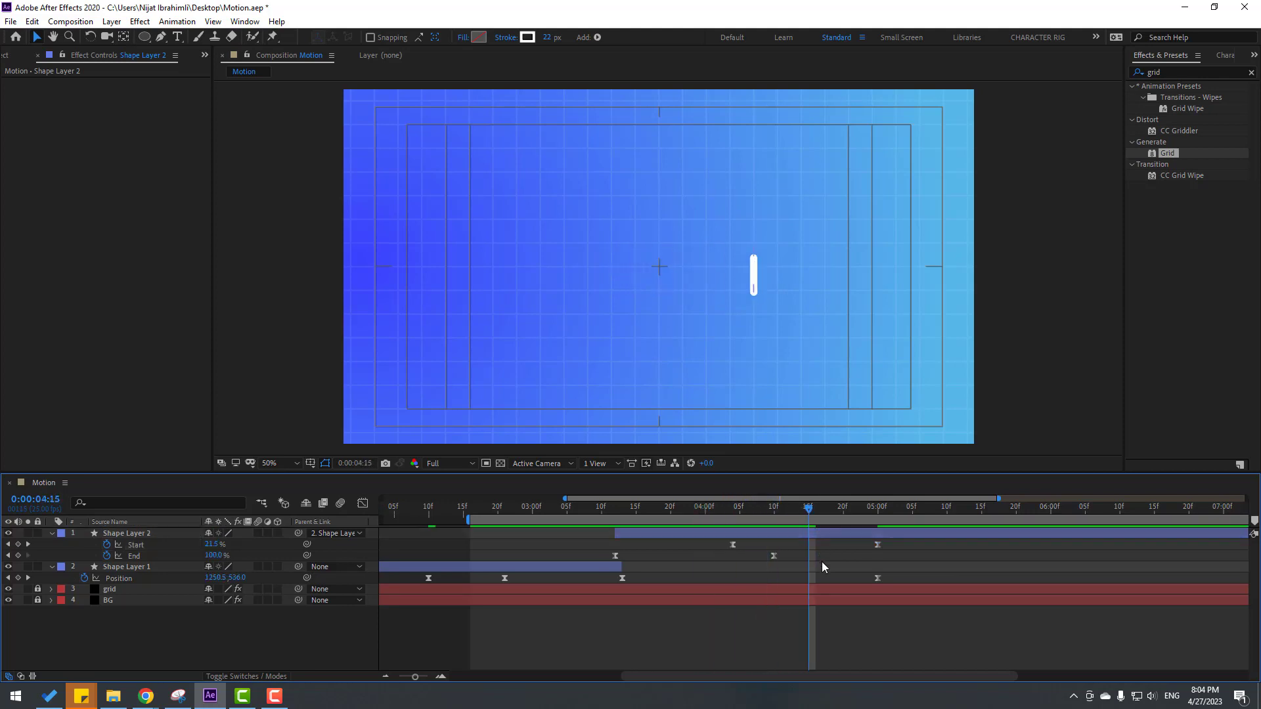
key(space)
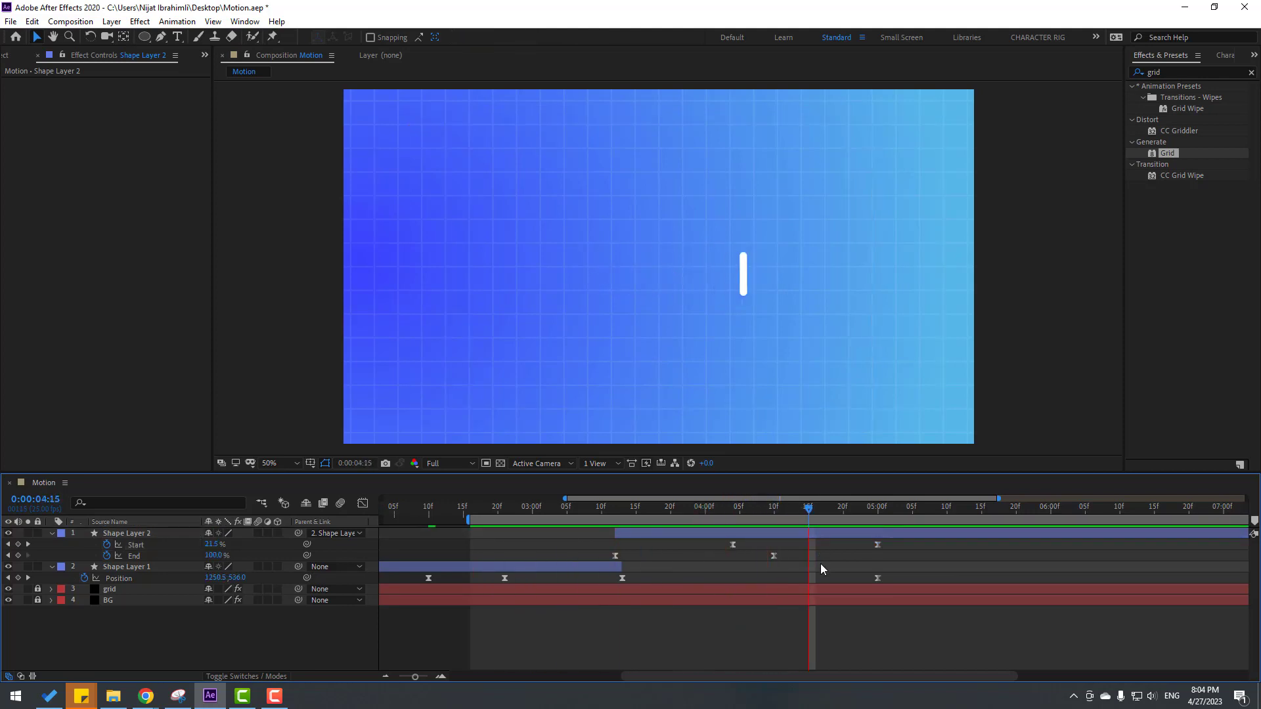
key(space)
drag(818, 511, 877, 545)
click(875, 515)
key(space)
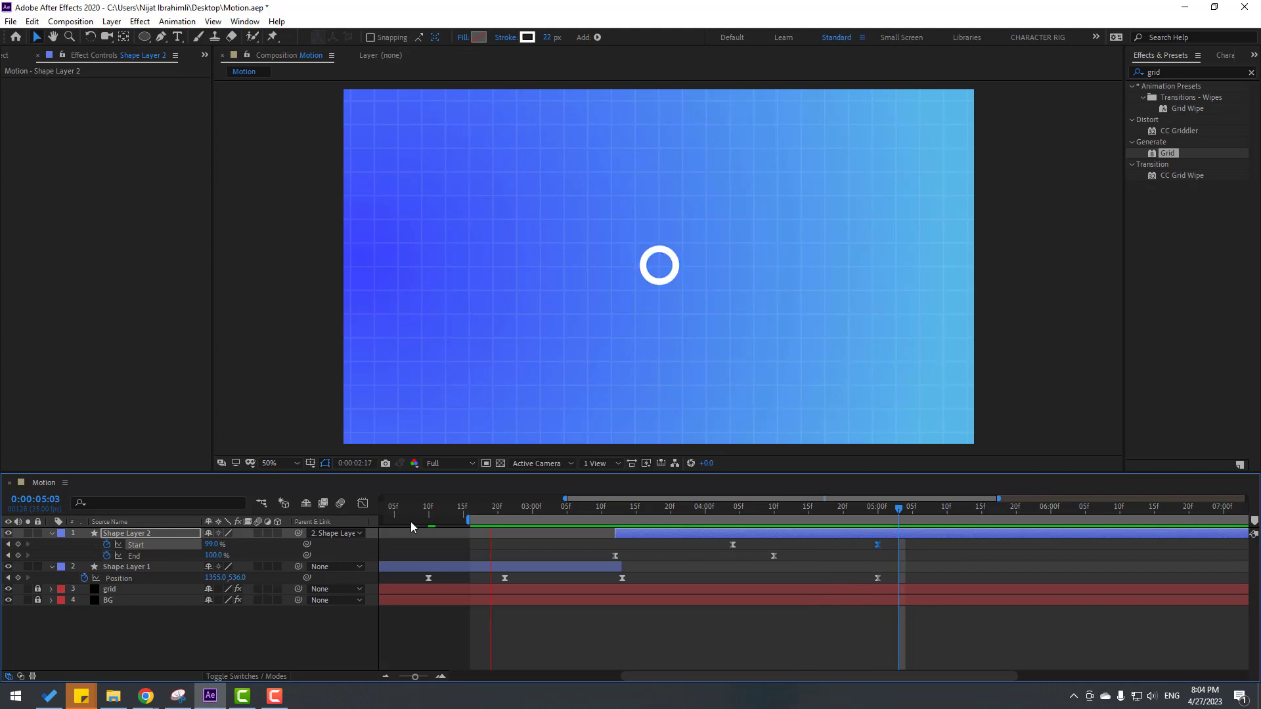
Shorten the ease out of the first trim Start keyframe and lengthen the ease into the last, peaking near 4:08, and preview.
click(366, 508)
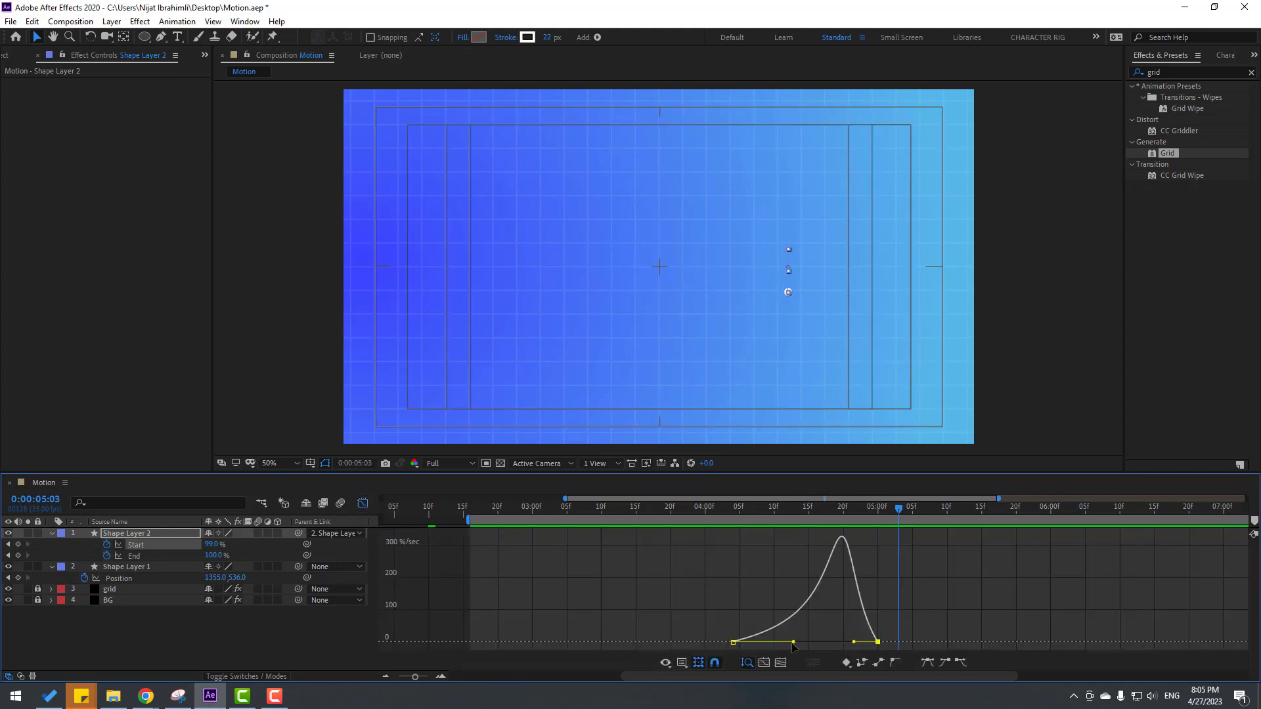
drag(794, 642, 756, 641)
drag(854, 642, 806, 642)
key(space)
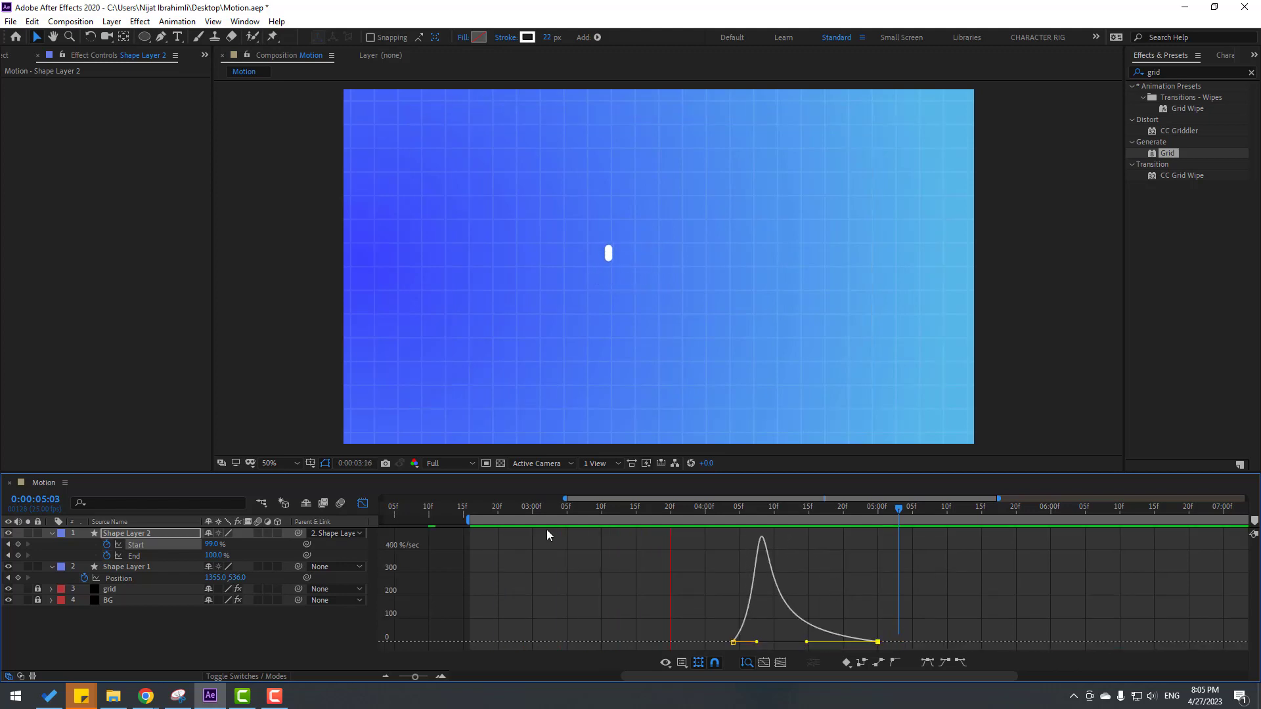
click(363, 503)
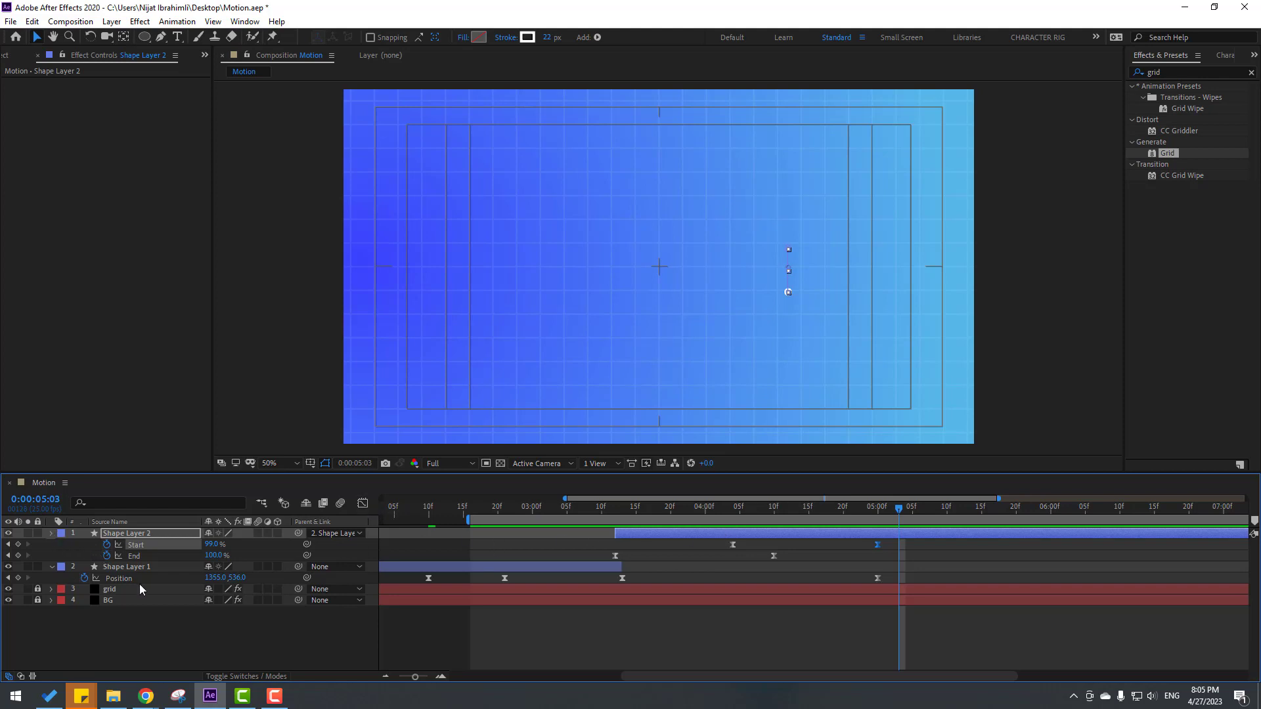
Collapse the shape layers' properties, add a text layer reading MOTION, and enlarge its font size to 133 px.
key(u)
key(ctrl+shift+a)
click(51, 545)
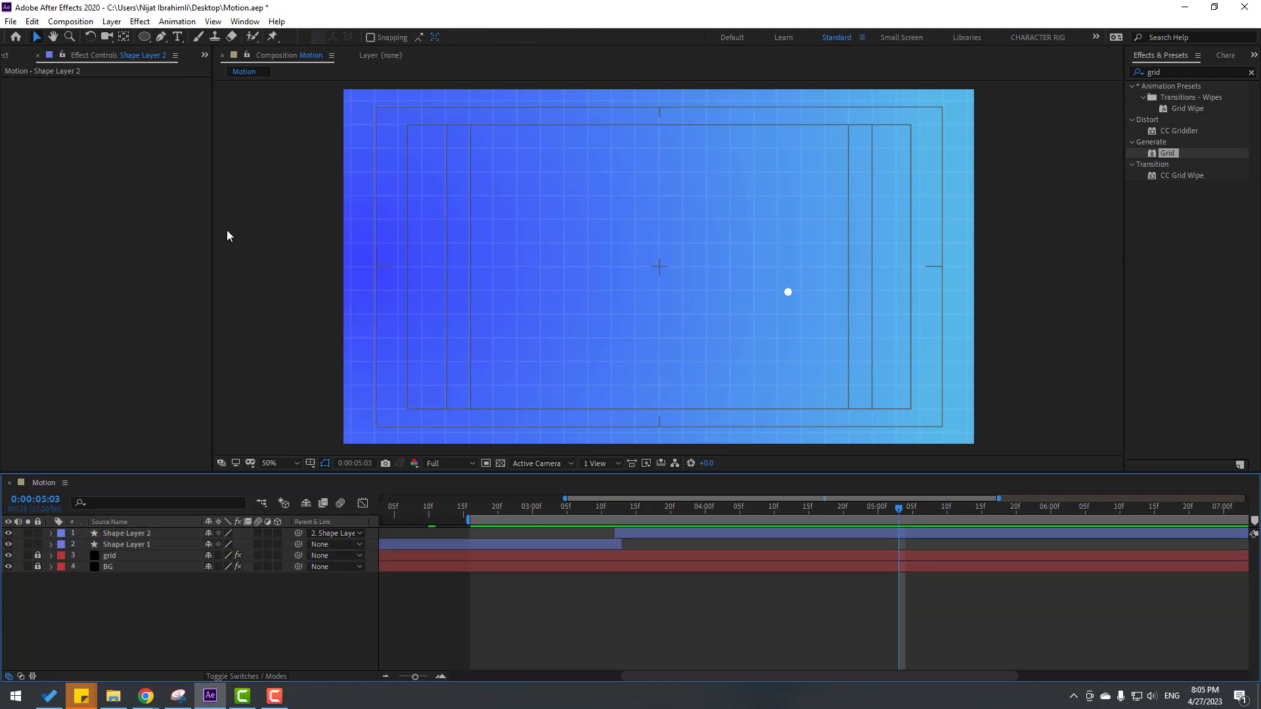
click(178, 38)
click(506, 271)
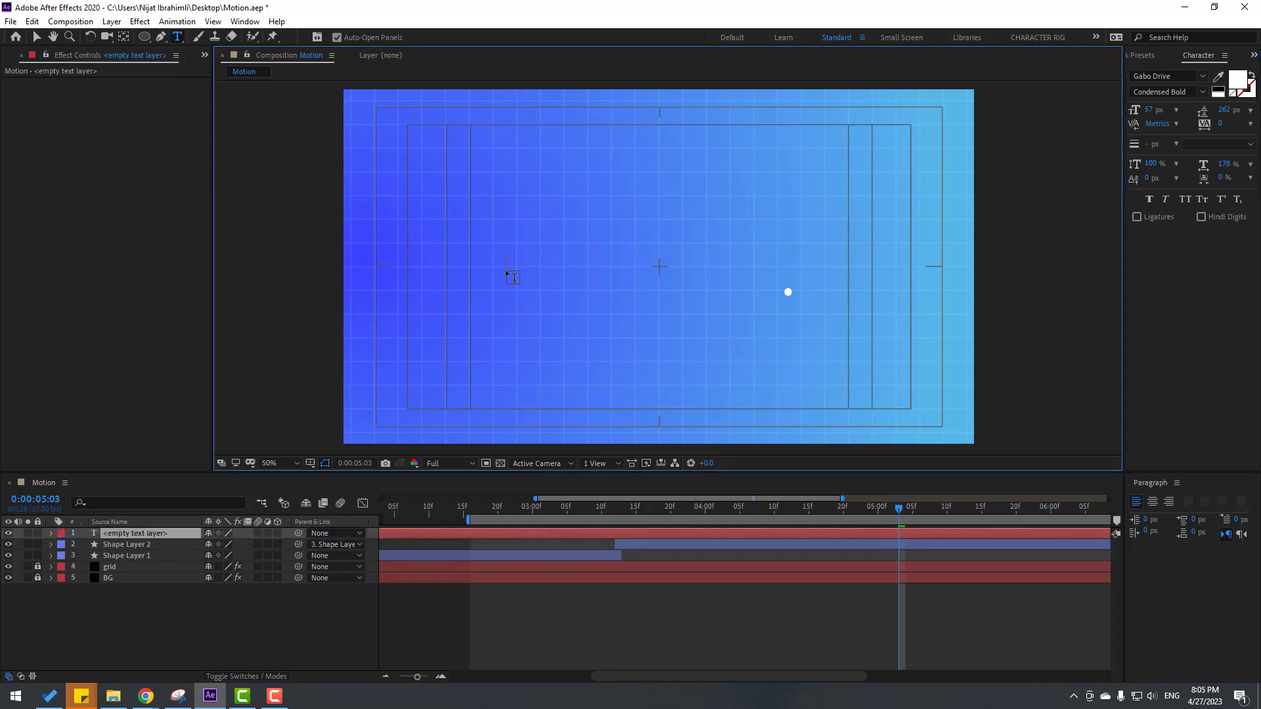
text(MOTION)
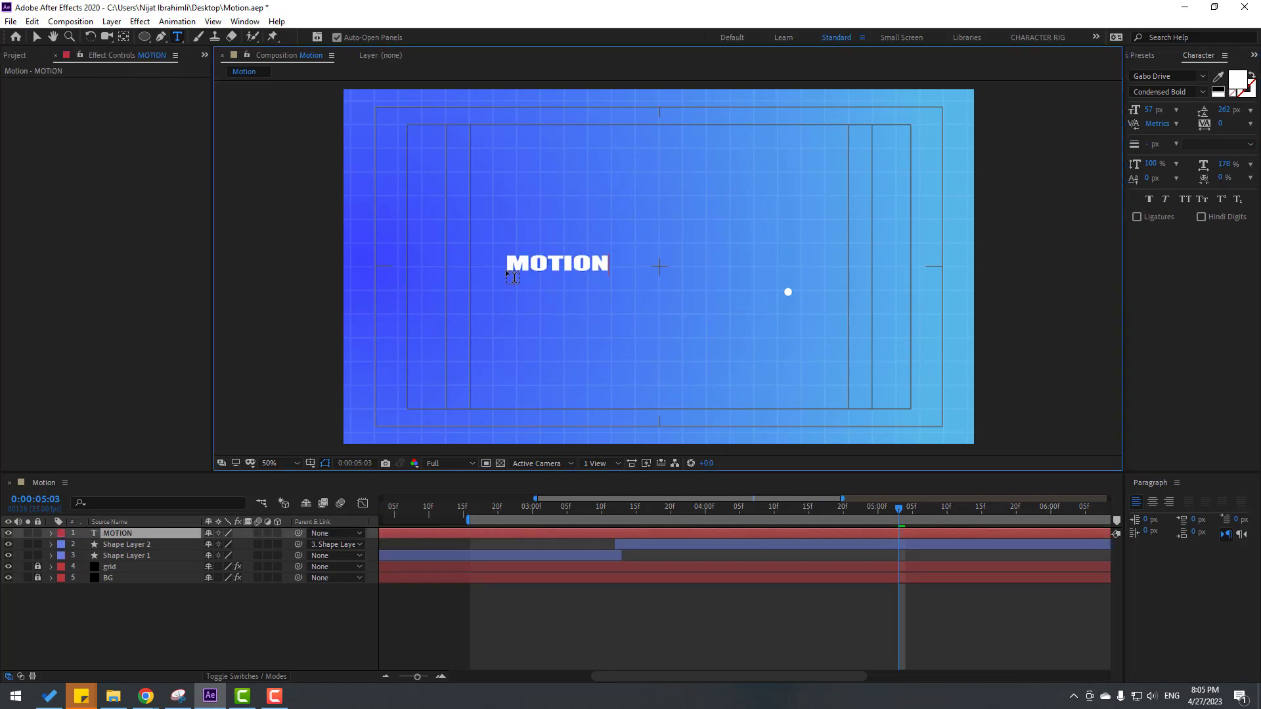
click(39, 38)
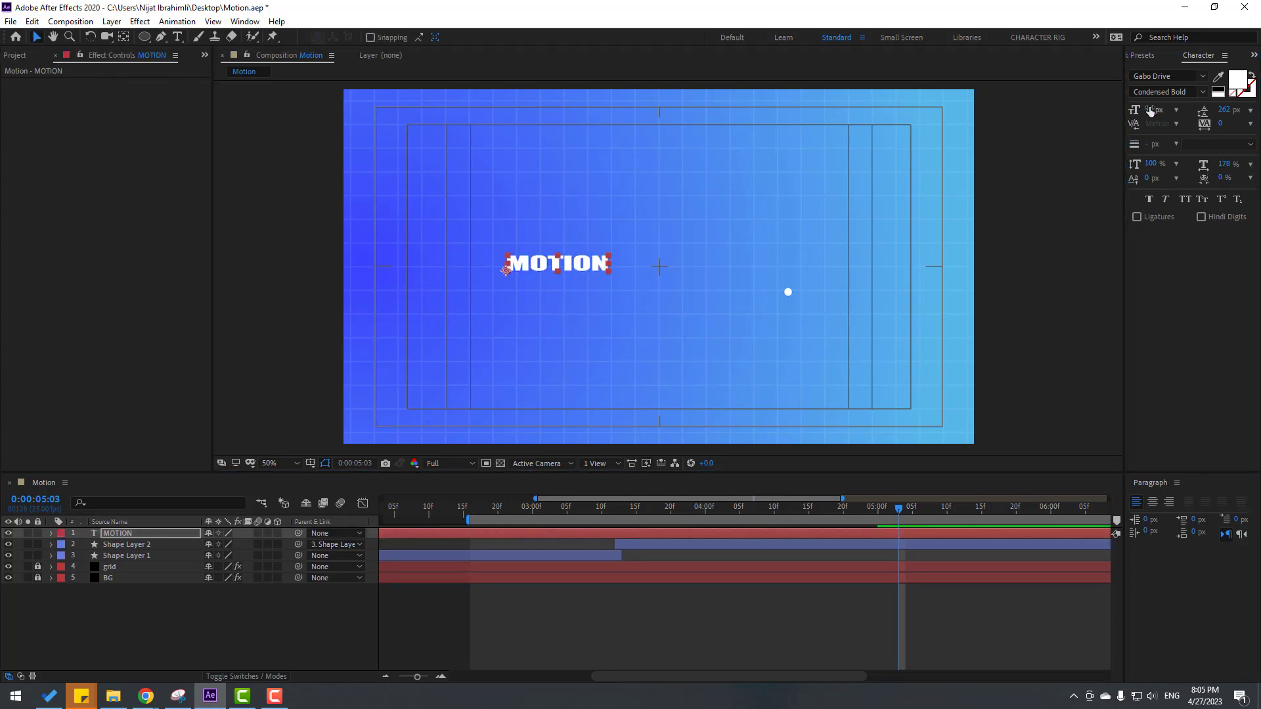
drag(1149, 112, 1247, 112)
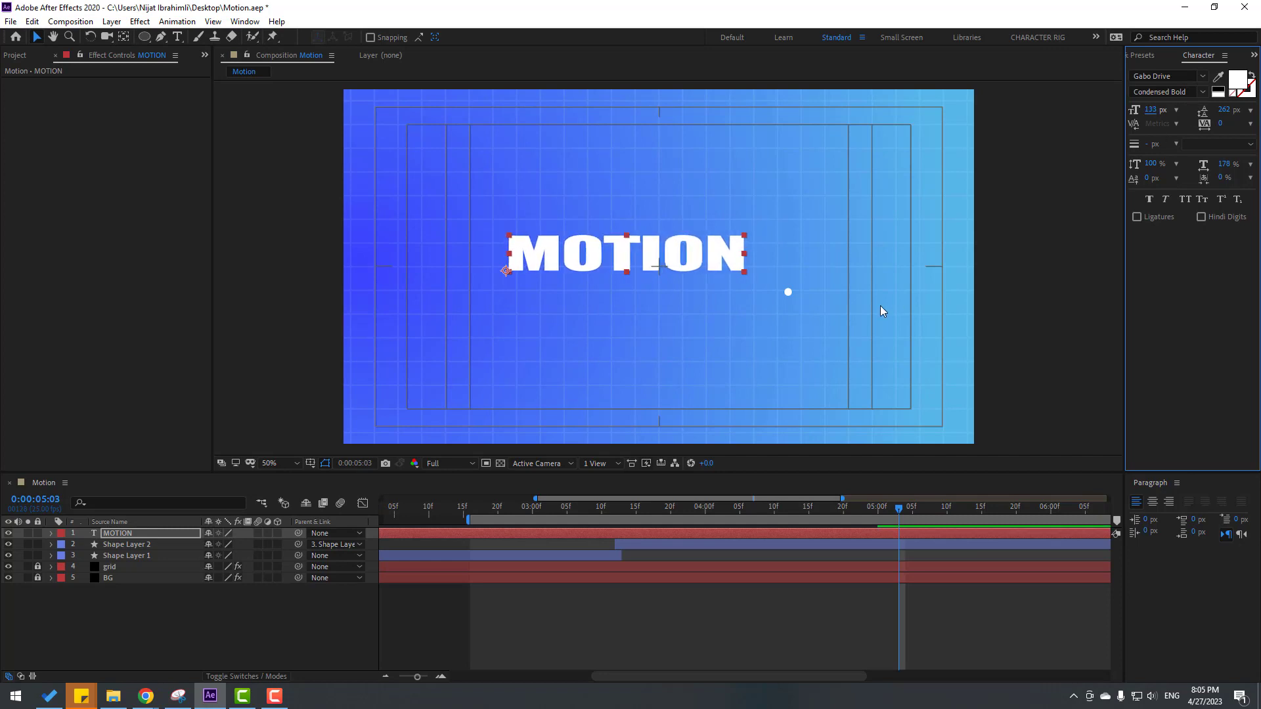
Centre the MOTION text's anchor point, place the text just before the dot, and trim the layer to start shortly before 4:00.
drag(475, 515, 580, 513)
key(/)
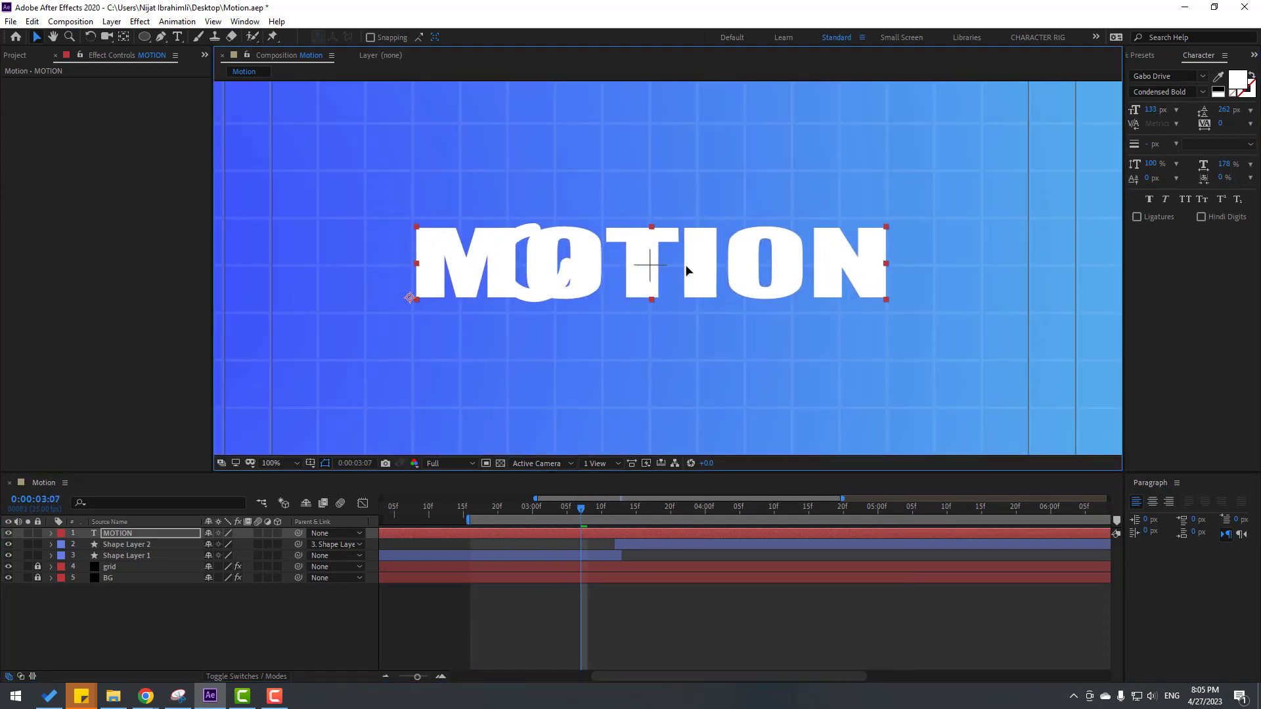
click(123, 38)
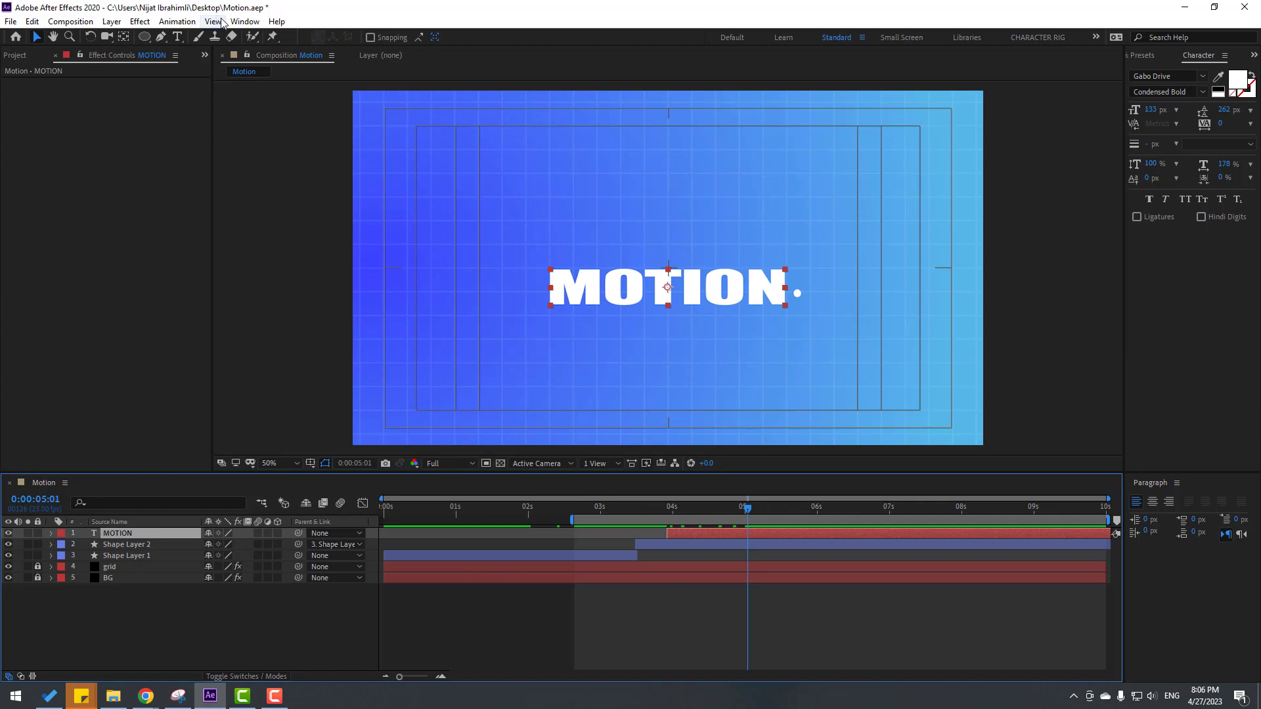
Apply Animation Composer 3's Overshoot Position & Rotate & Scale Characters text preset to the MOTION layer as an In transition.
click(244, 21)
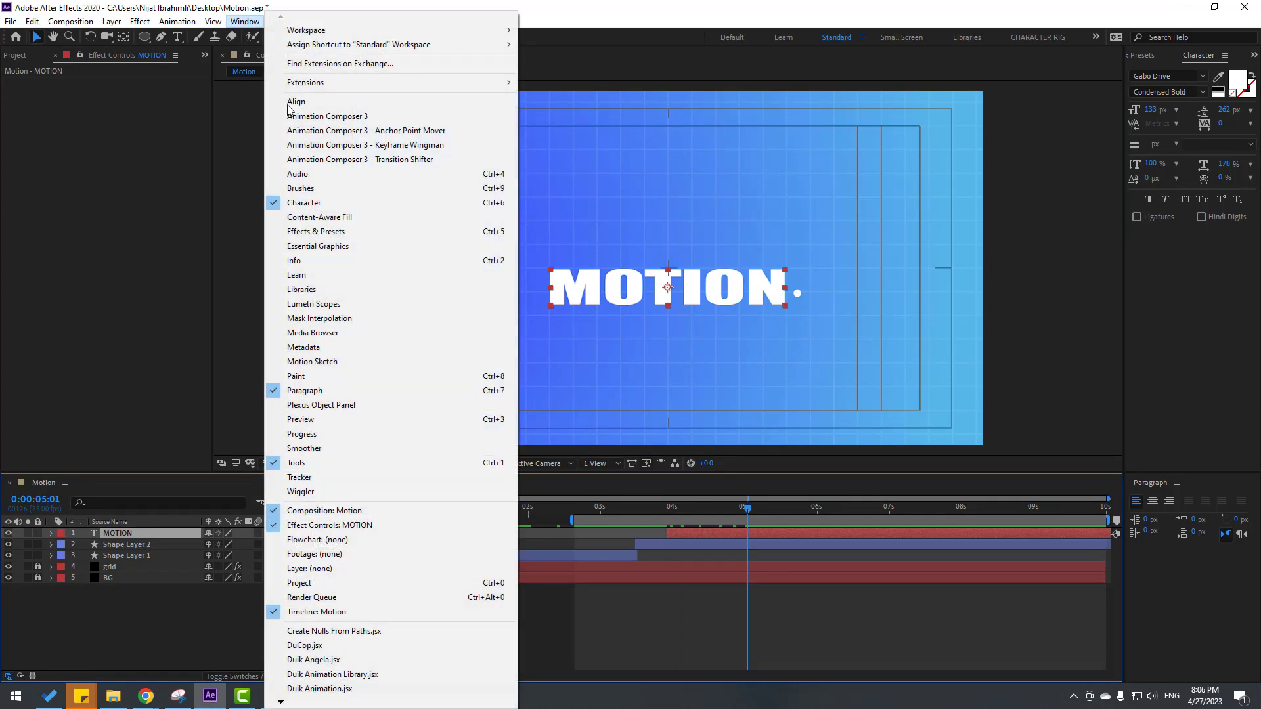
click(372, 118)
click(725, 415)
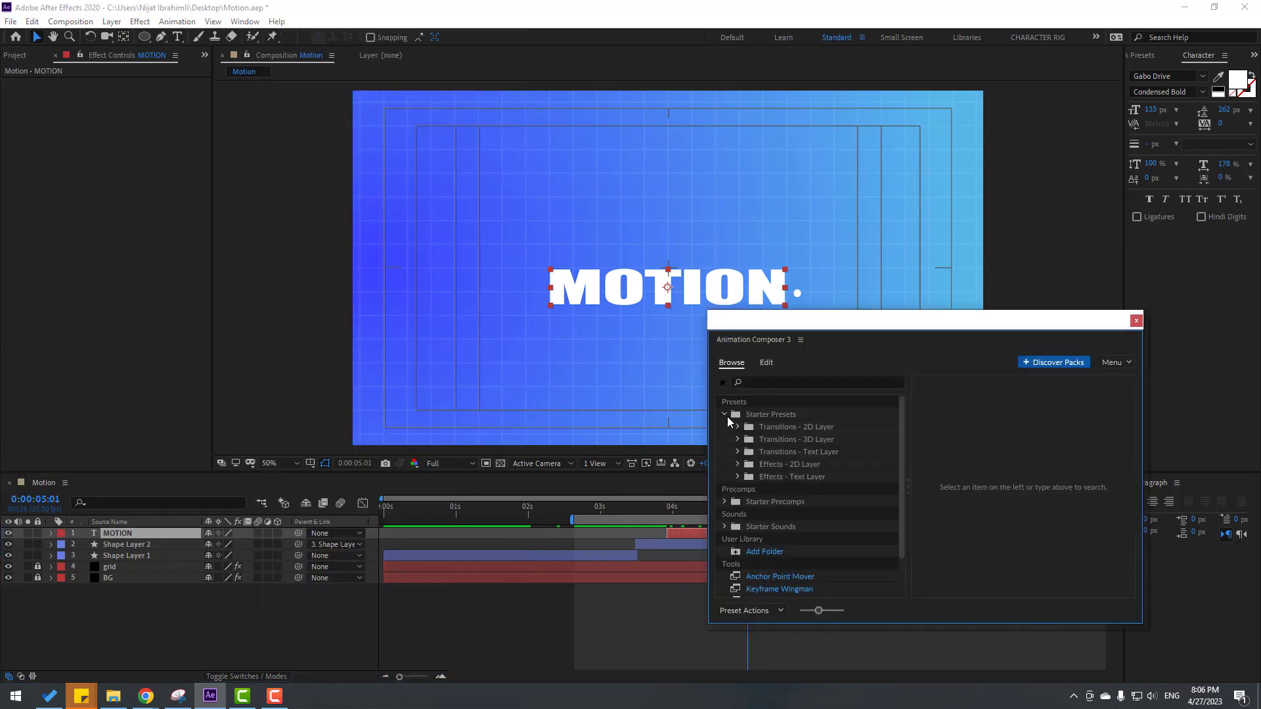
click(738, 452)
click(751, 464)
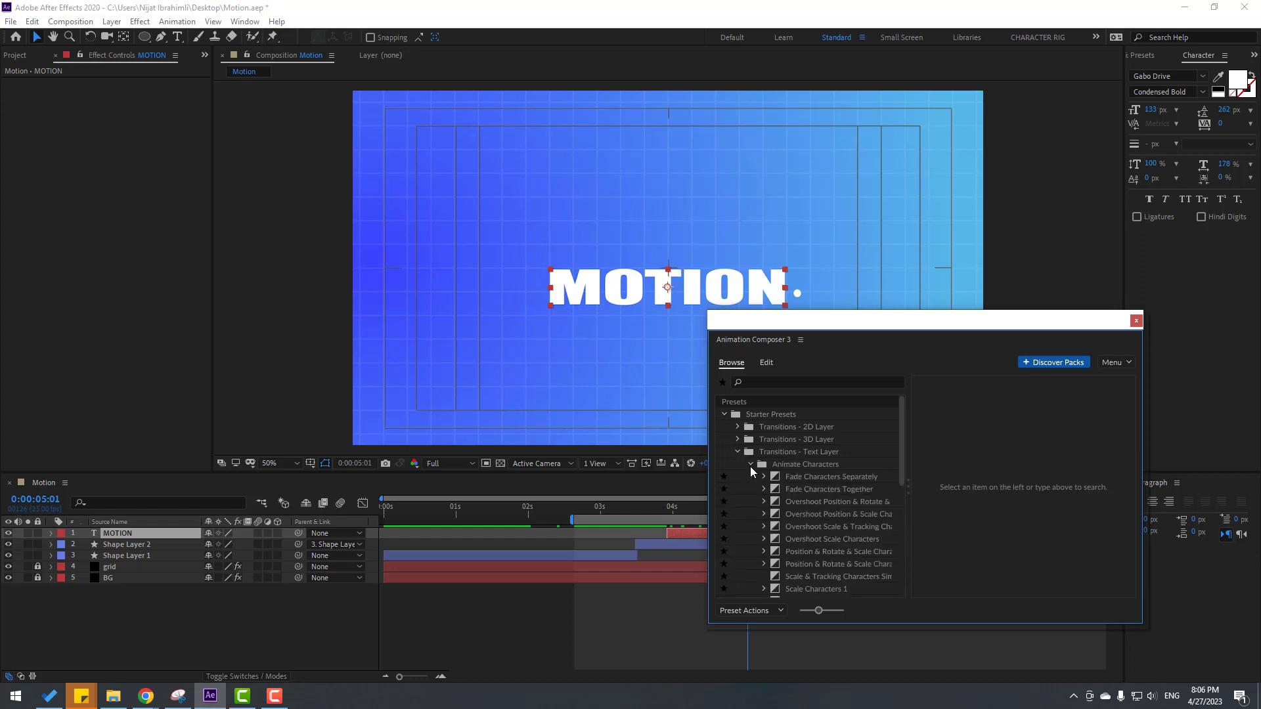
click(804, 513)
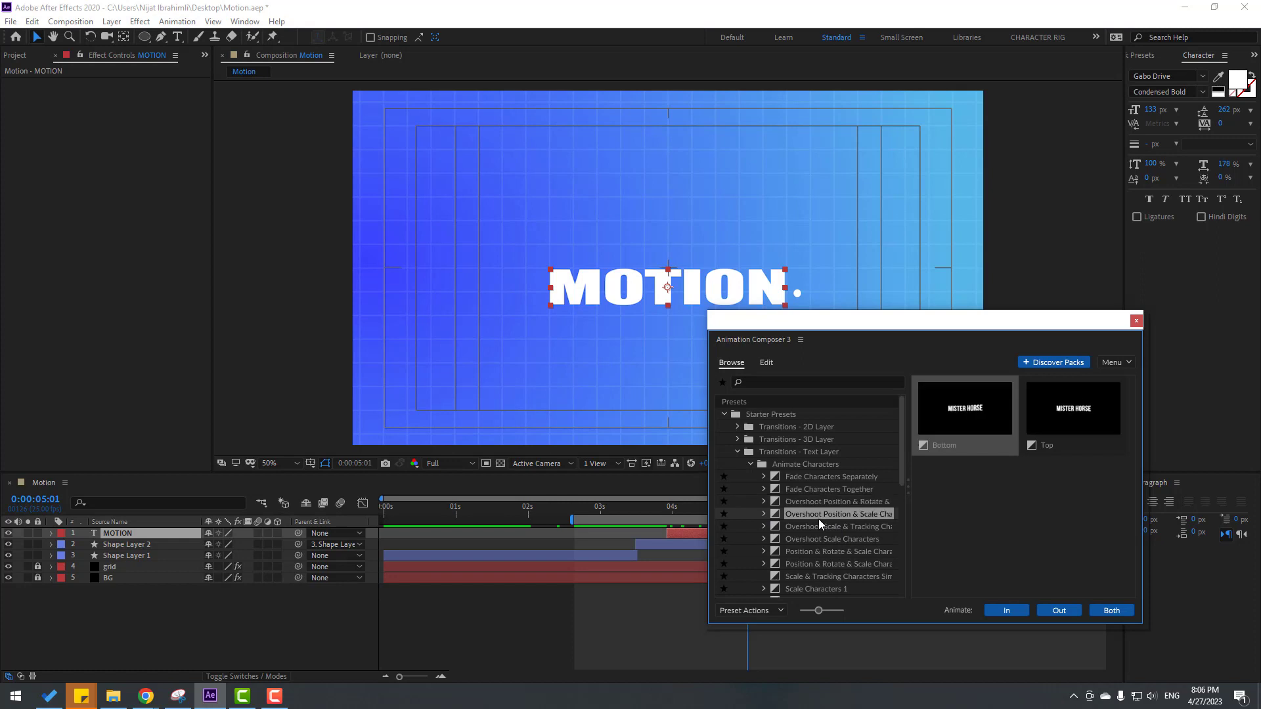
click(818, 502)
click(1009, 610)
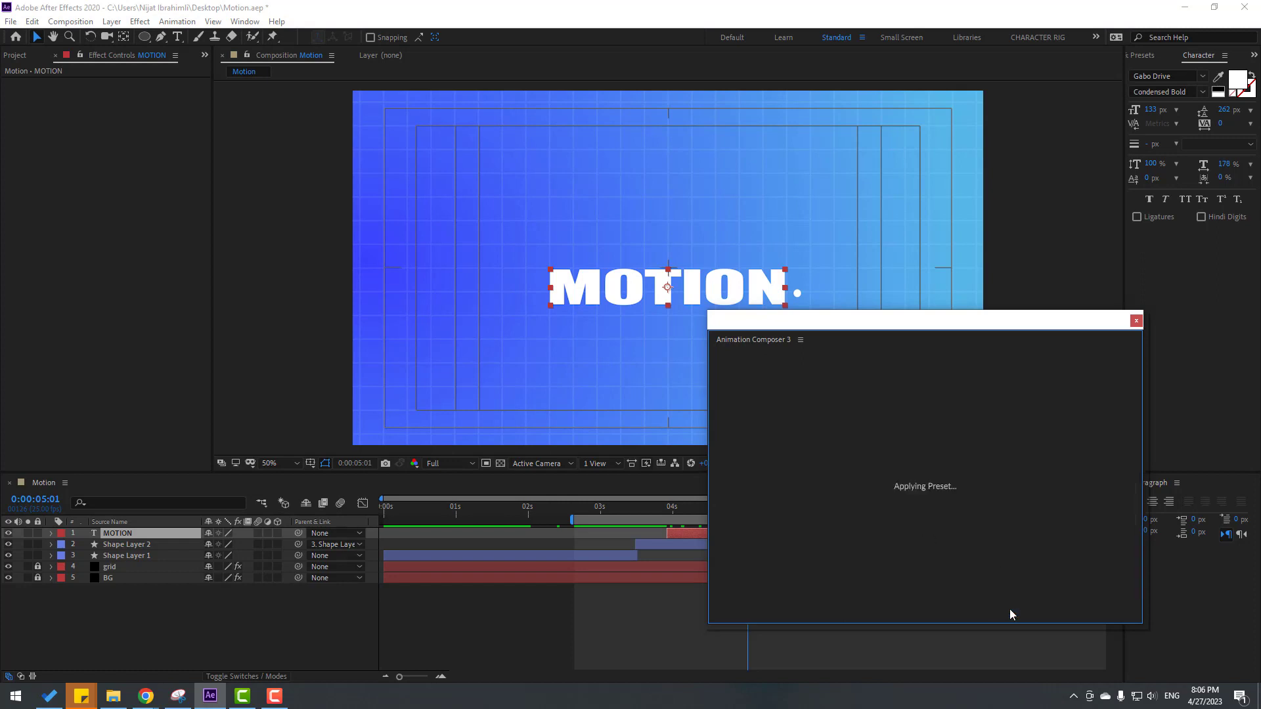
drag(789, 345, 834, 564)
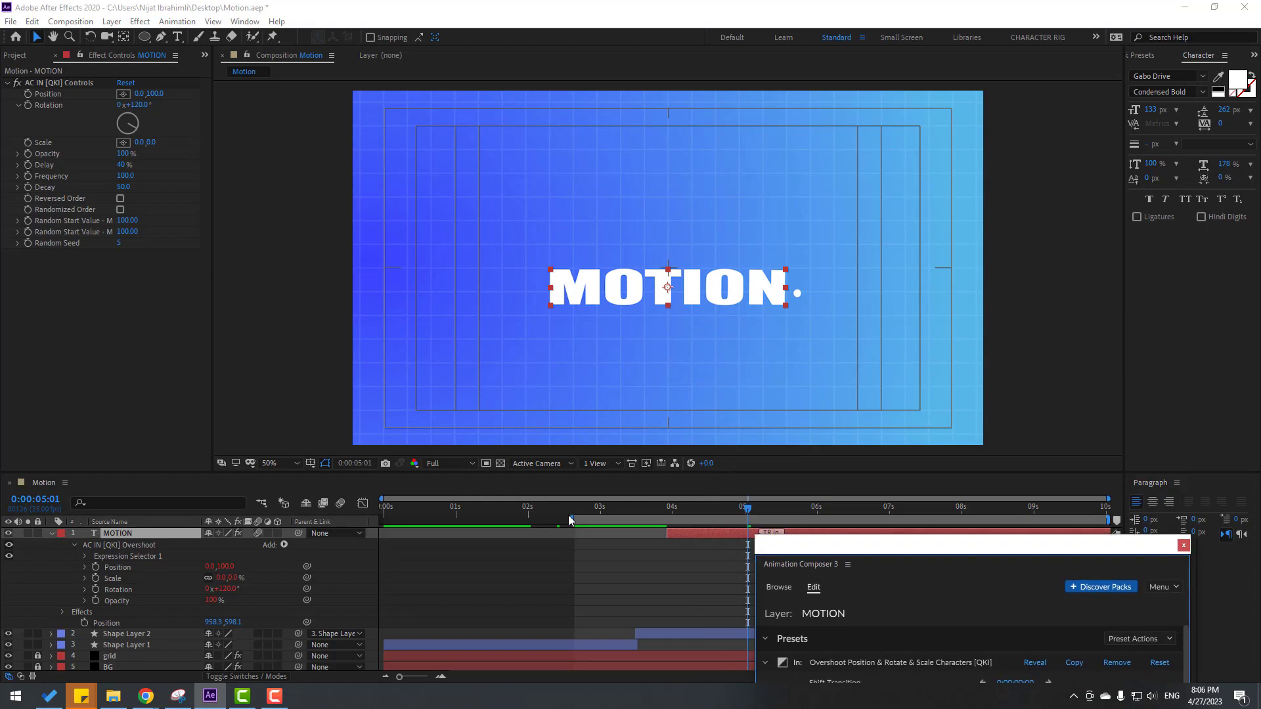
Move the MOTION text to about 974, 576 so it sits against the dot at 5:03, and preview.
drag(589, 507, 753, 509)
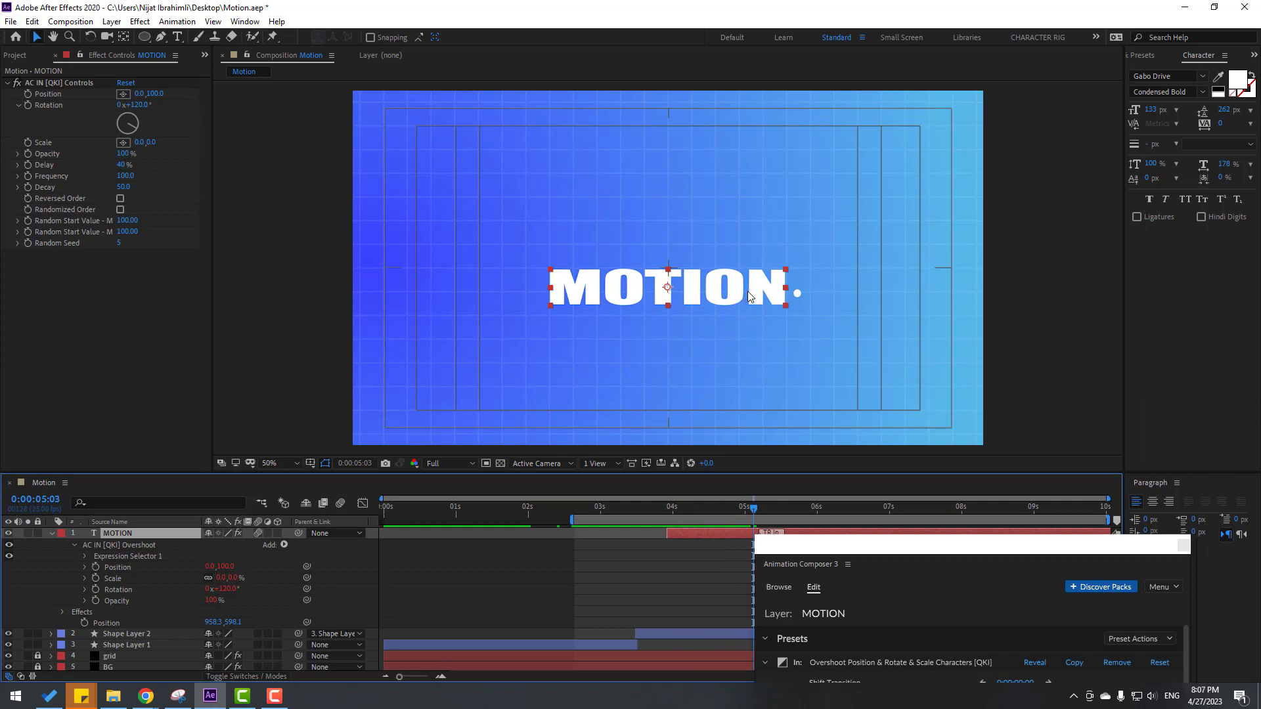
drag(750, 297, 753, 289)
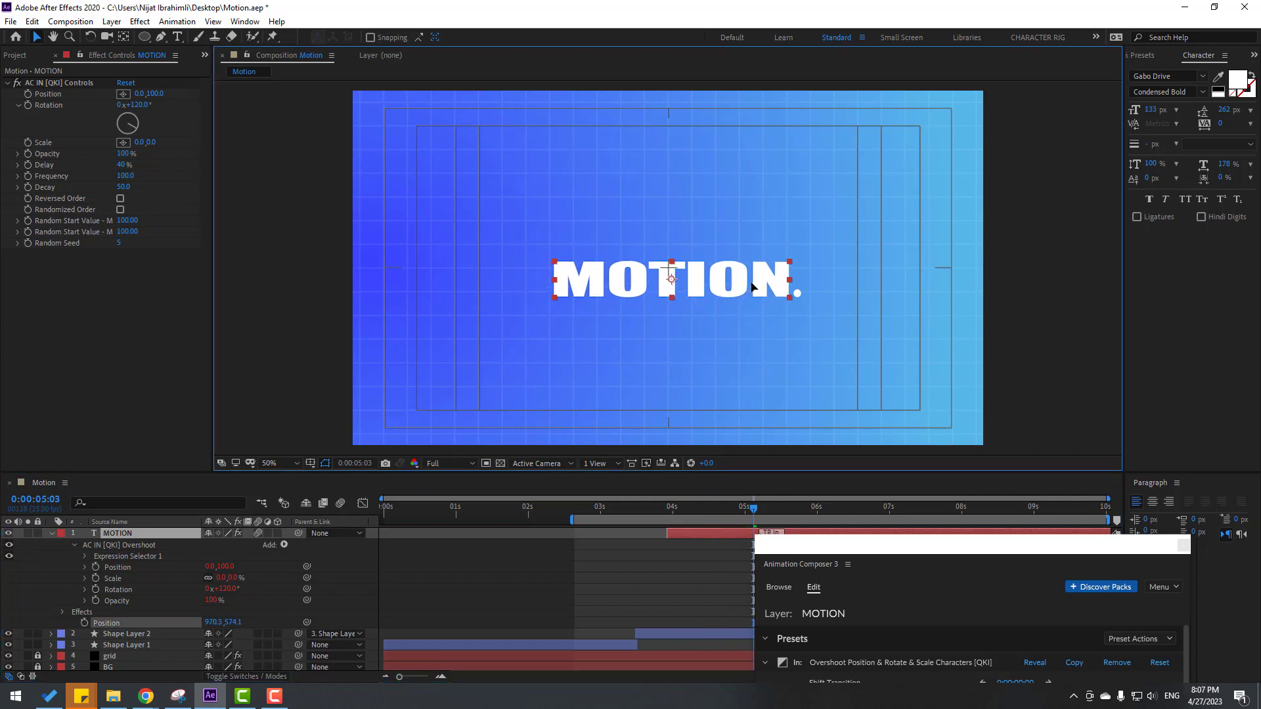
click(660, 511)
key(space)
key(space)
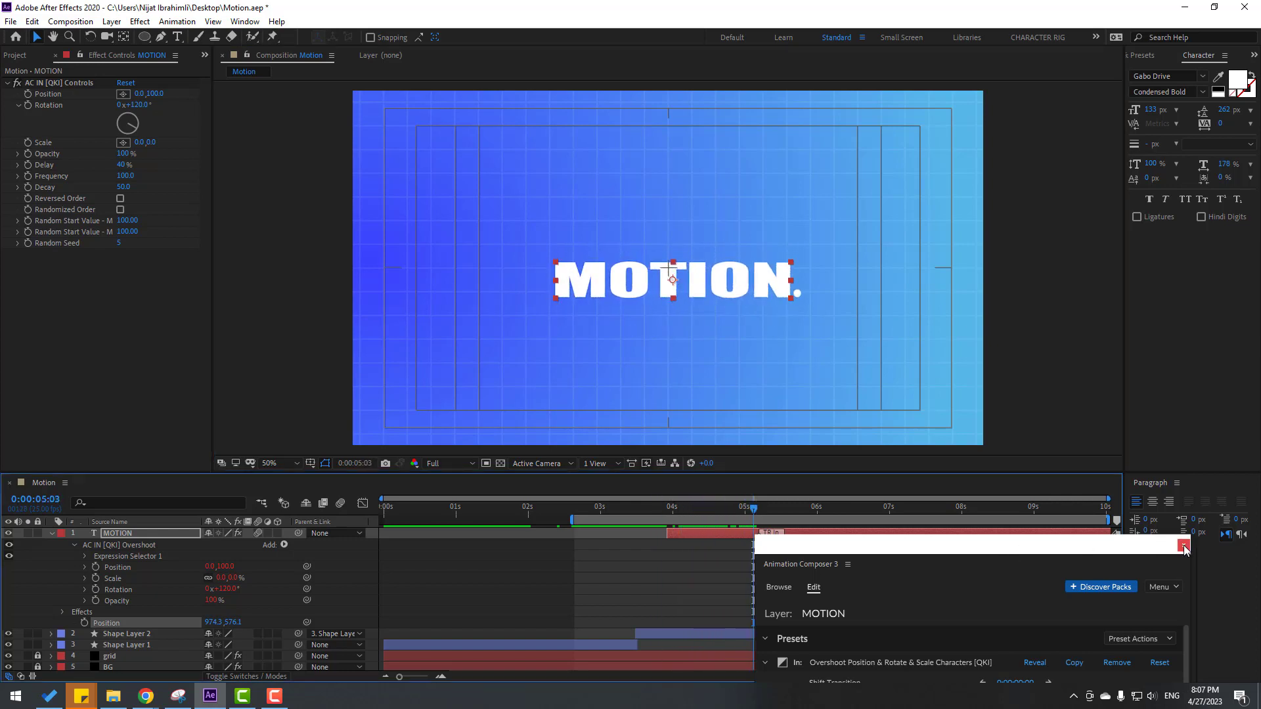
Close Animation Composer, move the MOTION layer's in-transition marker to about 5:14, collapse the layer, and preview.
click(1184, 546)
drag(759, 535, 786, 536)
click(50, 534)
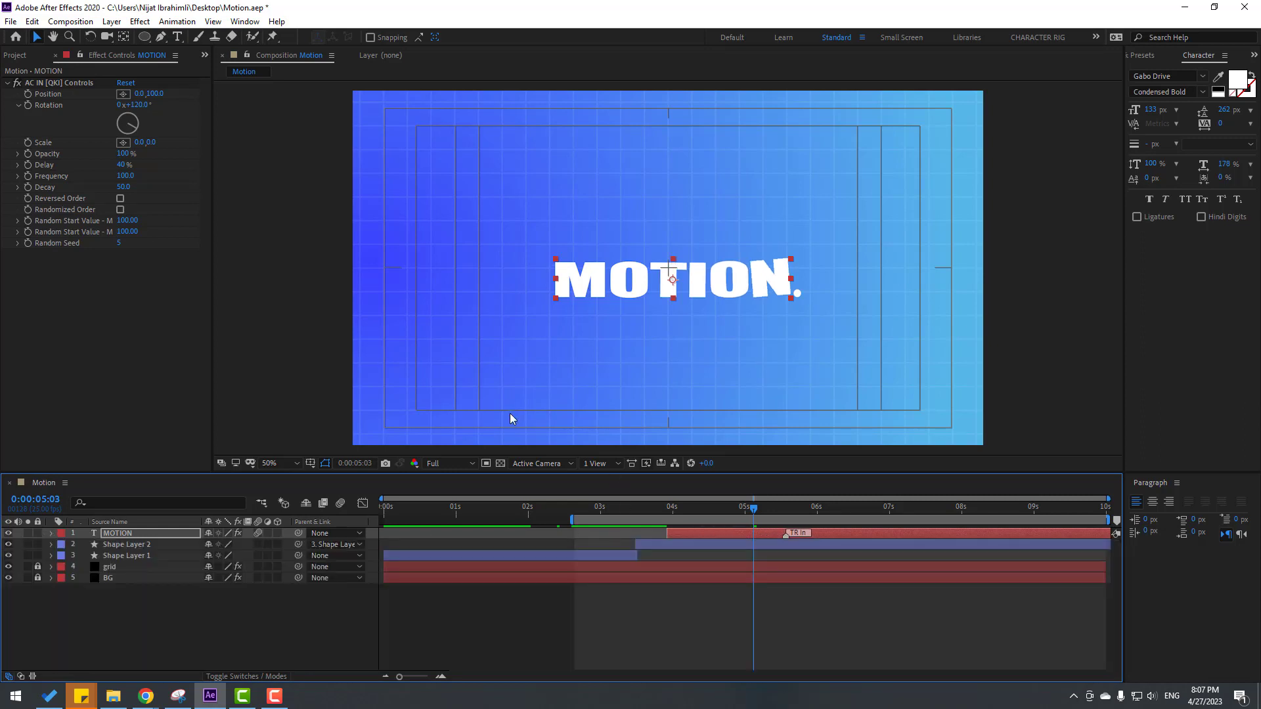
key(space)
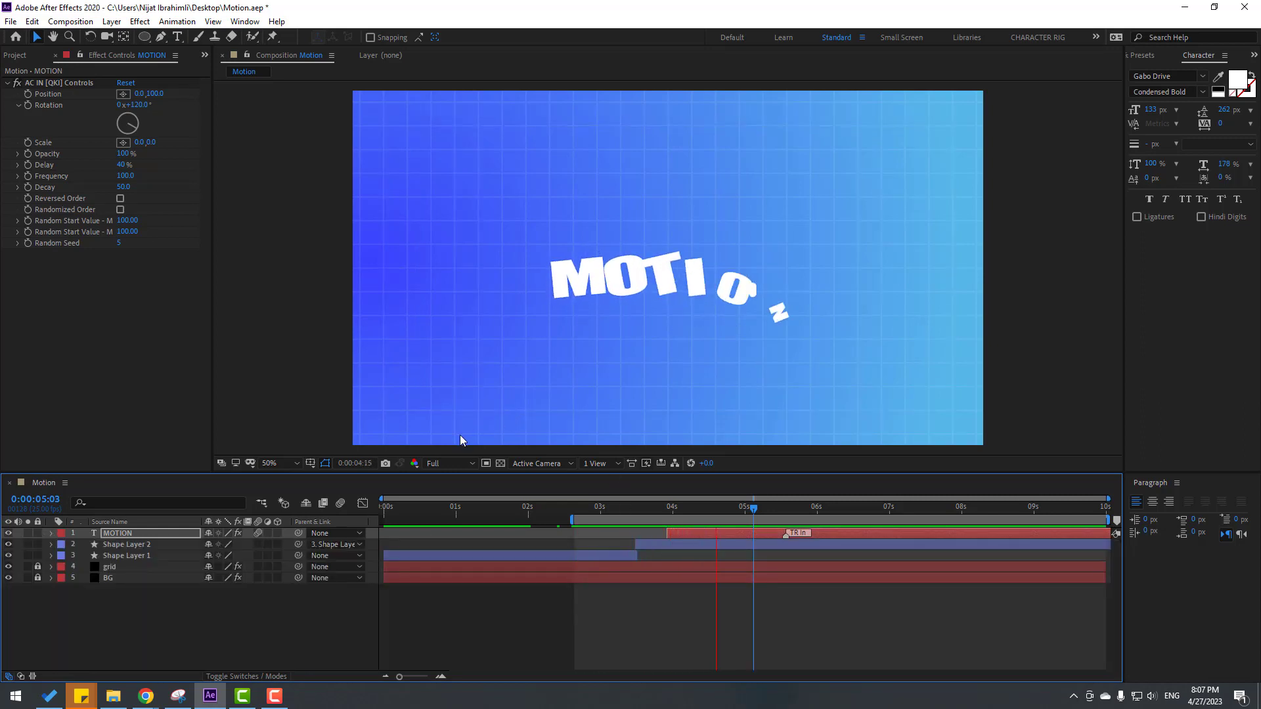
Set the work area from the start of the composition to 6:02 and preview the whole animation.
drag(772, 516, 823, 522)
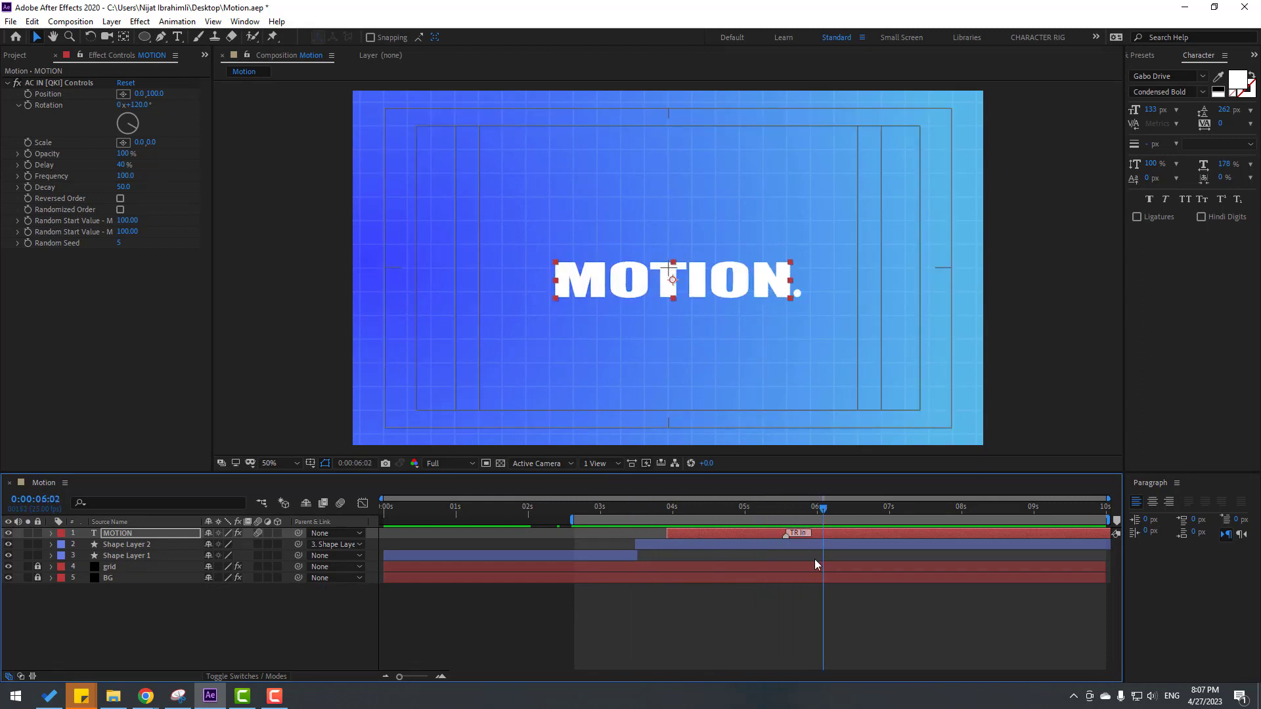
key(n)
drag(575, 520, 363, 528)
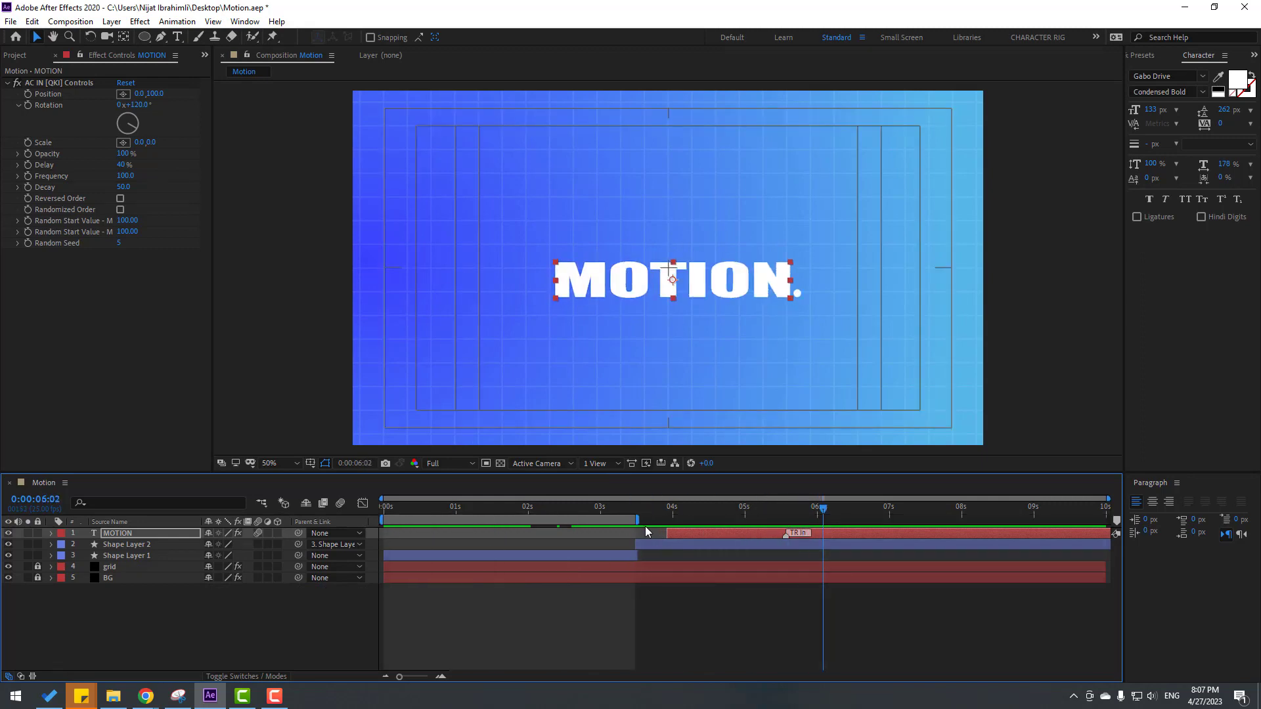
key(n)
key(space)
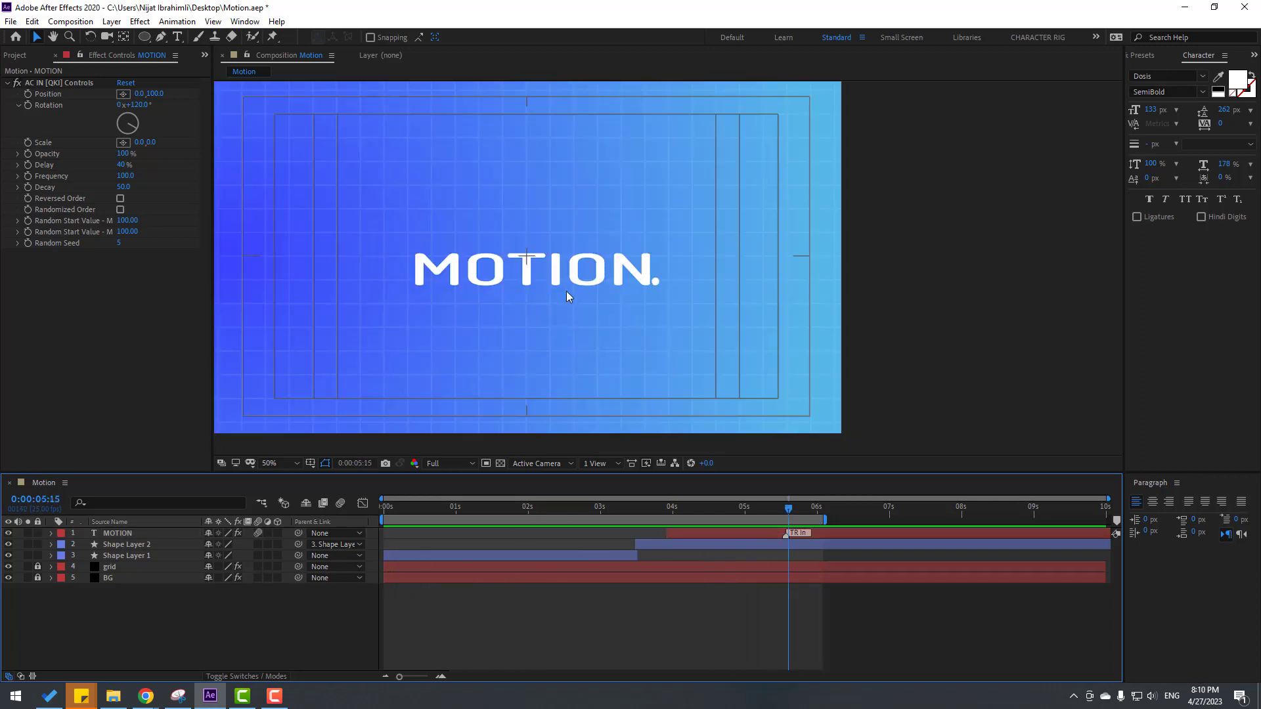
Solo Shape Layer 2 and duplicate it with the current time at 4:12.
click(557, 272)
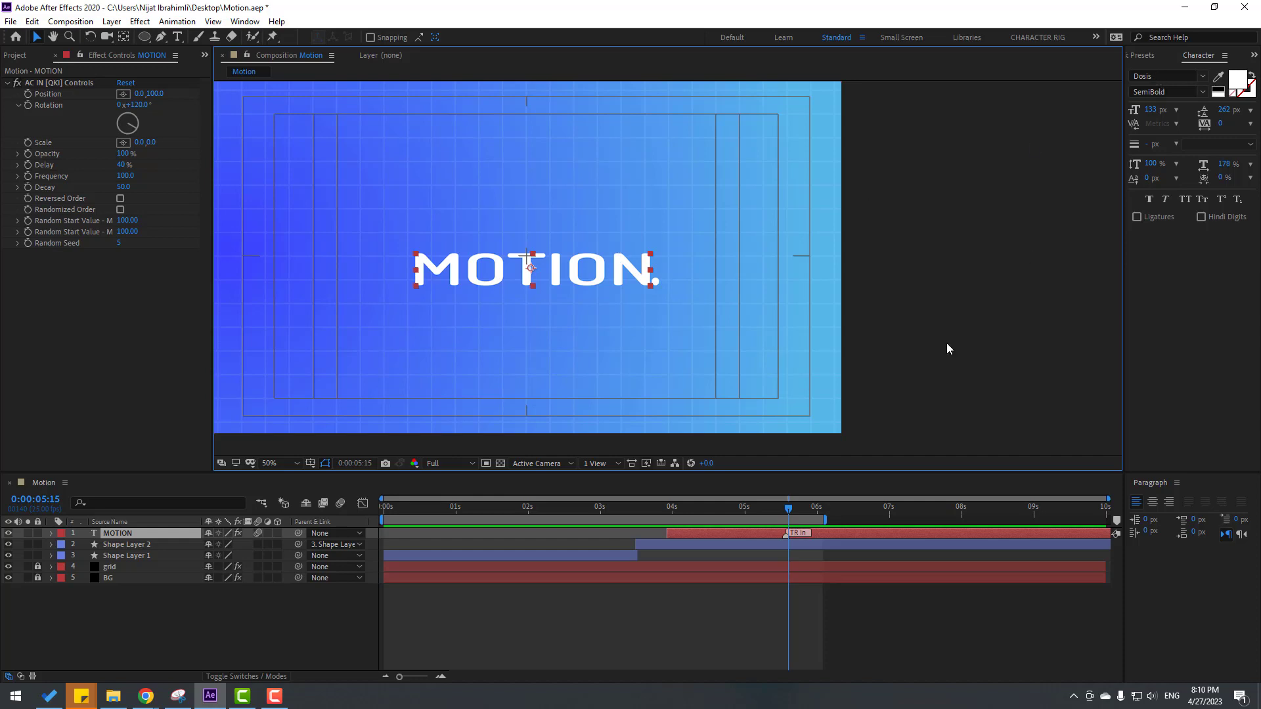
click(128, 544)
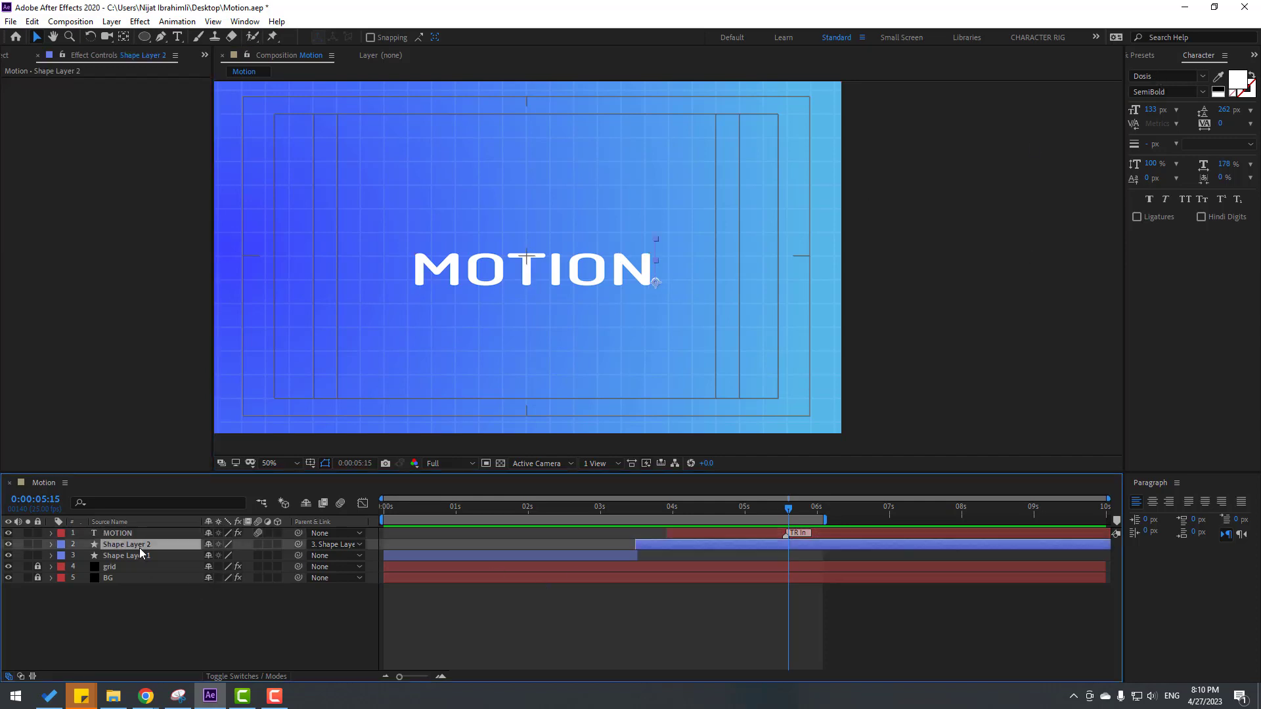
drag(675, 515, 707, 509)
click(28, 544)
key(ctrl+d)
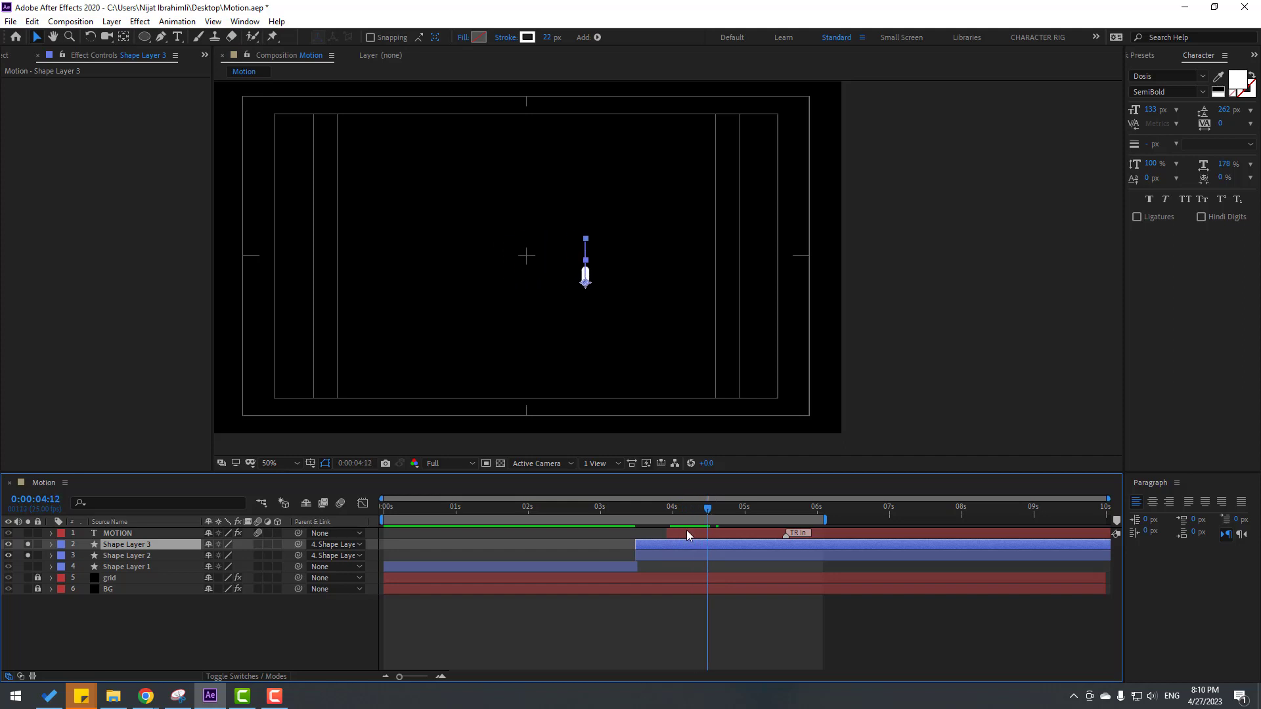
Make Shape Layer 3 start at 4:18.
drag(667, 547, 748, 514)
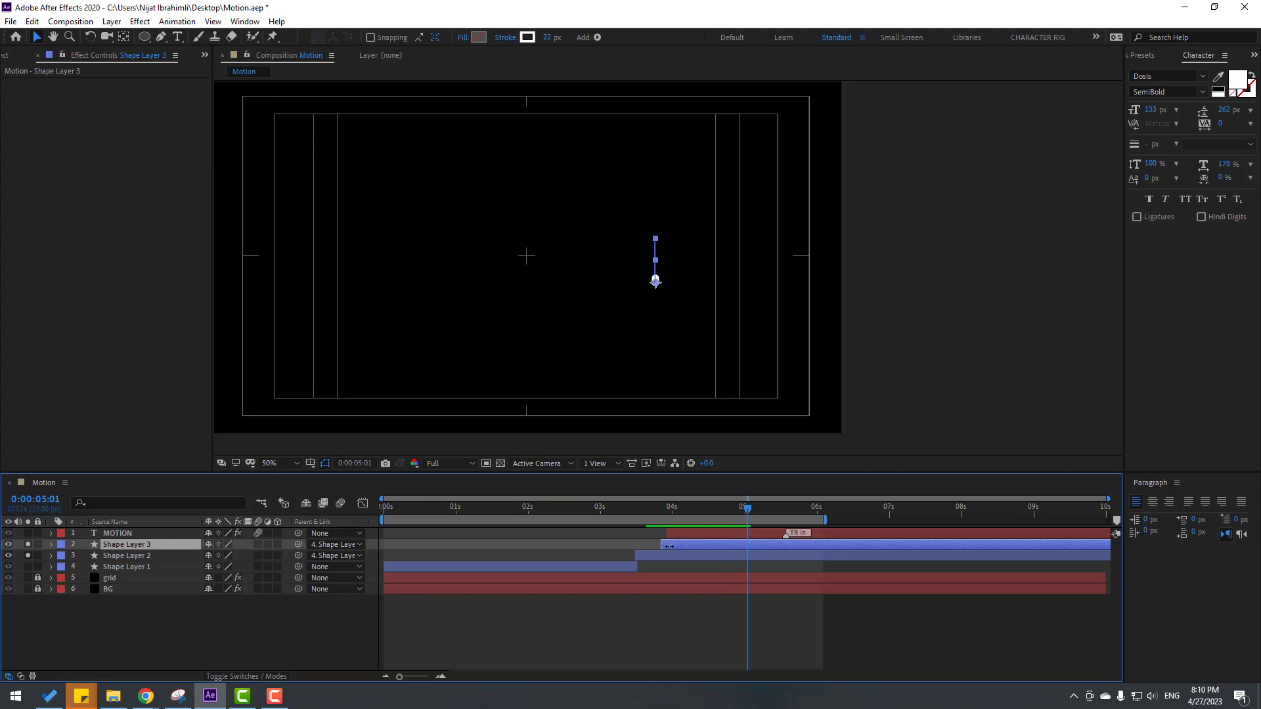
click(732, 549)
mouse_move(681, 511)
mouse_down()
mouse_move(792, 515)
mouse_move(740, 547)
mouse_move(726, 512)
mouse_up()
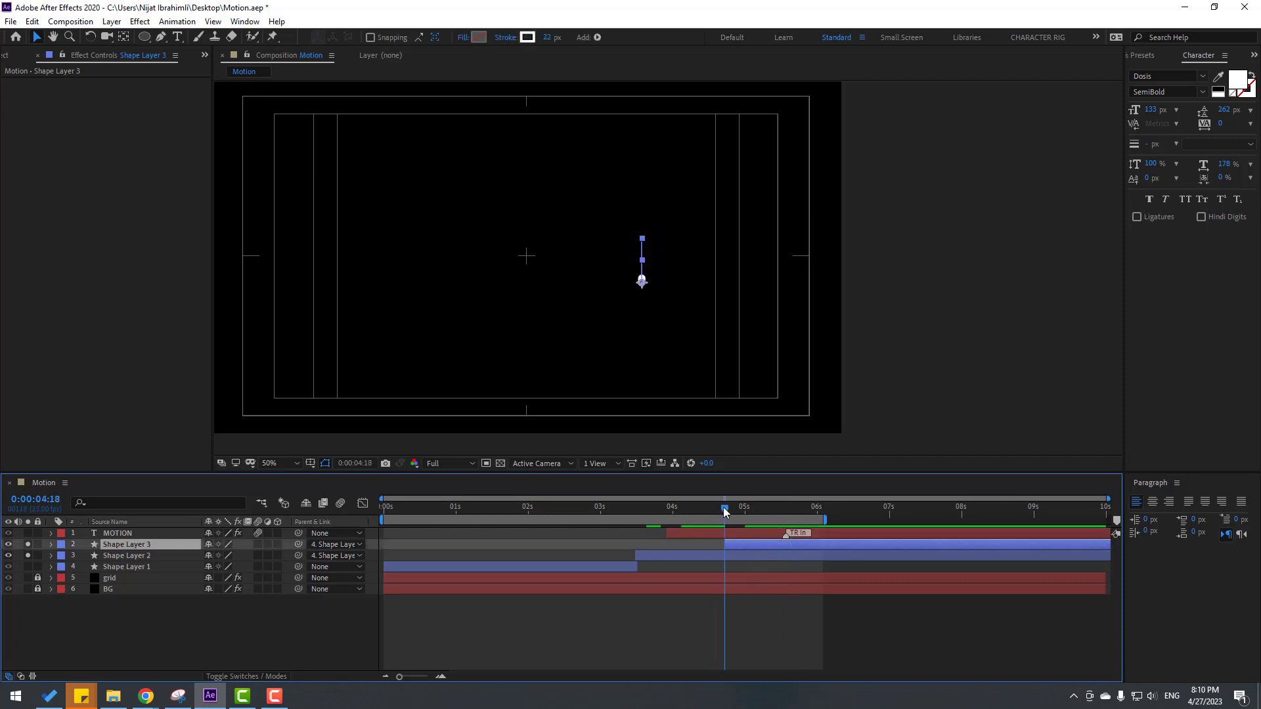
Keyframe Shape Layer 3's position at 4:18 and set its X to 52.5 at 5:14, previewing from 4:04.
key(p)
click(84, 555)
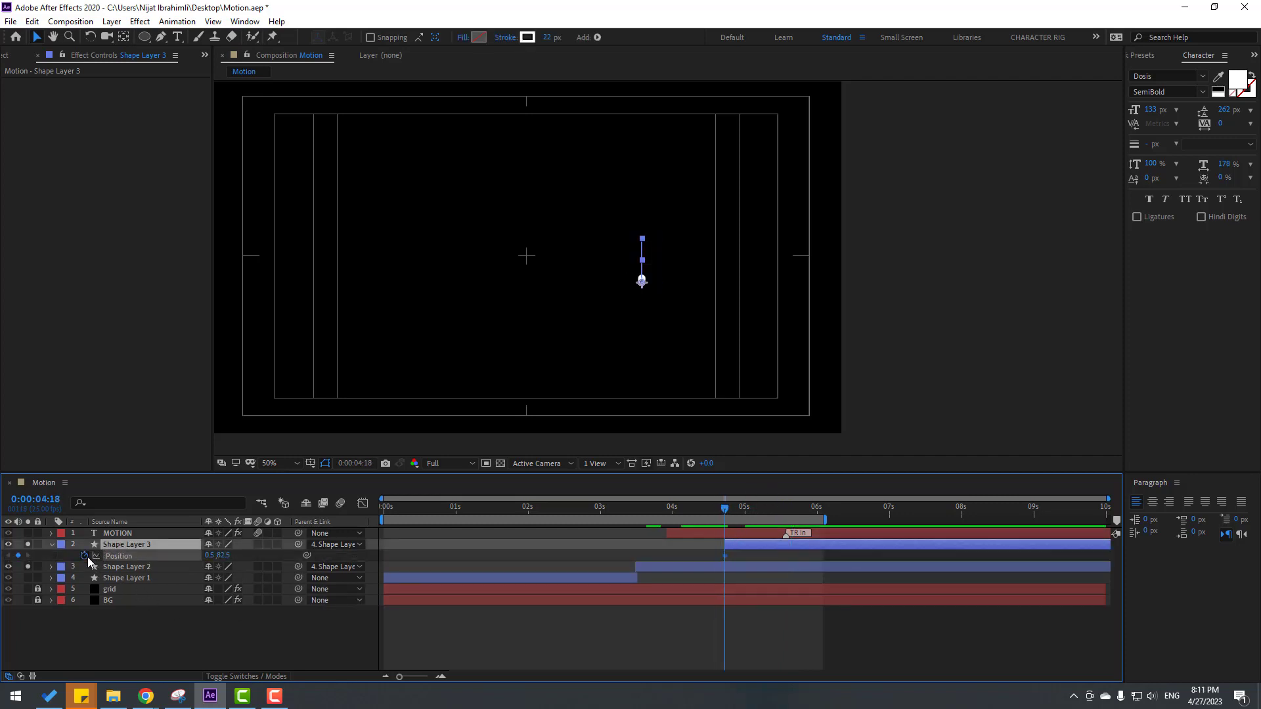
click(770, 510)
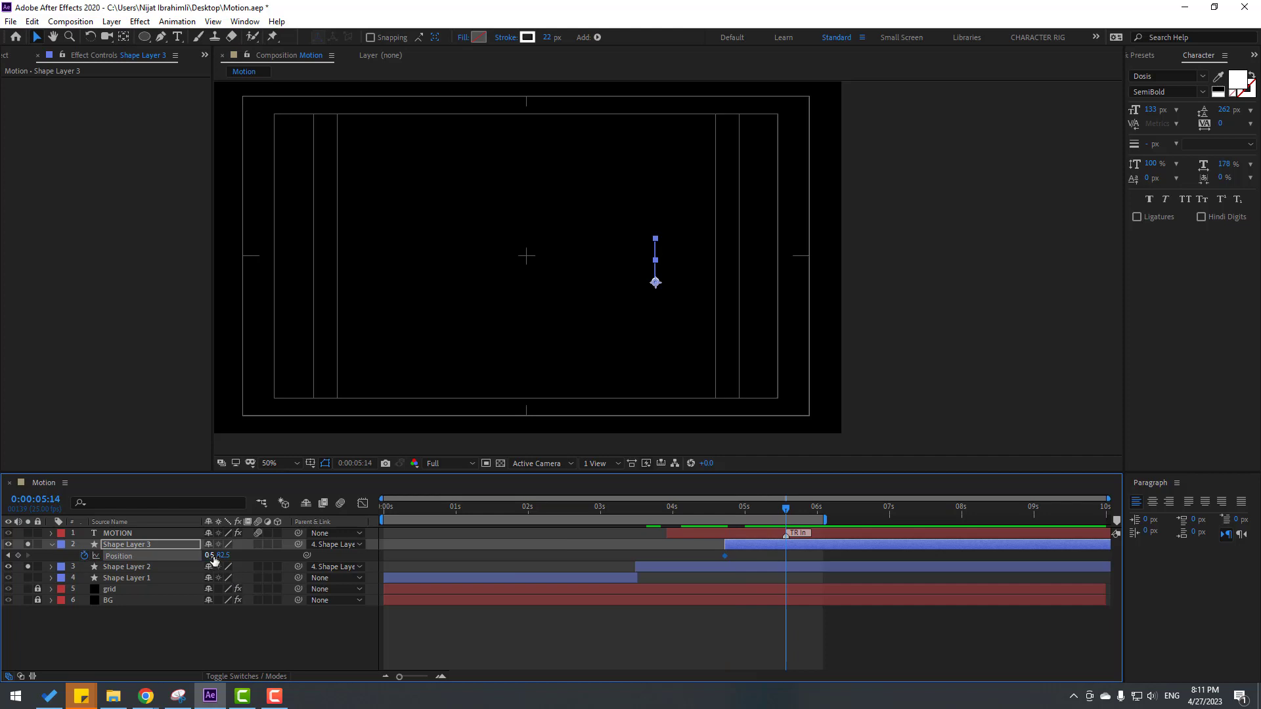
drag(214, 559, 235, 560)
scroll(668, 269, up, 3)
scroll(736, 302, down, 2)
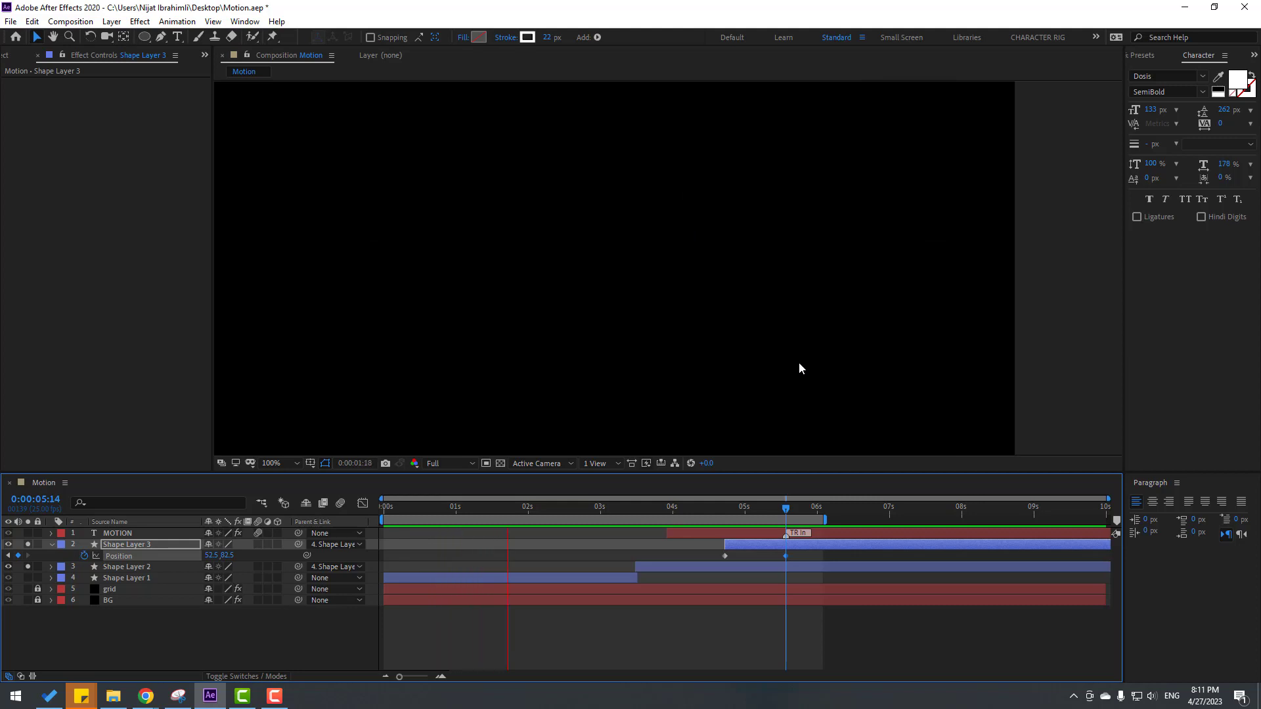
click(684, 510)
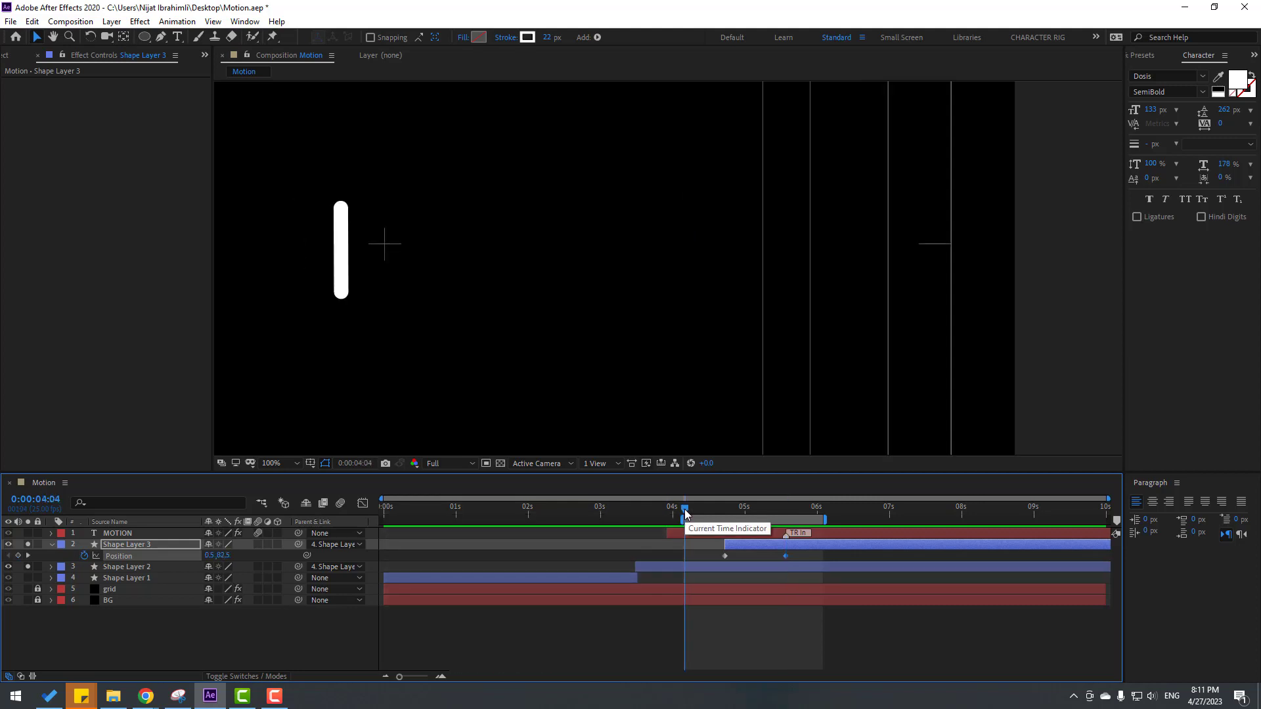
key(space)
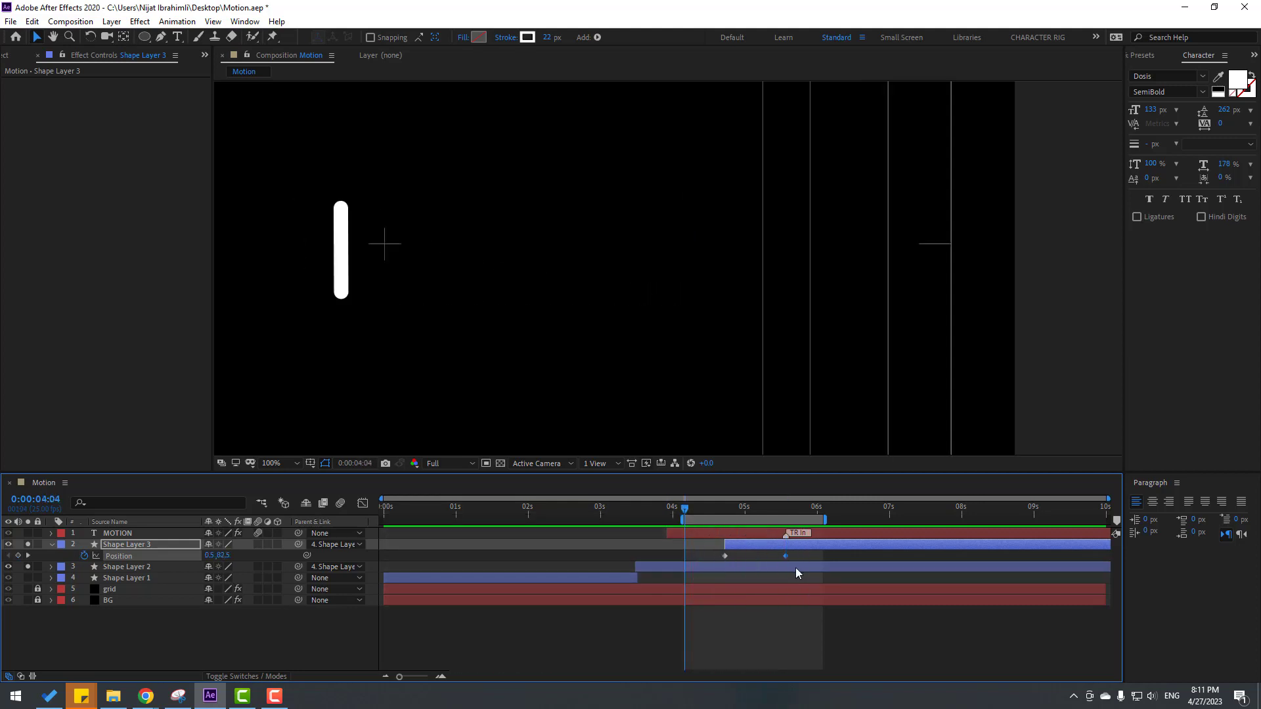
Apply Easy Ease to both position keyframes of Shape Layer 3 and preview.
right_click(724, 554)
mouse_move(788, 546)
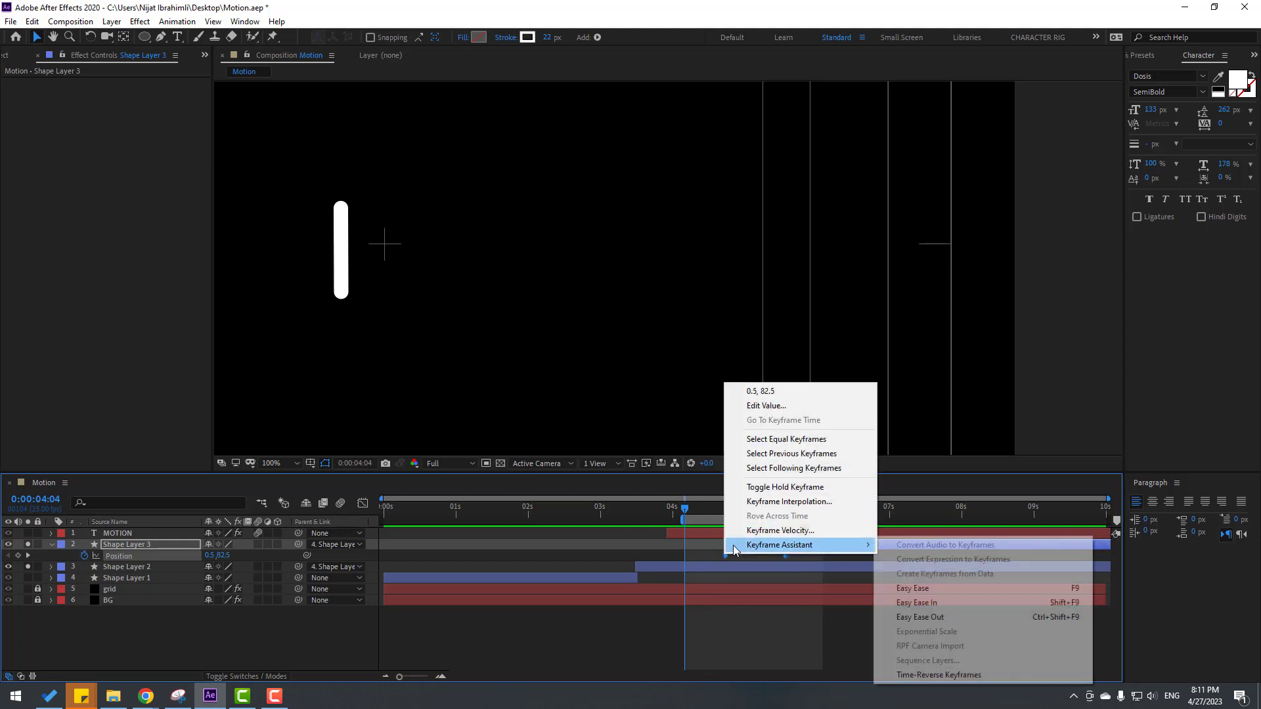
click(919, 586)
key(space)
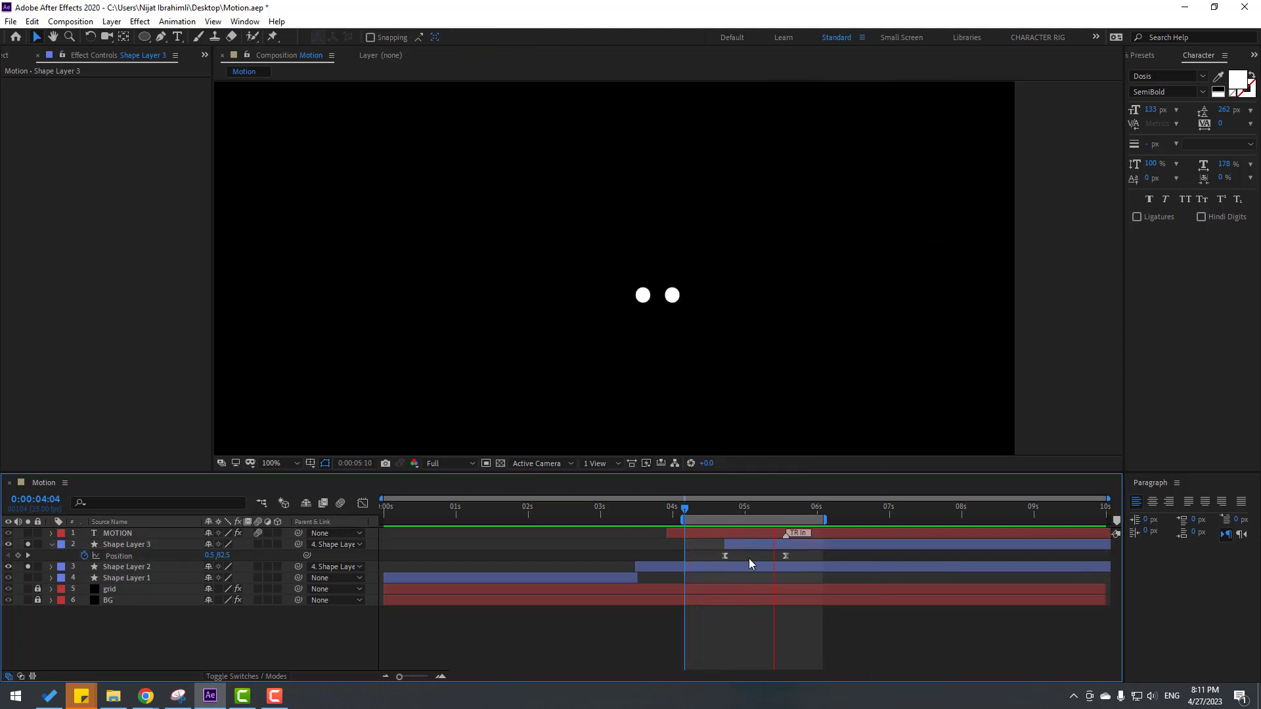
key(space)
Shift Shape Layer 3 earlier to start at about 4:13, with its last position keyframe at about 5:05, and preview.
drag(770, 546, 755, 548)
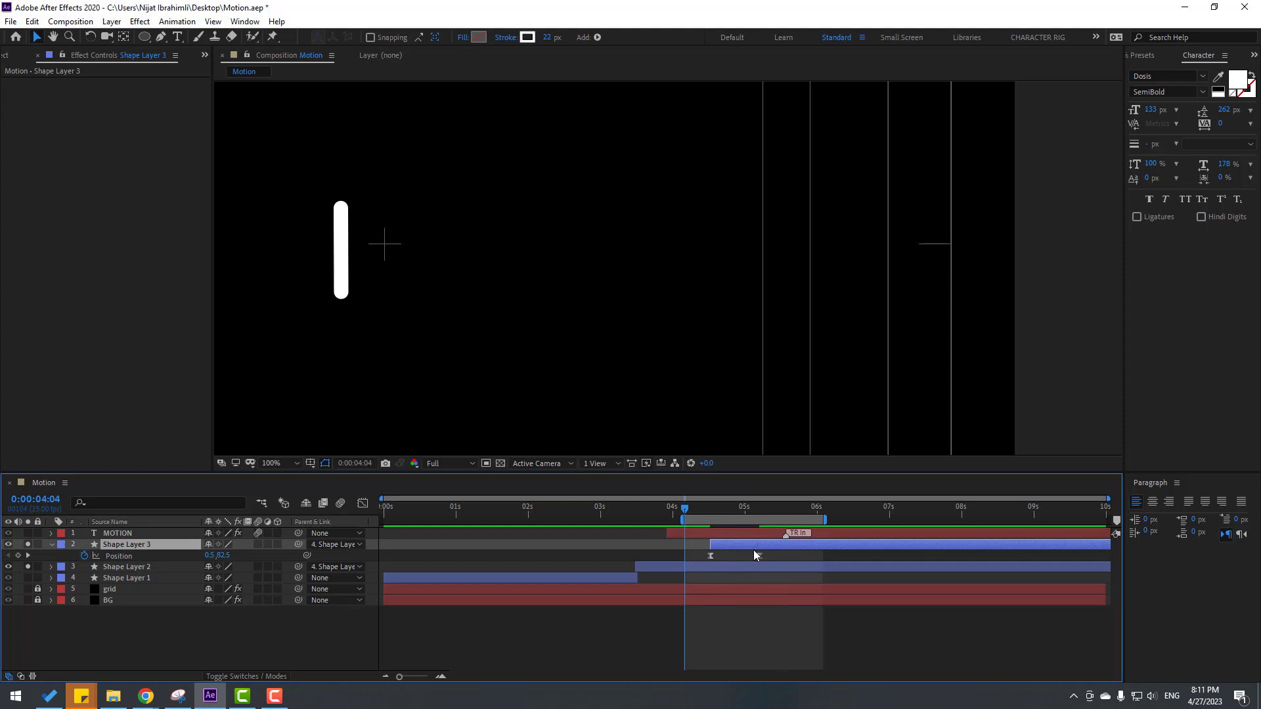
key(space)
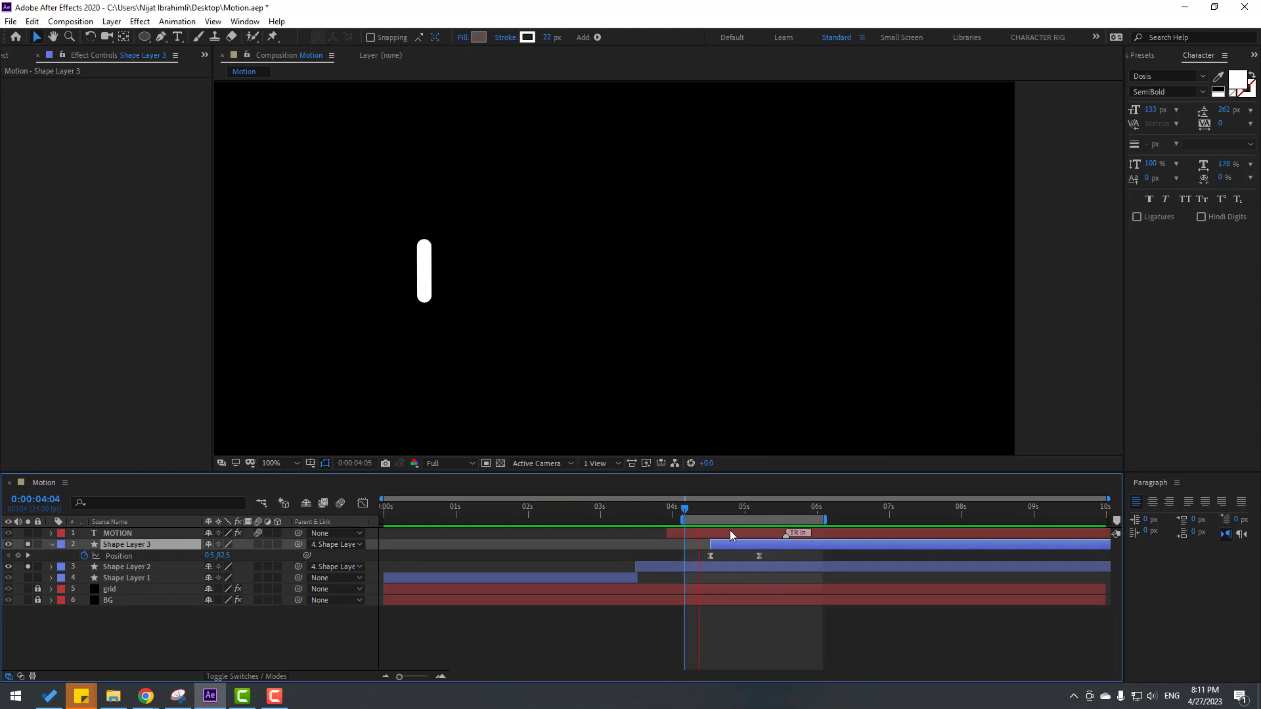
click(723, 507)
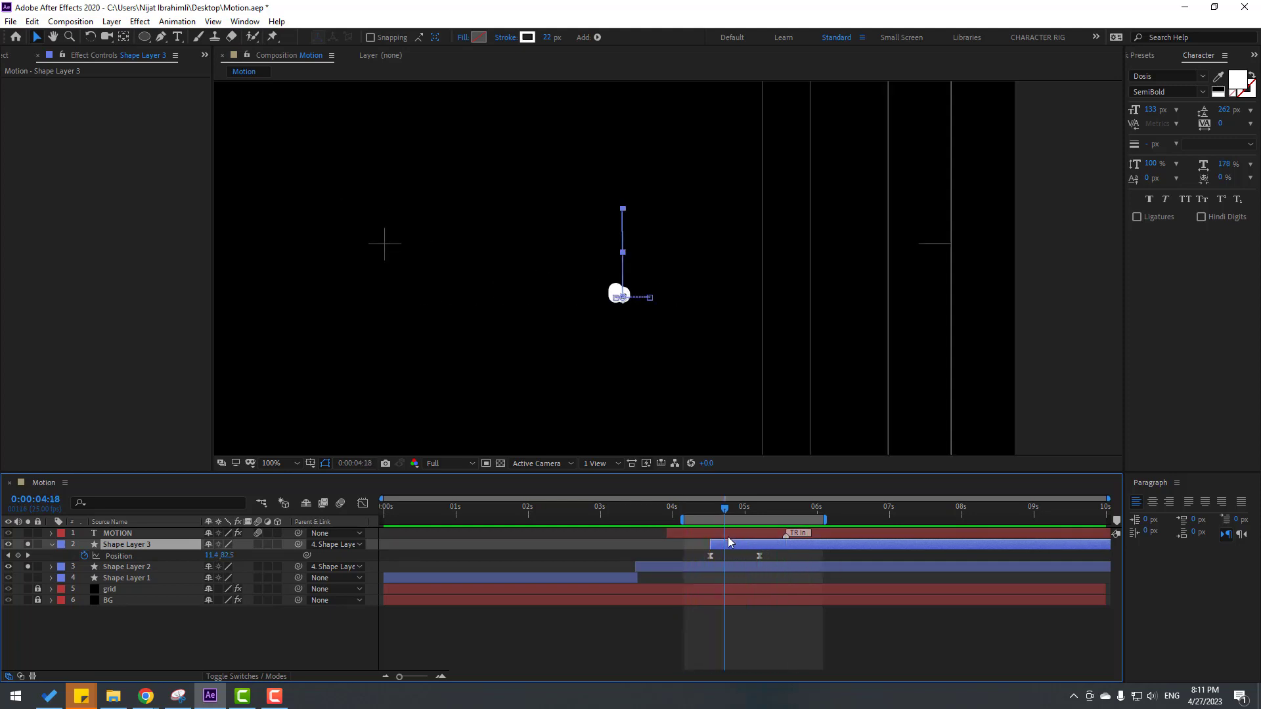
Duplicate Shape Layer 3, shift the copy to start at 4:18, and show its position keyframes.
click(729, 533)
click(720, 546)
key(ctrl+d)
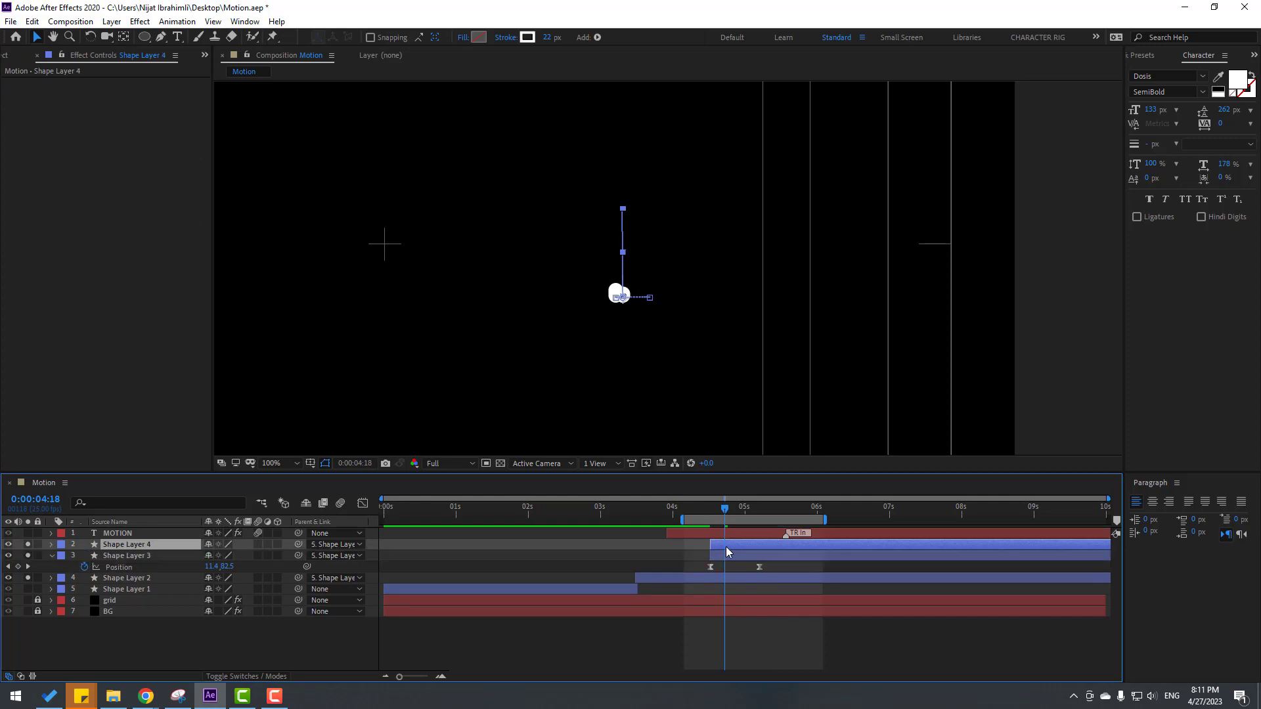
drag(726, 547, 774, 510)
key(p)
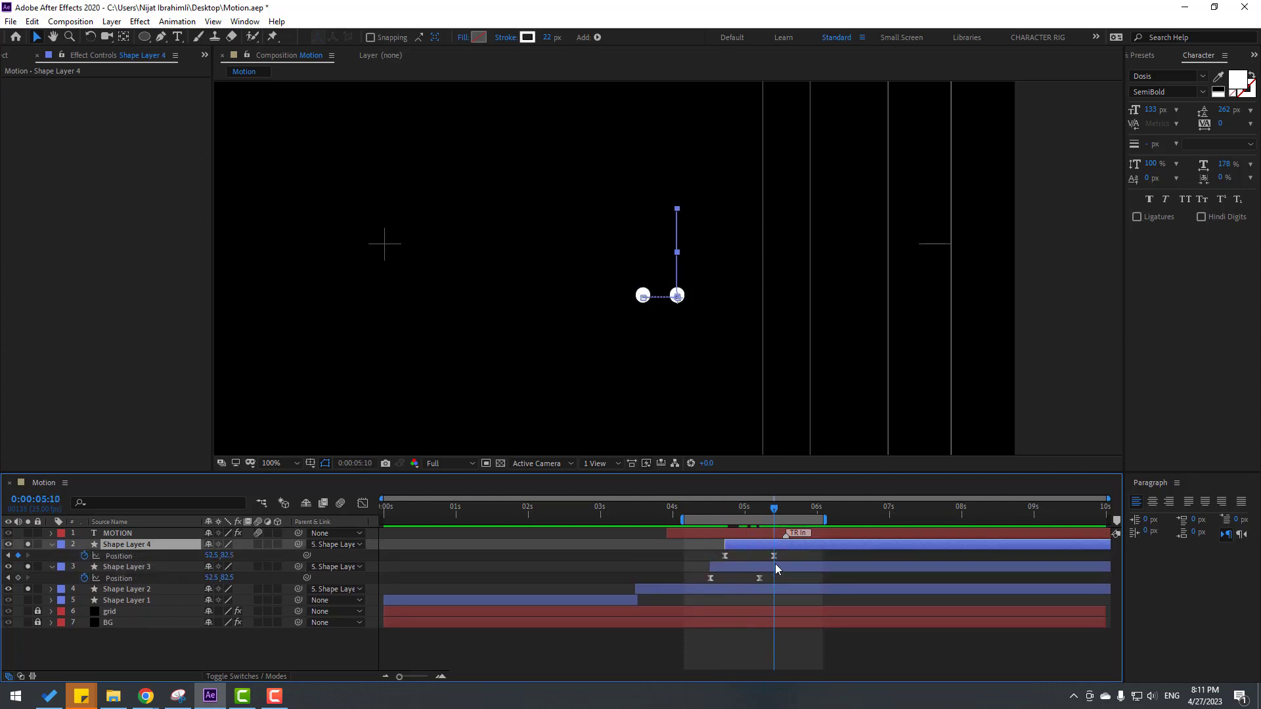
Set Shape Layer 4's position X to 100.5 at the 5:10 keyframe and preview the dots separating.
click(774, 556)
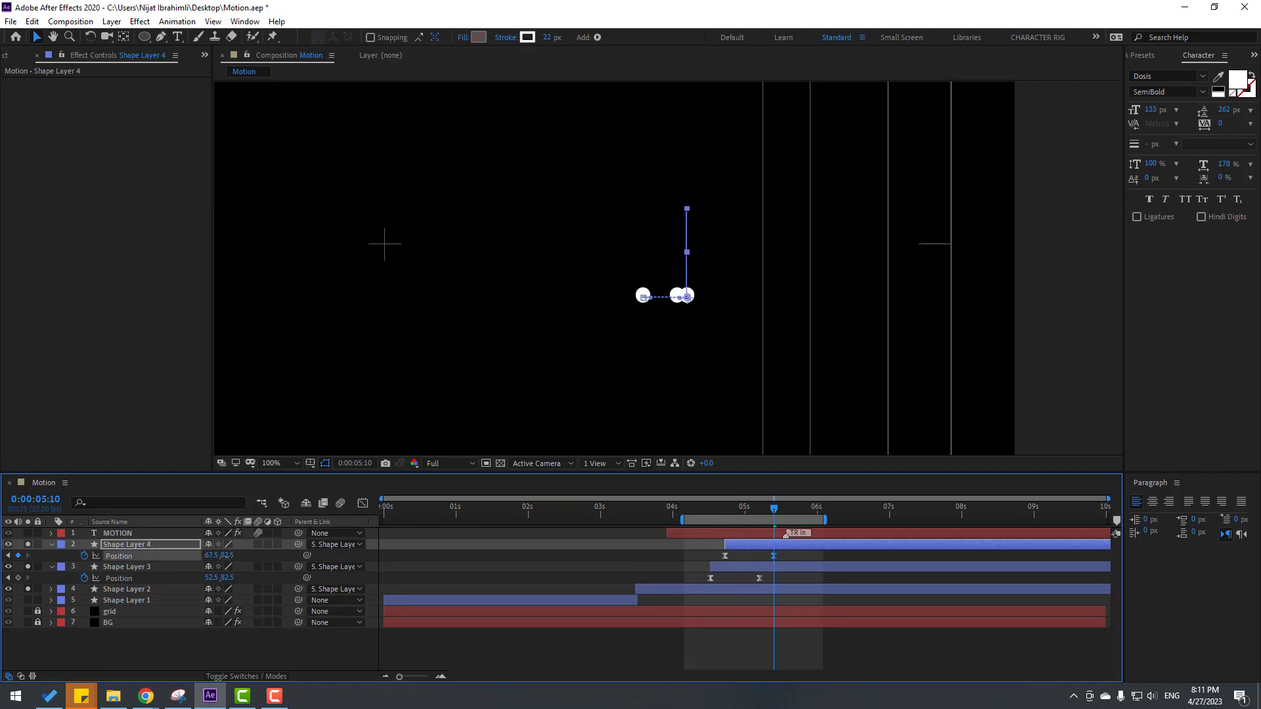
drag(210, 559, 247, 558)
click(524, 645)
key(space)
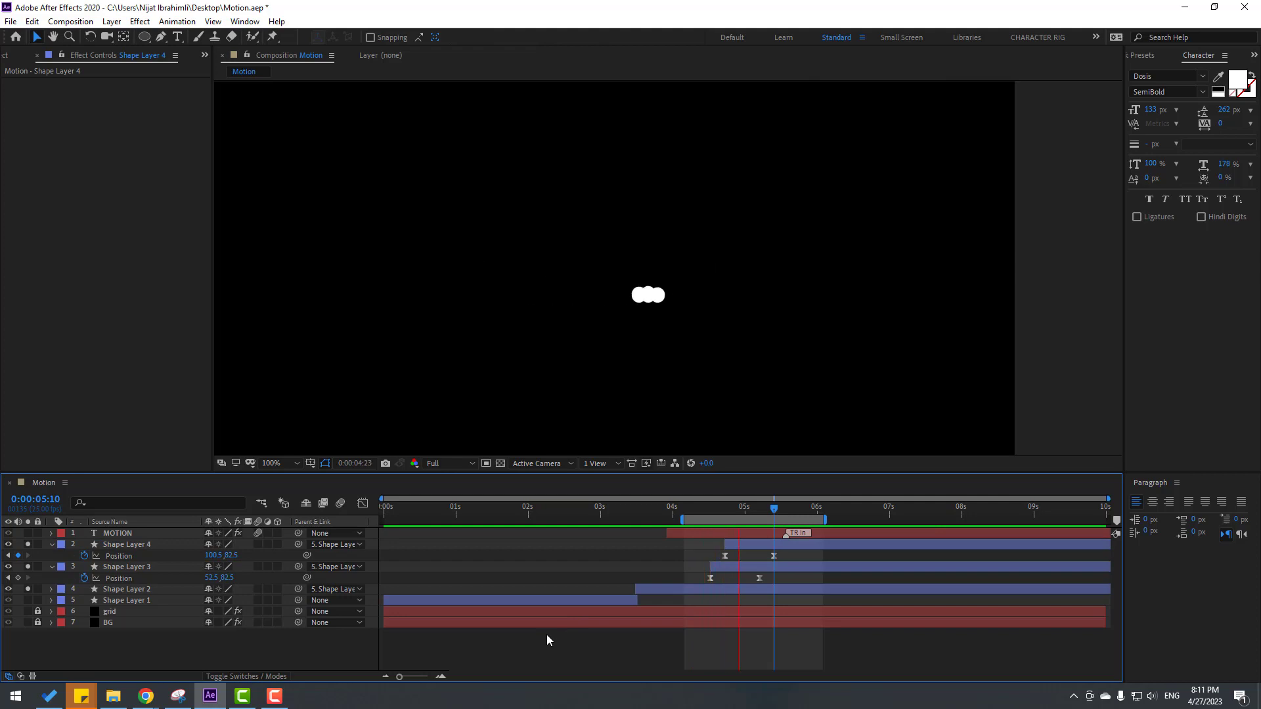
Turn off solo for Shape Layers 2, 3 and 4 and preview the dots together with the MOTION text.
key(space)
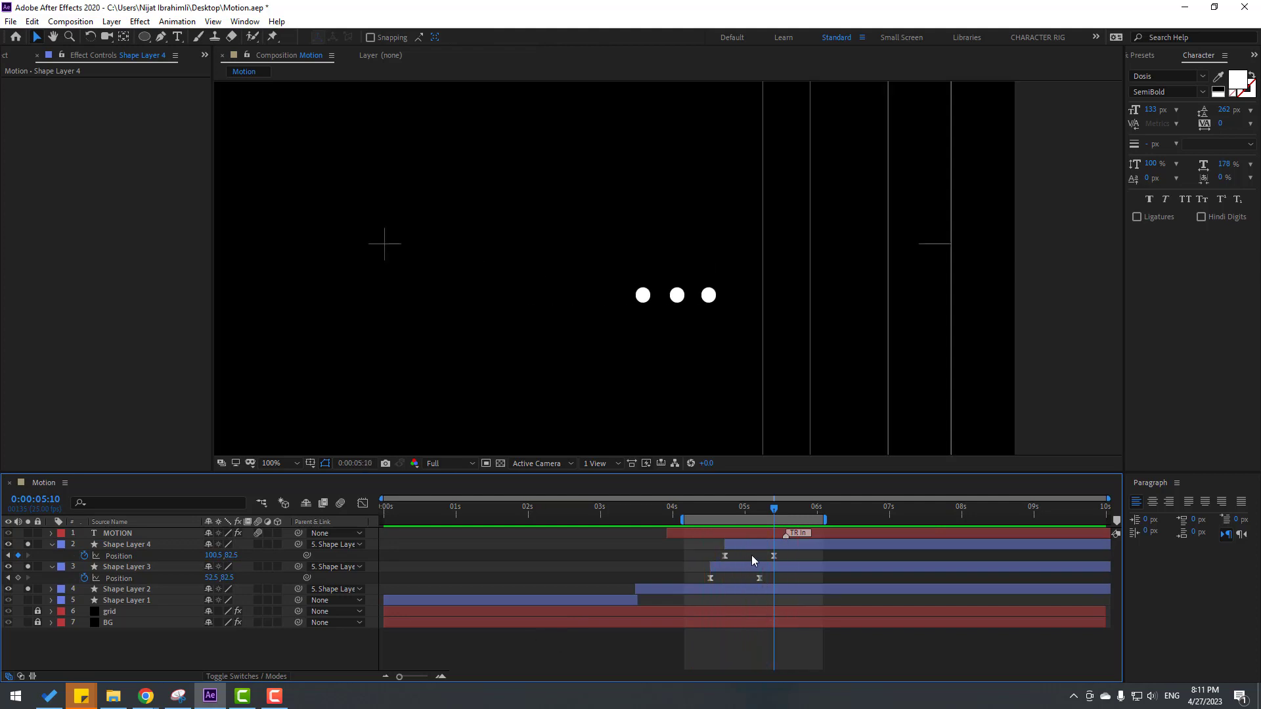
click(746, 507)
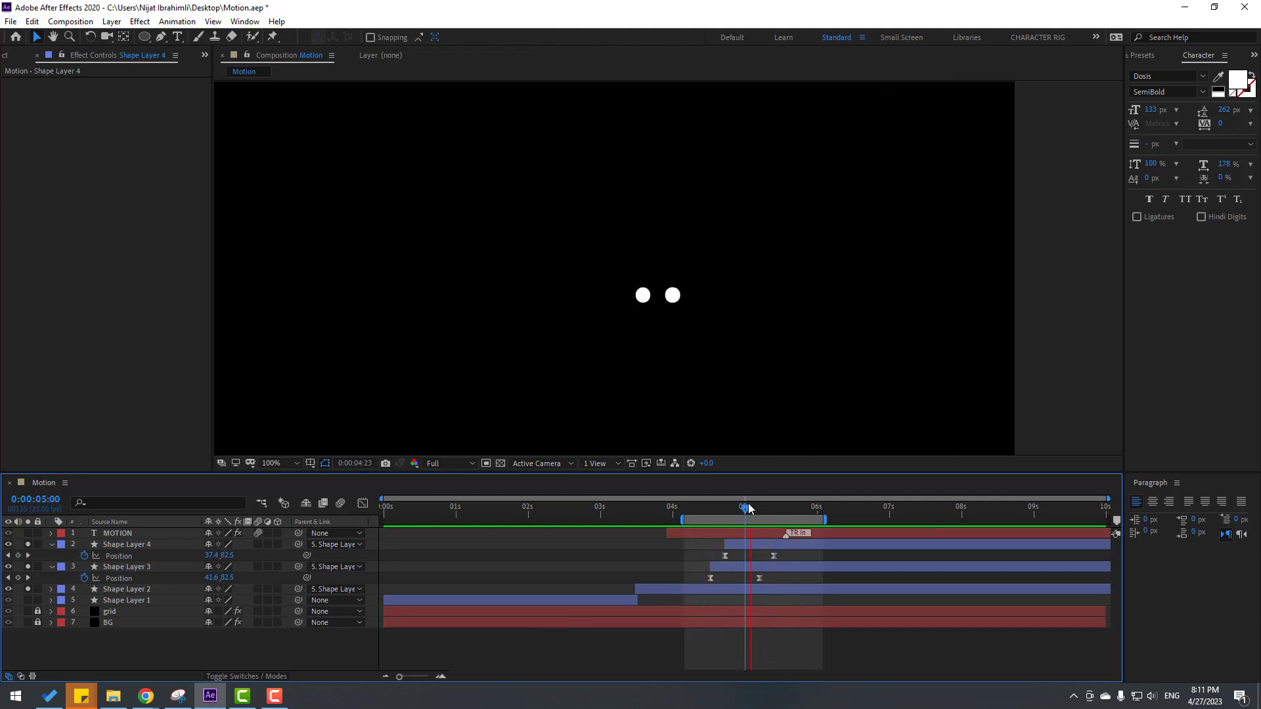
click(749, 508)
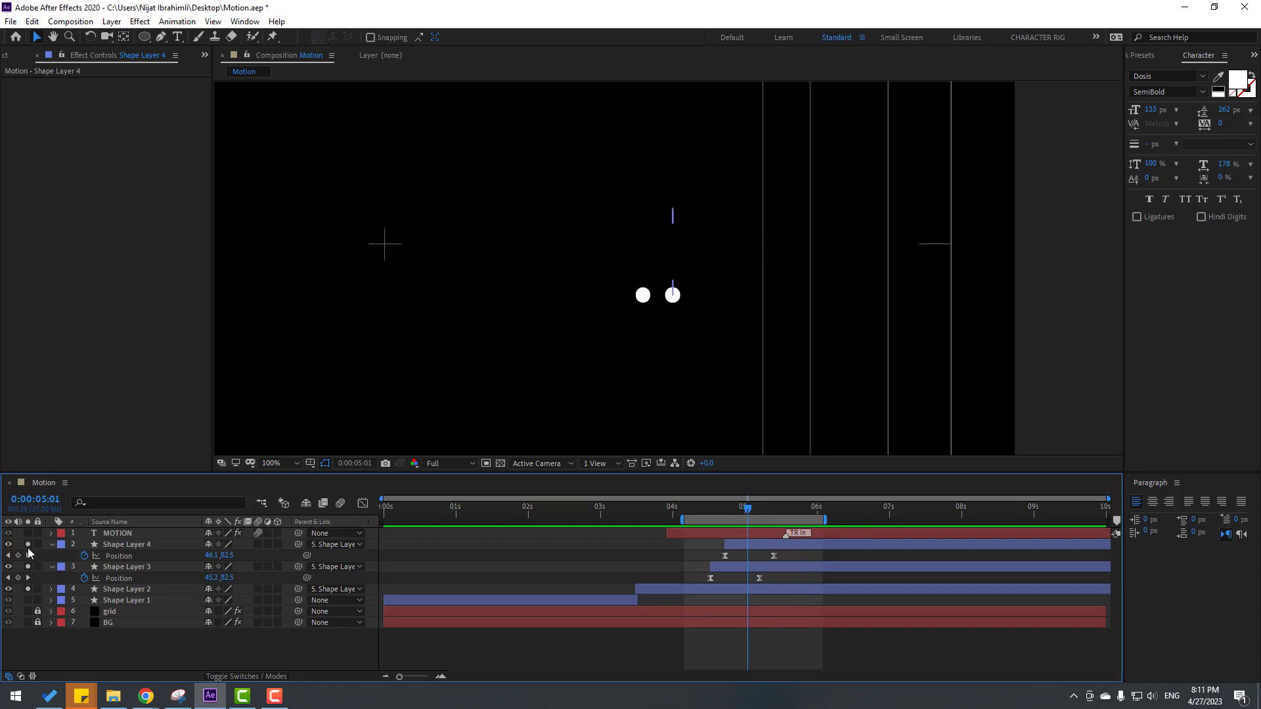
drag(27, 547, 28, 589)
scroll(590, 371, down, 2)
key(space)
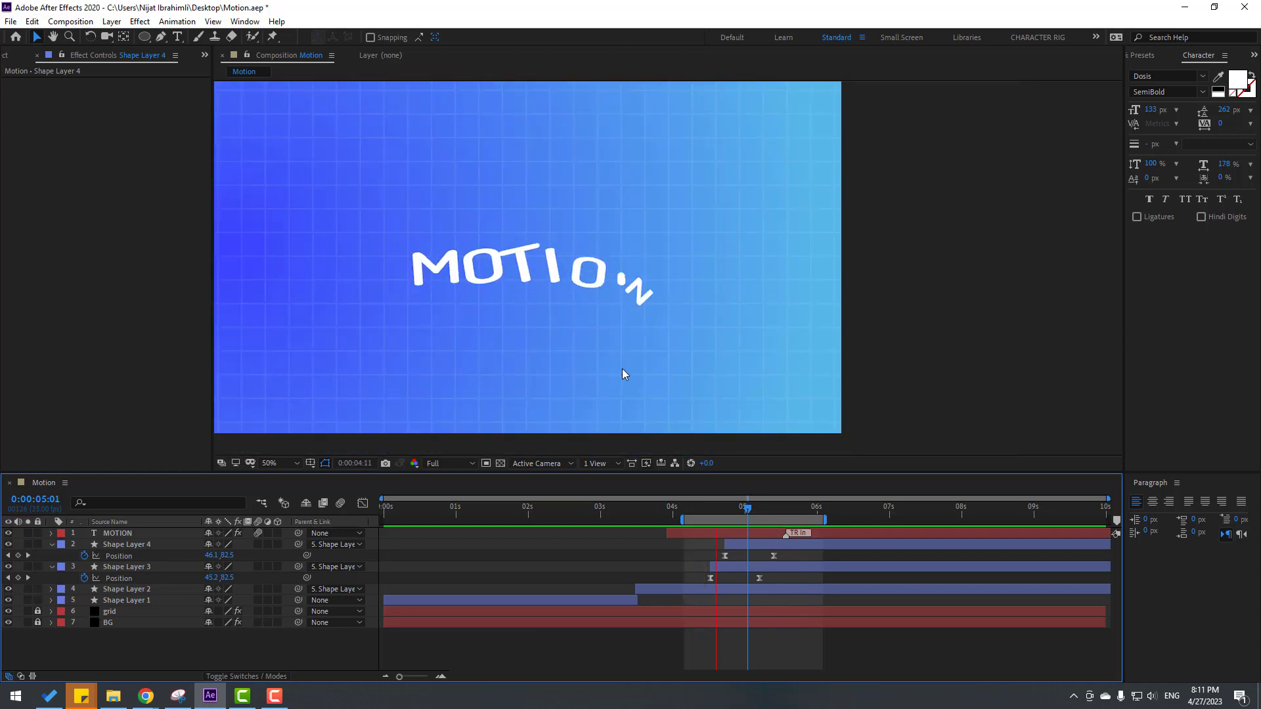
key(space)
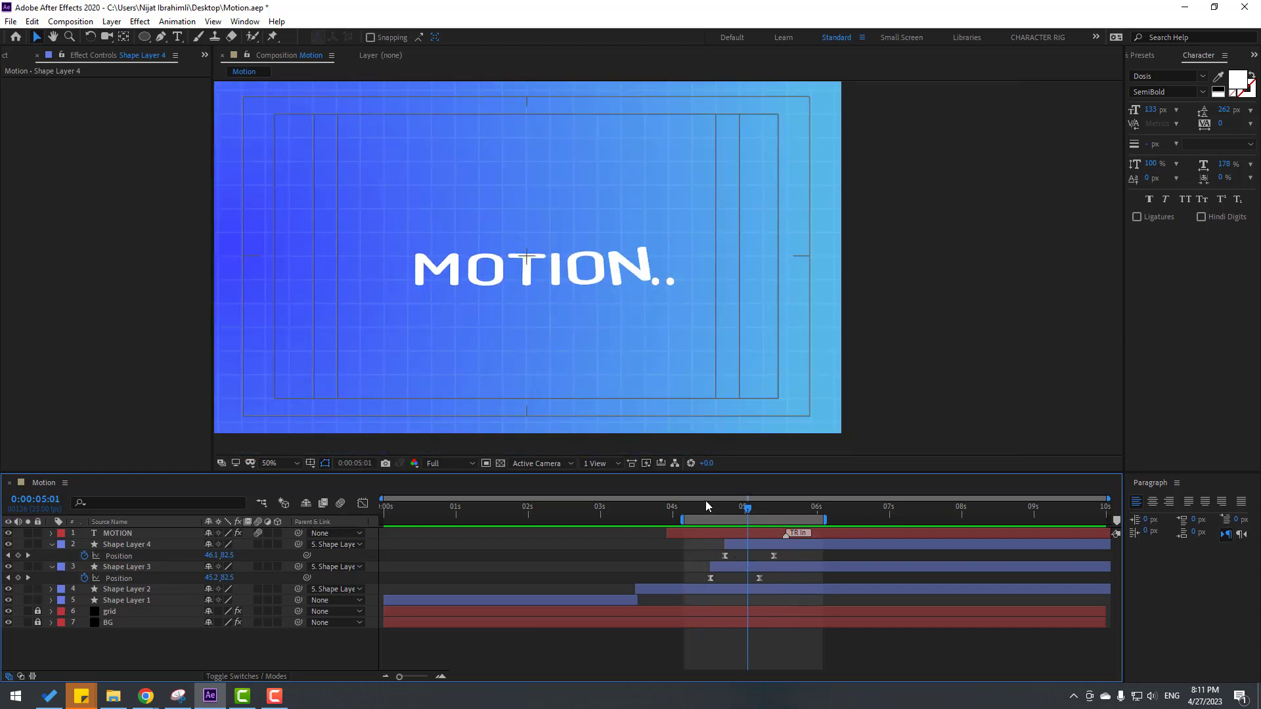
Shift Shape Layer 3 earlier to start at about 4:10 and Shape Layer 4 to about 4:16, and preview.
drag(701, 512, 745, 509)
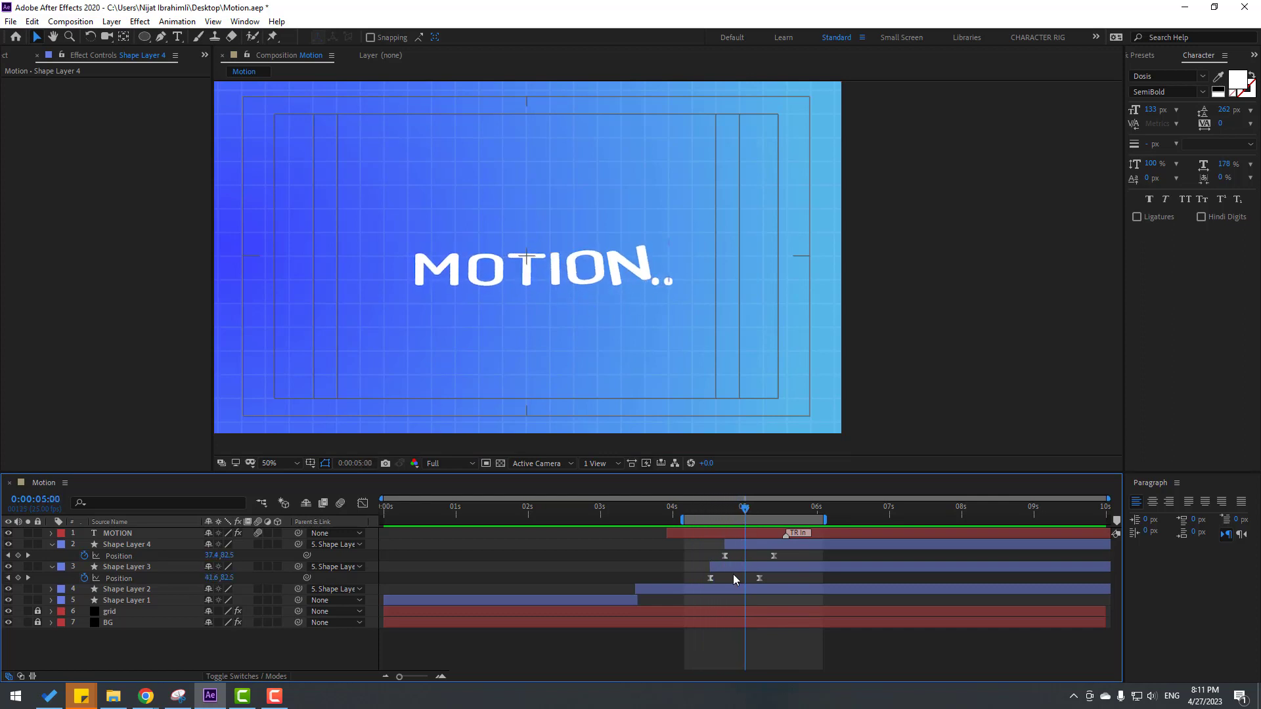
click(729, 568)
drag(729, 569, 746, 545)
key(space)
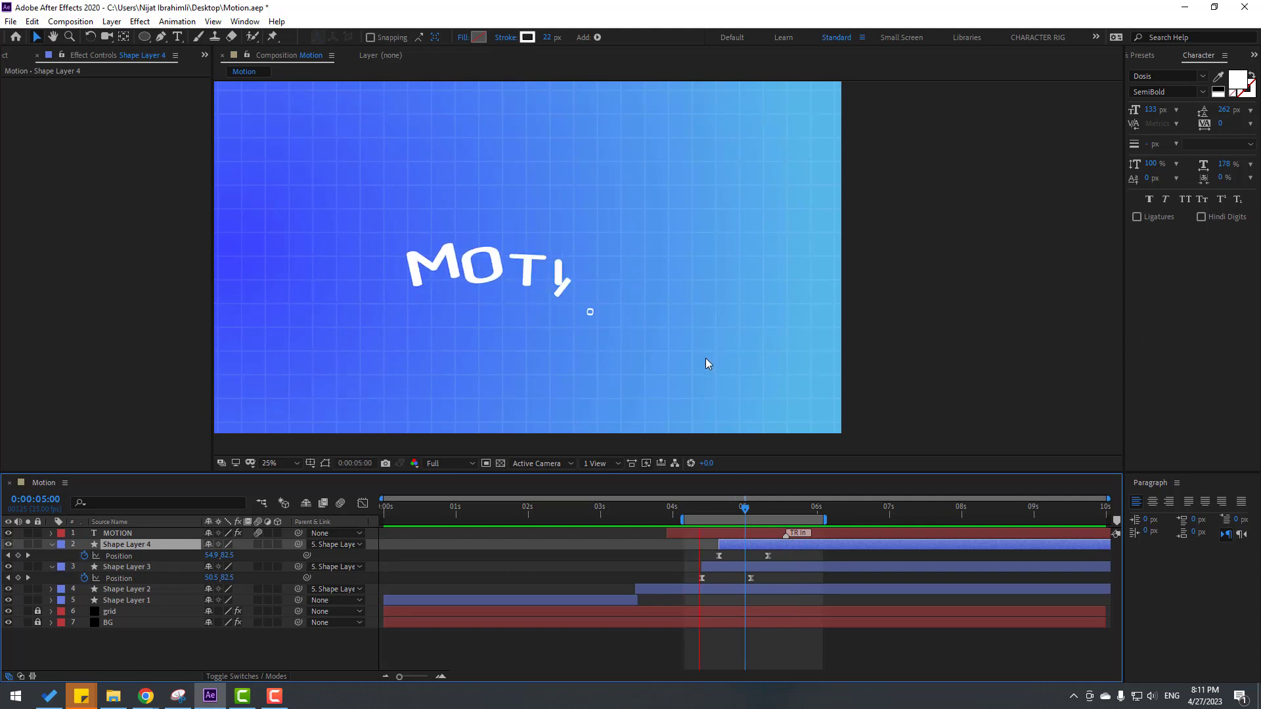
scroll(706, 357, down, 2)
scroll(705, 358, up, 2)
scroll(706, 390, up, 2)
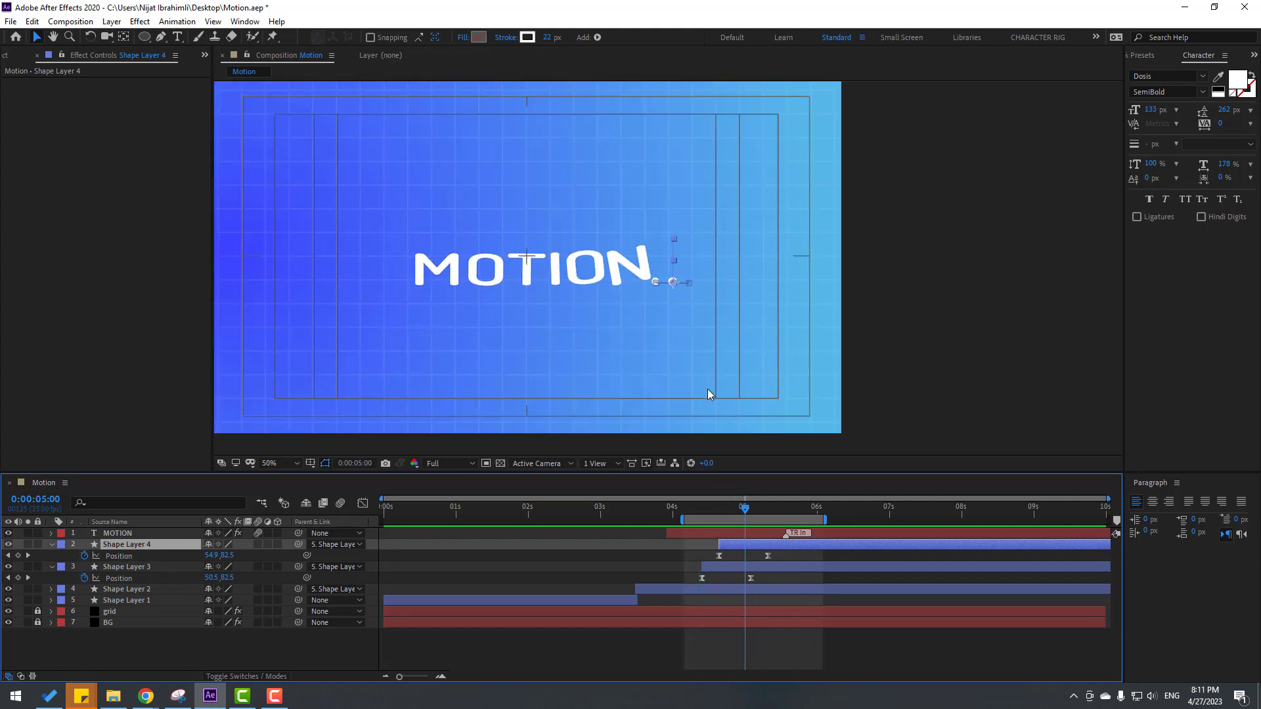
Shift Shape Layer 4 earlier to start at about 4:13, and preview the dots' timing.
drag(745, 508, 739, 542)
key(space)
scroll(765, 390, down, 2)
key(space)
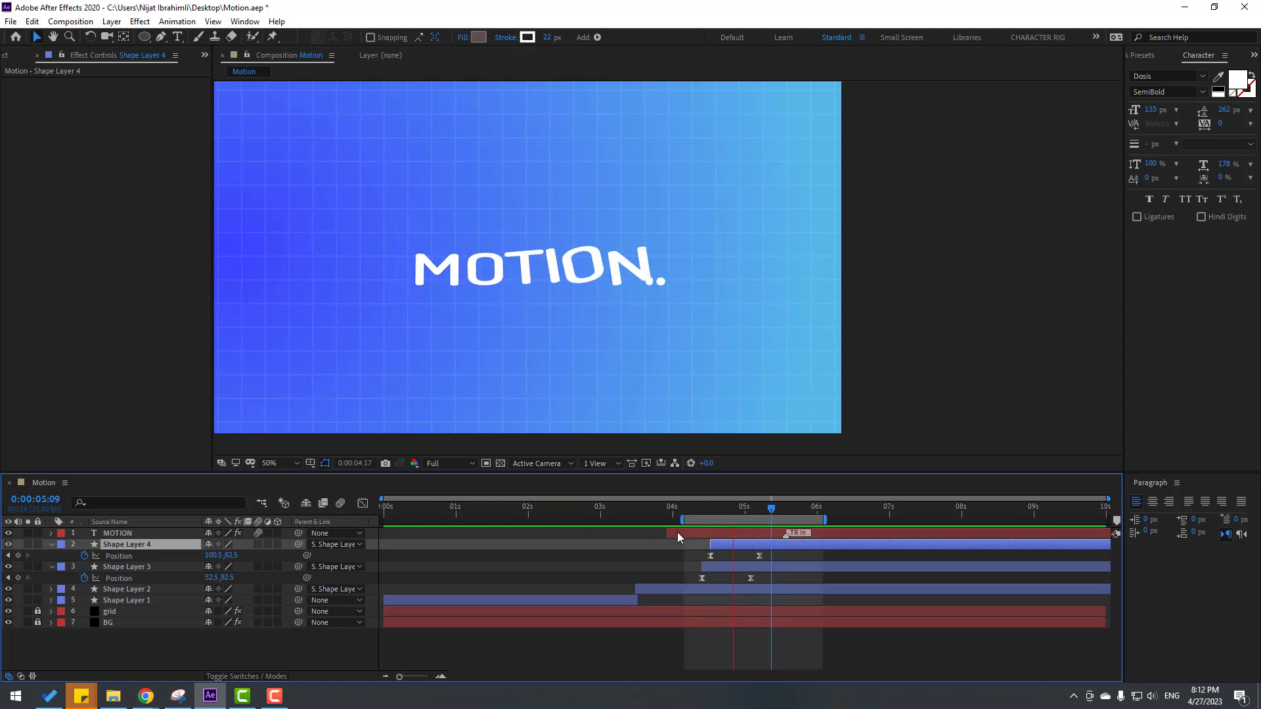
Extend the work area back to 0 seconds, set the composition view to Fit up to 100%, and preview the animation from the start.
drag(682, 519, 382, 519)
click(271, 463)
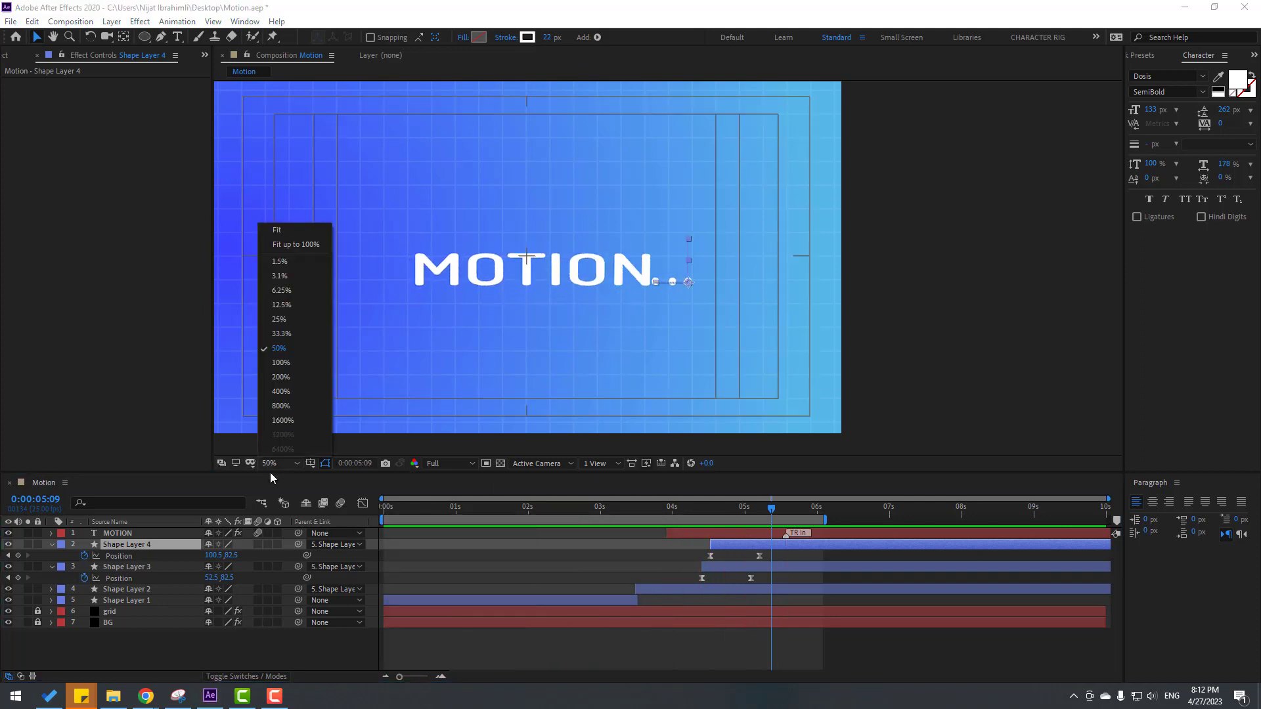
click(298, 246)
key(space)
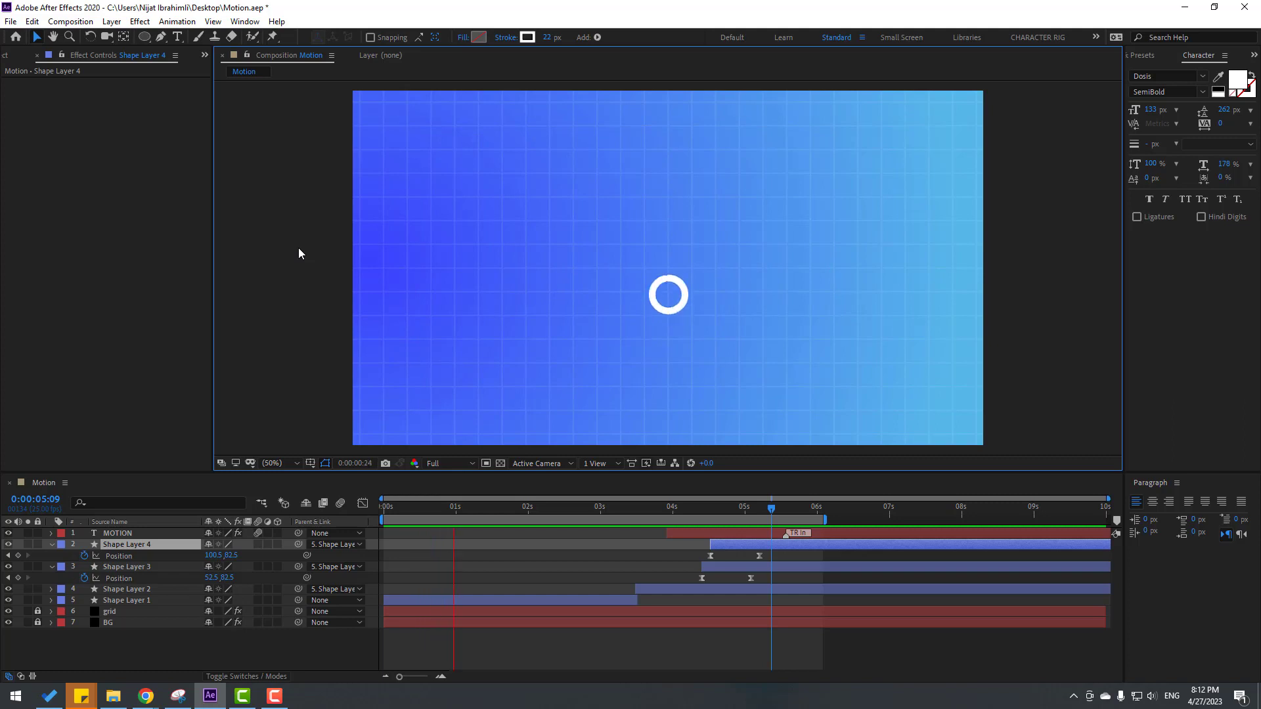